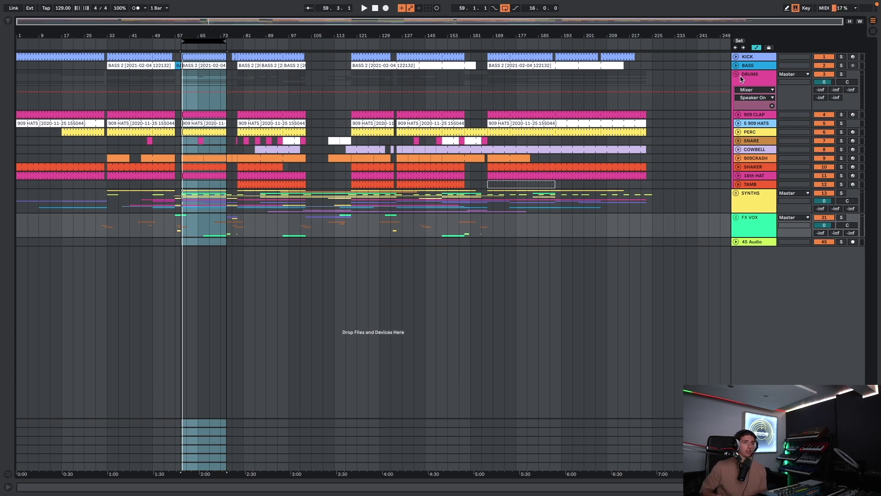
Step: Delete the empty 45 Audio track below the FX VOX group
click(736, 242)
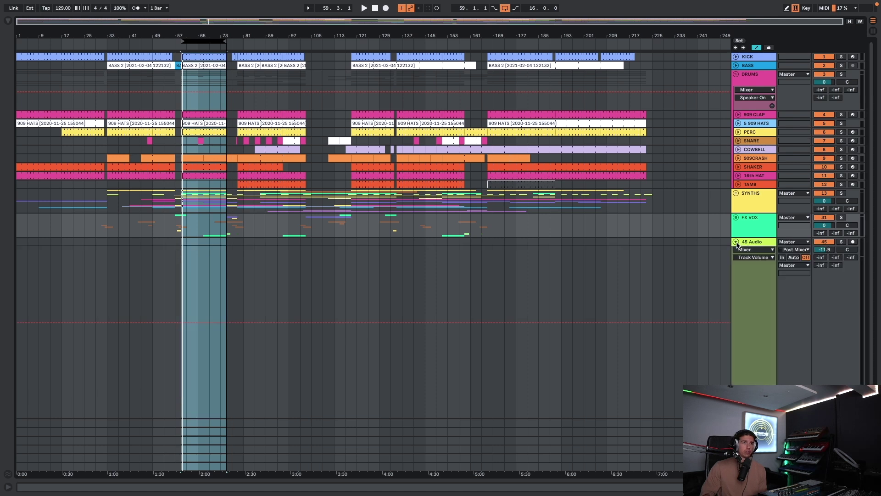
click(747, 245)
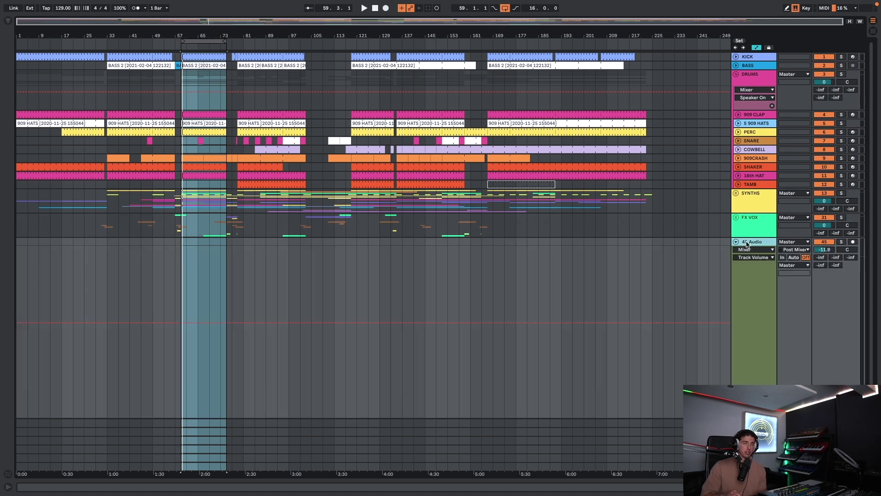
key(Delete)
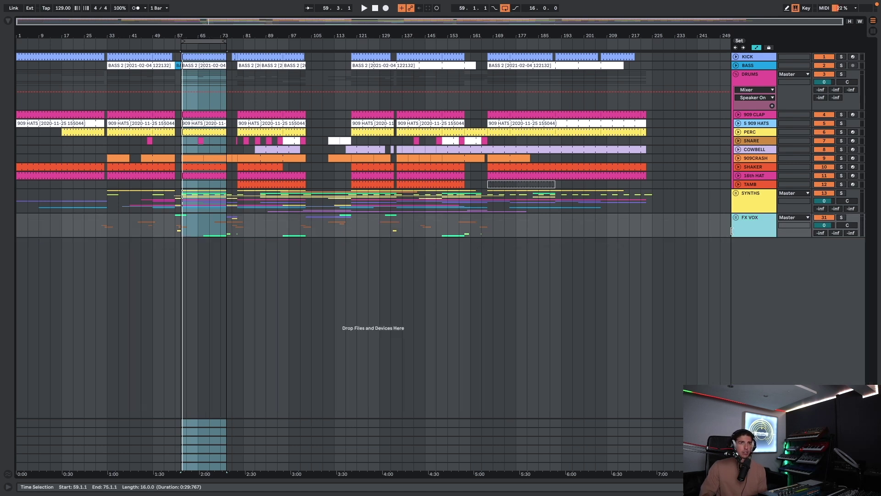
Step: Look through the tracks inside the SYNTHS group, check the ACID track's waveform, and fold both again
click(736, 193)
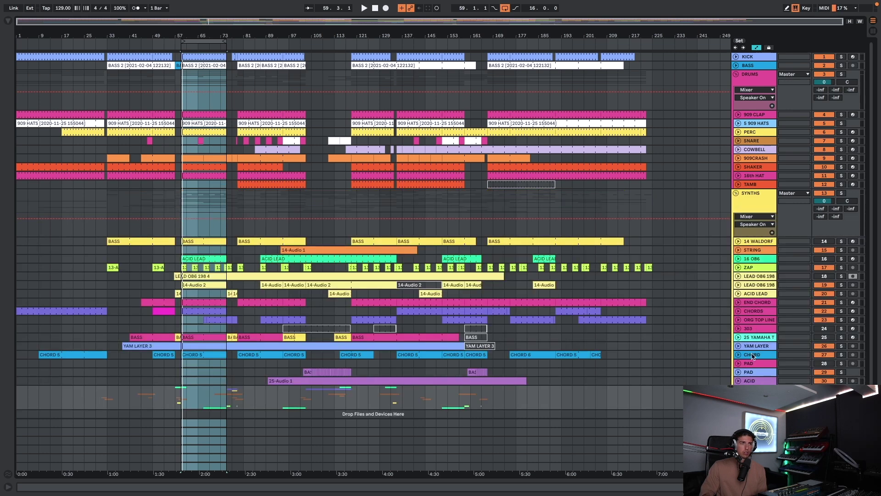
click(753, 355)
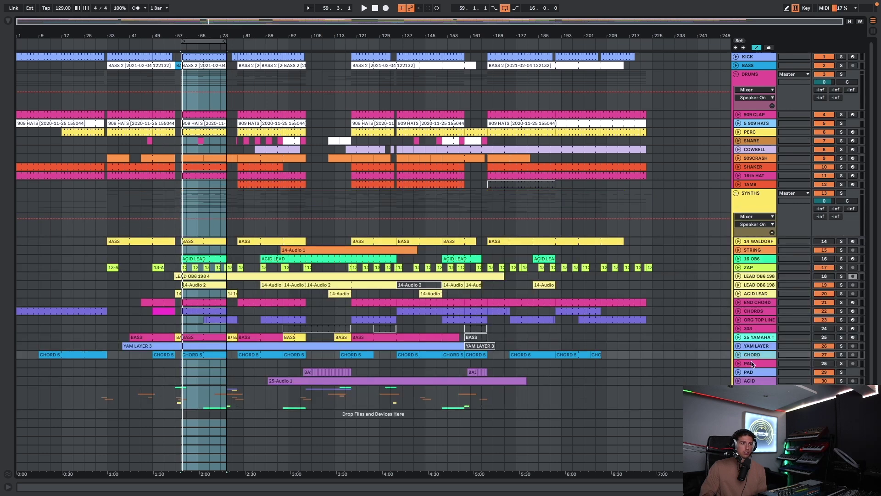
click(739, 381)
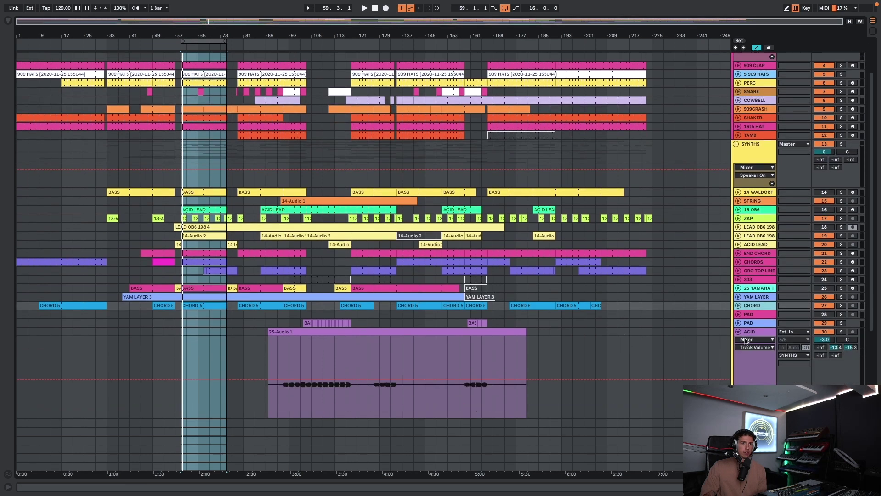
click(738, 331)
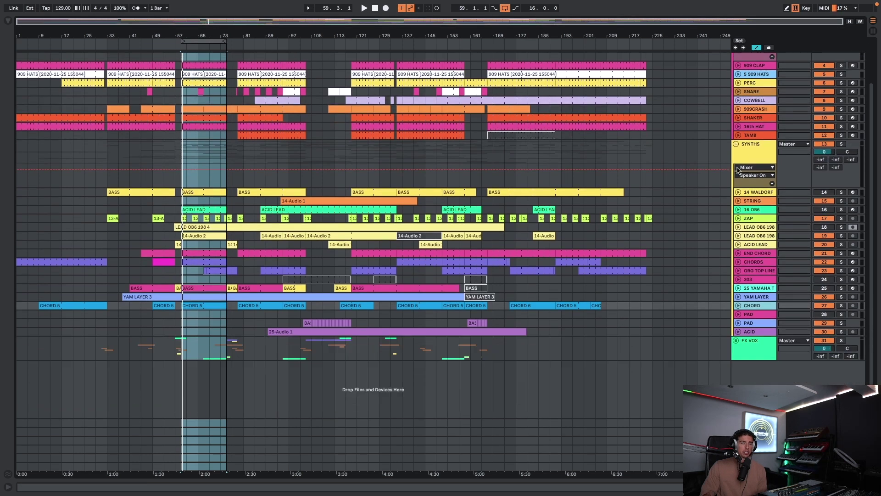
click(736, 145)
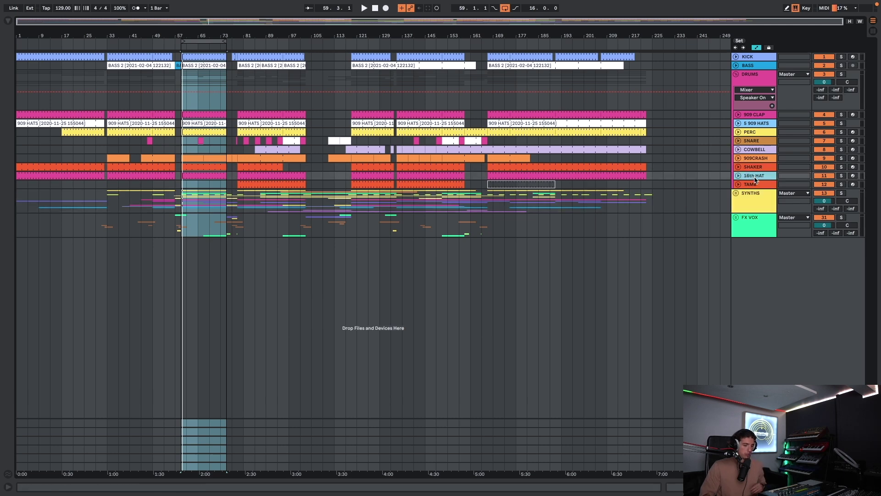
Step: Unfold all tracks of the DRUMS group for a look, collapse them again and fold the whole group
alt+click(738, 176)
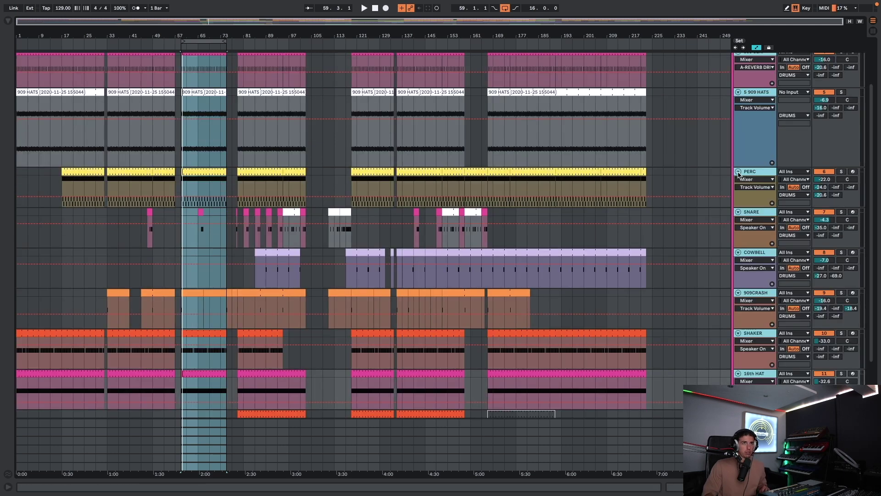
alt+click(738, 173)
click(754, 88)
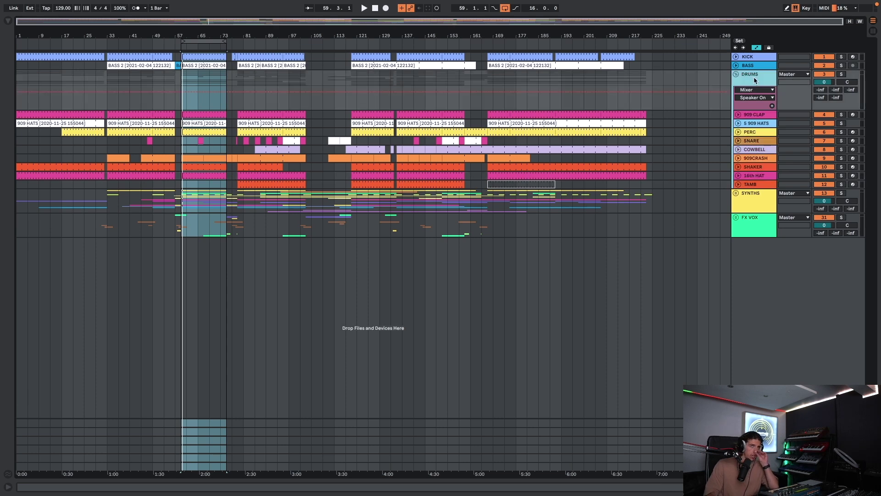
click(735, 75)
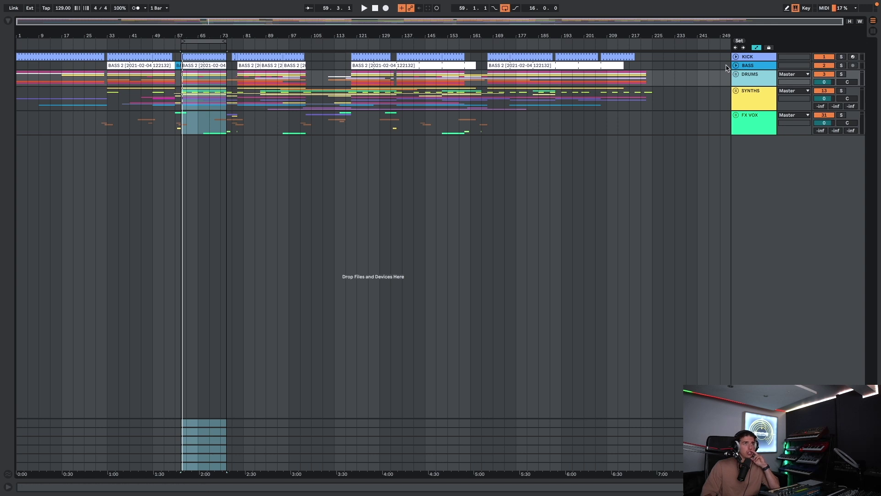
Step: Play the arrangement from bar 17 with the loop switched off
click(85, 79)
click(65, 81)
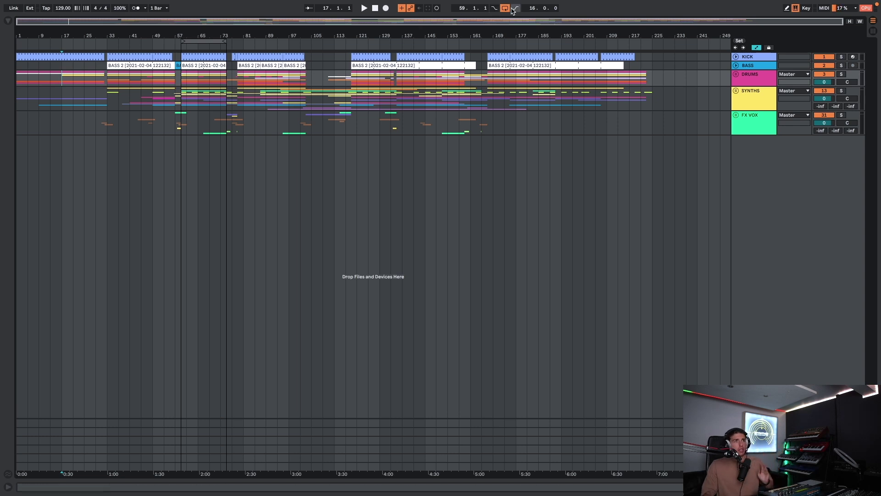
click(504, 8)
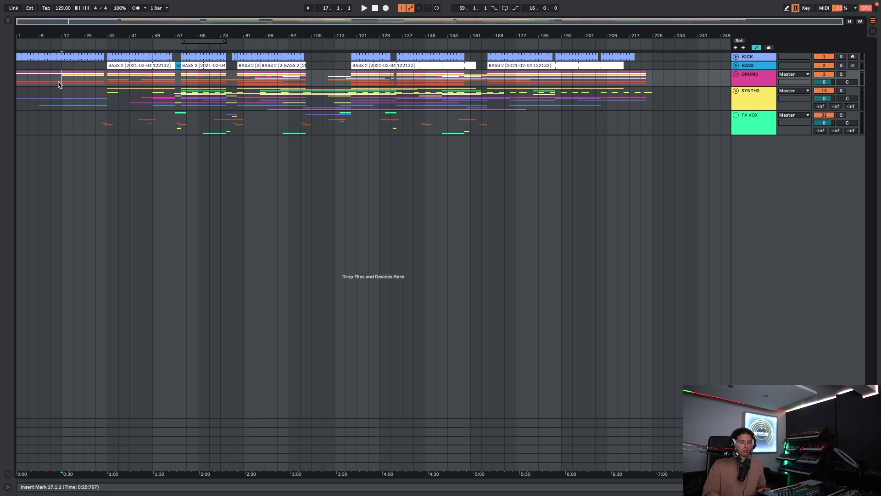
key(space)
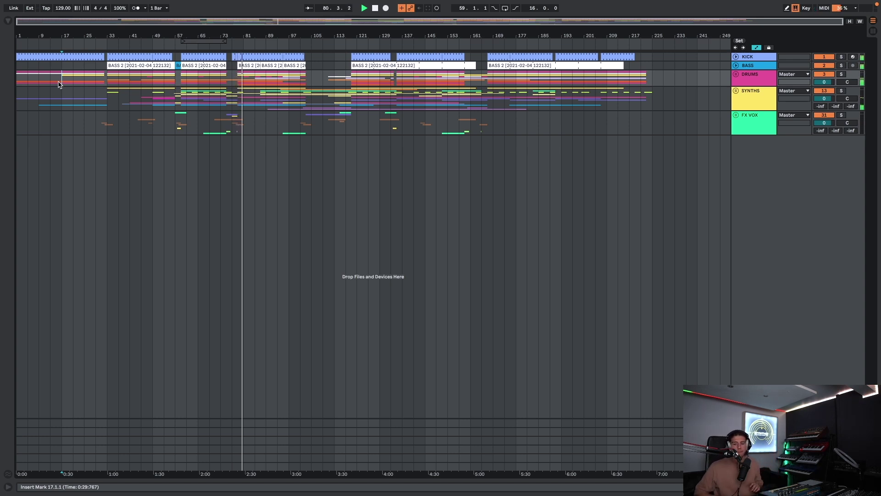
Step: Move playback to the breakdown around bar 111 and view the SYNTHS tracks while it plays
click(335, 40)
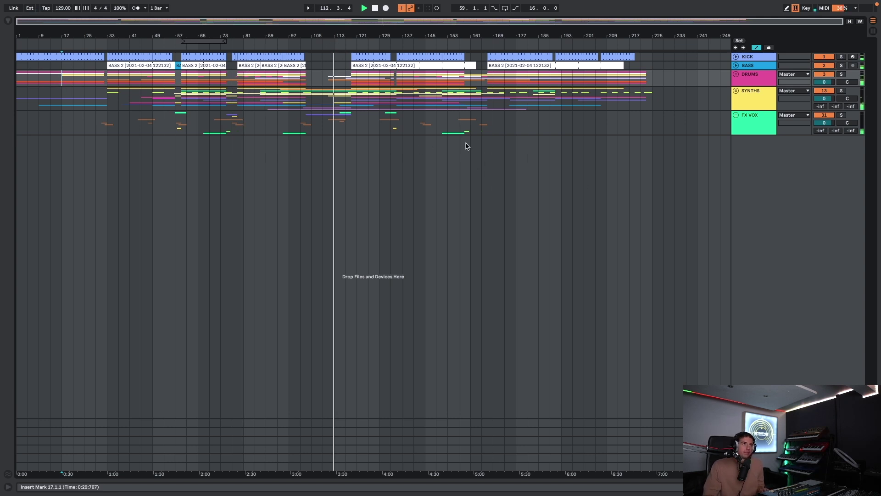
click(735, 91)
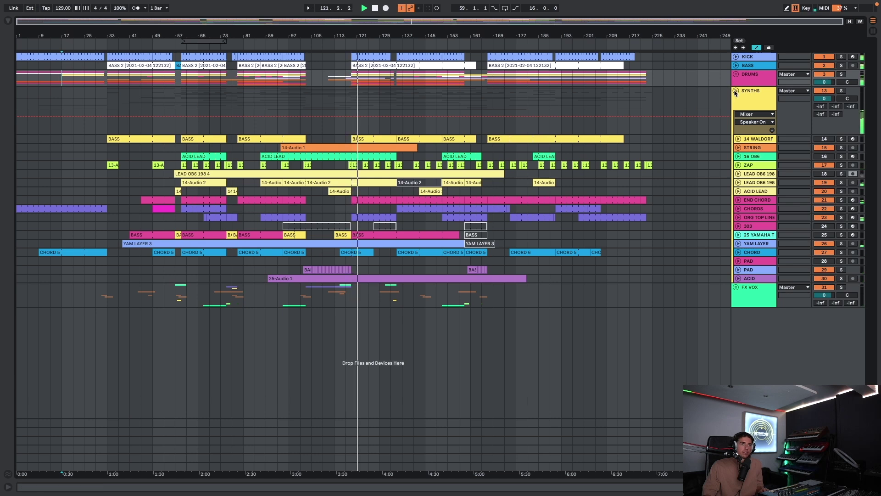
click(735, 91)
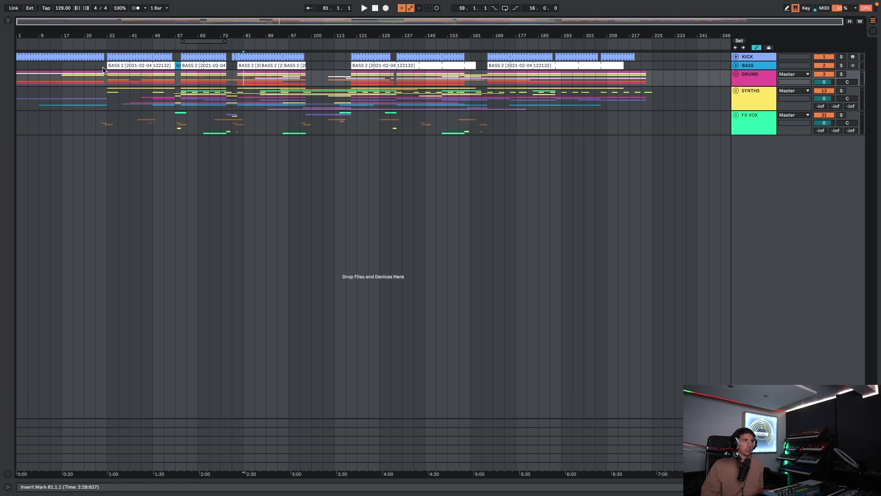
Step: Loop bars 59 to 67 and play that section with the KICK and BASS tracks soloed
drag(169, 33, 130, 111)
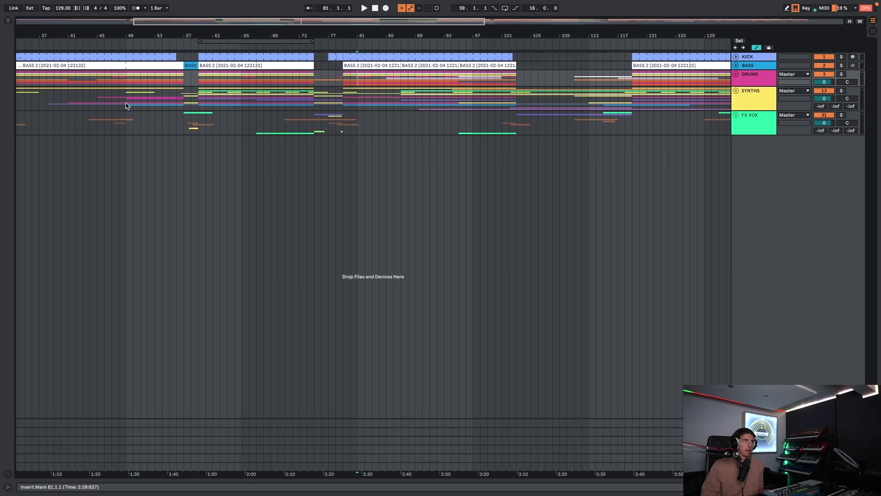
drag(199, 90, 256, 84)
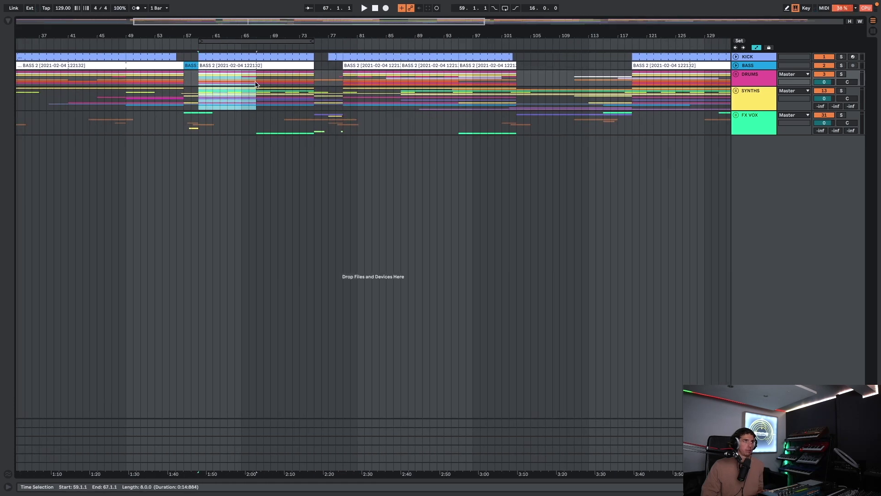
key(ctrl+l)
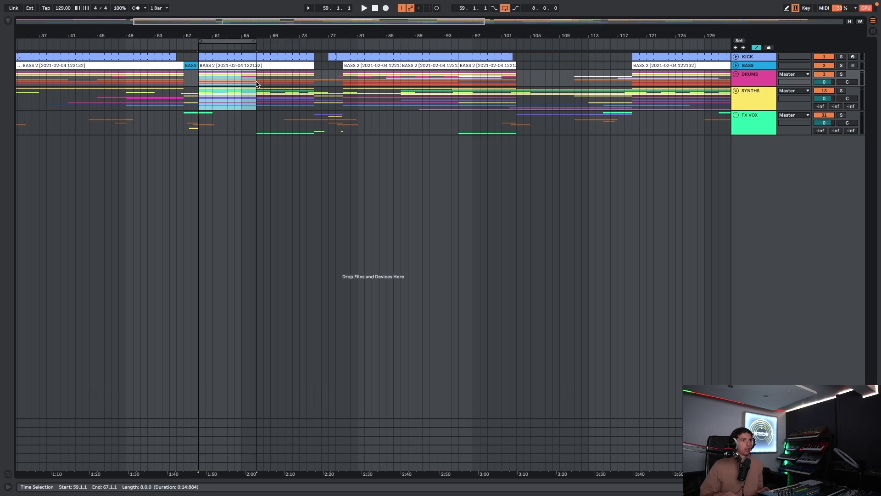
click(842, 57)
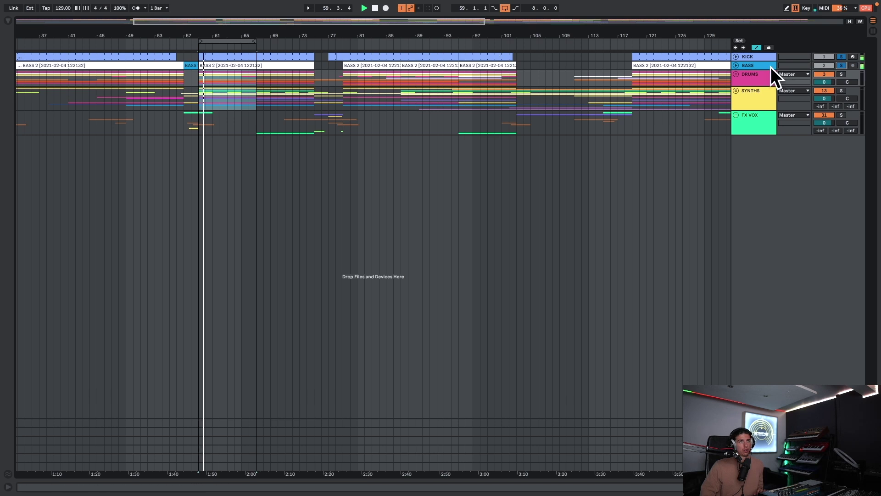
Step: Stop playback, unfold the SYNTHS group to view its individual tracks, and fold it again
click(737, 99)
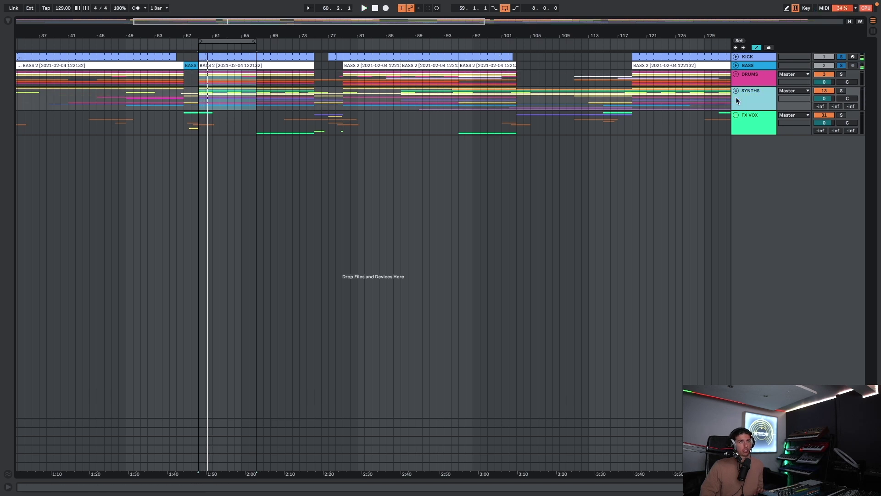
click(737, 91)
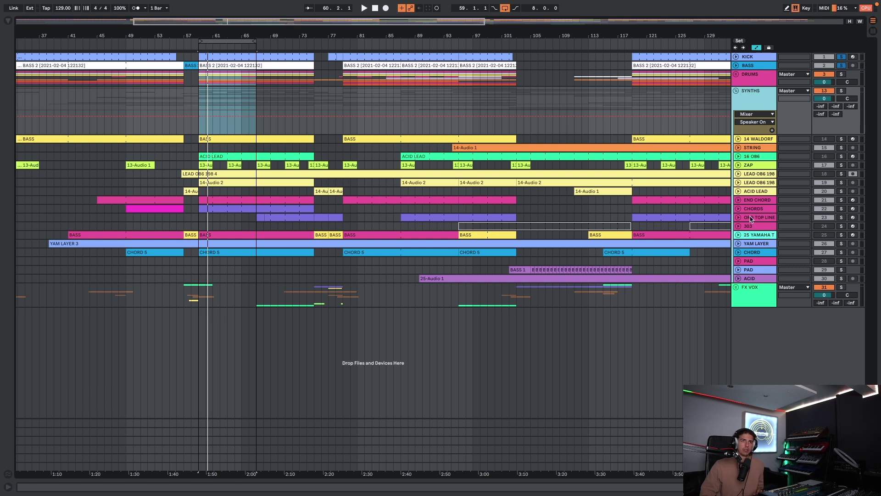
click(736, 91)
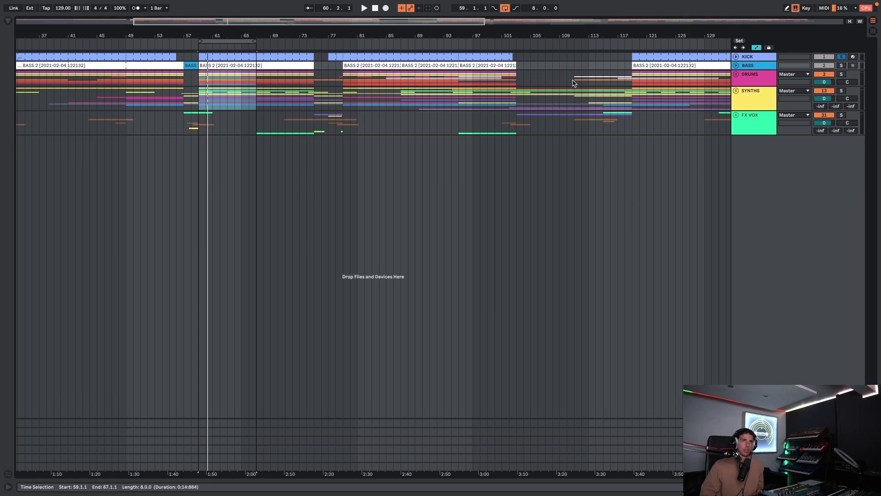
Step: Unfold the KICK track, play it soloed and show its device chain with the RECORD1 KICK sample
click(735, 56)
key(space)
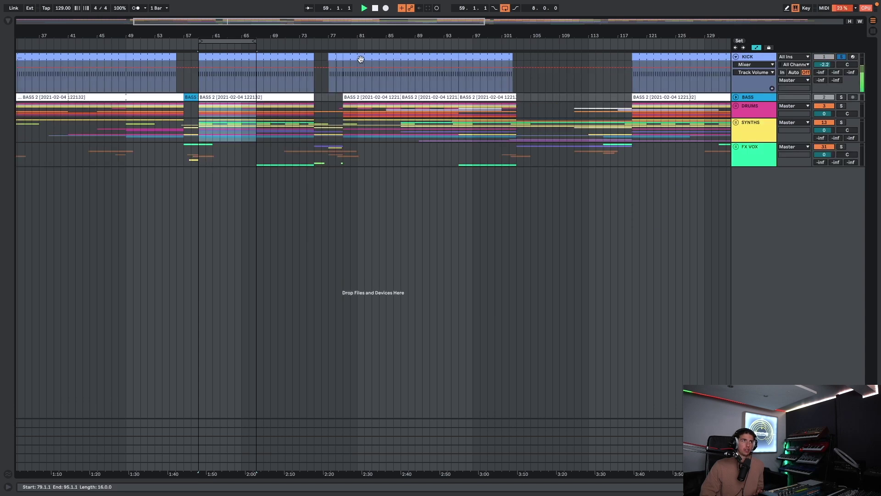
double_click(761, 57)
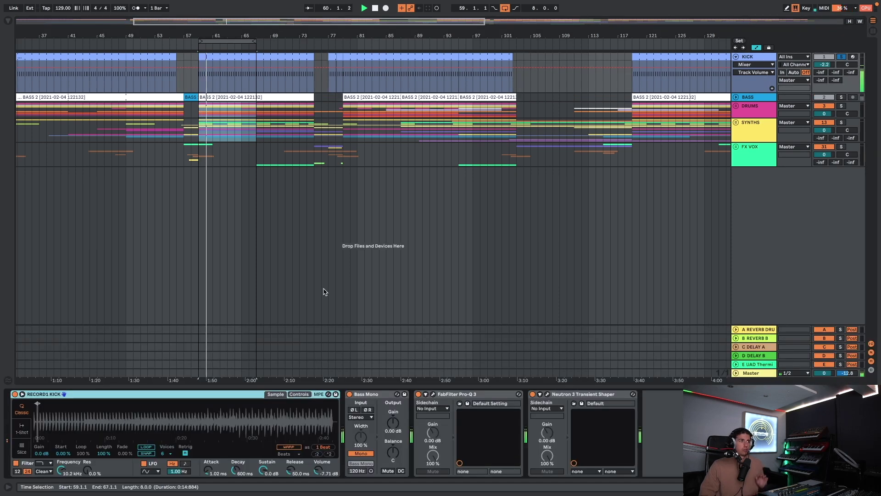
scroll(37, 417, up, 10)
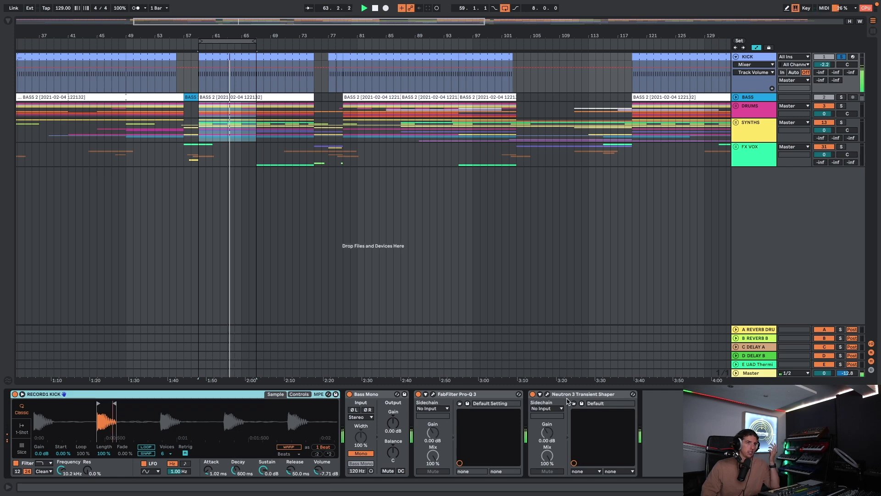
Step: Bypass Neutron 3 Transient Shaper, FabFilter Pro-Q 3 and Bass Mono on the KICK track
click(532, 394)
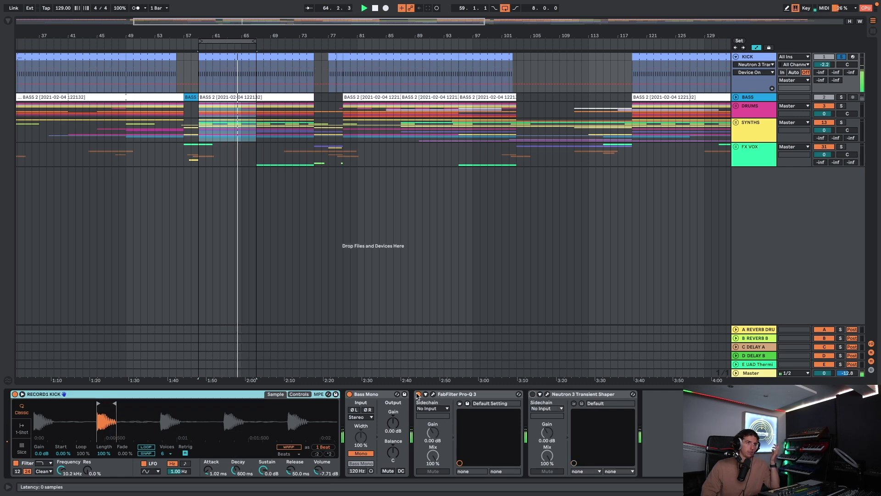
click(350, 394)
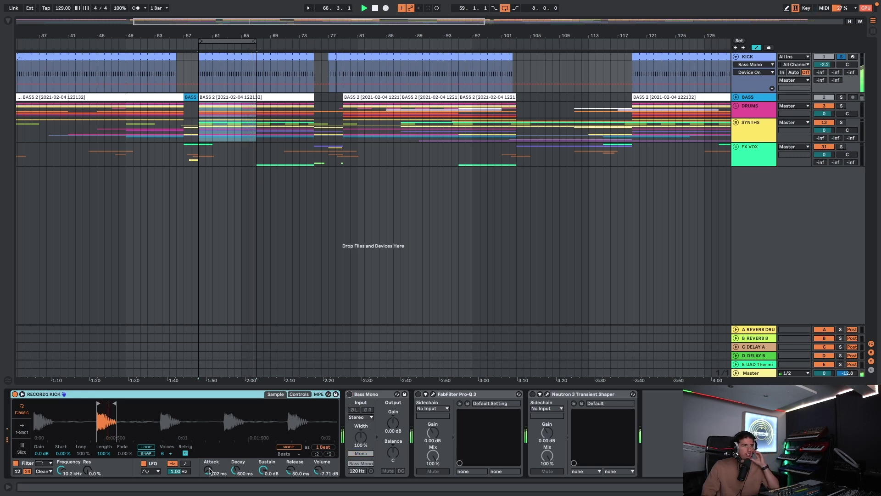
Step: Zoom in on the start of the RECORD1 KICK sample and set the sampler's attack to 0.11 ms
drag(248, 403, 206, 405)
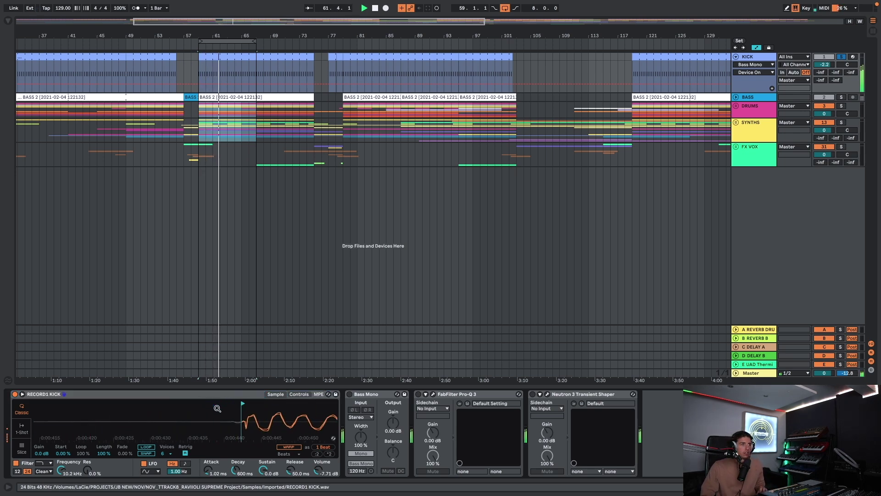
drag(208, 473, 211, 476)
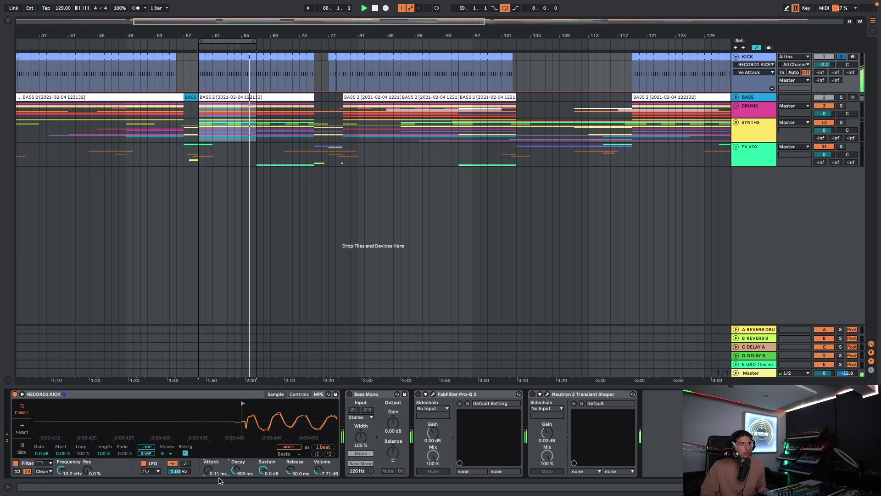
Step: Compare the kick with the sampler's filter off and on, and re-enable Bass Mono, FabFilter Pro-Q 3 and Neutron 3 Transient Shaper
click(62, 476)
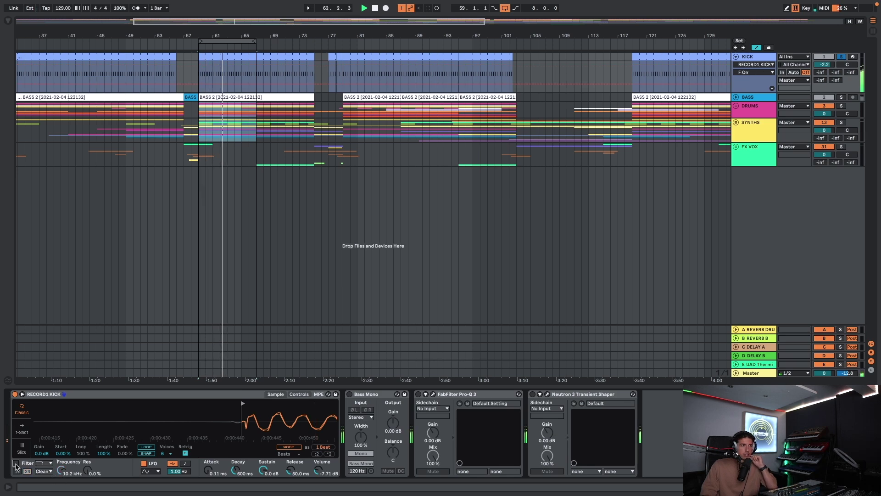
click(16, 463)
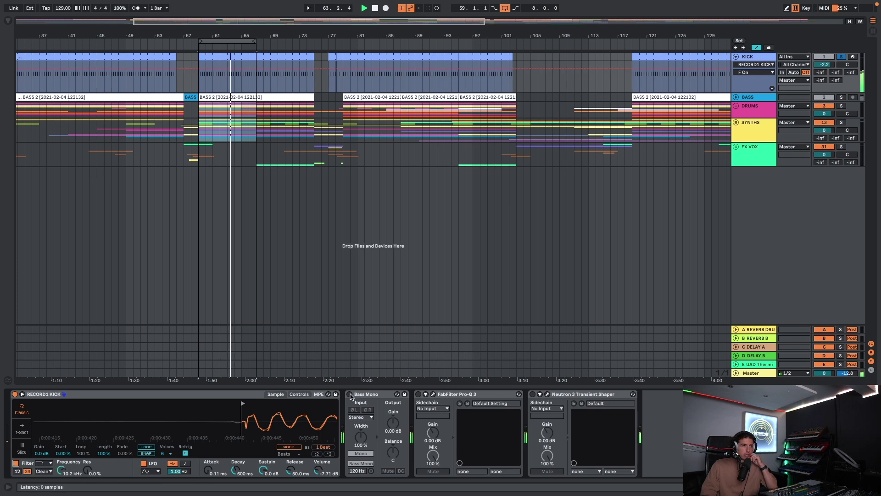
click(418, 394)
click(532, 394)
Step: Open the kick's FabFilter Pro-Q 3, examine its low cut and narrow notches, and close the plug-in window
click(433, 394)
mouse_move(291, 181)
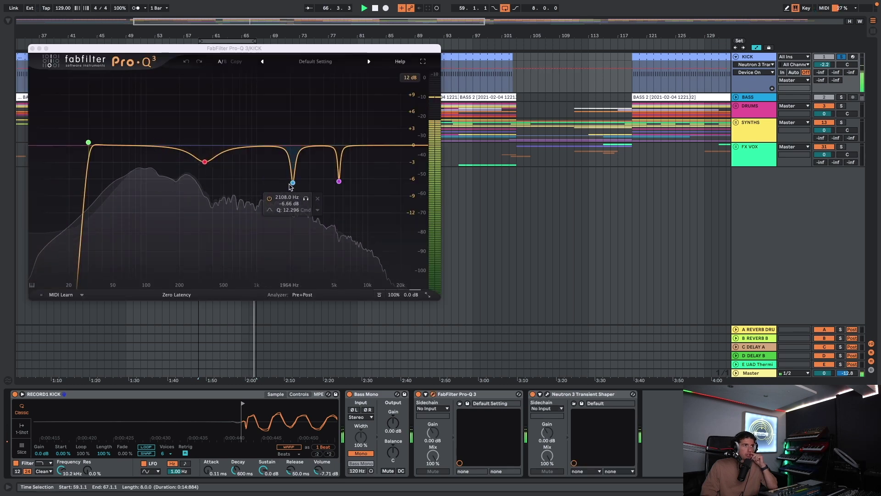
click(33, 48)
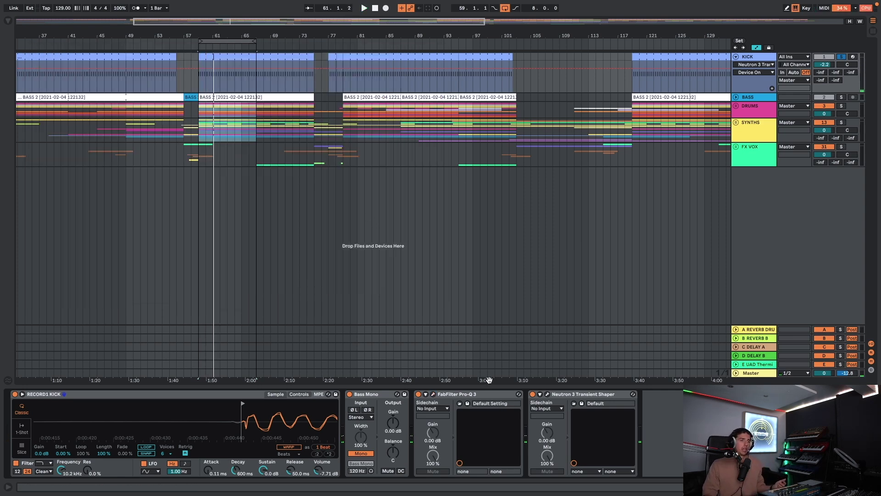
Step: Compare the kick with Bass Mono, FabFilter Pro-Q 3 and Neutron 3 Transient Shaper bypassed, and re-enable all three devices
scroll(478, 378, left, 1)
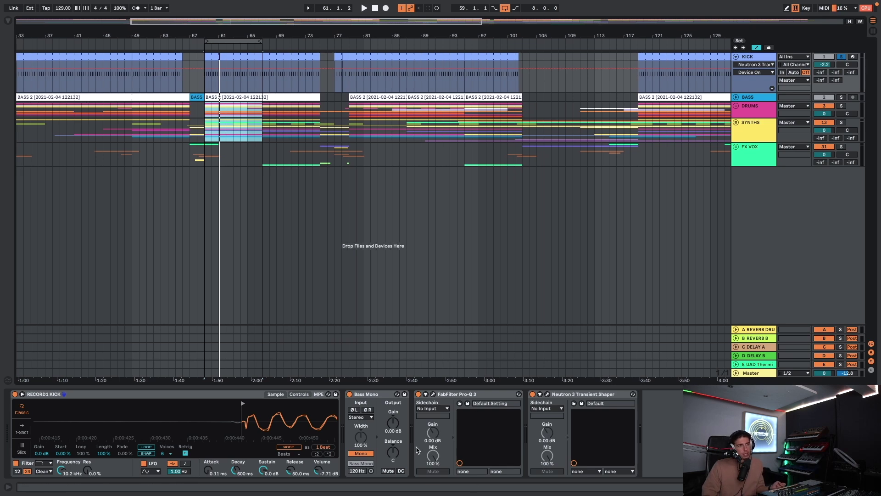
click(349, 394)
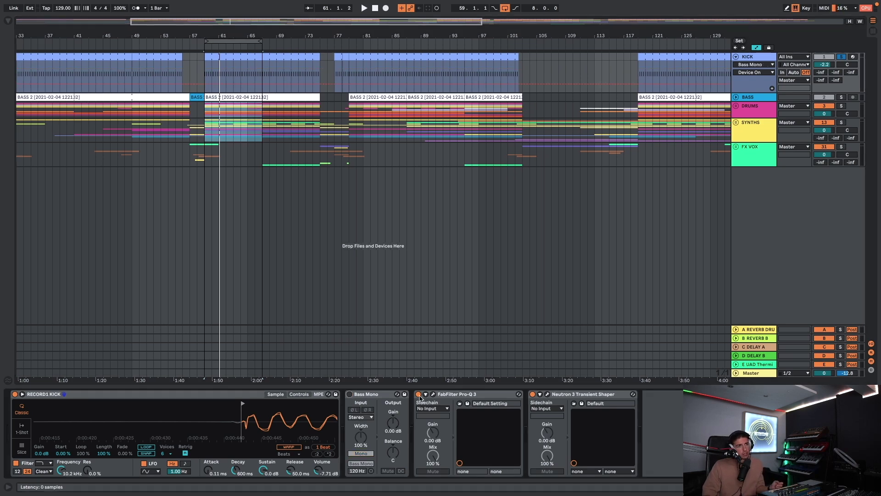
click(533, 395)
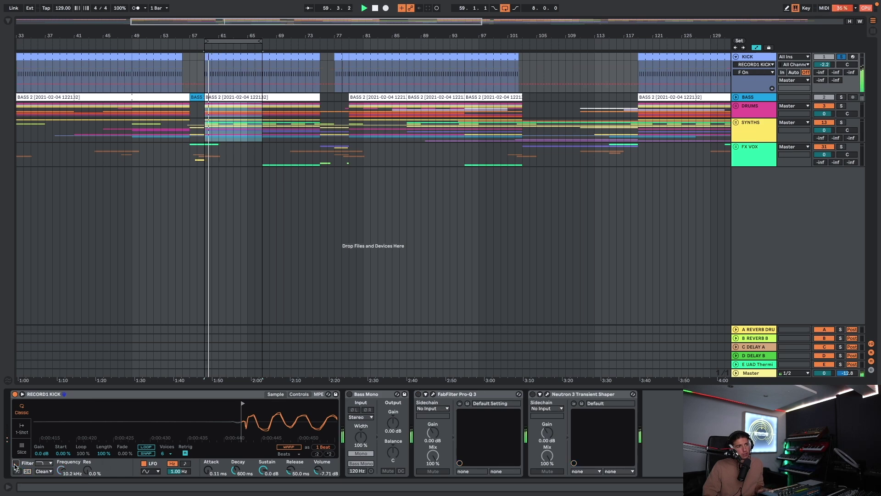
click(350, 394)
click(419, 394)
click(534, 395)
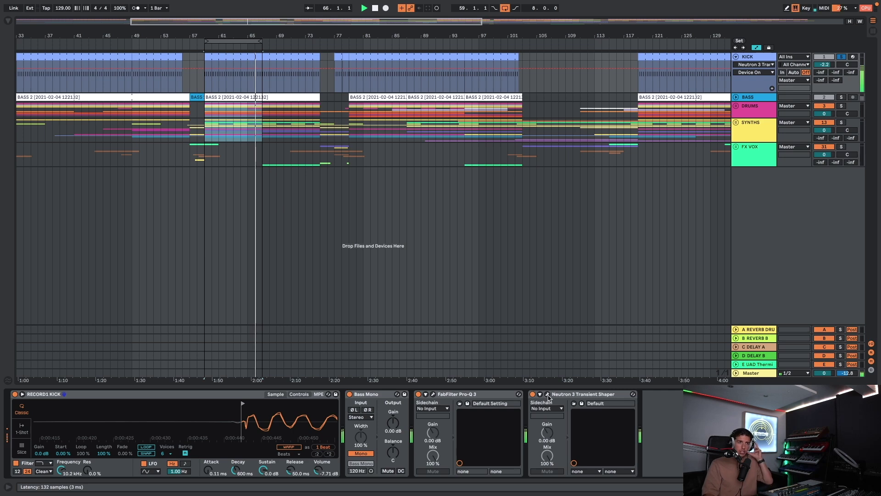
Step: Open the kick's Neutron 3 Transient Shaper, examine its attack and sustain settings, and close the plug-in window
click(547, 394)
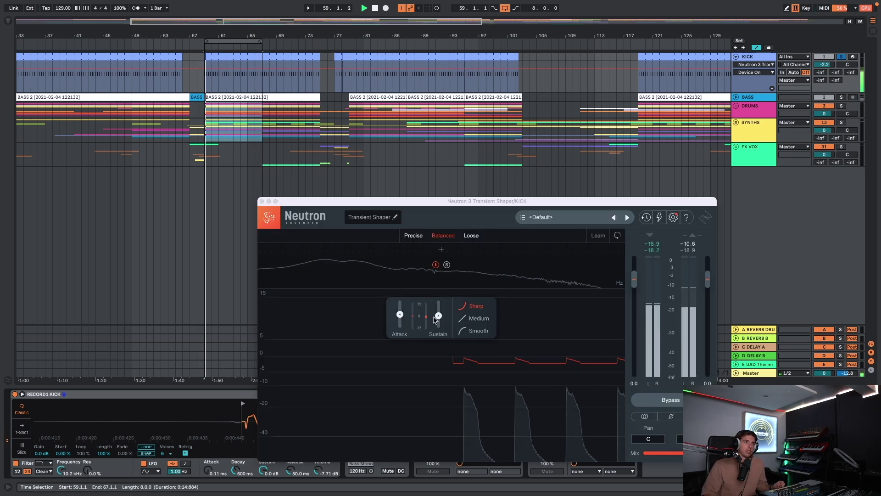
mouse_move(438, 327)
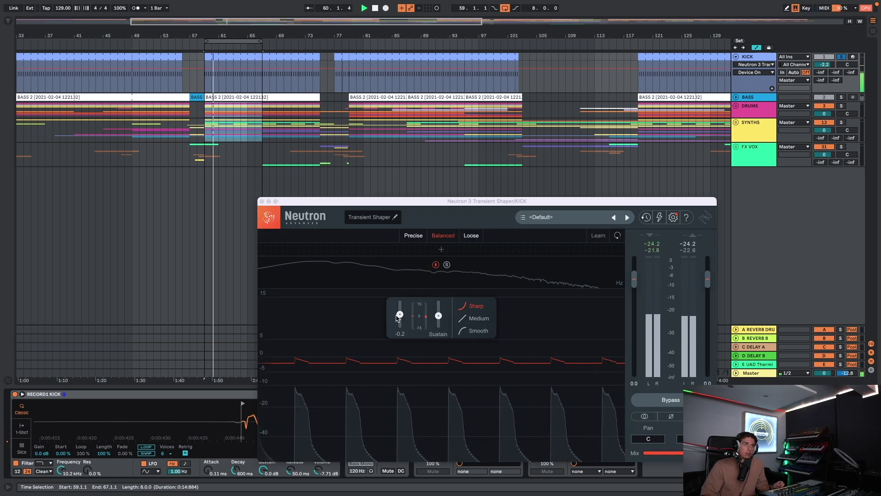
click(262, 202)
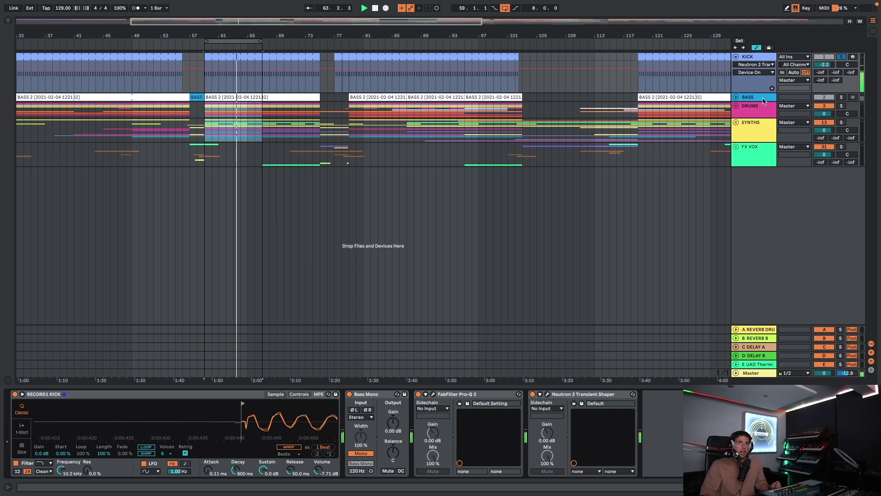
Step: Unfold the BASS track and solo it alongside the kick, and examine the waveform of its audio clip at bar 59
click(784, 99)
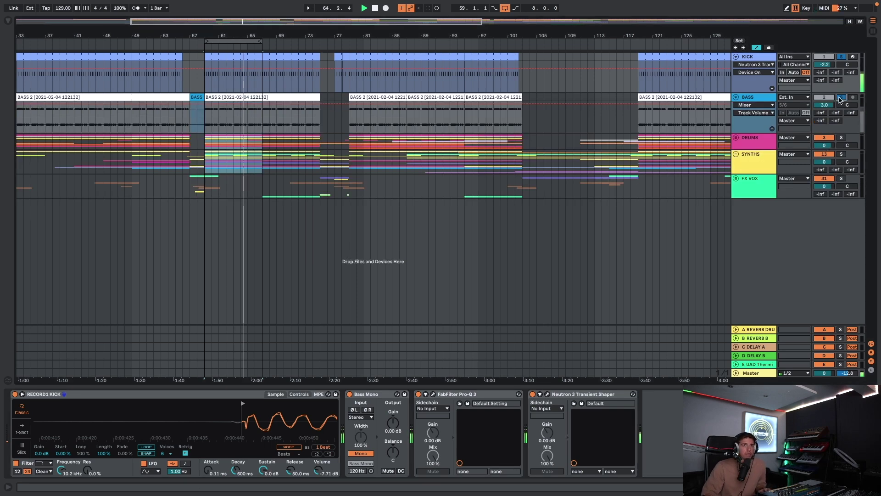
key(space)
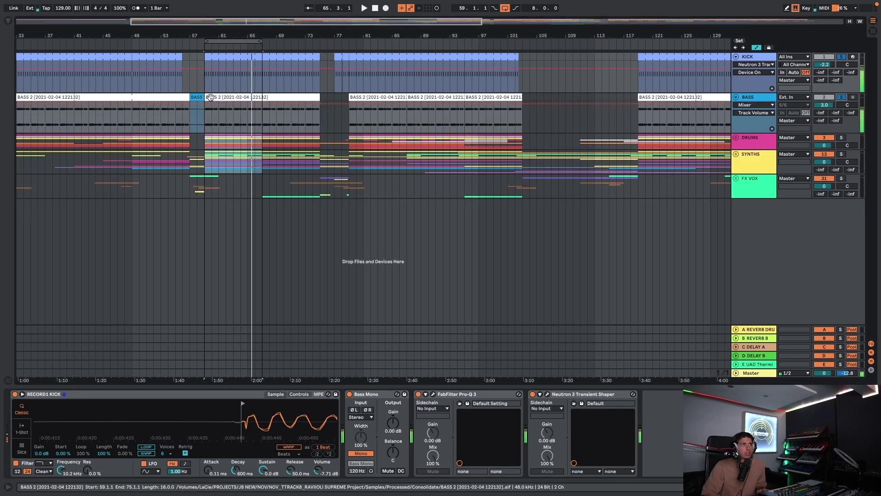
double_click(210, 98)
mouse_move(169, 224)
mouse_down()
mouse_move(169, 264)
mouse_move(170, 240)
mouse_up()
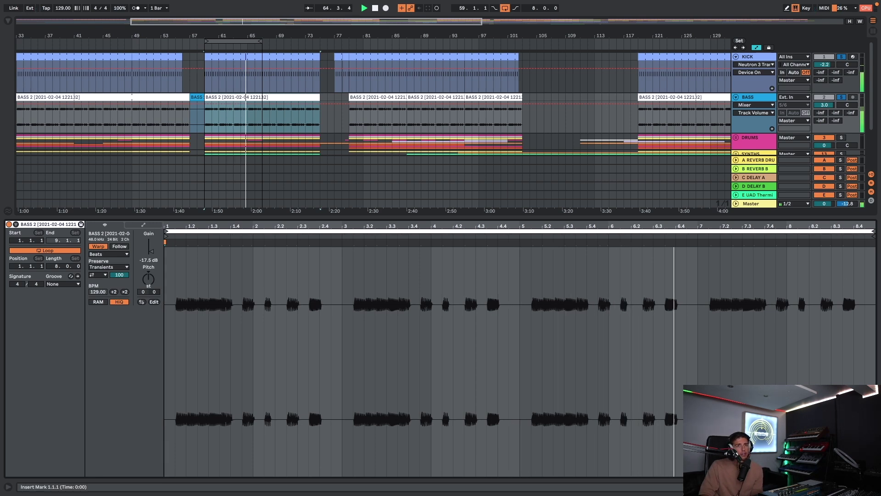
key(super+alt+l)
Step: Move the WALDORF track out of the SYNTHS group to just above BASS and view the notes of its MIDI clip at bar 59
click(736, 155)
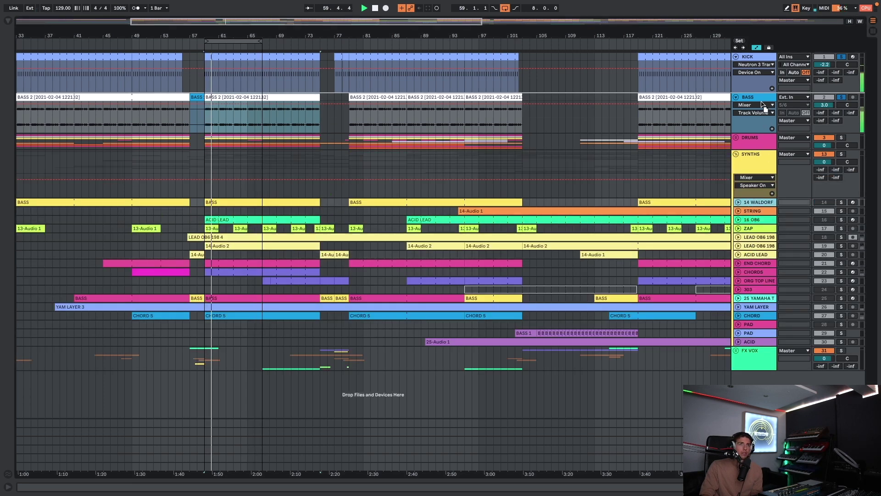
key(ctrl+z)
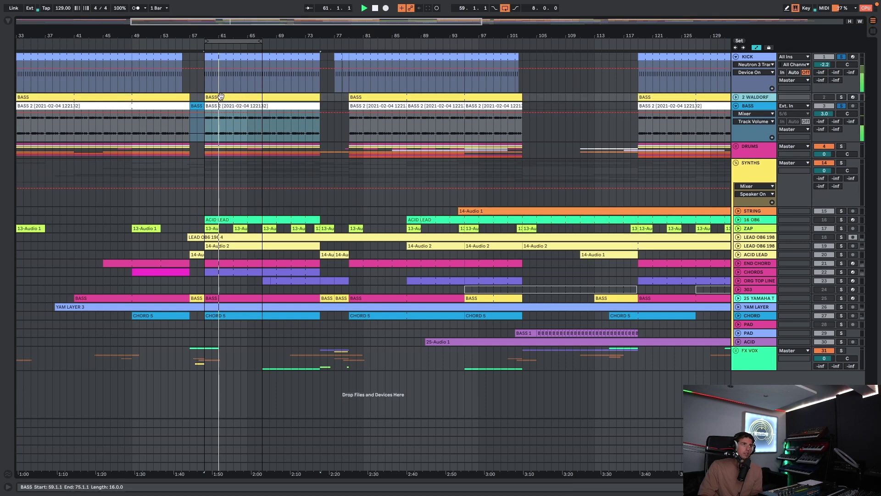
double_click(221, 97)
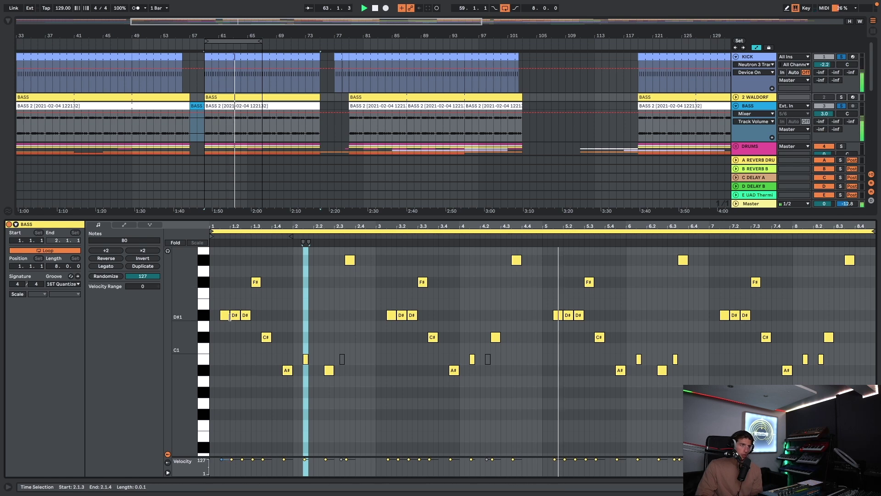
scroll(248, 318, up, 2)
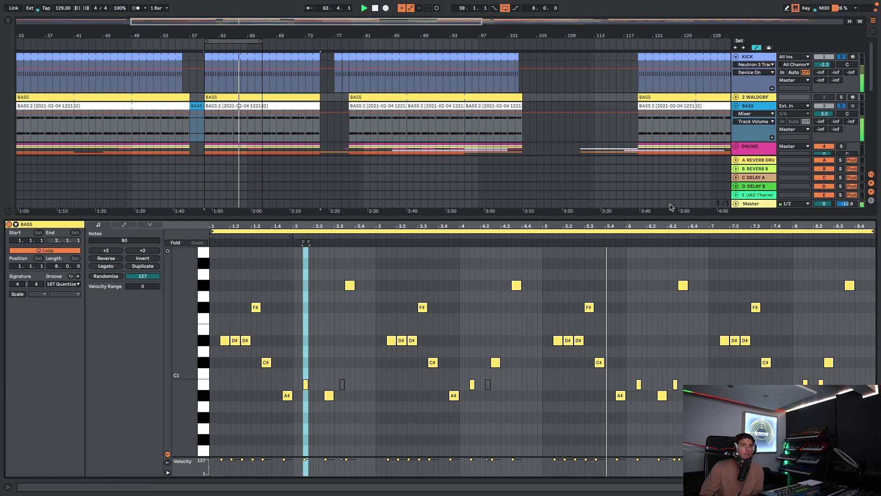
Step: Show the BASS track's device chain, open UAD Moog Multimode Filter and compare the bass with it off and on
click(766, 111)
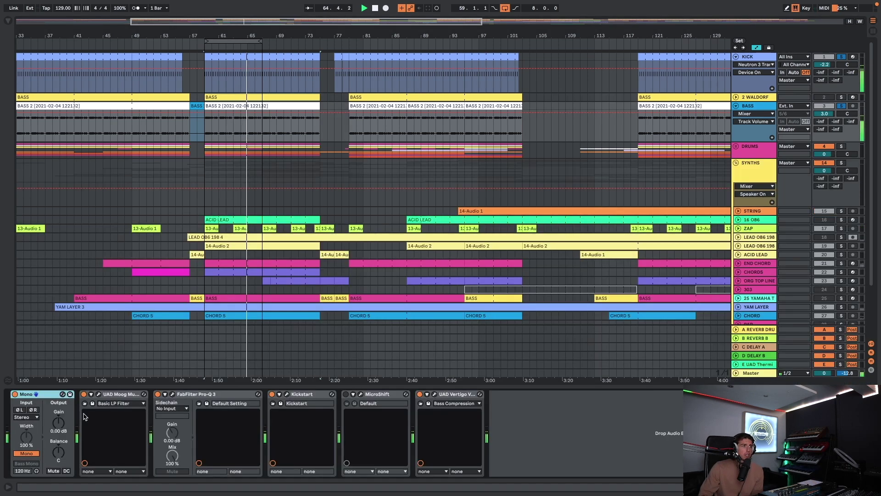
click(84, 396)
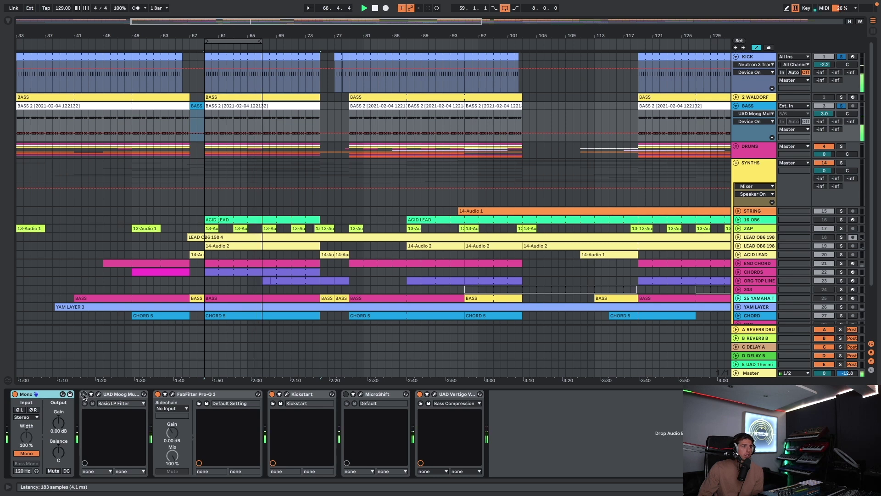
click(84, 394)
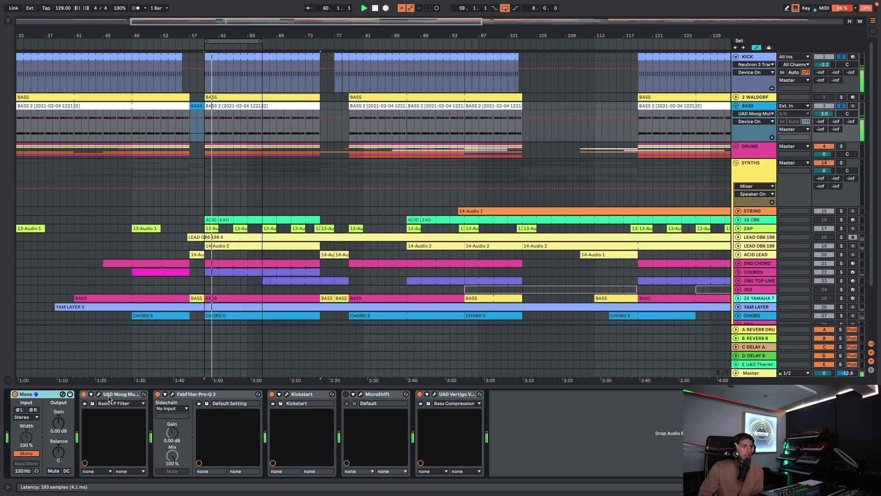
click(99, 393)
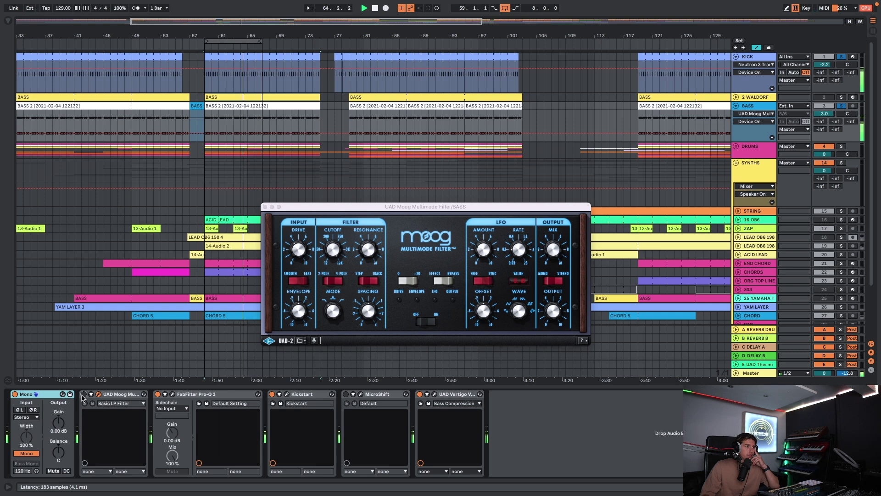
click(83, 395)
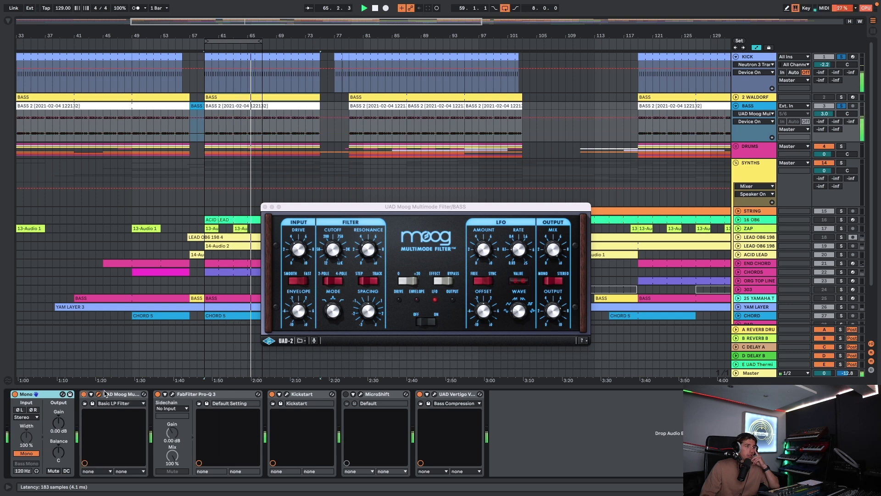
Step: Open the bass's FabFilter Pro-Q 3, examine its low and high cuts, and compare the sound with it and the Moog filter bypassed and re-enabled
click(174, 395)
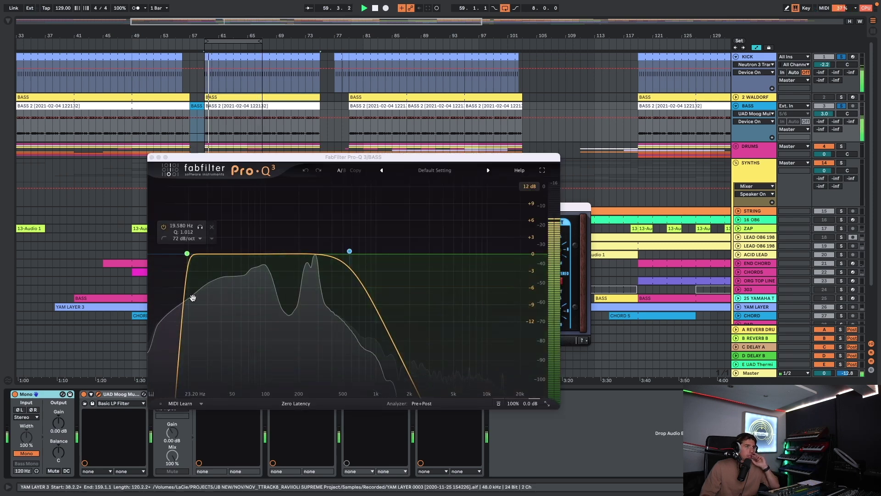
drag(183, 157, 184, 87)
click(157, 393)
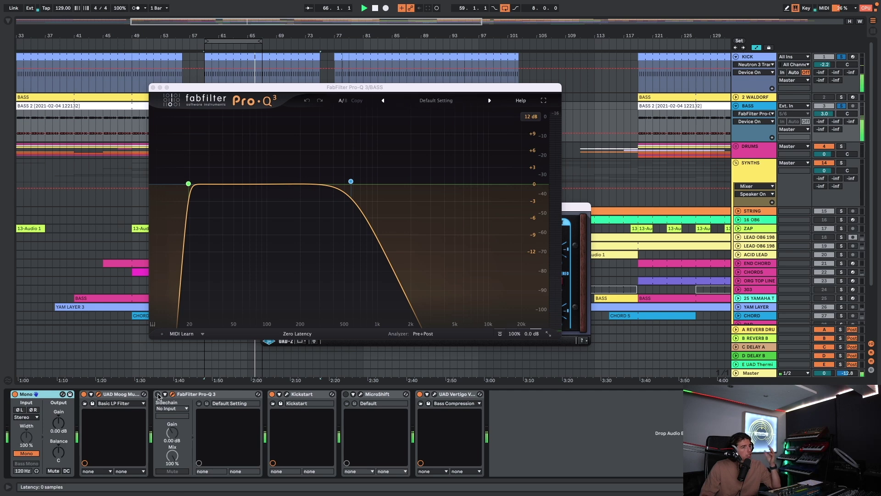
click(84, 394)
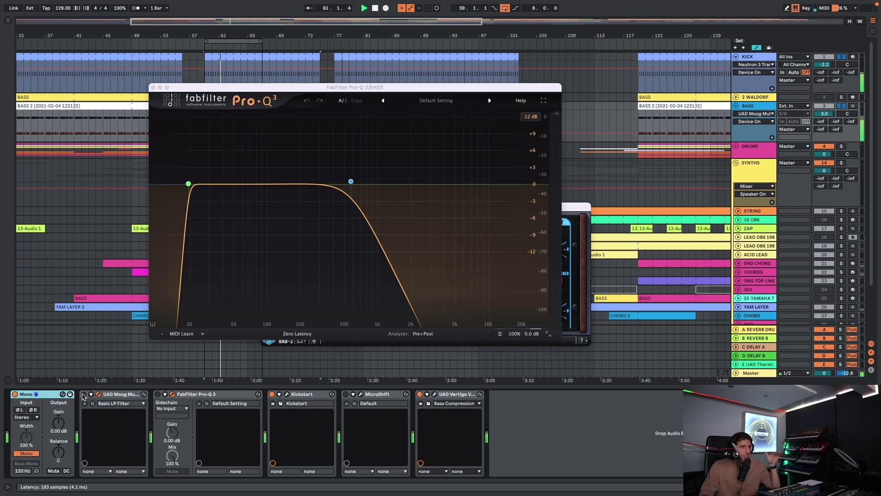
click(84, 394)
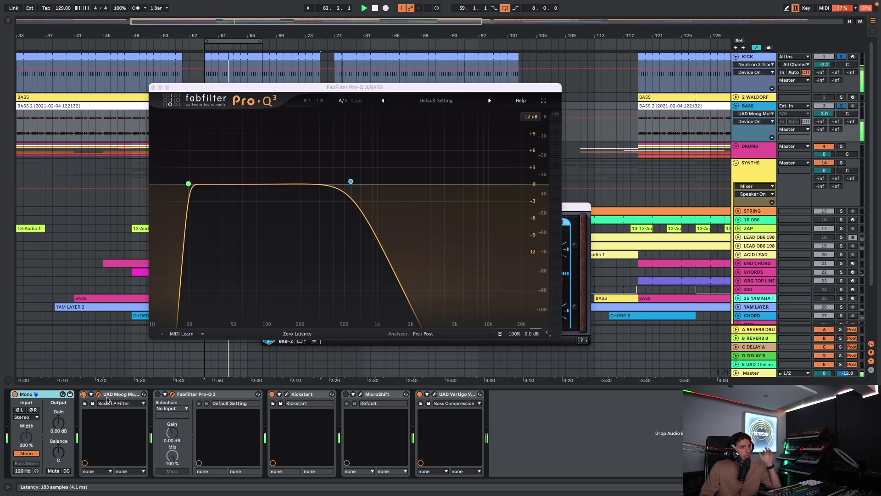
click(157, 395)
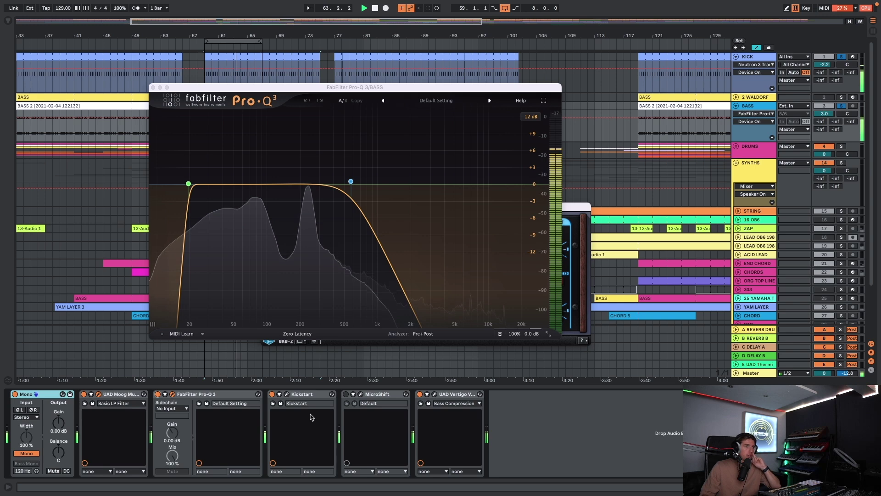
Step: Open Kickstart on the BASS track, examine its sidechain curve and mix amount, and close its window
click(287, 394)
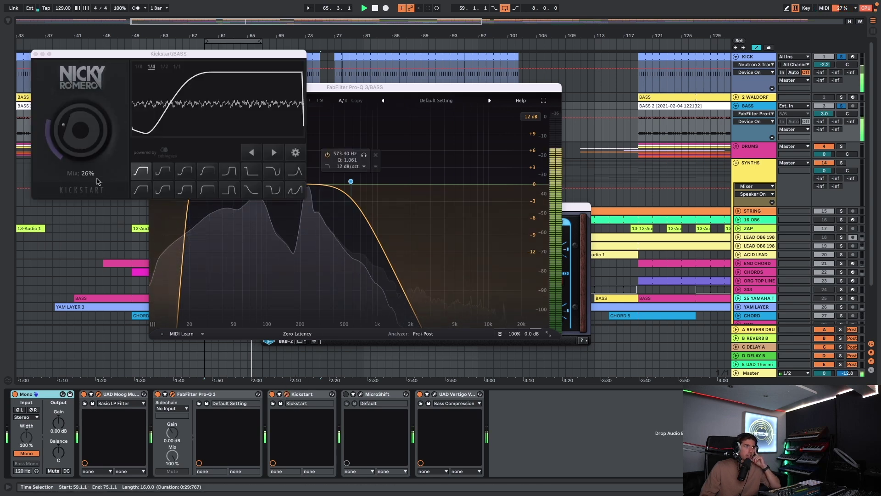
click(36, 54)
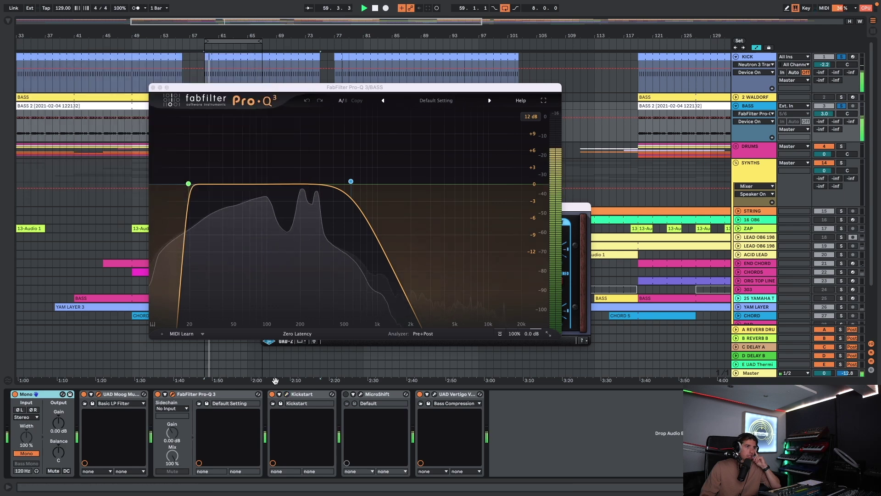
click(287, 394)
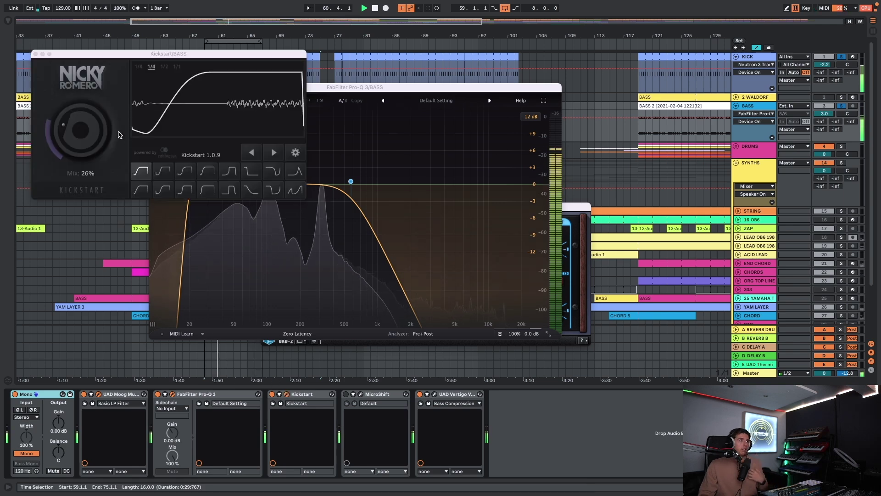
click(36, 54)
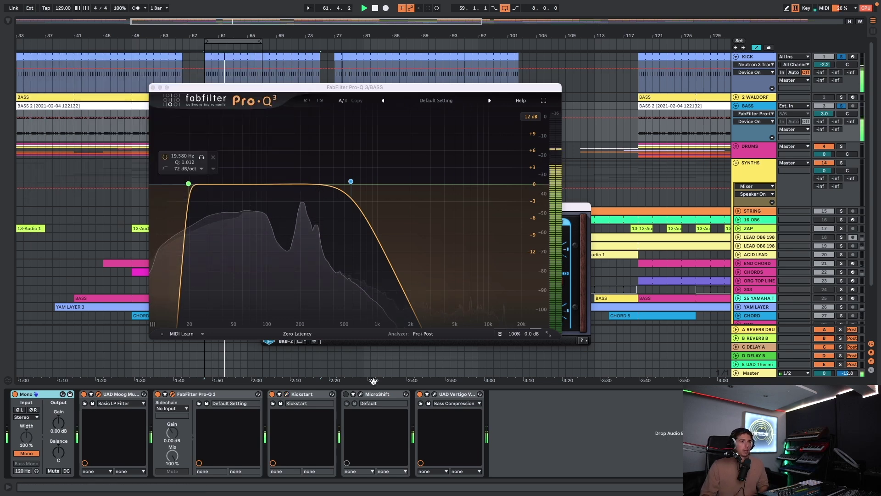
Step: Delete the bypassed MicroShift from the BASS device chain and open the UAD Vertigo VSC-2 compressor
click(376, 395)
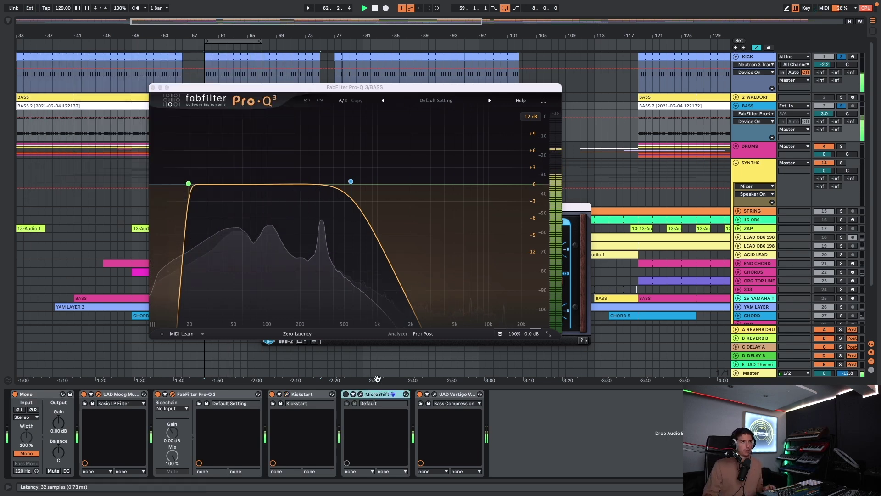
key(Delete)
click(361, 394)
click(361, 394)
click(360, 394)
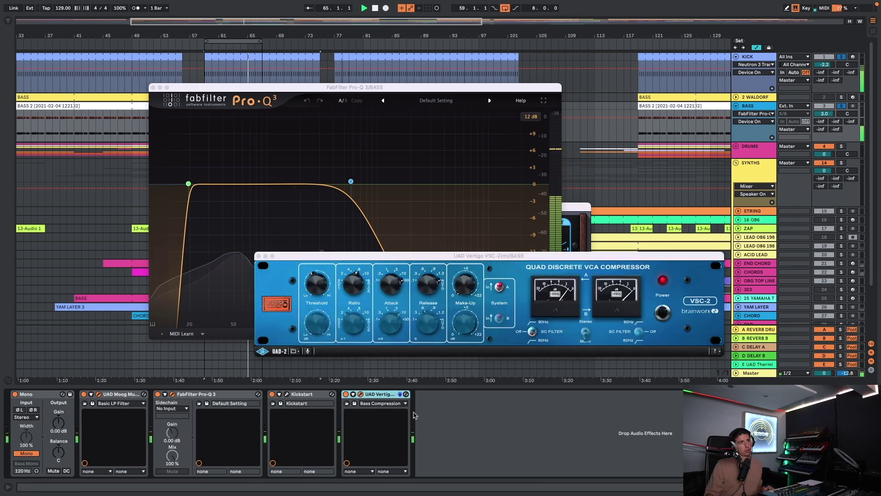
Step: Compare the bass with UAD Vertigo VSC-2 off and on, and close the Vertigo, FabFilter Pro-Q 3 and Moog filter windows
click(393, 403)
click(393, 405)
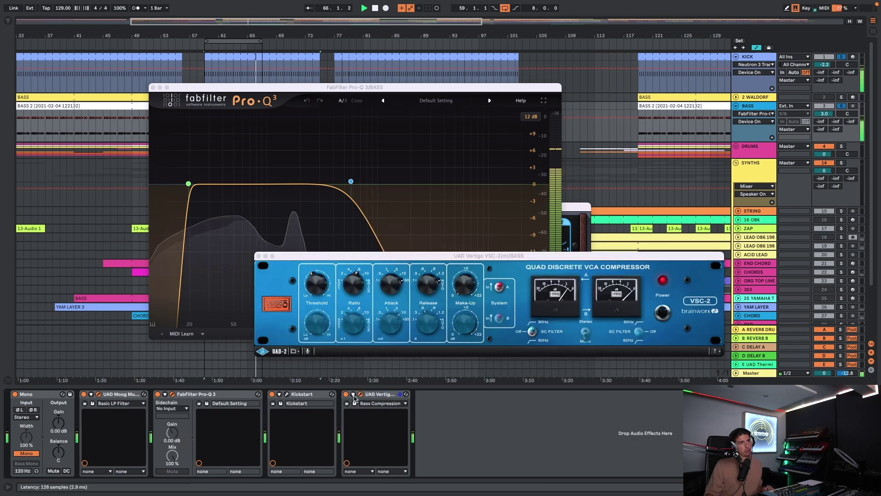
click(345, 395)
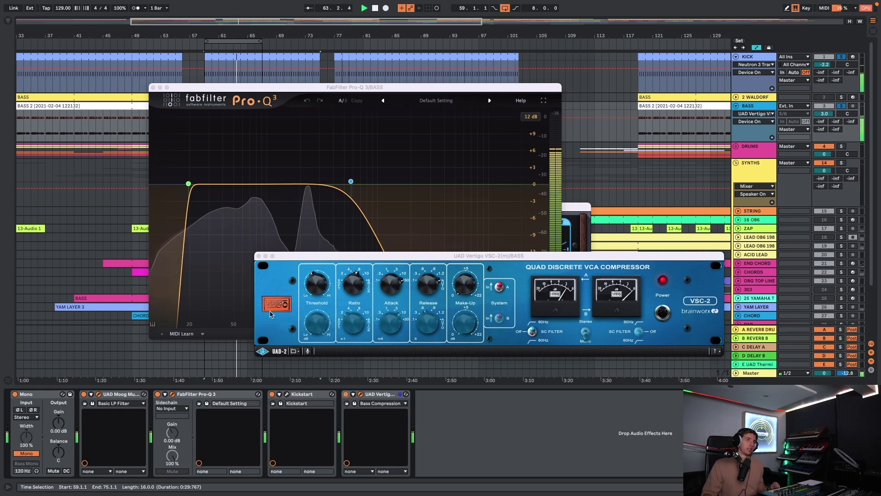
click(259, 256)
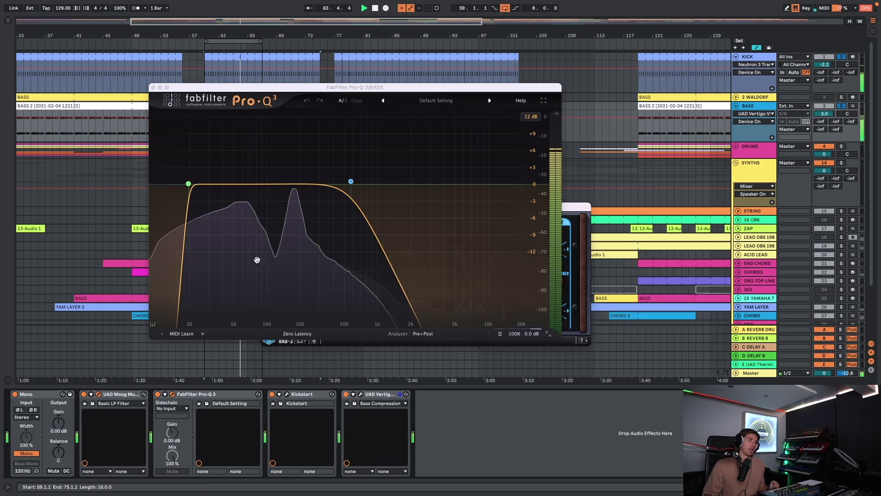
click(153, 88)
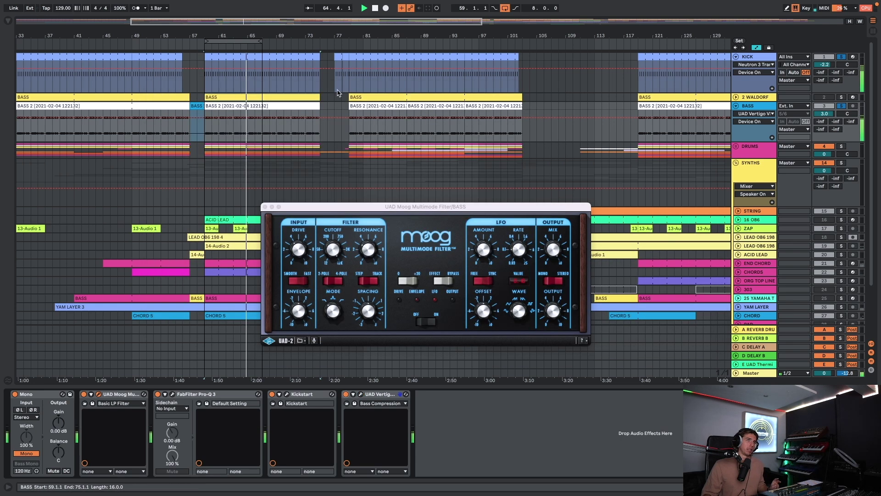
click(264, 207)
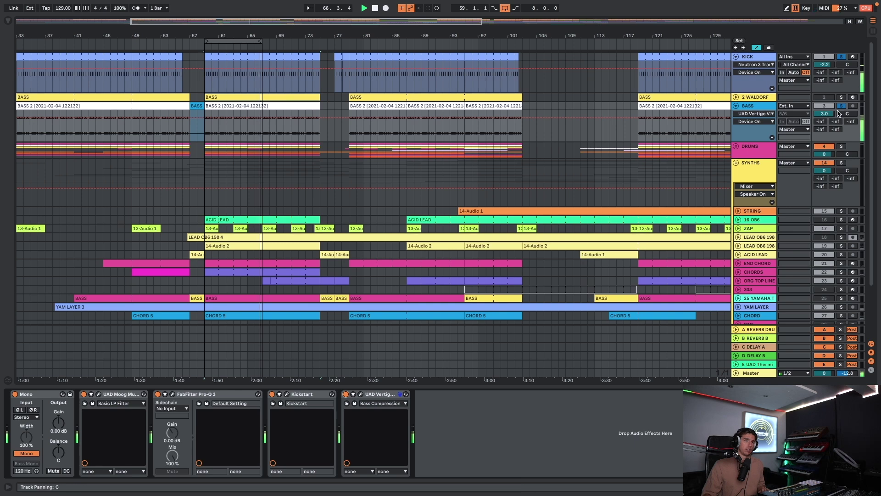
Step: Fold the SYNTHS group and the BASS and KICK tracks, and play the looped section from bar 59
click(736, 163)
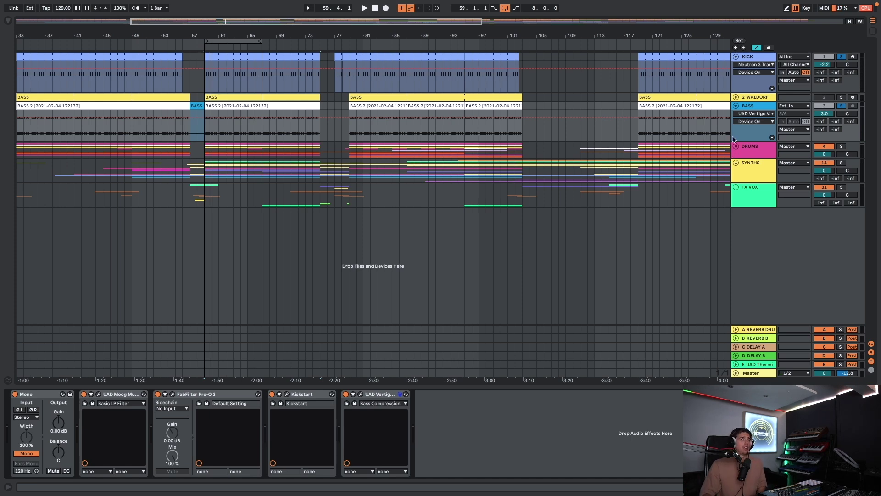
click(736, 107)
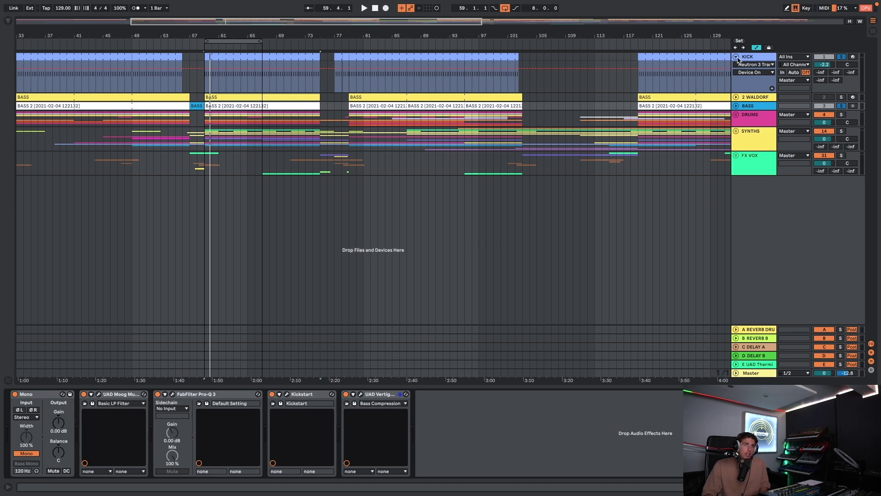
click(736, 57)
click(245, 41)
key(space)
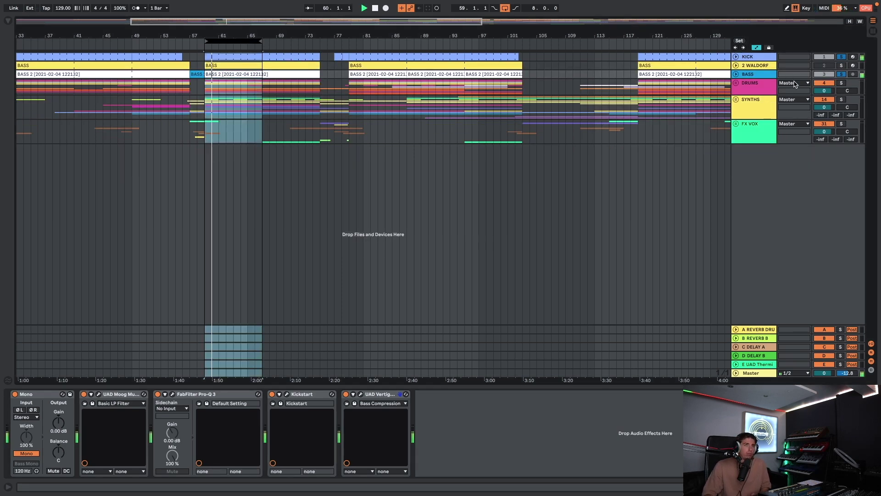
Step: Unfold the DRUMS group, show the 909 CLAP device chain, and solo the clap with the kick and bass
click(736, 83)
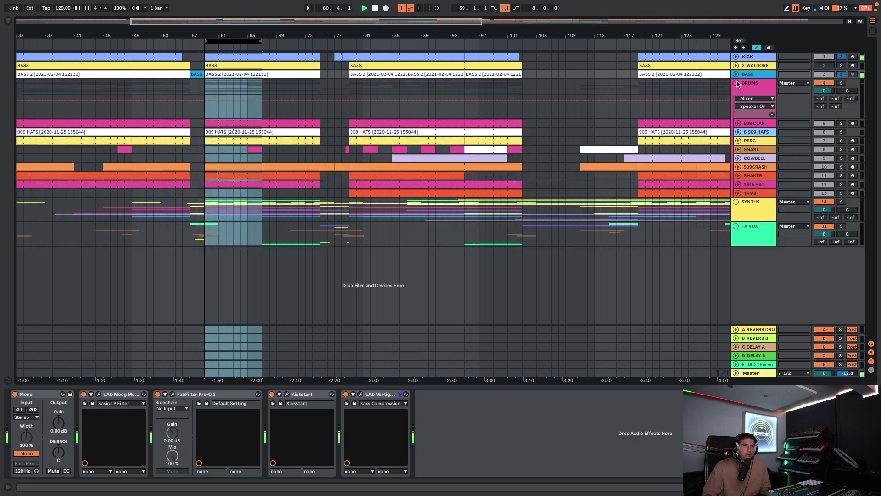
click(762, 123)
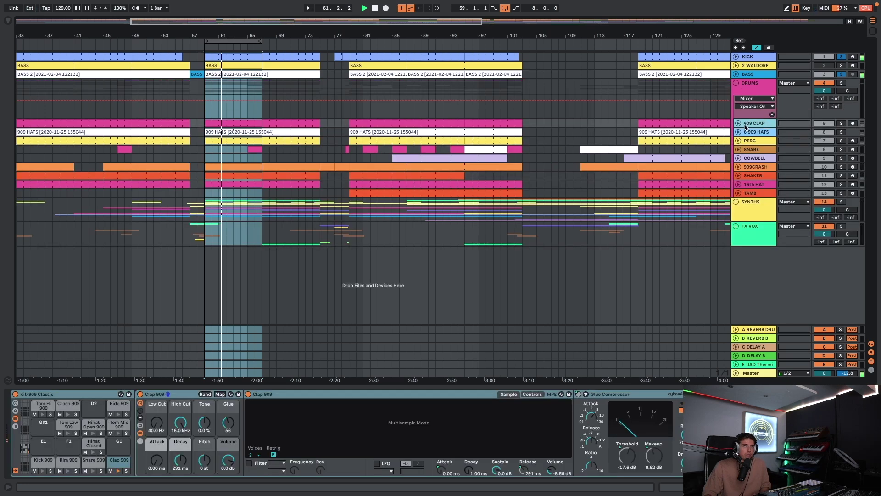
click(842, 124)
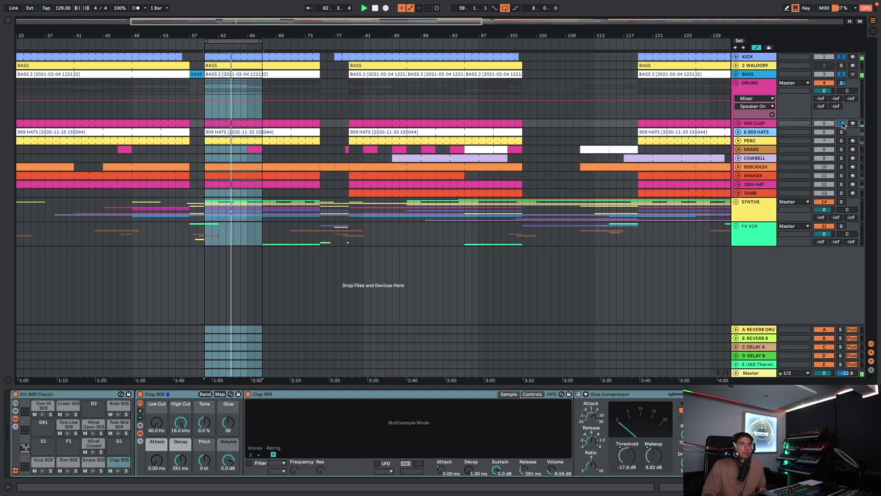
click(751, 124)
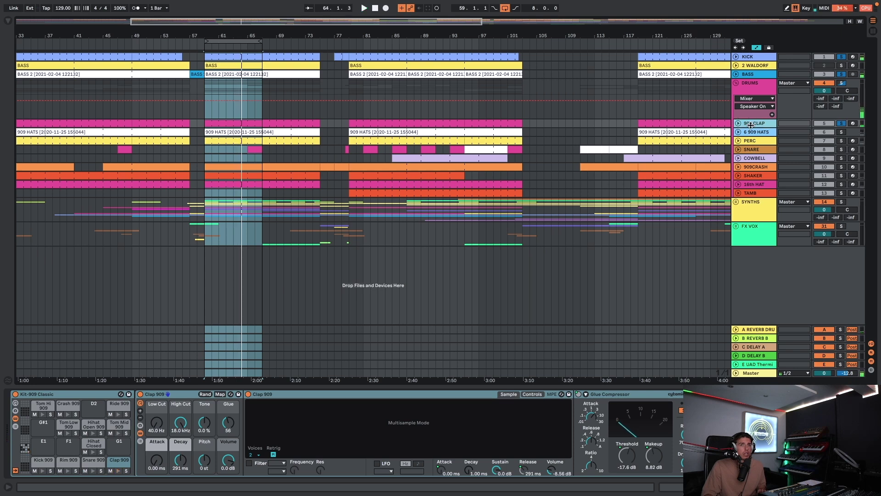
Step: Find 909 Core Kit.adg among the browser's drum kits with the search cleared, preview it, and hide the browser
click(503, 305)
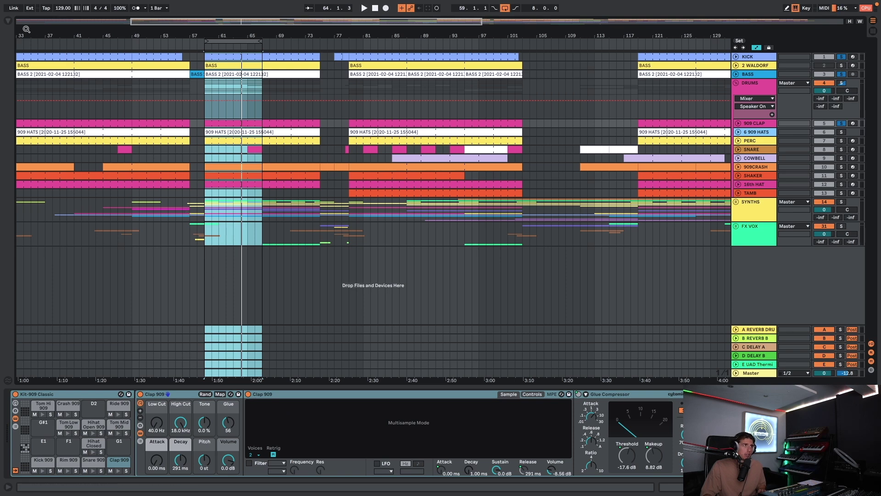
click(8, 22)
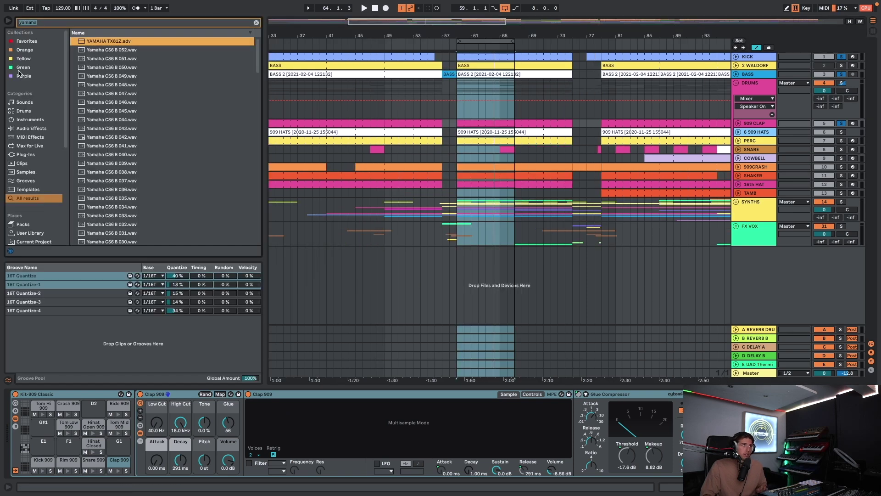
click(31, 112)
click(256, 23)
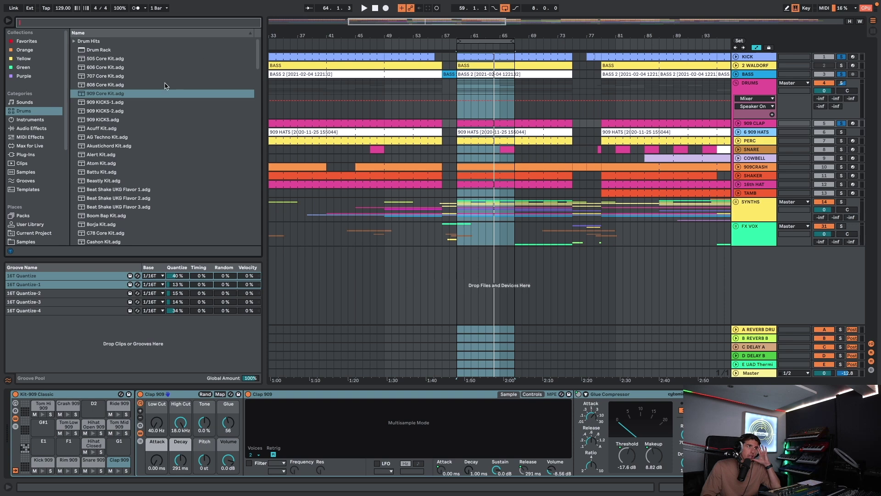
click(113, 94)
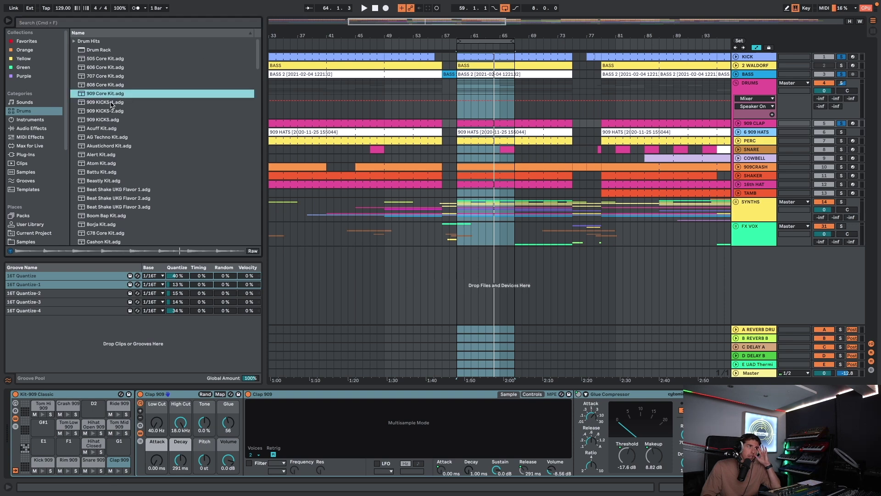
click(10, 22)
Step: Play the loop, compare the clap with Decimort off and on, and examine the Decimort settings before closing its window
key(space)
scroll(648, 399, right, 4)
click(647, 394)
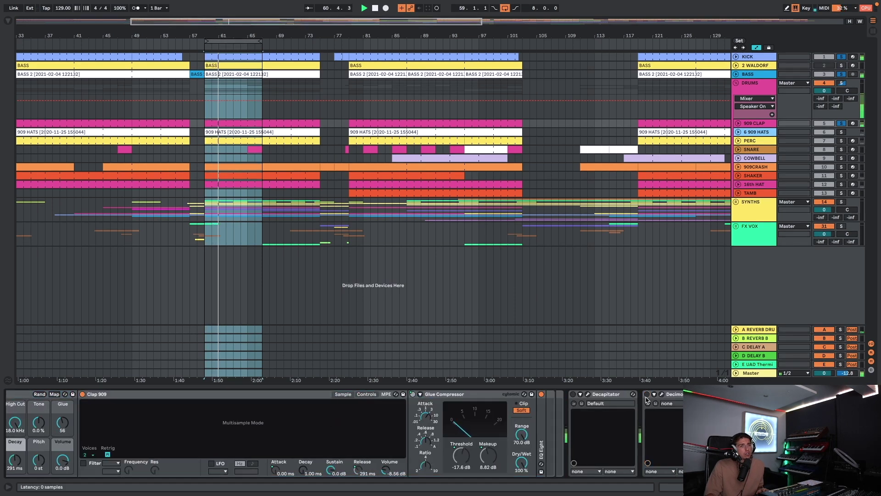
click(646, 395)
click(661, 394)
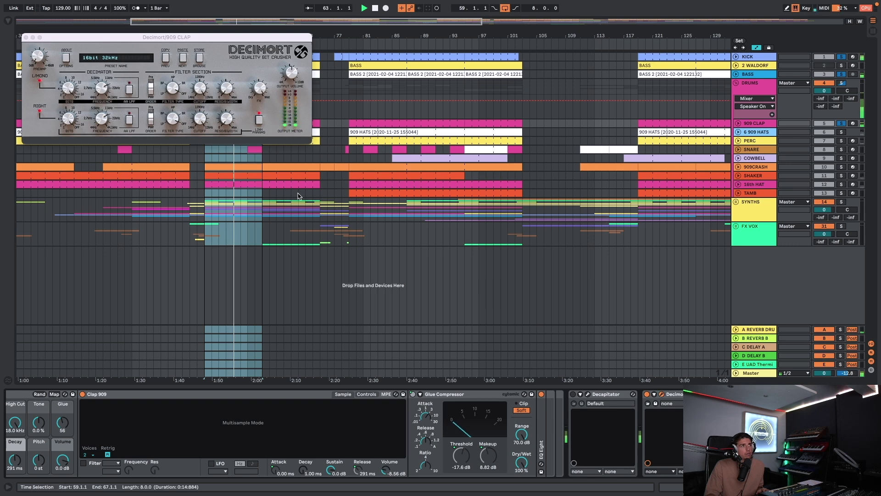
click(25, 37)
Step: Show the clap's FabFilter Pro-Q 3, examine its low cut, and hide the plug-in windows
key(super+alt+p)
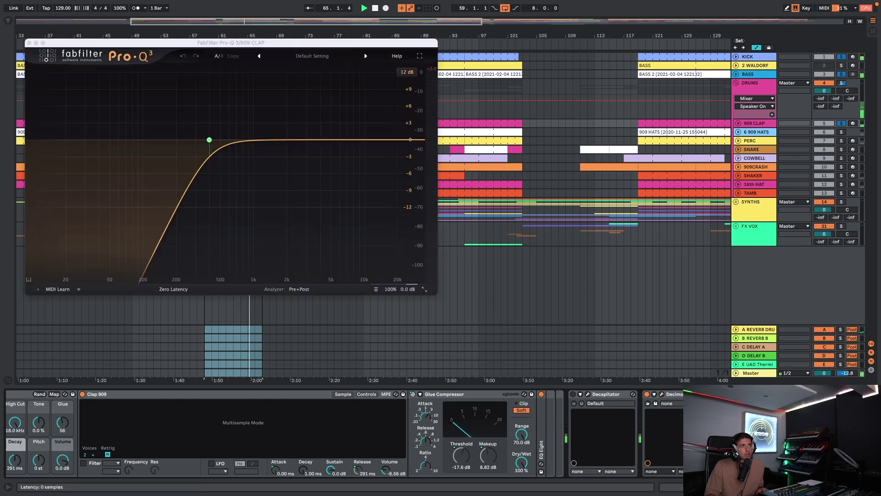
mouse_move(210, 139)
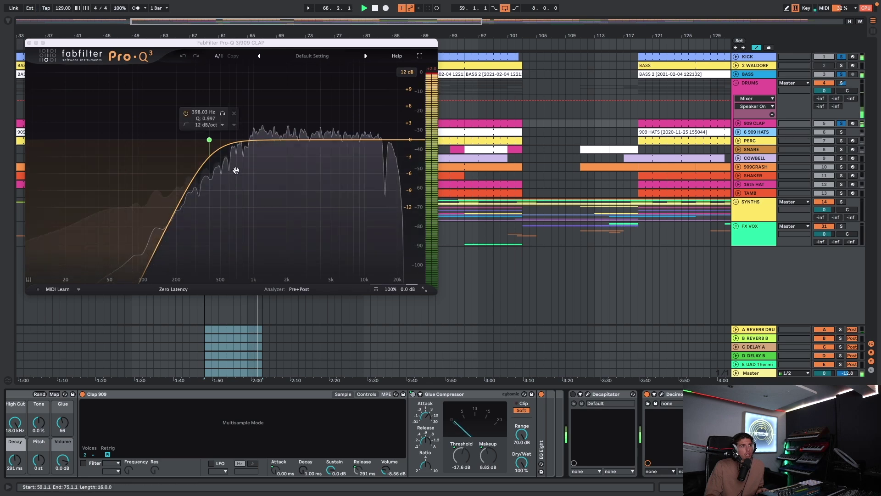
key(super+alt+p)
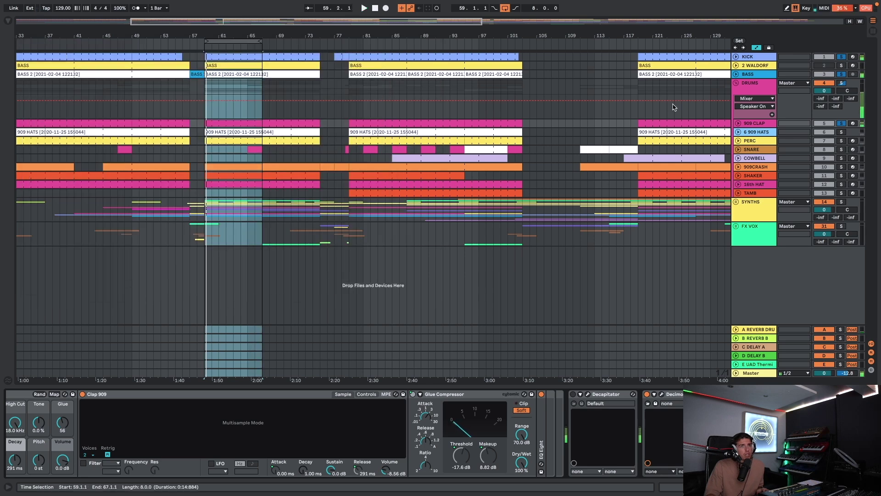
Step: Unfold the 909 CLAP track to show its reverb send and open the UAD Lexicon 480L on the A REVERB DRUMS return
click(735, 123)
click(820, 140)
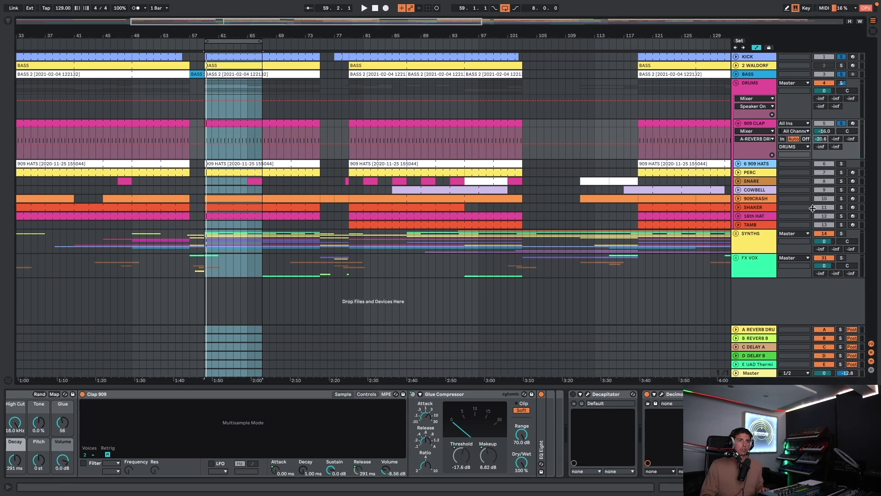
click(765, 330)
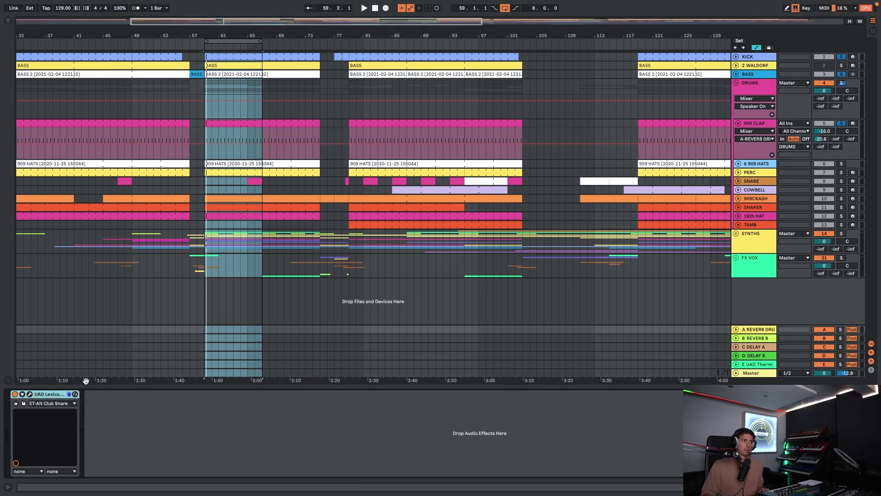
click(30, 394)
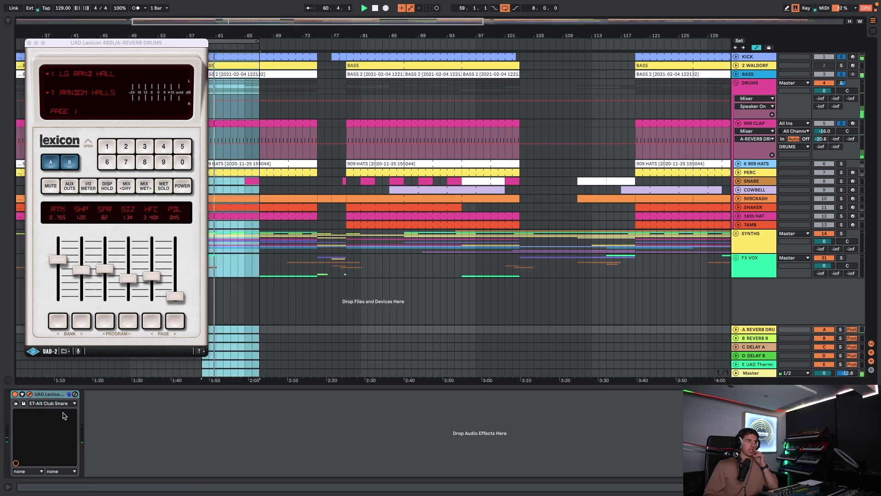
Step: Try raising the 909 CLAP send to the drum reverb, undo the change, and close the Lexicon window
drag(821, 144, 821, 116)
key(super+z)
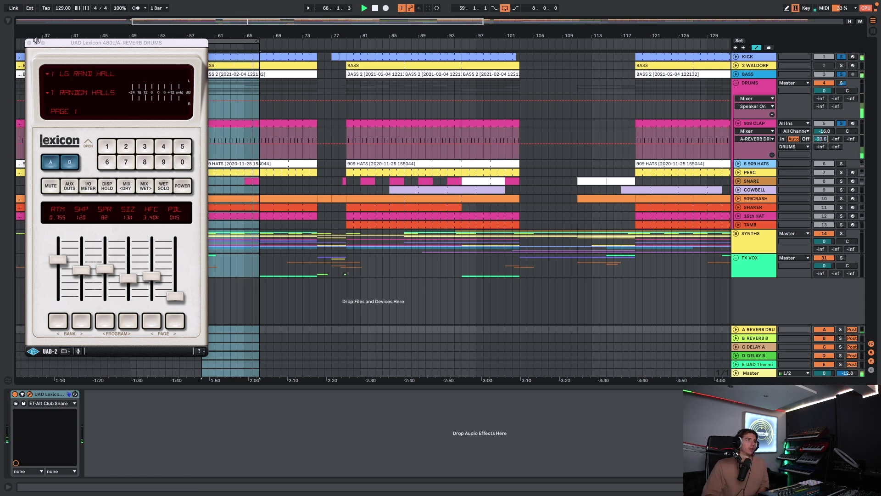
click(29, 42)
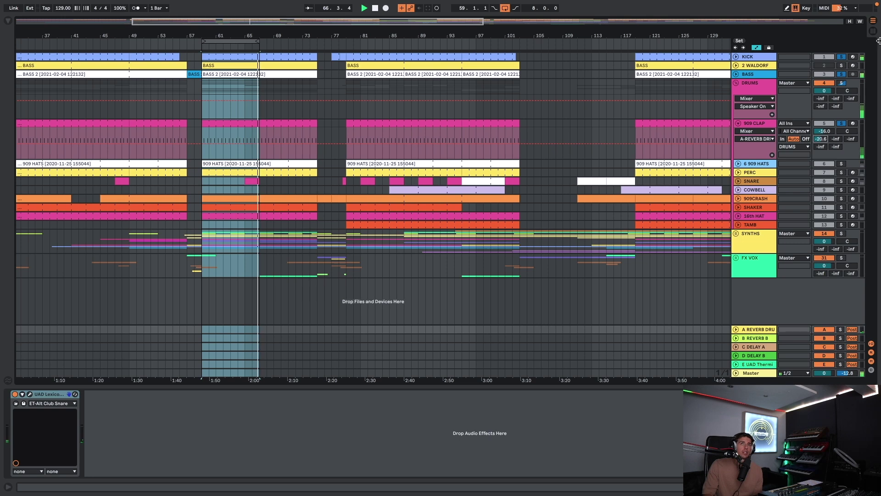
Step: In the Session mixer, audition the 909 CLAP track delay at 4.00 ms, set it to 1.00 ms, and return to the Arrangement
key(Tab)
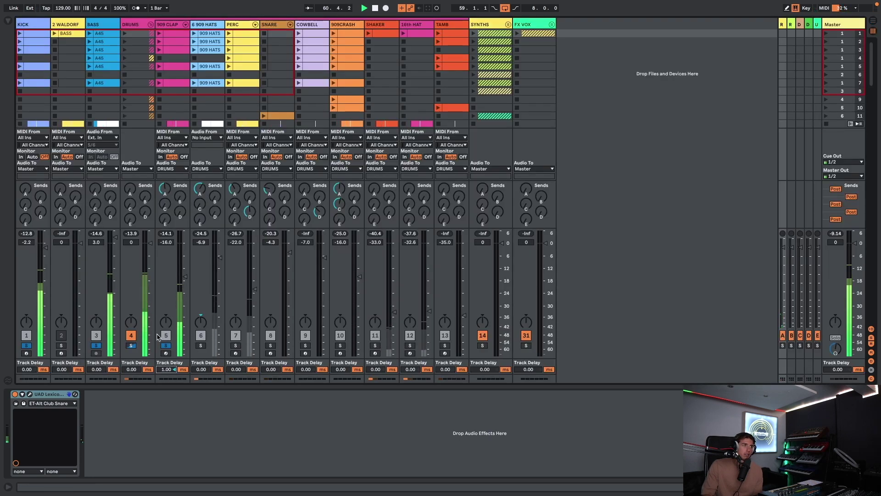
click(871, 362)
click(871, 362)
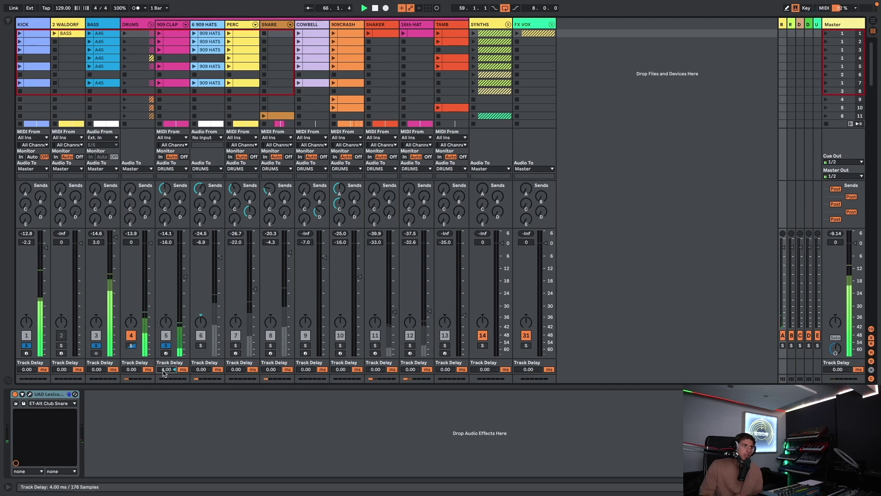
drag(164, 371, 178, 371)
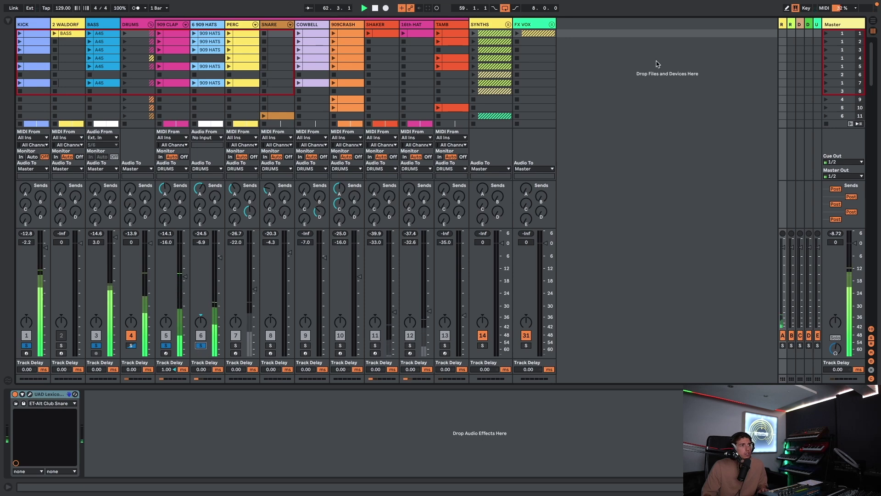
key(Tab)
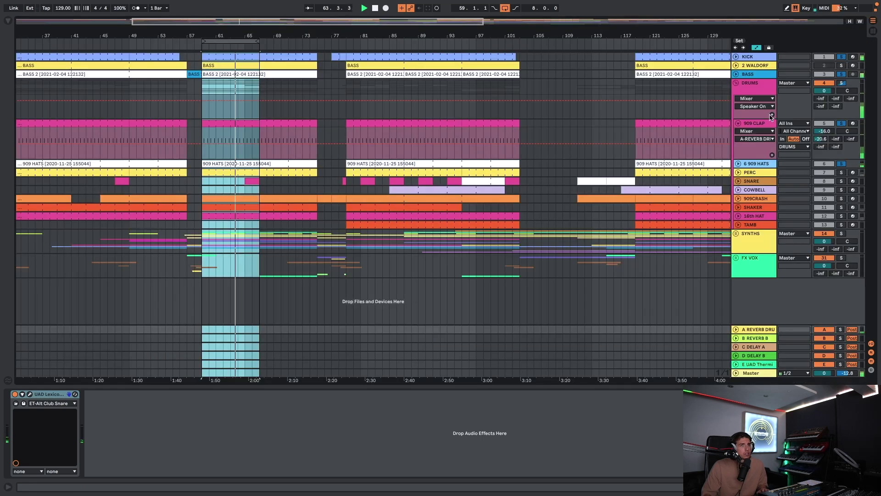
Step: Unfold the 909 HATS track, examine its looped audio clip, hide the clip view, and solo the hats alone
click(738, 164)
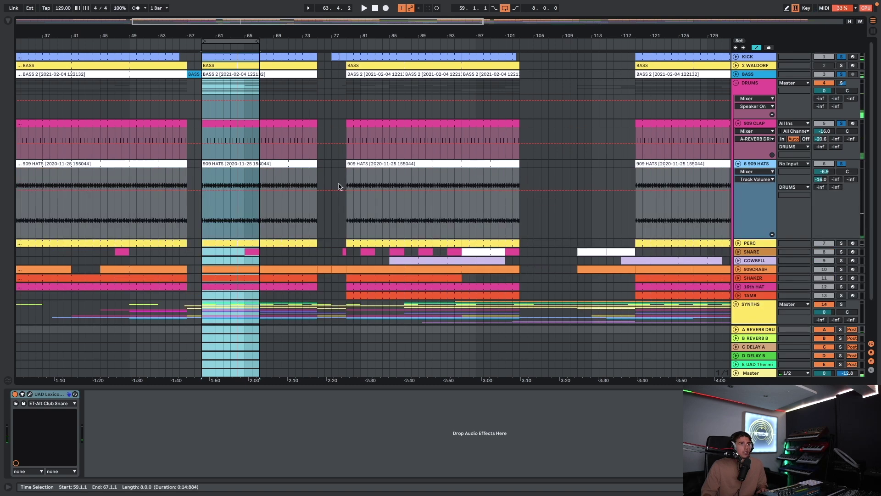
double_click(242, 164)
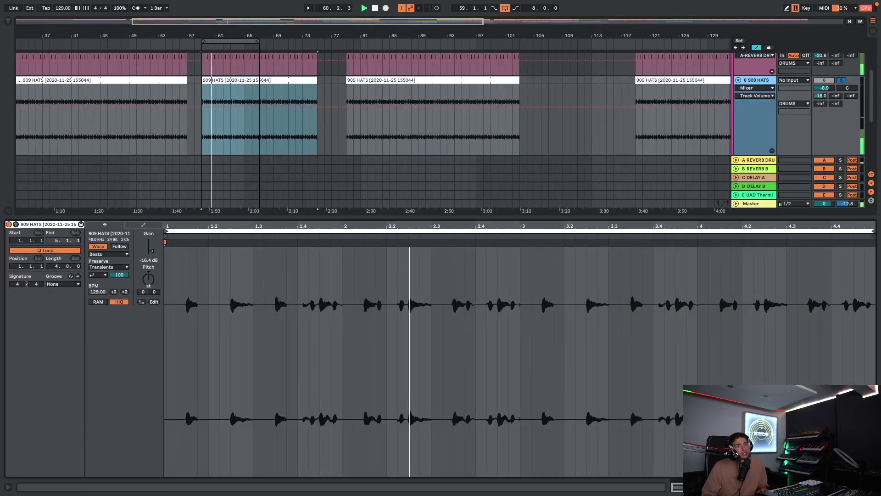
key(ctrl+alt+l)
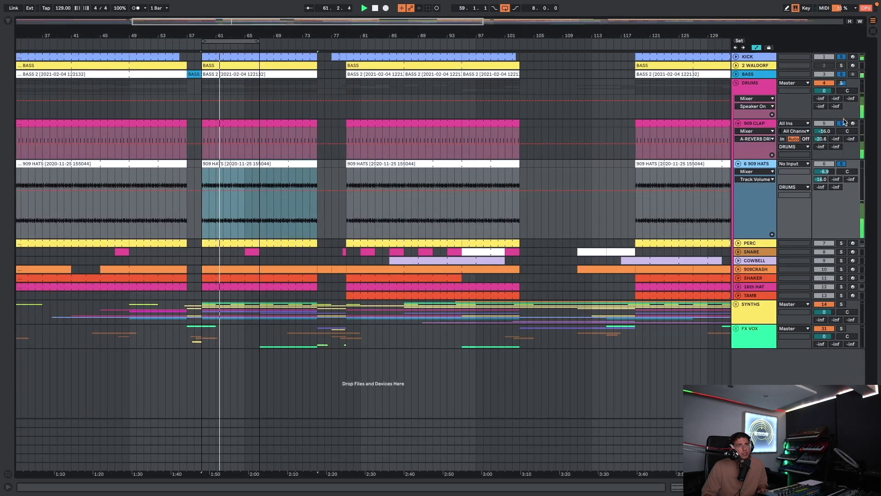
click(841, 164)
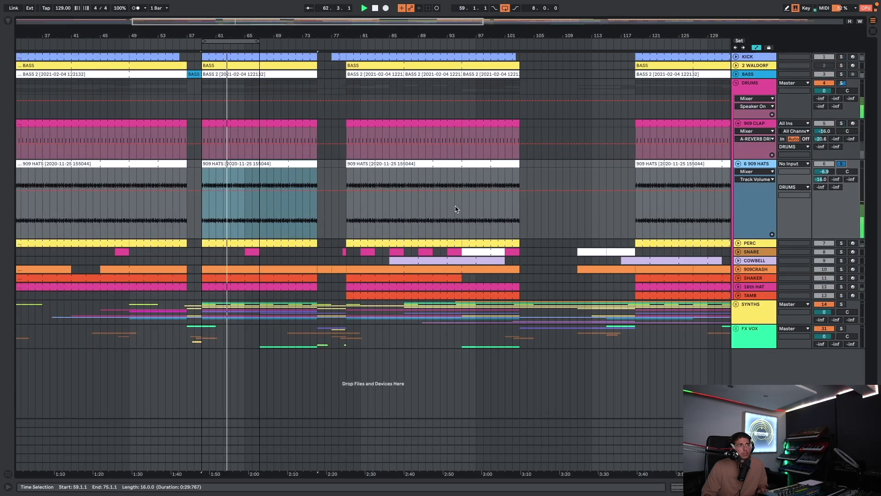
Step: Show the 909 HATS device chain and bypass its effects, including FabFilter Pro-Q 3, X-Noise, EQ Eight and Mono
double_click(753, 169)
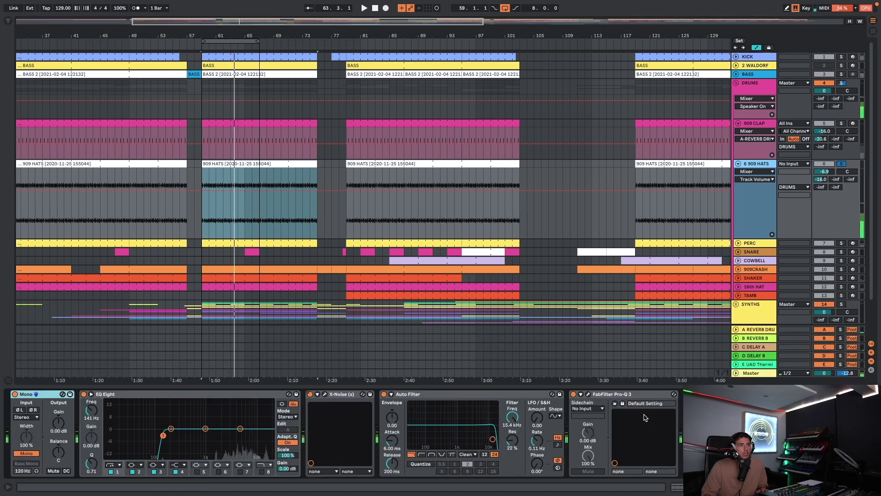
click(573, 398)
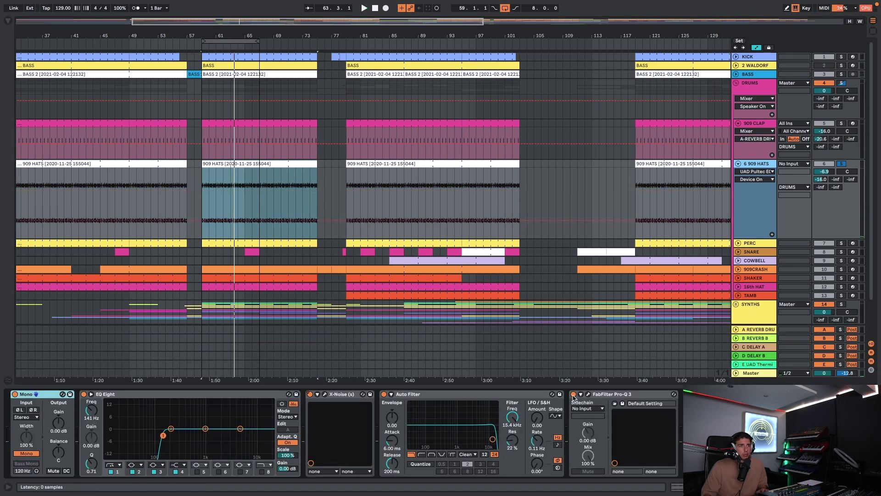
click(310, 394)
click(83, 394)
click(15, 394)
Step: Play the hats, compare them with the Mono device off and on, and re-enable Mono and EQ Eight
key(space)
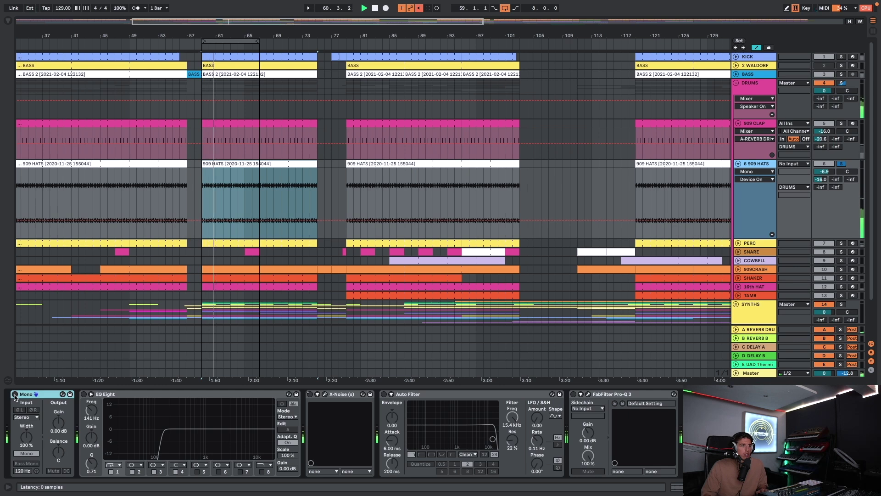
click(15, 394)
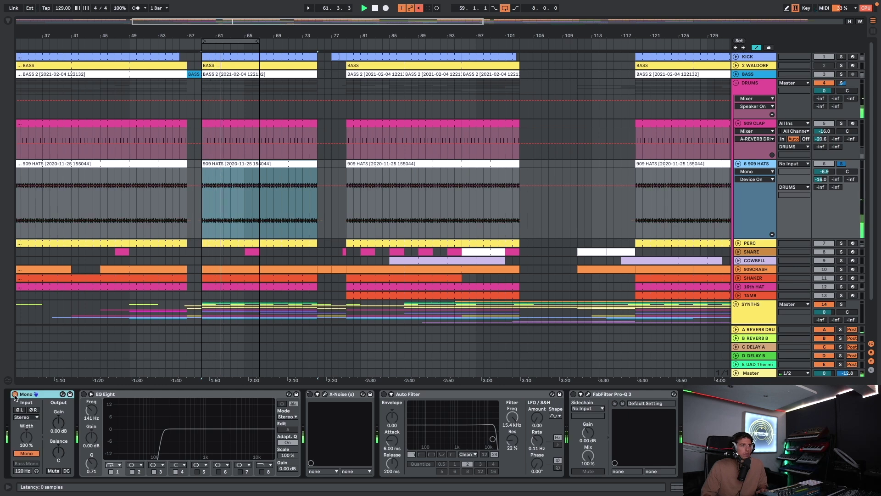
click(15, 394)
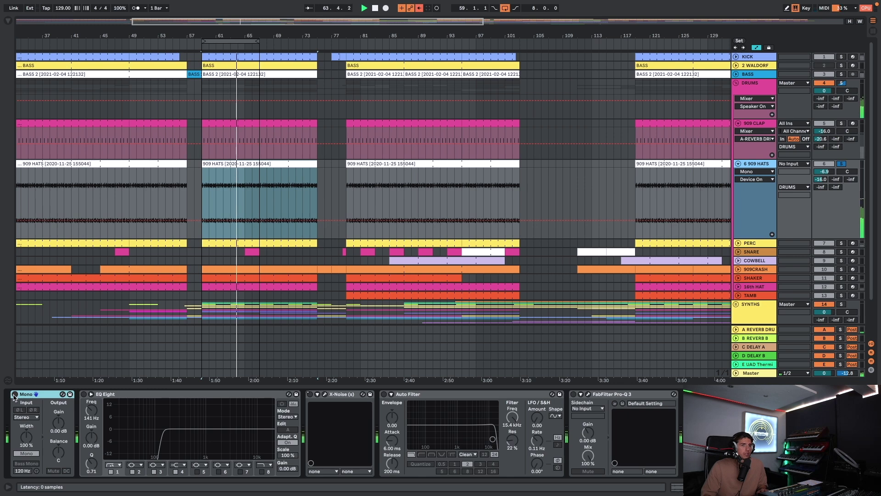
click(14, 394)
click(83, 394)
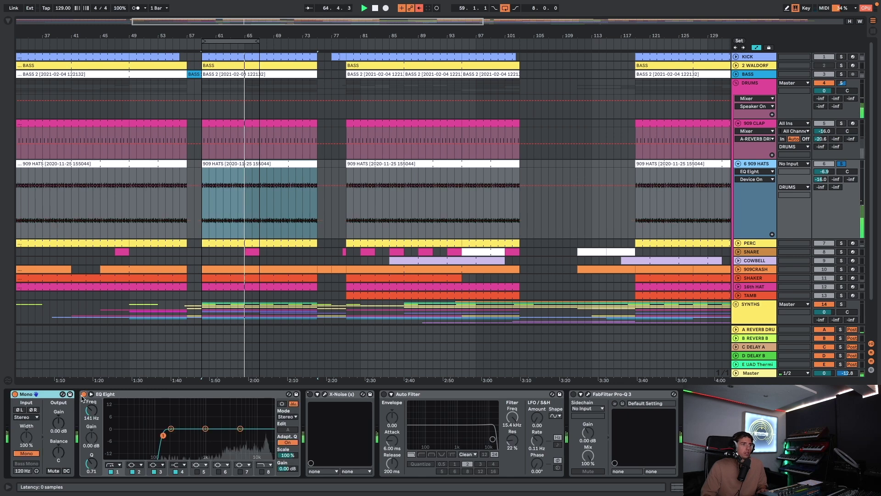
Step: Compare the hats with X-Noise off and on, leave X-Noise enabled, and open its plug-in window
click(309, 394)
click(309, 394)
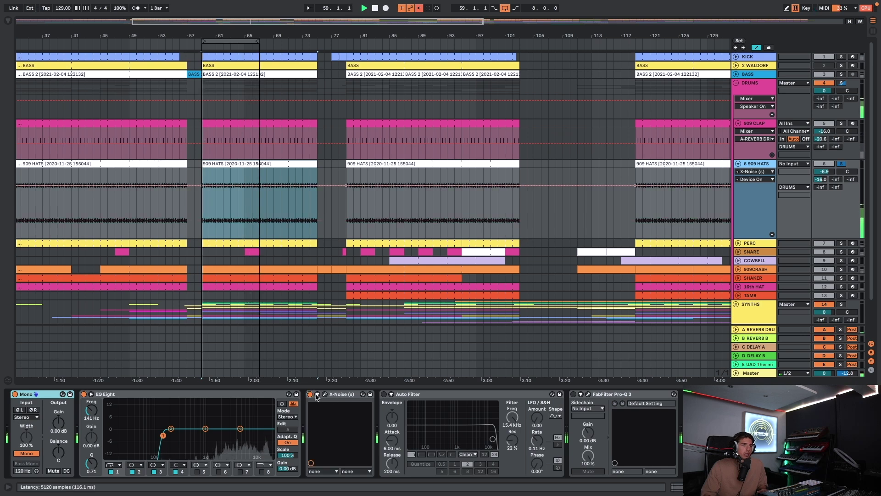
click(323, 395)
click(310, 394)
click(311, 394)
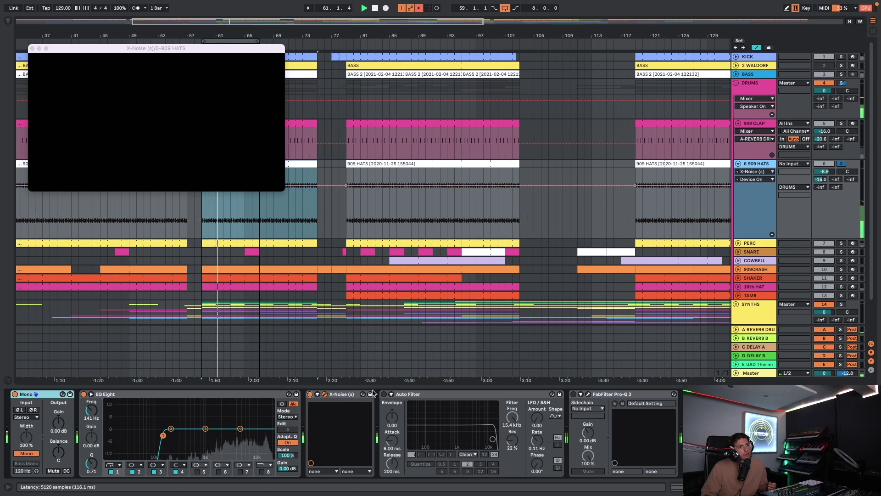
Step: Re-enable Auto Filter and FabFilter Pro-Q 3, inspect the Pro-Q 3 and UAD Pultec EQP-1A windows, and close the plug-in windows
click(384, 394)
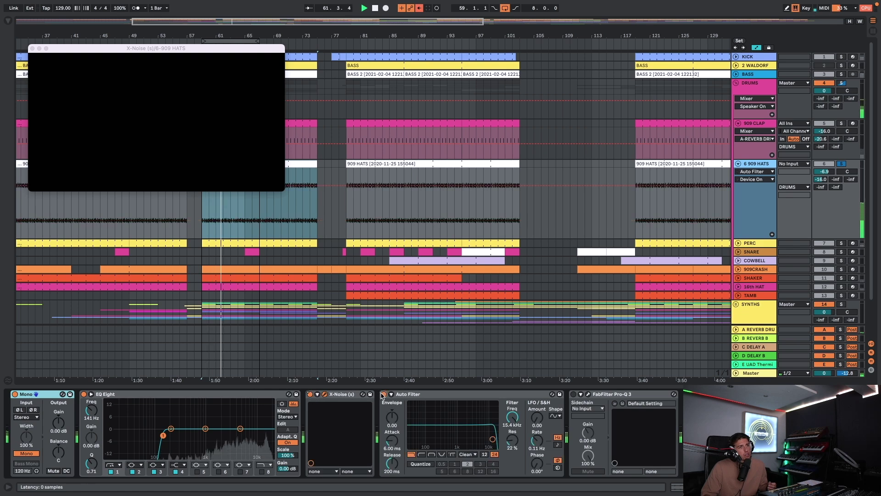
click(573, 395)
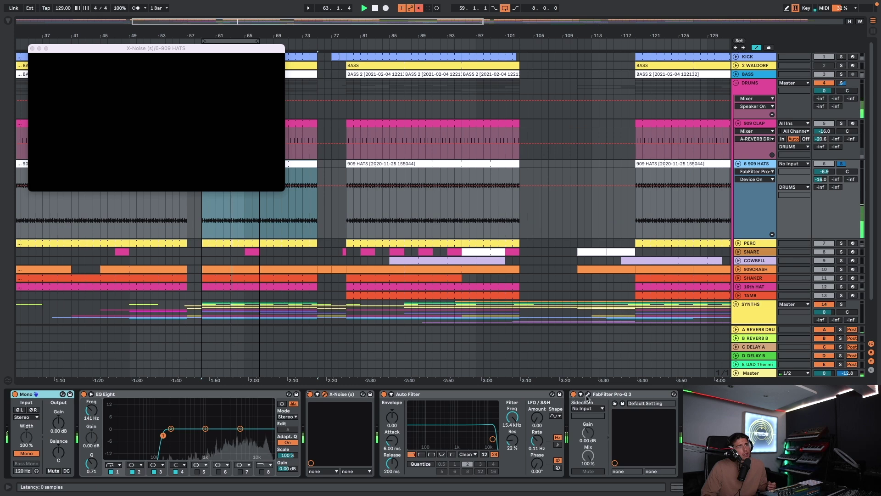
click(588, 395)
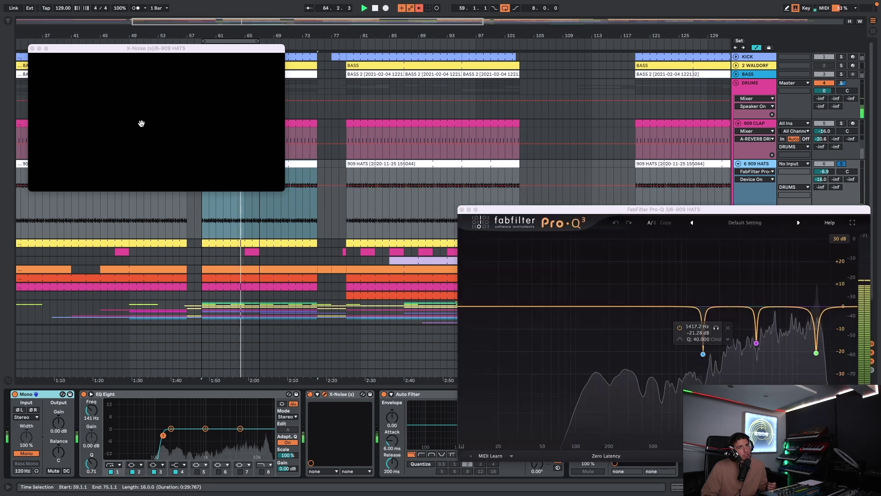
click(513, 221)
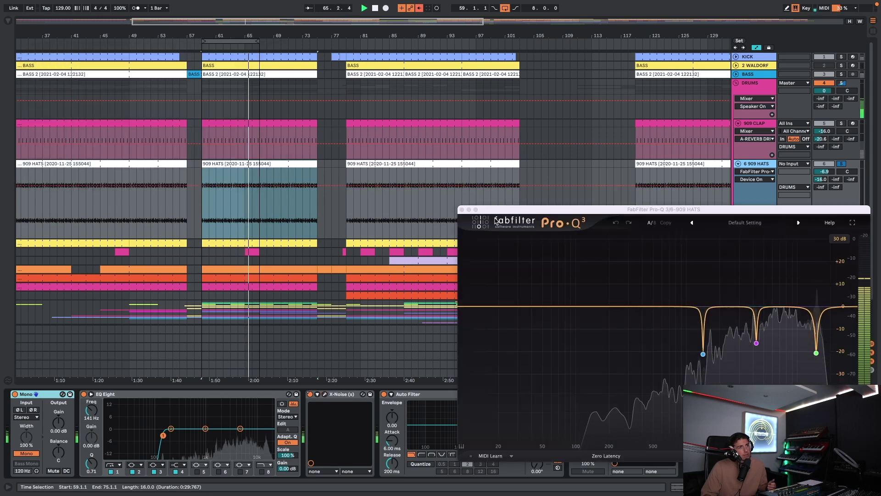
click(462, 210)
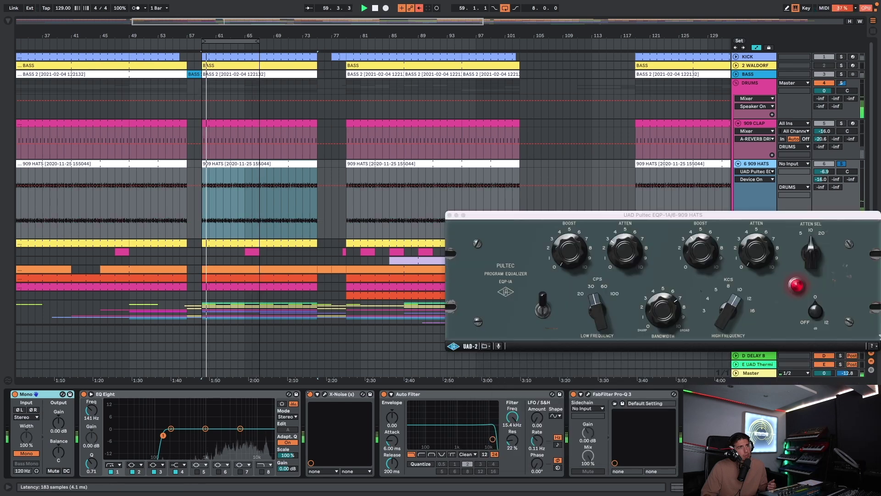
click(450, 216)
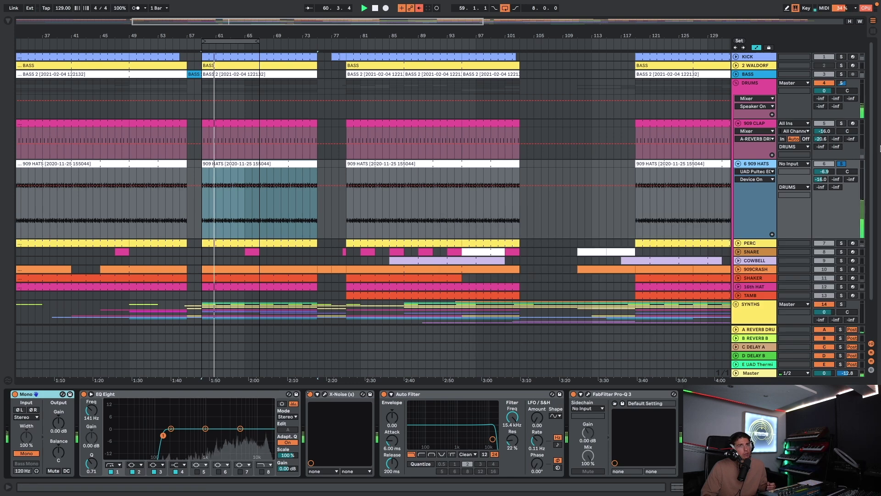
Step: Add KICK, BASS and 909 CLAP to the soloed hats, listen to the combination, and fold the clap and hats tracks
click(841, 56)
click(842, 74)
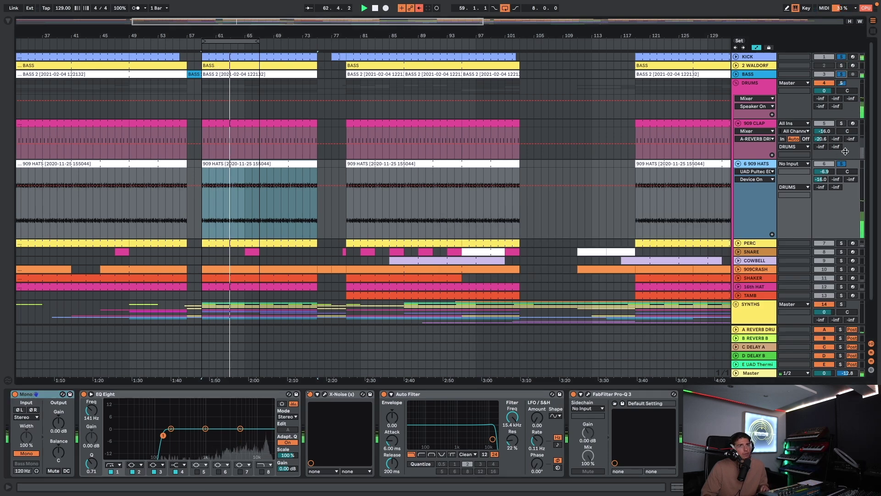
click(840, 124)
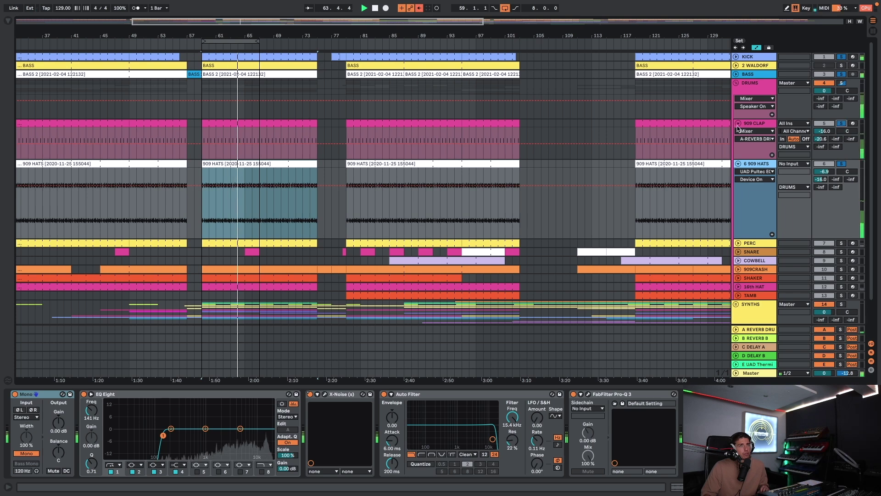
click(738, 123)
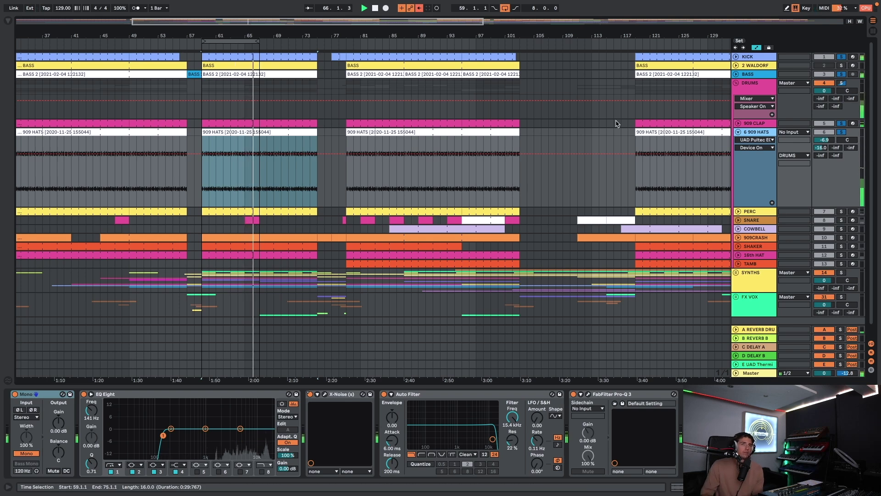
click(739, 132)
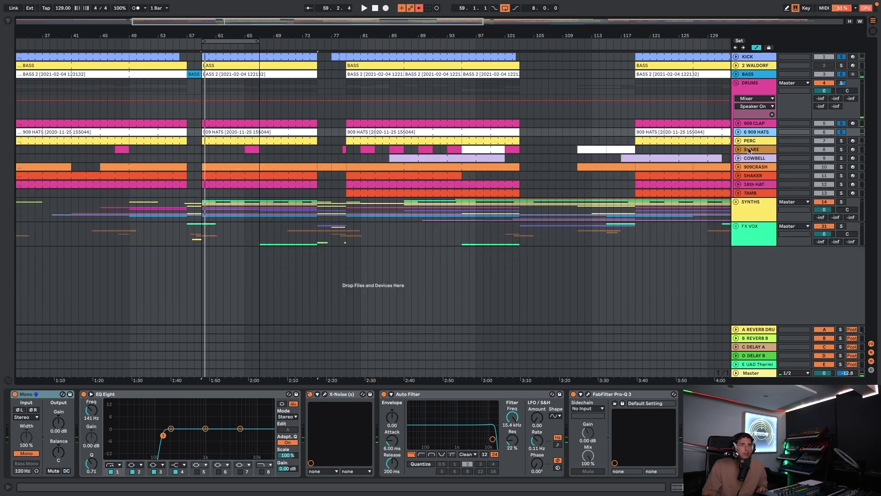
Step: Unfold the PERC track, check the A-REVERB DRUMS send on 909 HATS, and fold the hats again
click(739, 141)
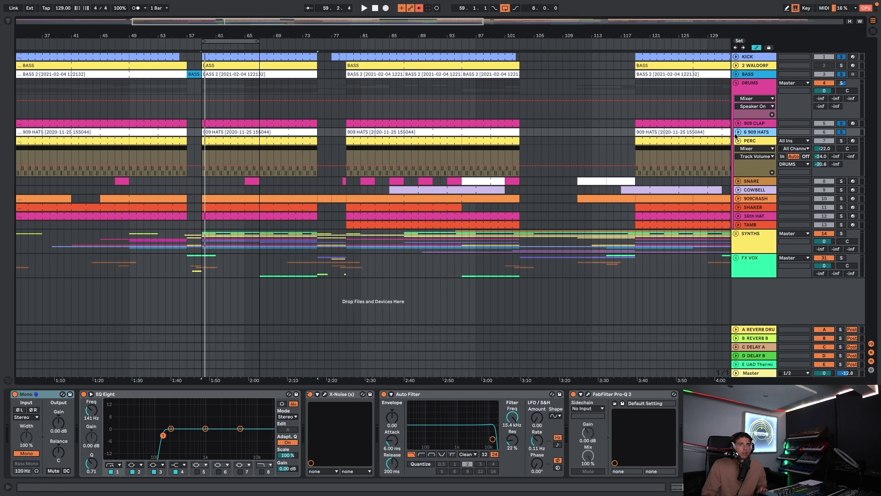
click(738, 132)
click(826, 150)
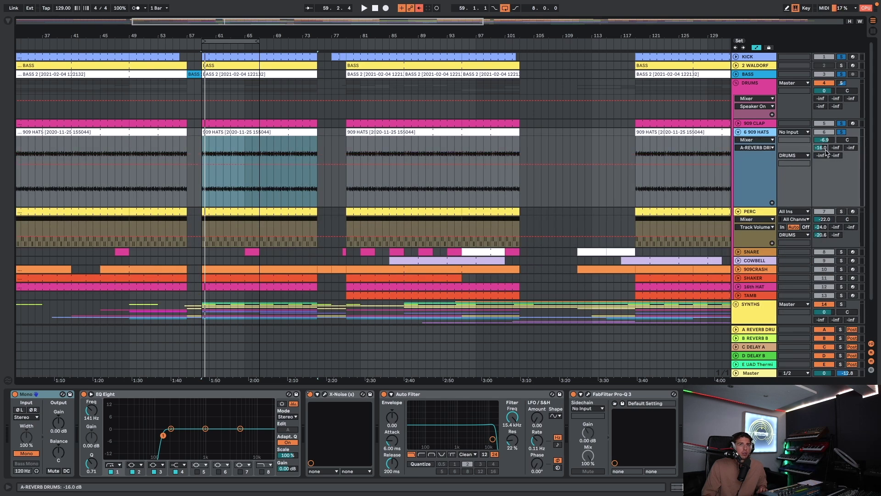
key(u)
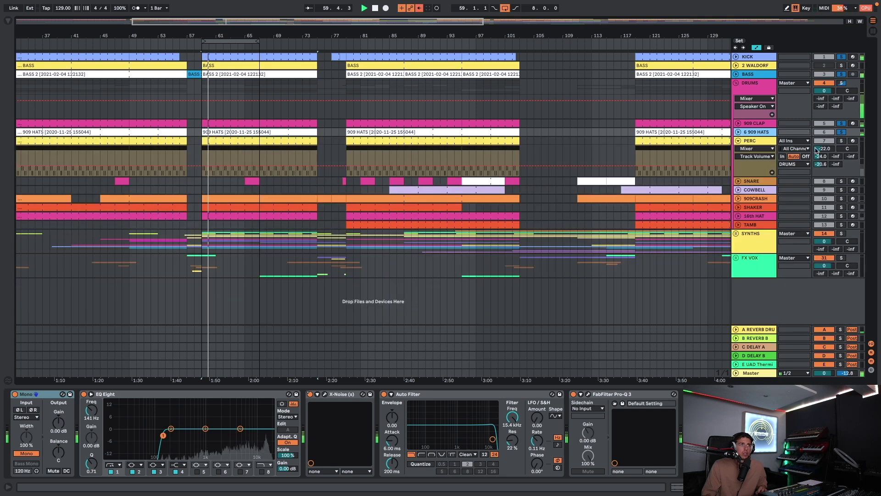
Step: Solo the PERC track, view its Drum Rack and effects, and play its MIDI clip at bar 59 in the note editor
click(753, 142)
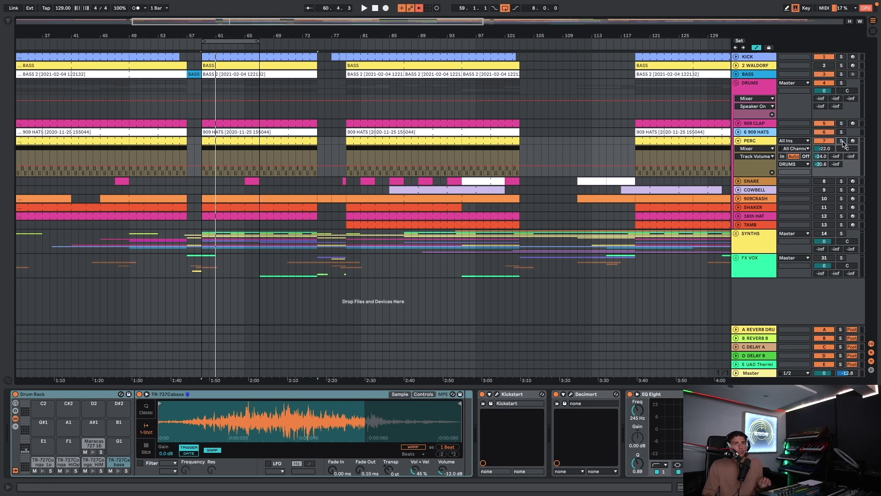
key(space)
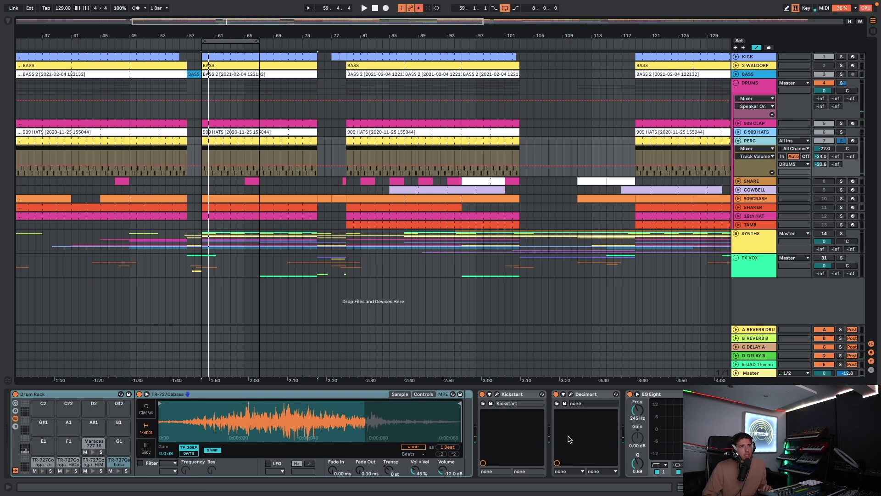
scroll(572, 439, right, 2)
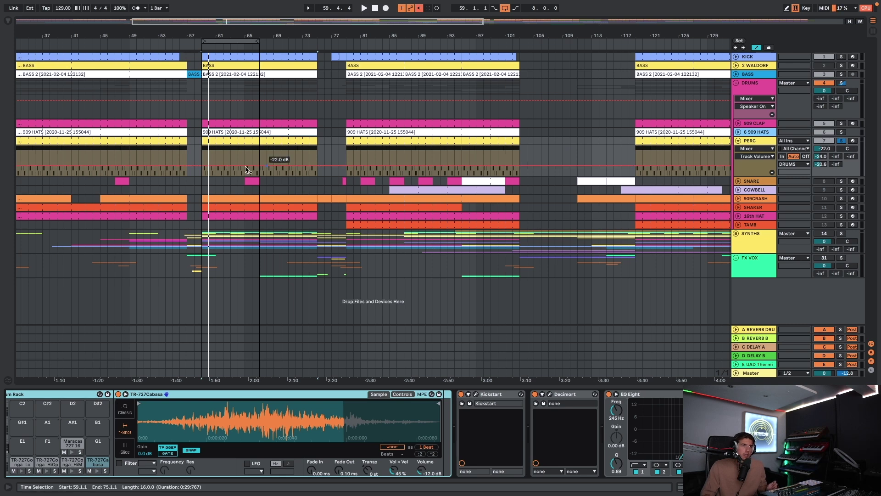
double_click(208, 143)
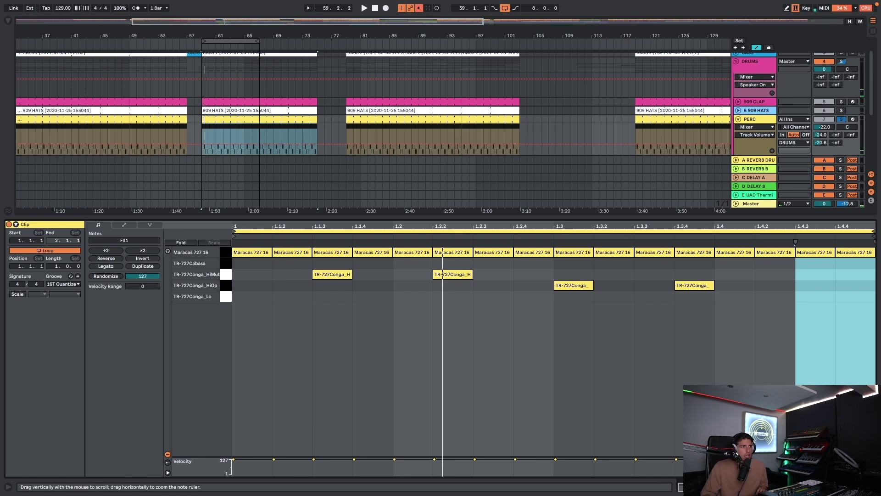
key(space)
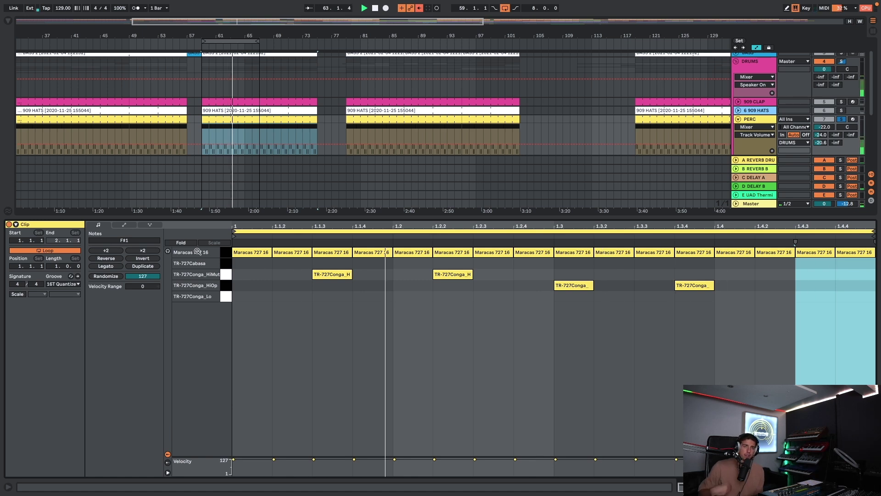
Step: Compare the percussion on its own, with the BASS track, and with the other active tracks by toggling their solos
click(842, 119)
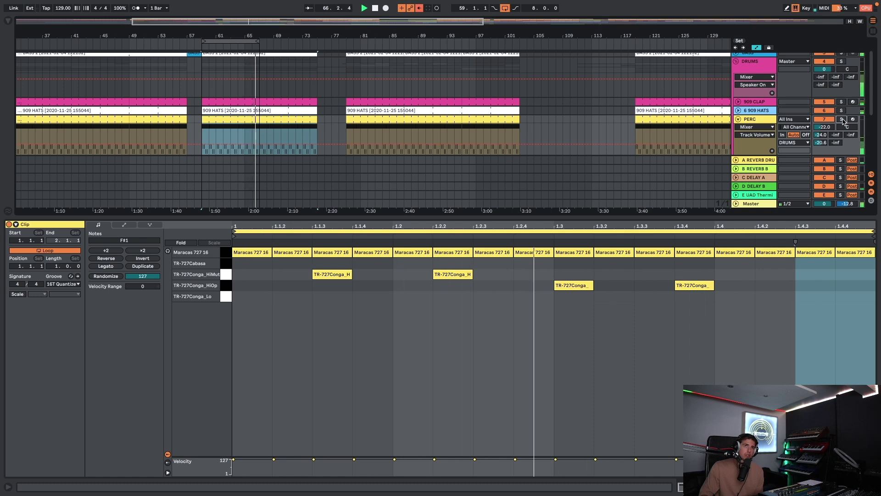
click(842, 119)
scroll(845, 92, up, 1)
click(842, 74)
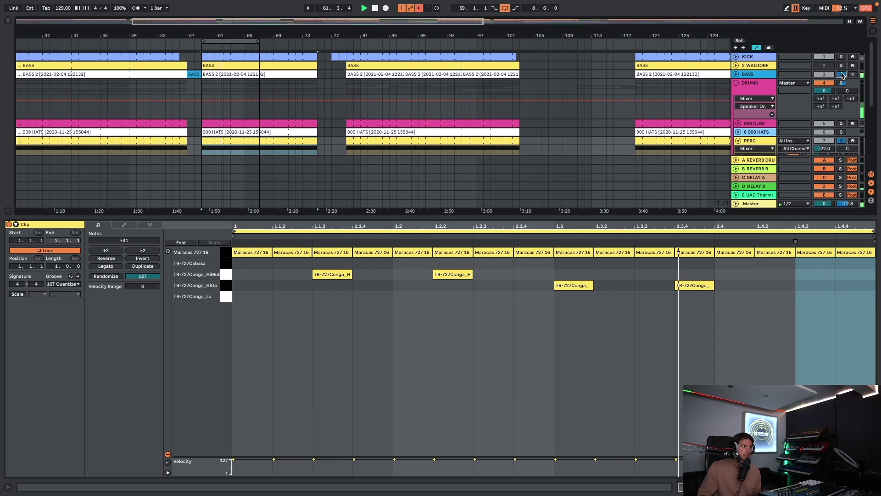
click(842, 75)
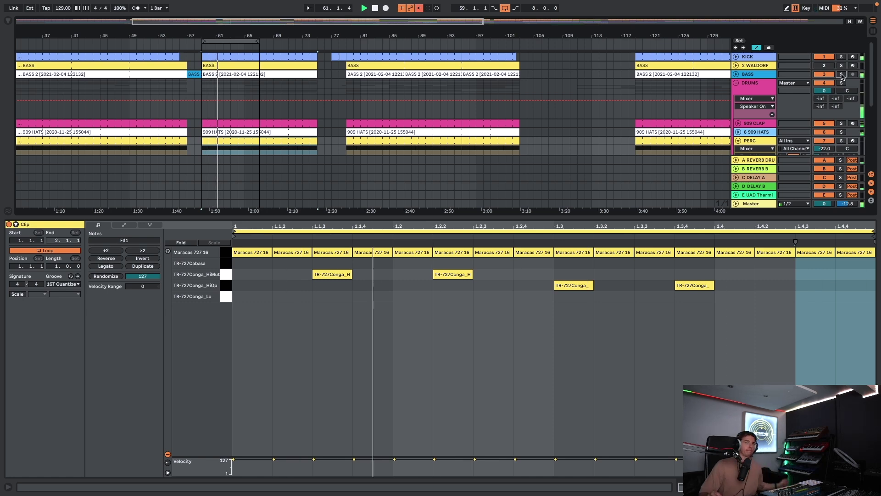
Step: Fold the PERC track and switch from its note editor back to its device chain
click(742, 144)
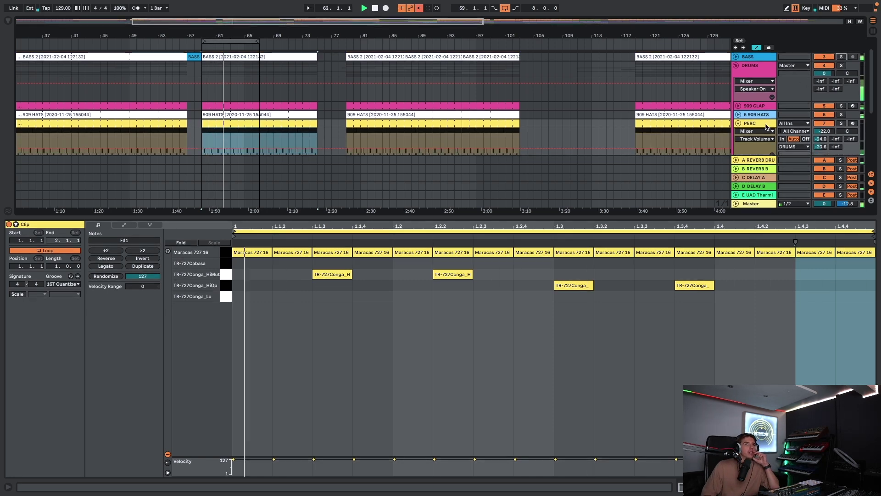
click(739, 123)
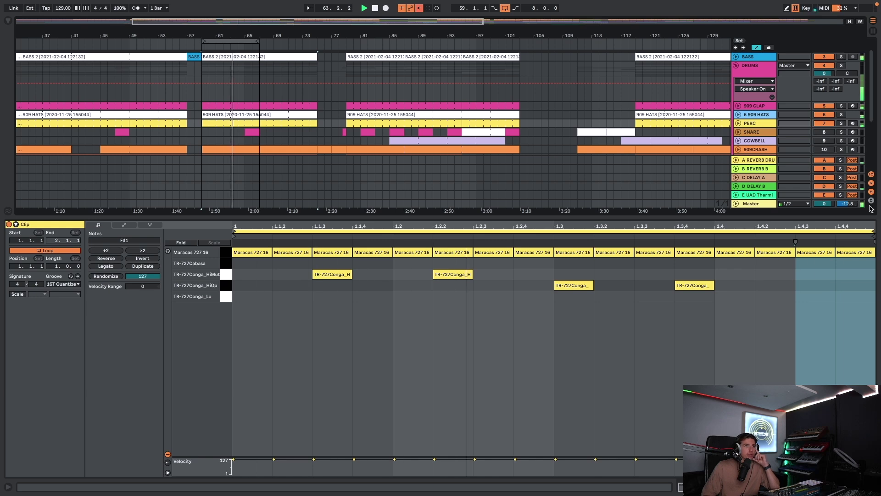
key(shift+Tab)
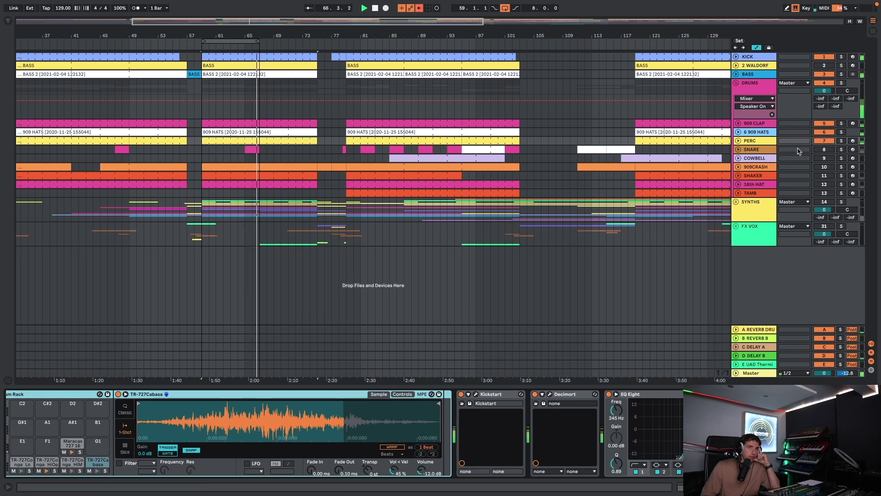
Step: Show the 16th HAT track's device chain and solo the track
click(760, 176)
click(747, 186)
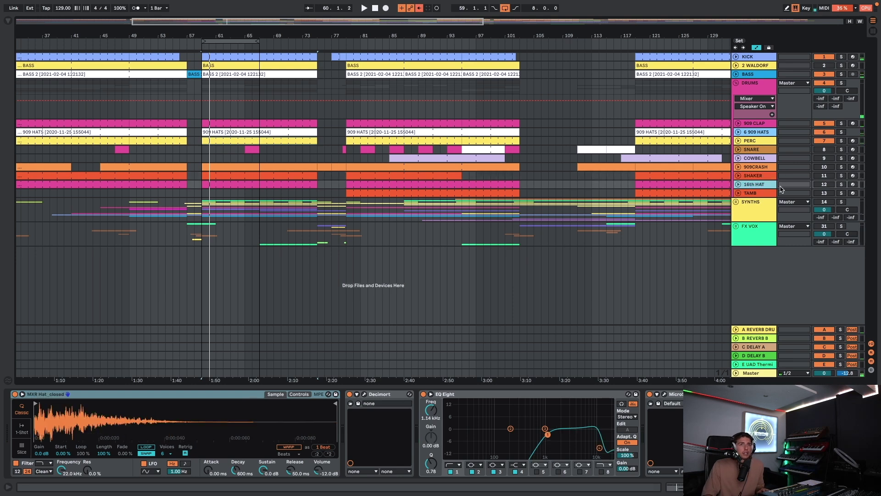
click(842, 185)
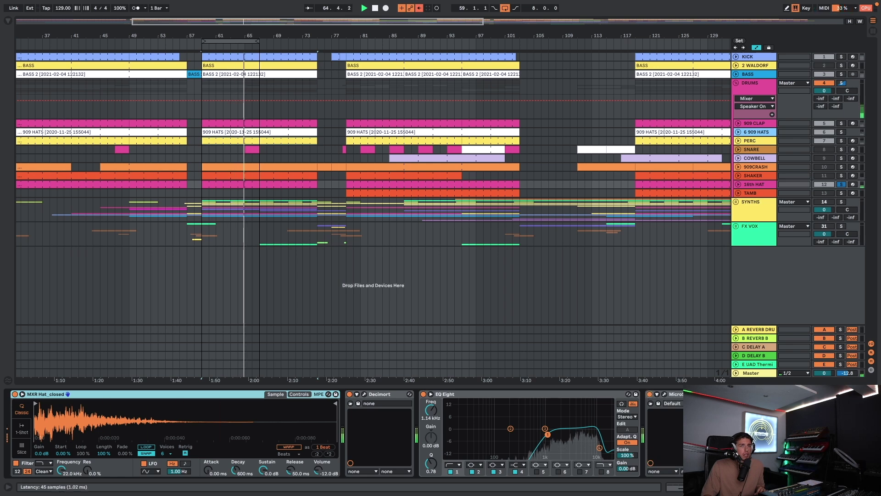
Step: Inspect the PhaseMistress settings and remaining effects on the 16th HAT, unsolo the track, and close the plug-in window
click(665, 394)
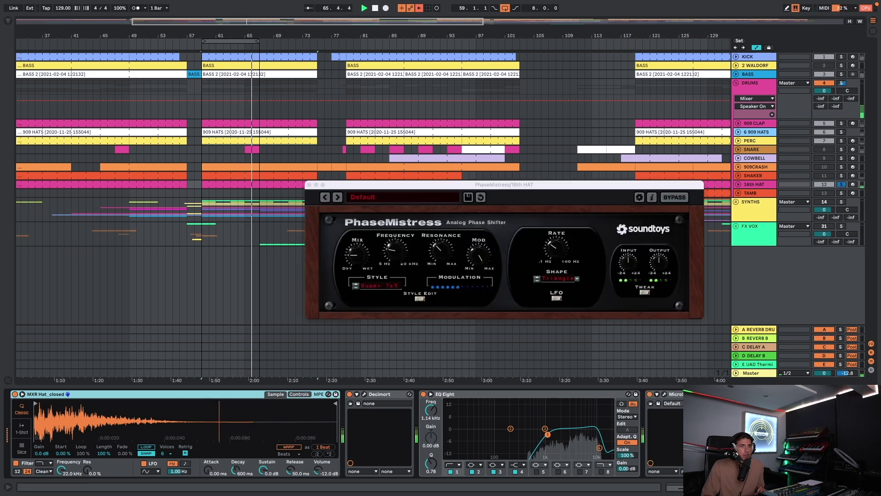
scroll(349, 432, right, 2)
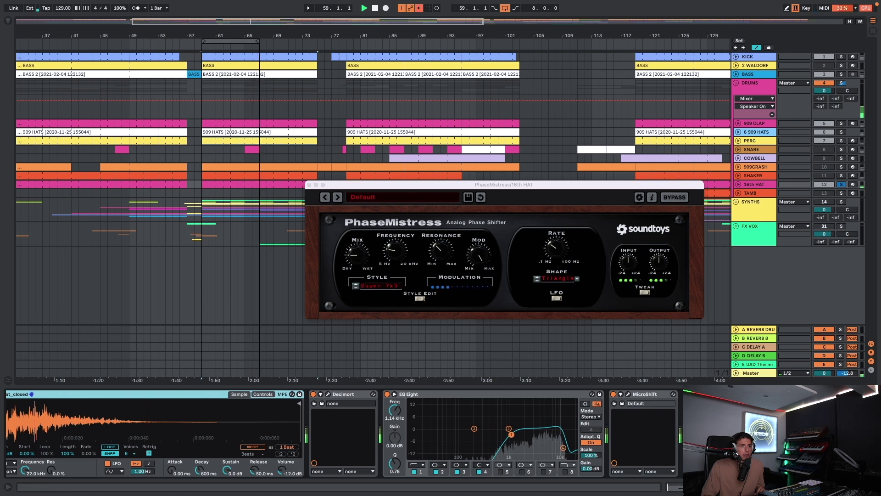
click(841, 184)
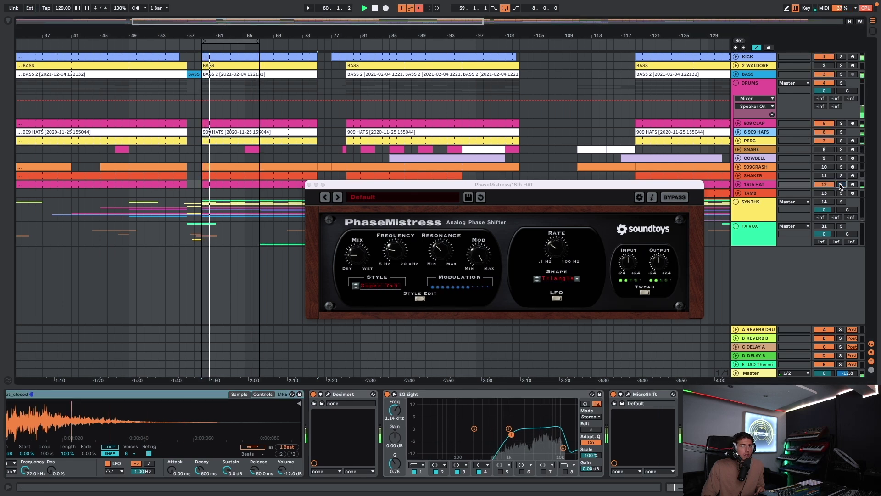
click(309, 185)
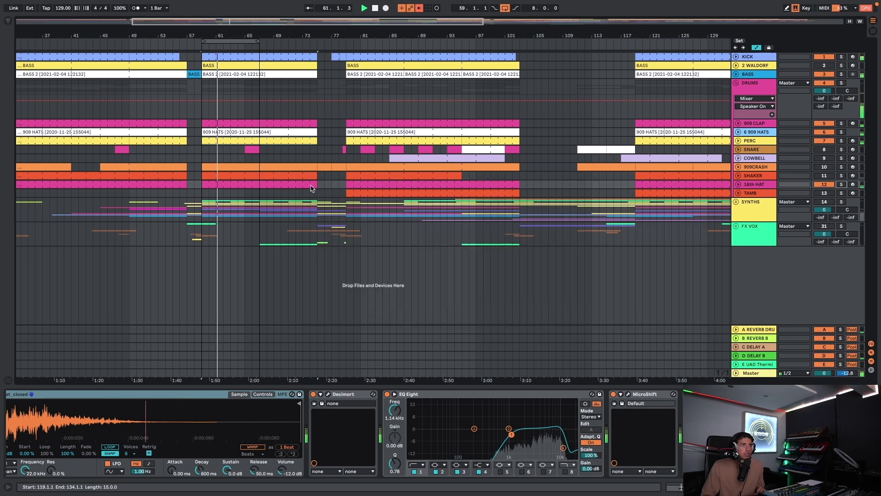
Step: Open the 16th HAT MIDI clip, examine its repeated C3 notes and their velocities, and stop playback
double_click(234, 184)
mouse_move(367, 494)
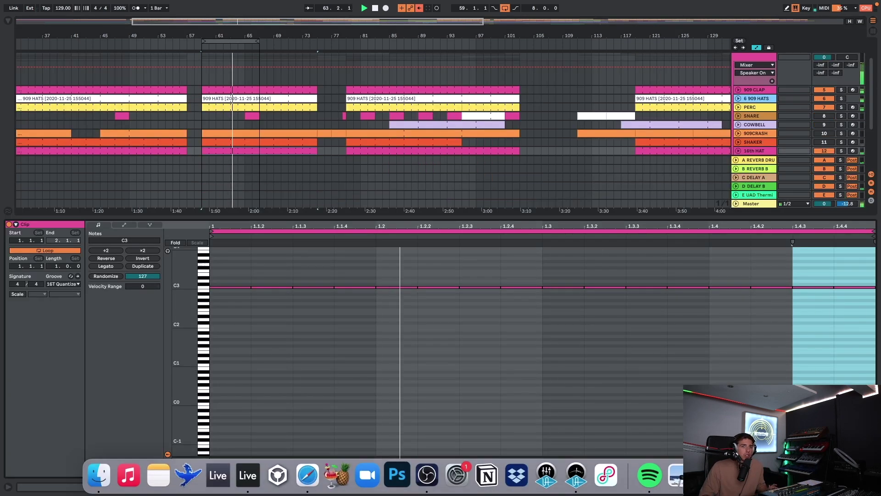
scroll(572, 393, down, 2)
scroll(311, 359, up, 2)
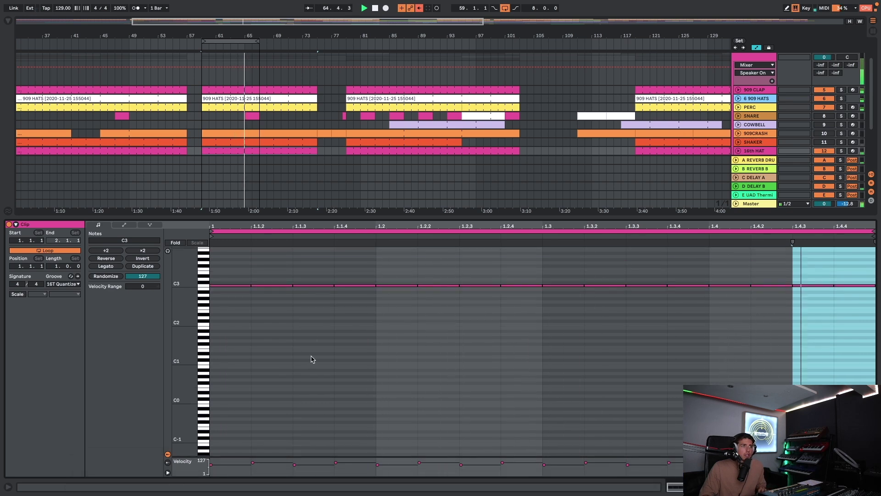
key(space)
click(229, 465)
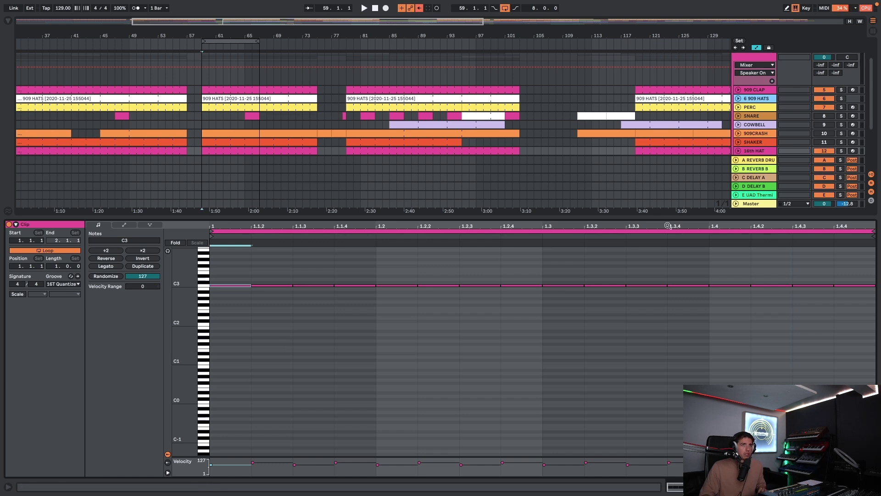
Step: Enable the SHAKER track, show its device chain, and play the loop, auditioning the shaker on its own
click(752, 150)
key(space)
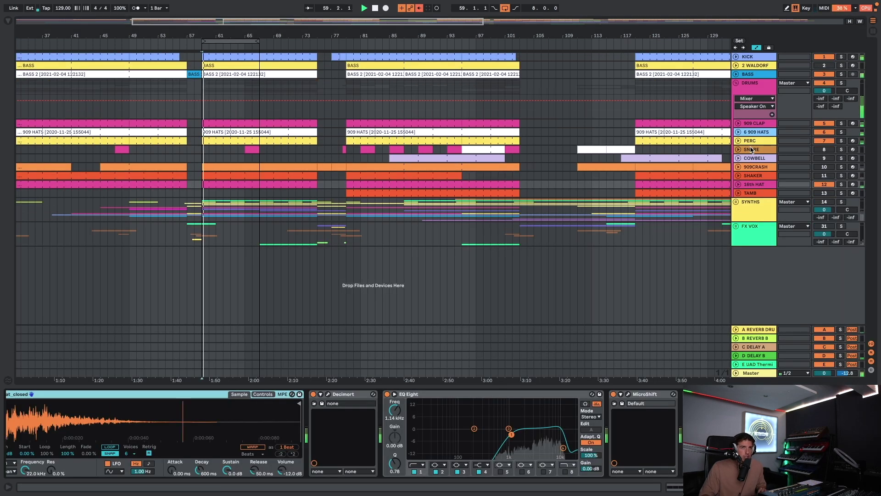
click(807, 177)
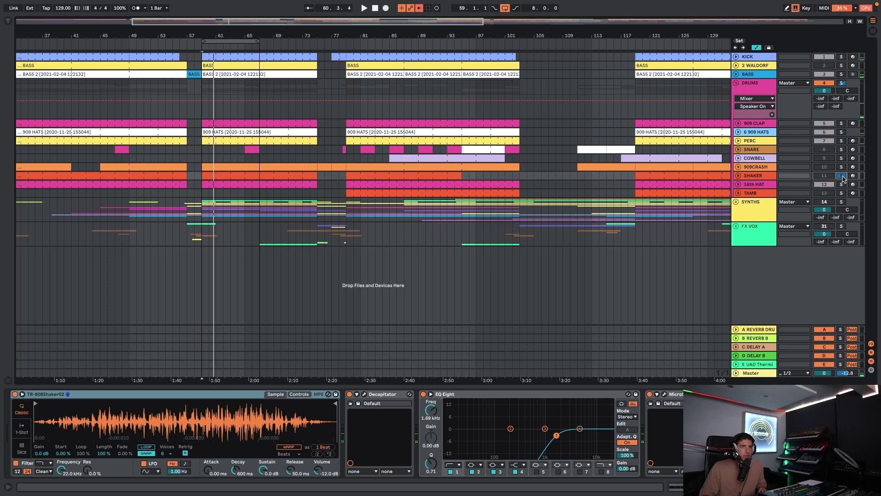
key(space)
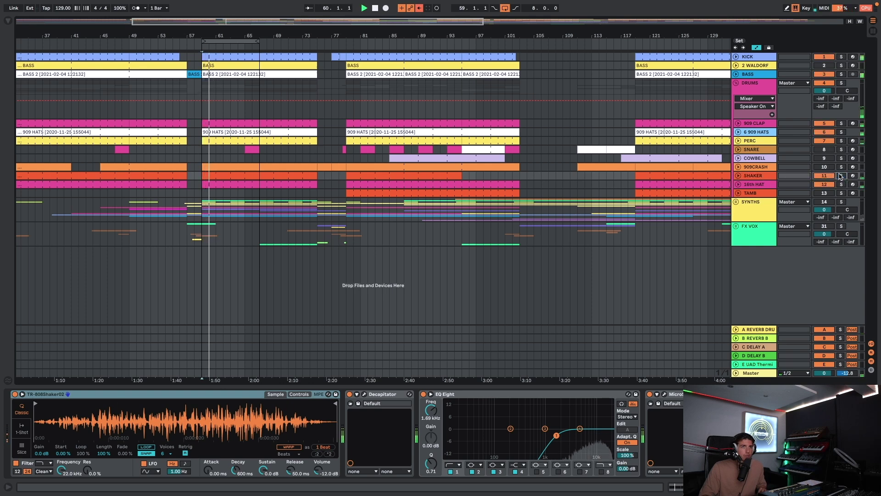
Step: Open the SHAKER MIDI clip at bar 59, examine its C3 notes and velocities, and return to the device chain
click(214, 177)
double_click(214, 176)
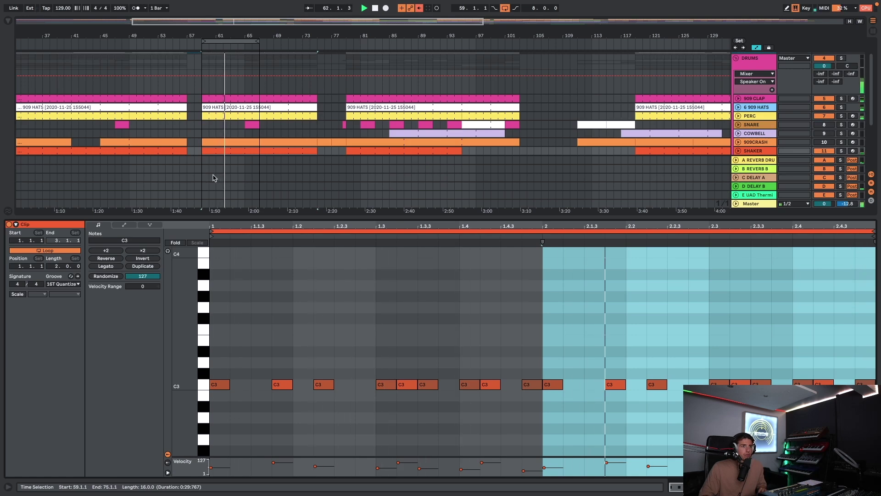
key(shift+Tab)
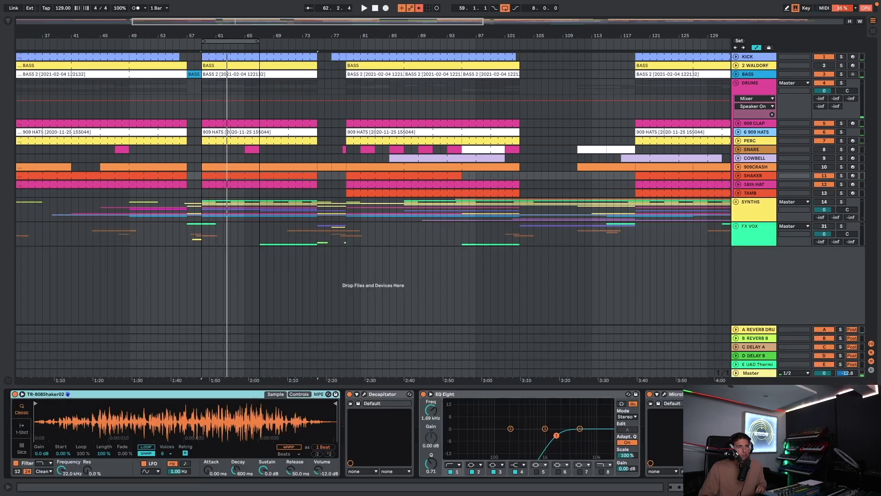
Step: Solo the SHAKER and 16th HAT tracks together during playback, expand both to compare their mixer levels, and fold them again
click(841, 185)
key(space)
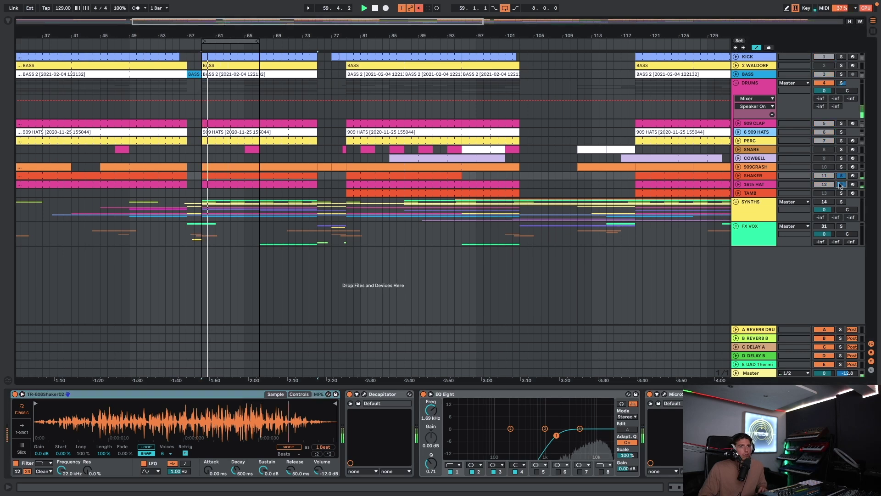
click(738, 176)
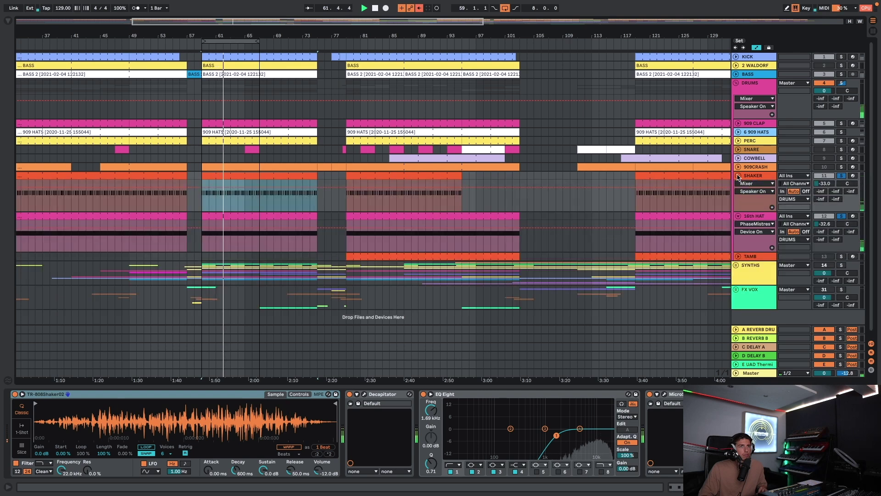
click(738, 176)
click(738, 184)
Step: Add the PERC and TAMB tracks to the soloed SHAKER and 16th HAT and play the loop
click(841, 184)
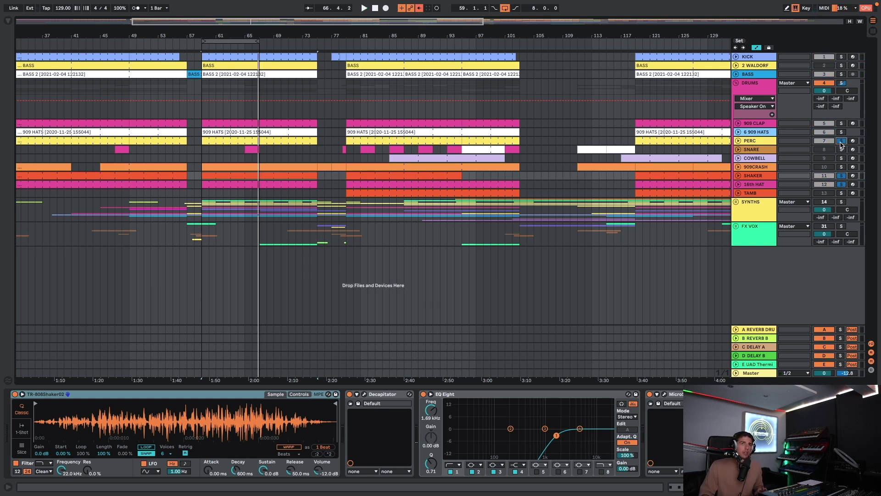
key(space)
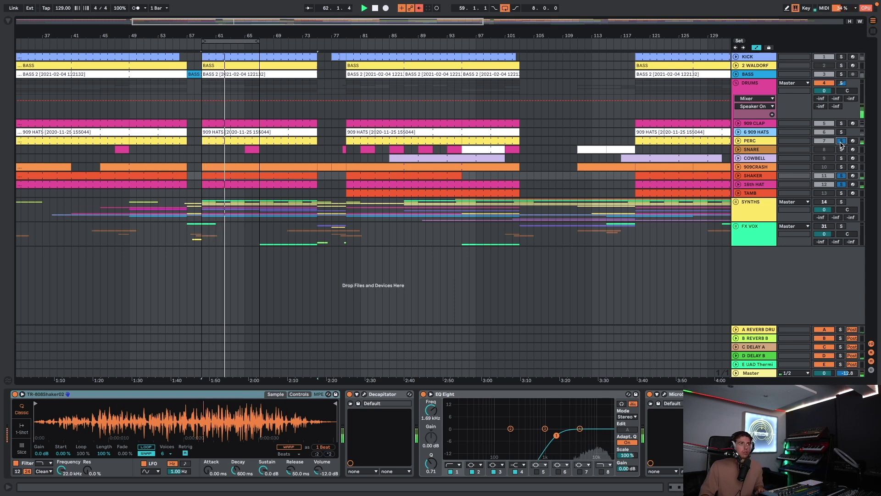
click(842, 193)
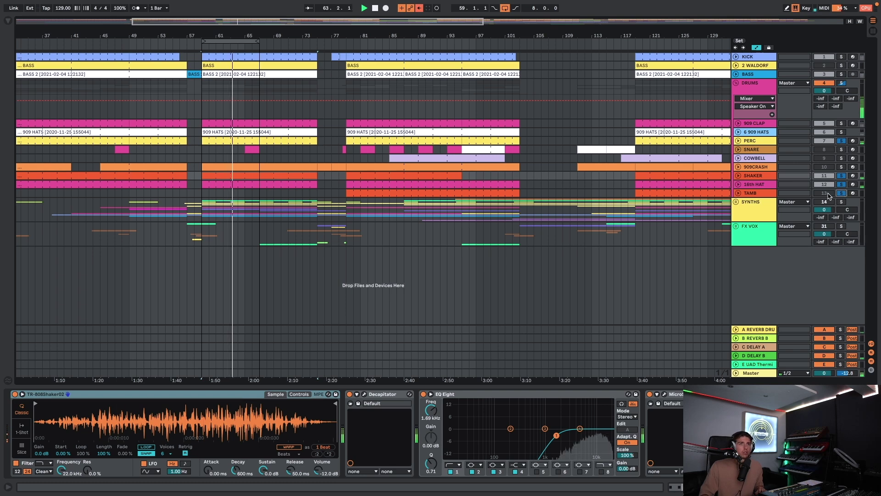
Step: Audition the 909CRASH track in solo, unsolo it, and play the full mix from just before bar 59
click(842, 167)
click(842, 167)
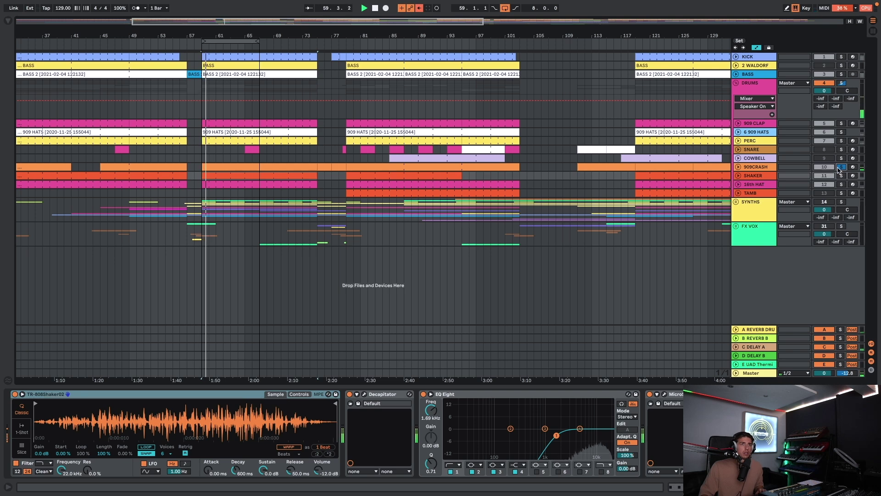
key(space)
click(192, 44)
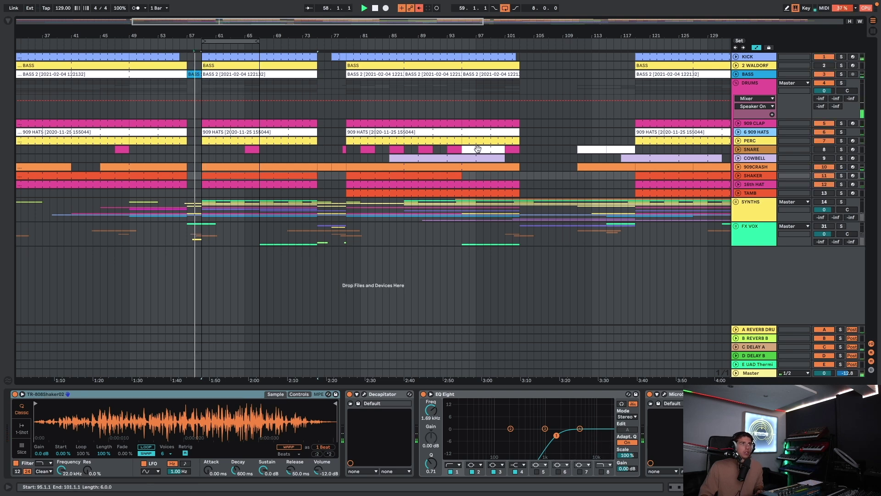
Step: Examine the note in the 909CRASH clip, return to its device chain, and expand the track to check its C-DELAY A send
double_click(209, 167)
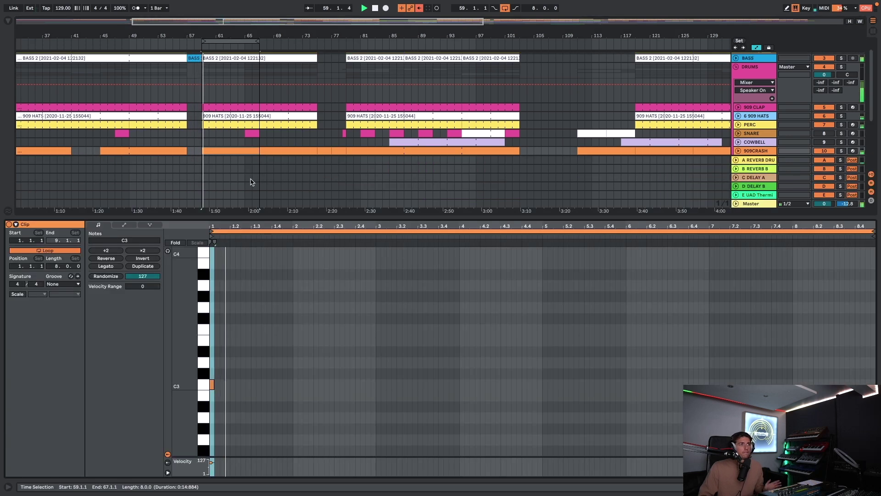
key(shift+Tab)
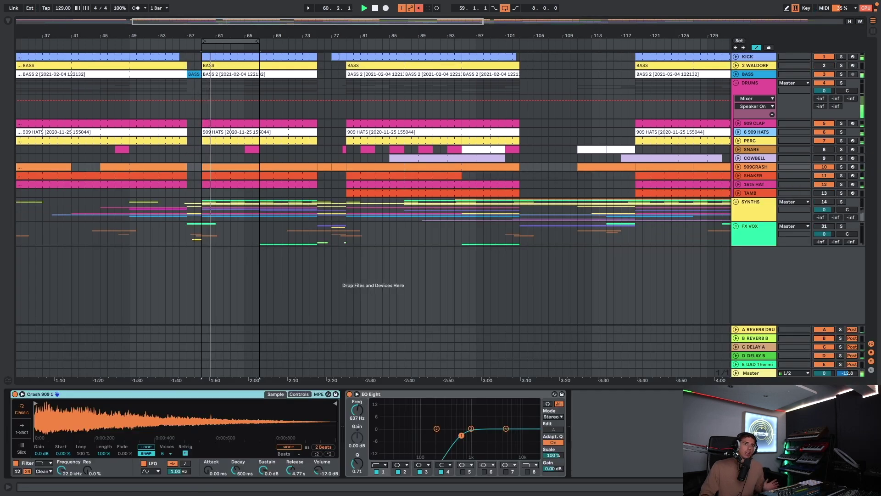
click(737, 167)
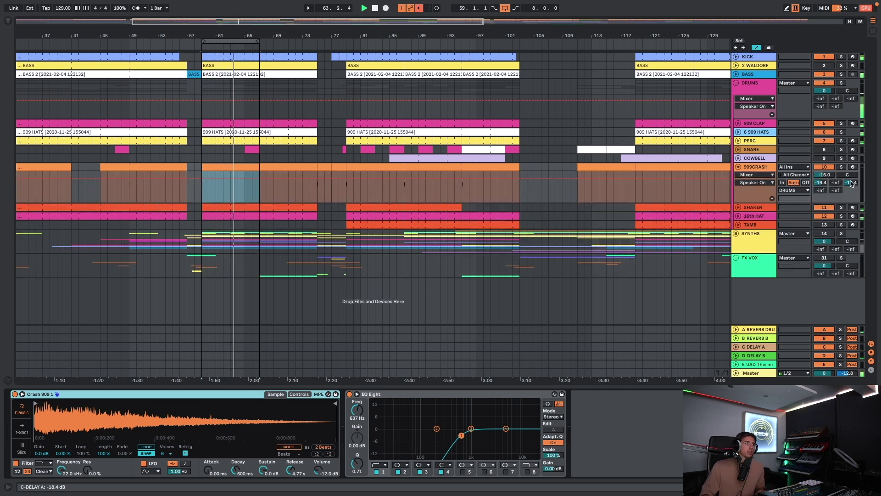
click(764, 168)
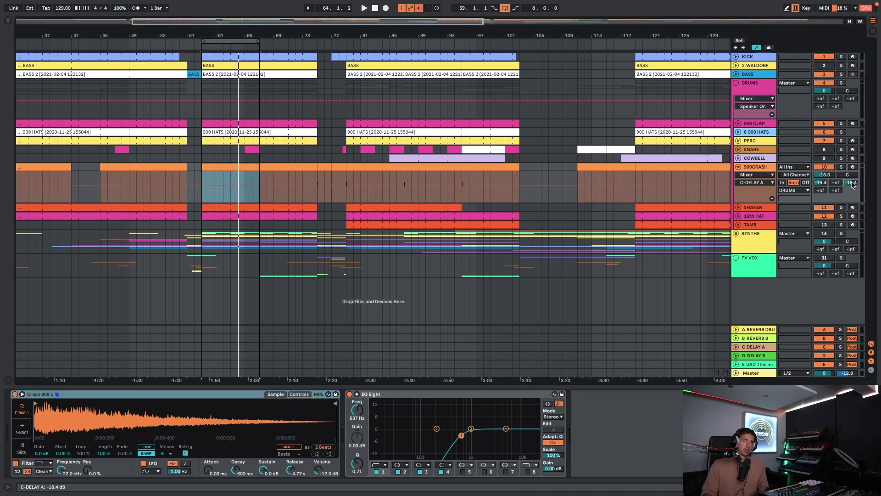
Step: Inspect the EchoBoy settings on the C DELAY A return, close the plug-in window, resume playback, and fold the 909CRASH track
click(765, 347)
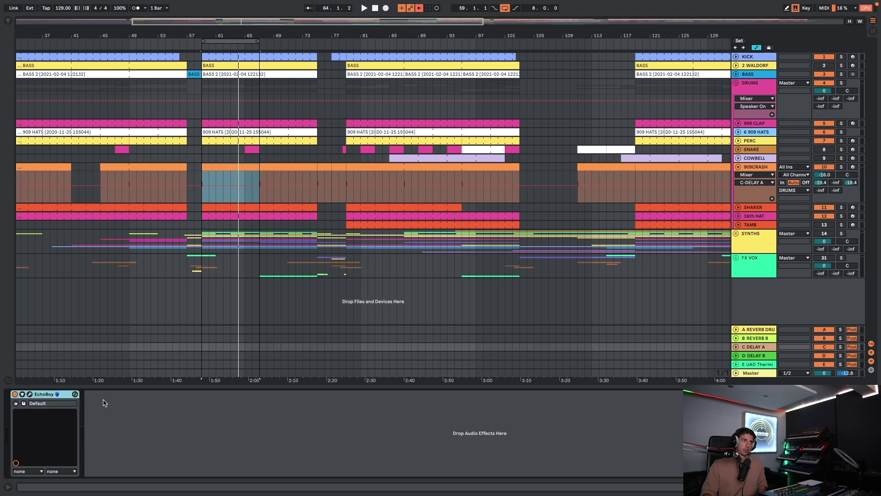
click(30, 394)
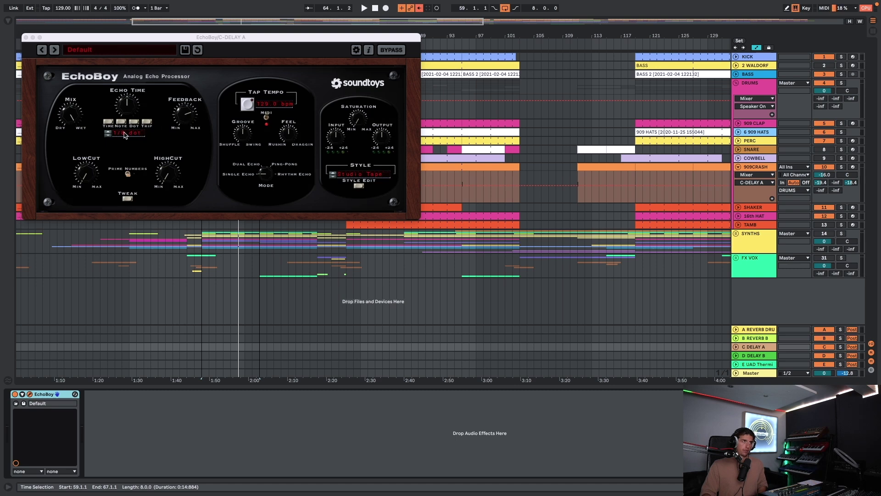
click(26, 38)
key(space)
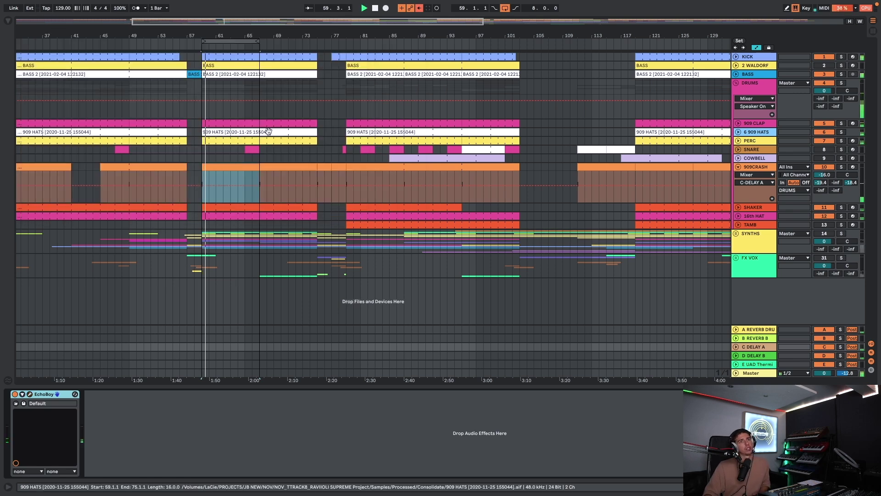
click(738, 167)
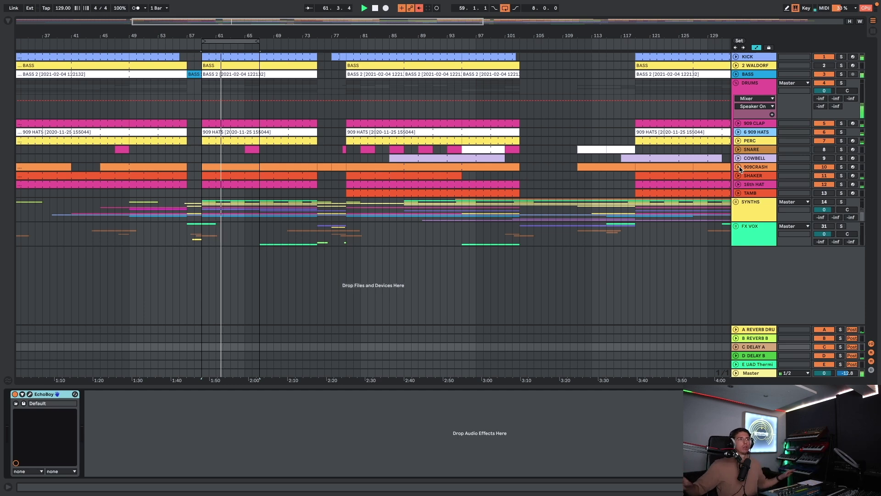
Step: Show the SNARE track's device chain, expand the track, and play its earliest visible fill
click(753, 150)
click(739, 150)
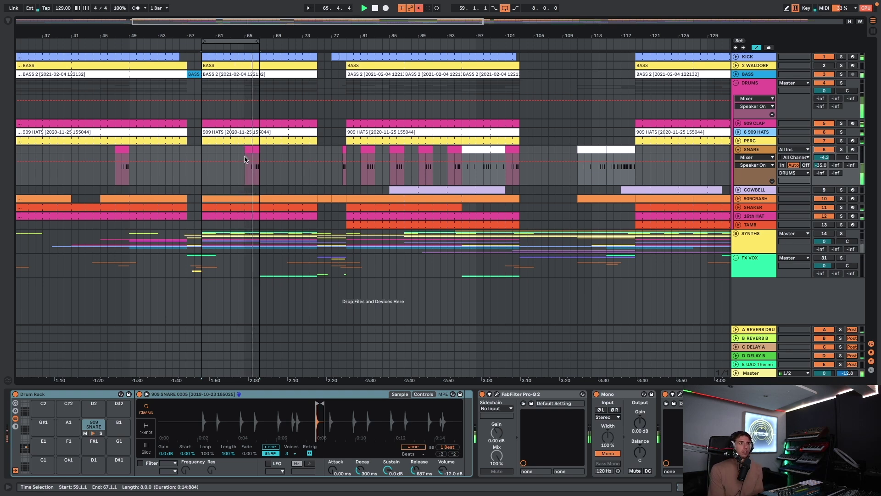
key(space)
key(space)
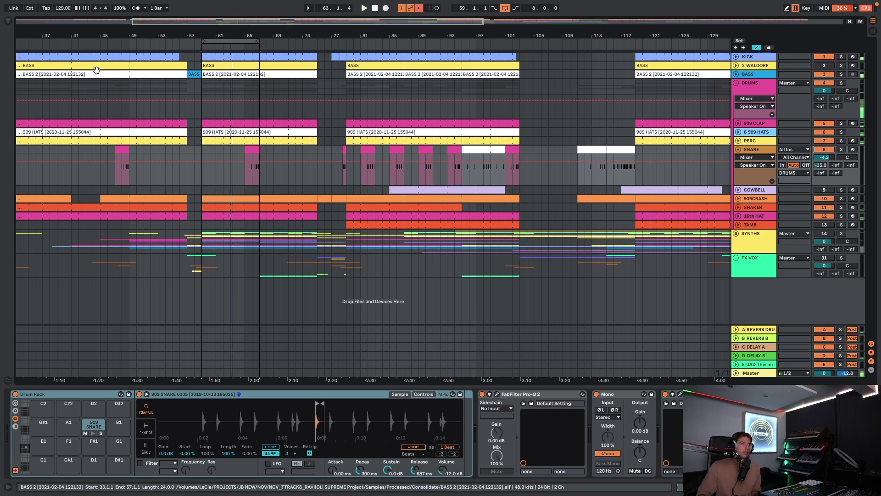
click(118, 45)
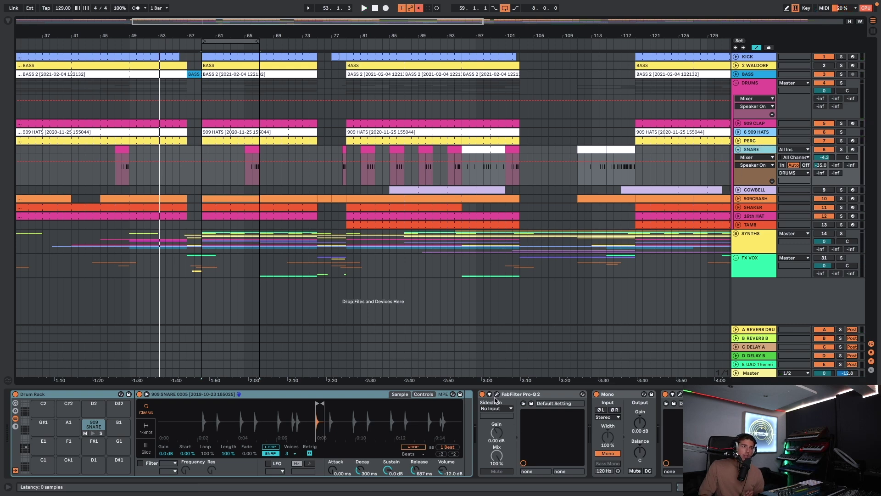
Step: Zoom in on the selected hit in the 909 SNARE sample and play the snare fill from bar 65
drag(300, 417, 335, 419)
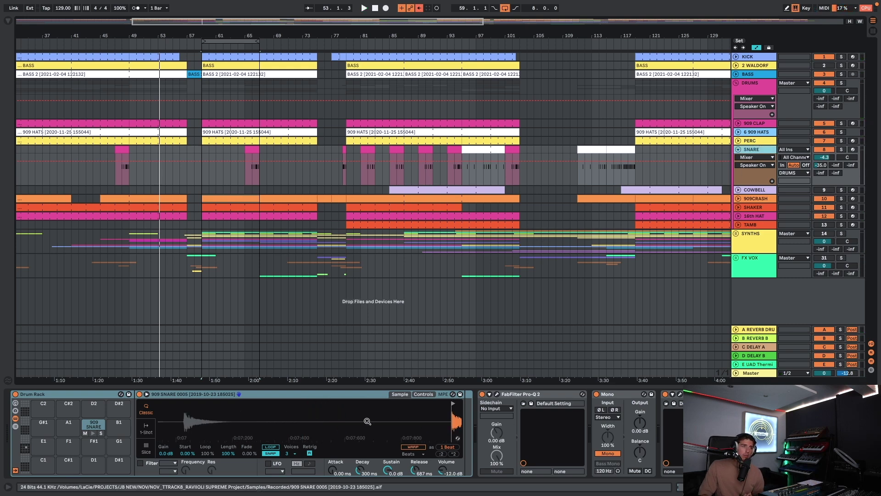
drag(454, 419, 413, 419)
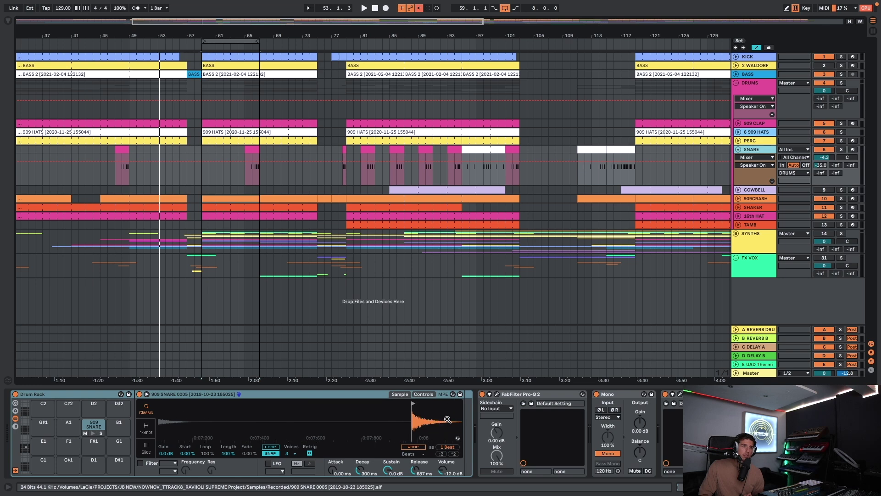
click(242, 151)
key(space)
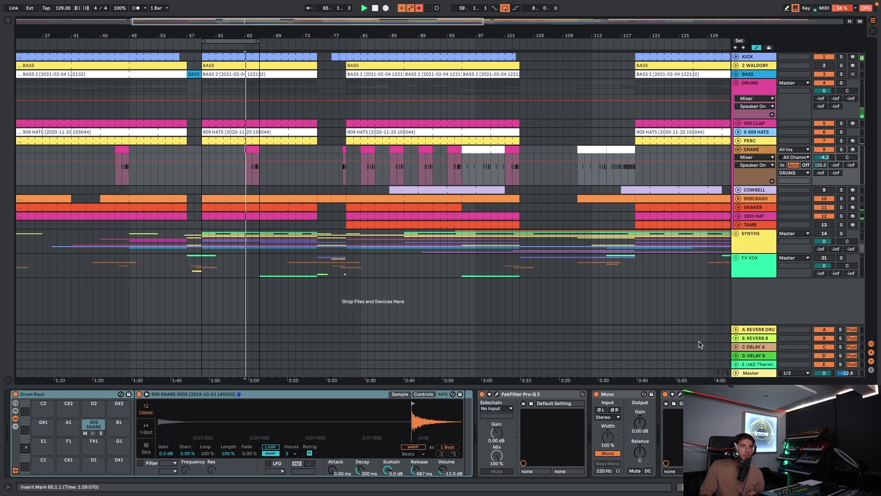
Step: Inspect MicroShift on the soloed SNARE, compare the sound with the SPL transient plug-in off and on, unsolo the track, and close the window
click(681, 395)
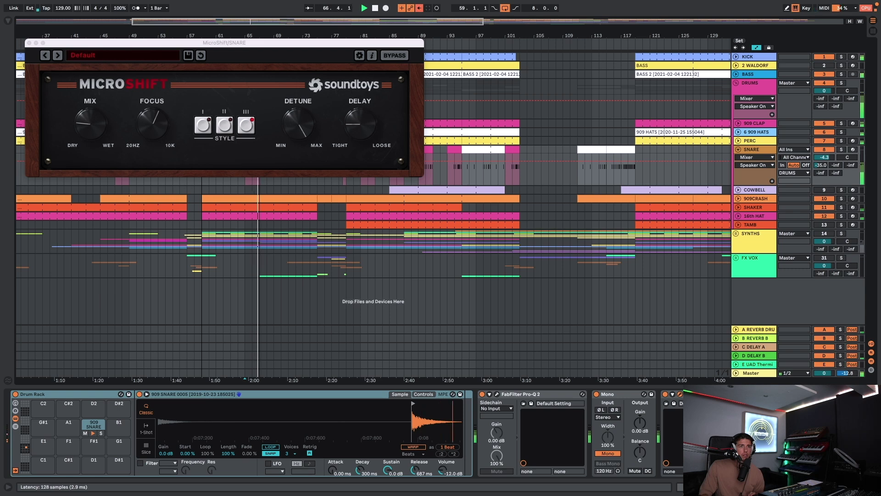
click(842, 150)
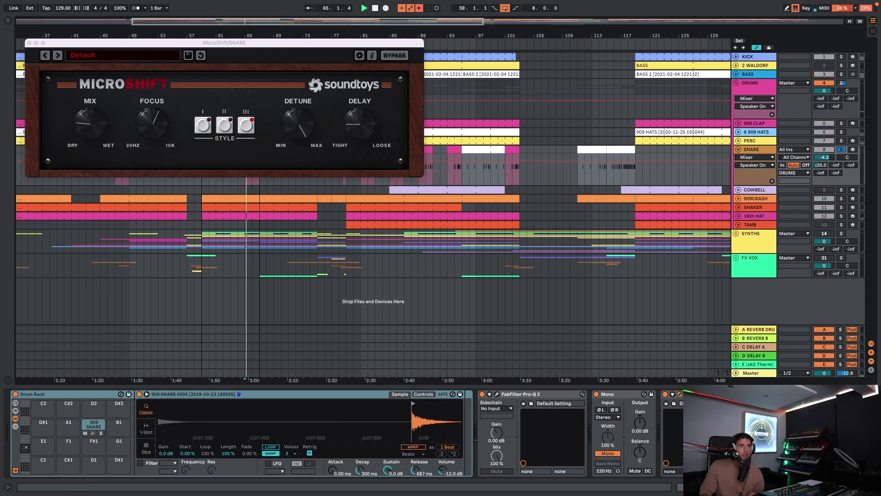
click(665, 395)
click(665, 395)
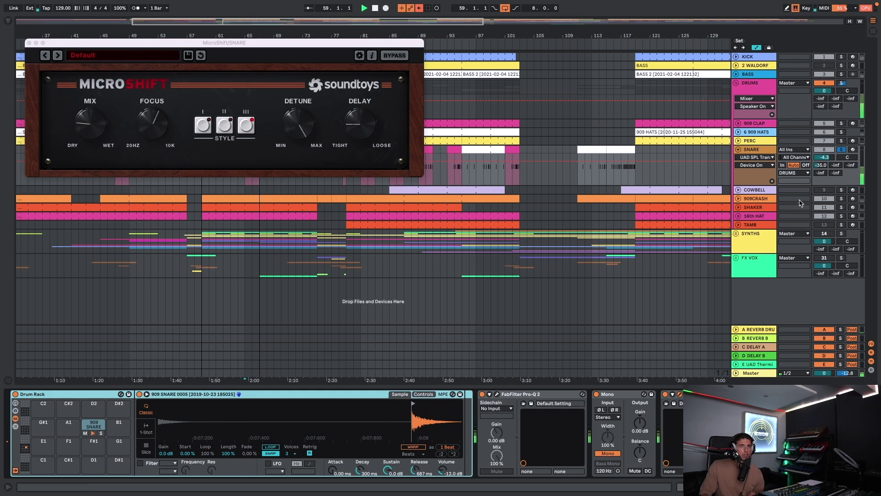
click(840, 150)
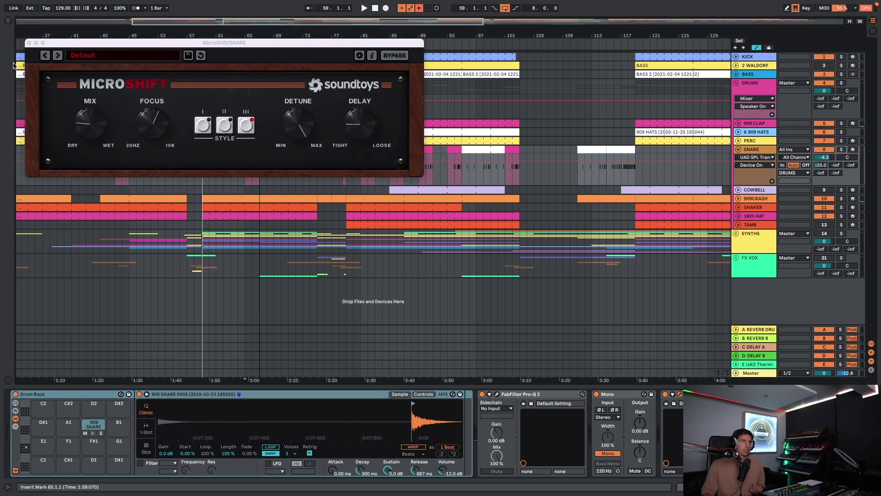
click(29, 43)
Step: Play the arrangement from bar 59 and from just before bar 79, and fold the SNARE track
key(space)
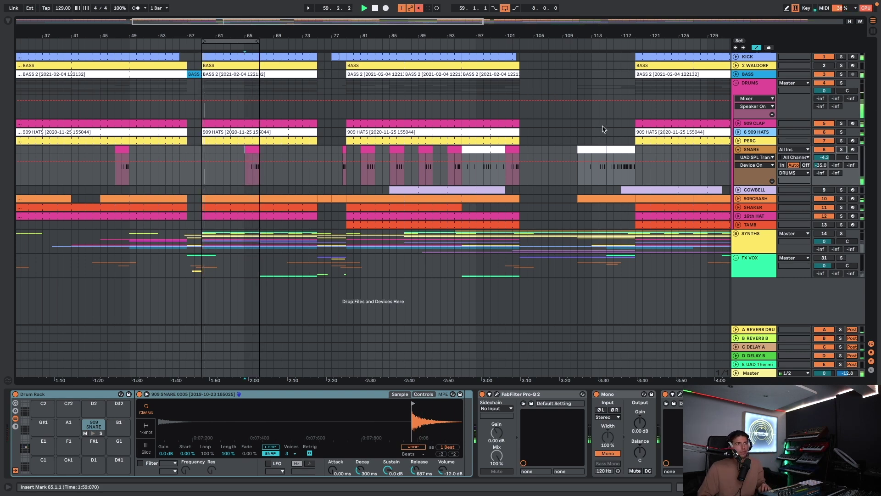
click(336, 44)
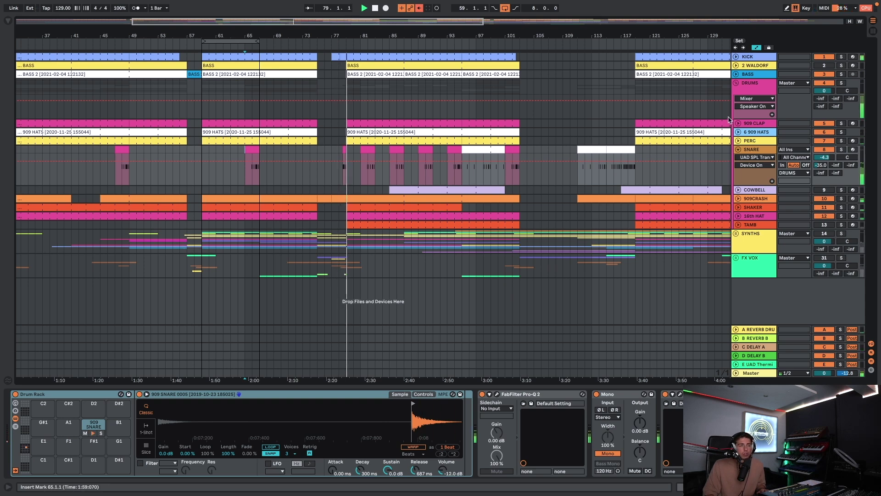
click(738, 149)
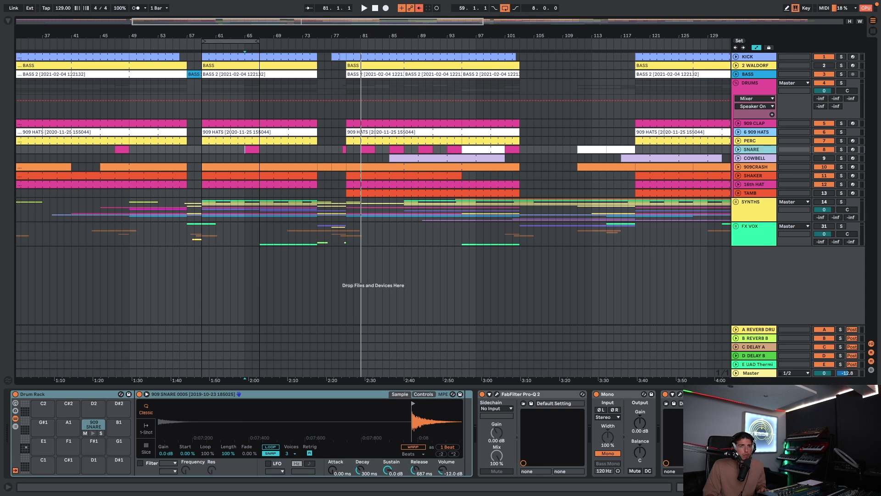
Step: Replay the snare fill at bar 65 and select the short snare clip just before bar 79
click(246, 156)
key(space)
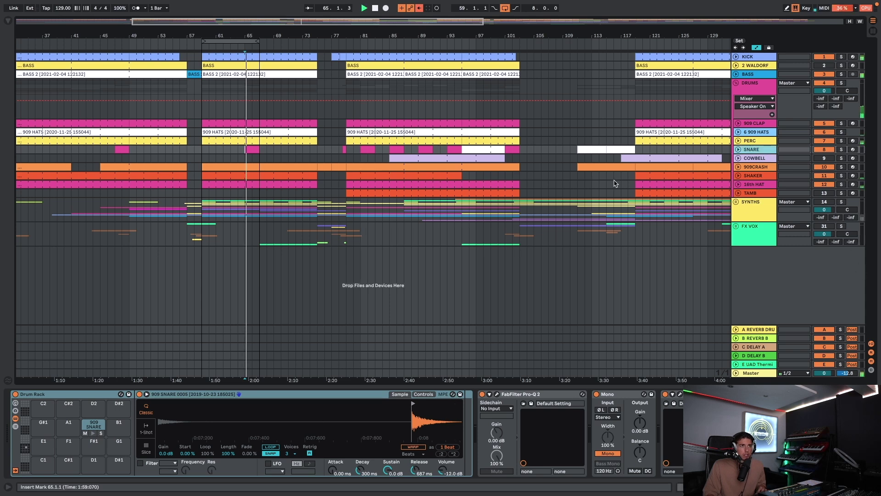
click(343, 147)
Step: Activate and unfold the TAMB track, and compare it soloed with the full mix
click(827, 196)
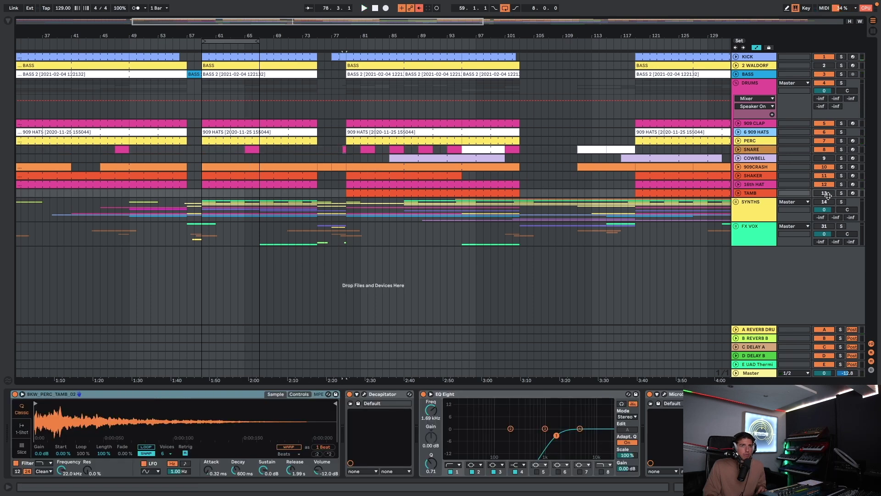
click(738, 194)
click(840, 194)
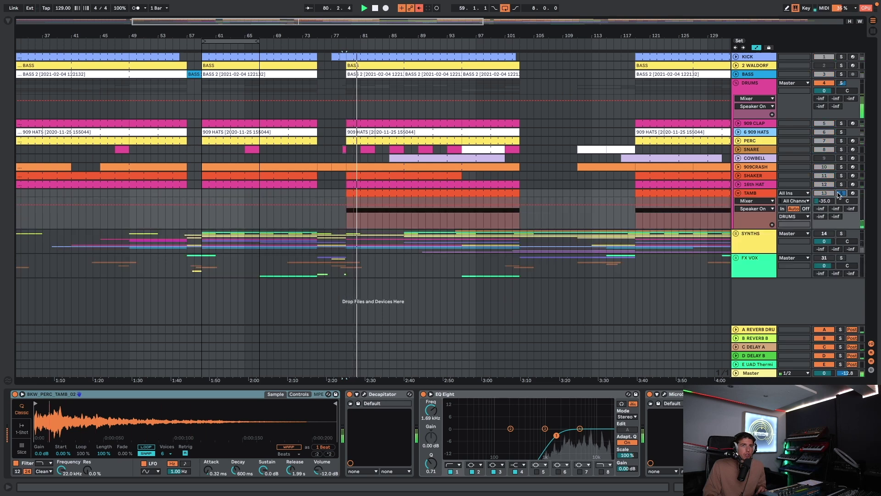
click(840, 193)
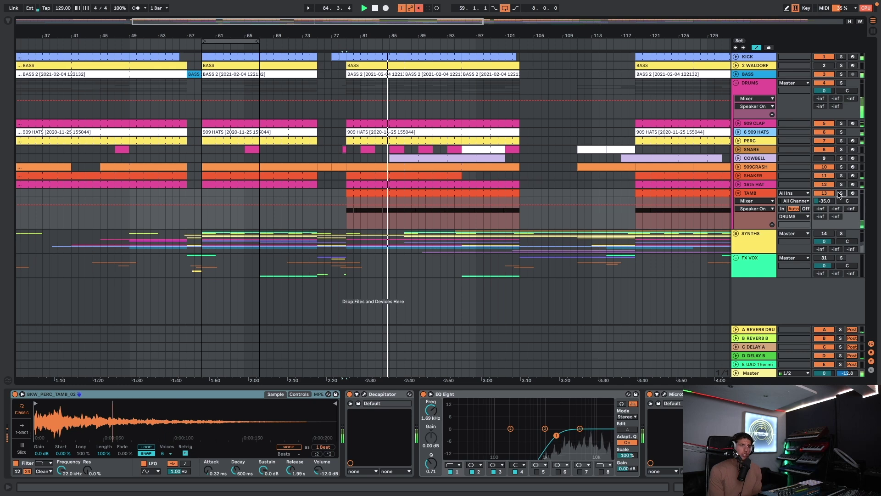
key(space)
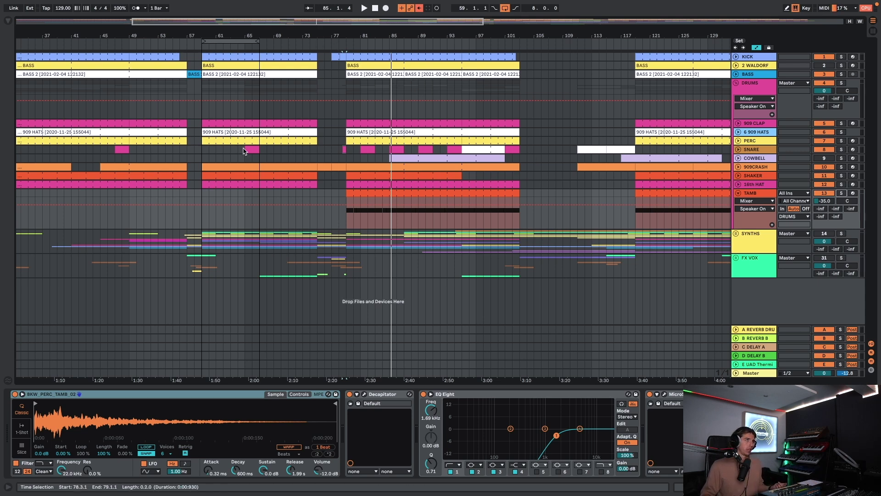
Step: Select the TAMB and COWBELL clips, and play the arrangement from bar 78
click(425, 192)
click(394, 158)
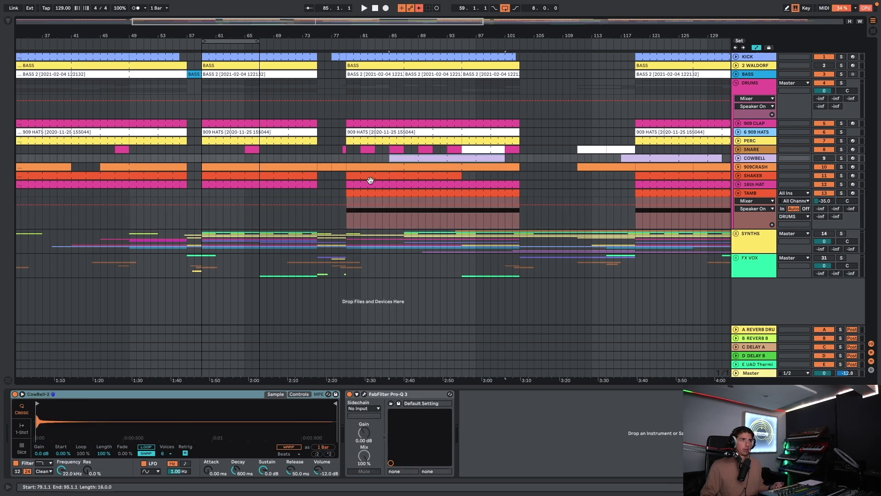
click(336, 196)
key(space)
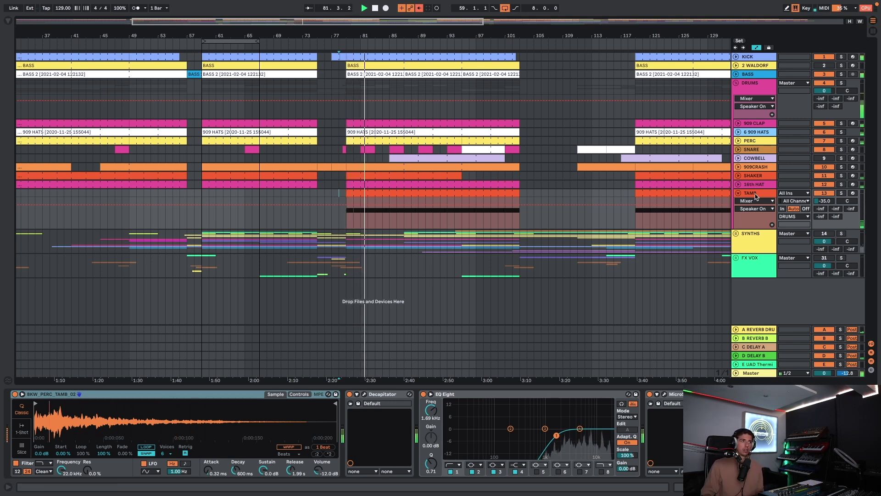
Step: Inspect Decapitator with the DrumFattener2 preset and the rest of the TAMB device chain, and fold the track
click(364, 394)
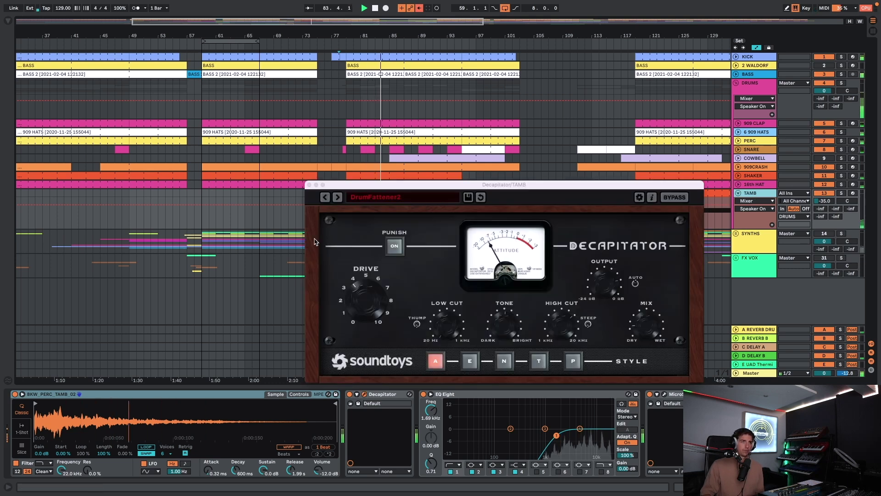
click(309, 184)
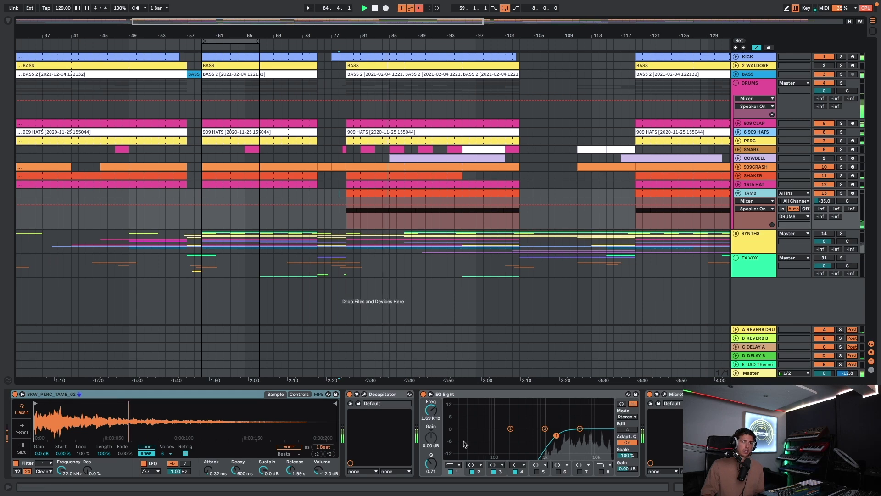
scroll(493, 435, right, 2)
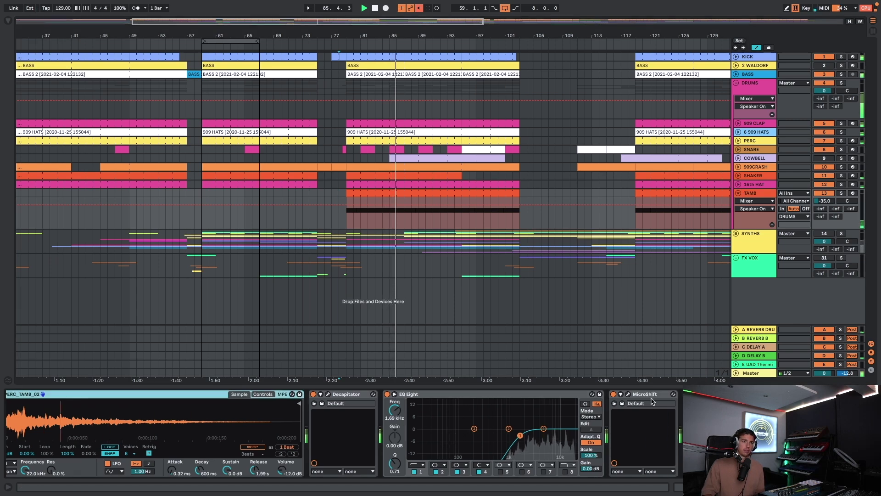
key(q)
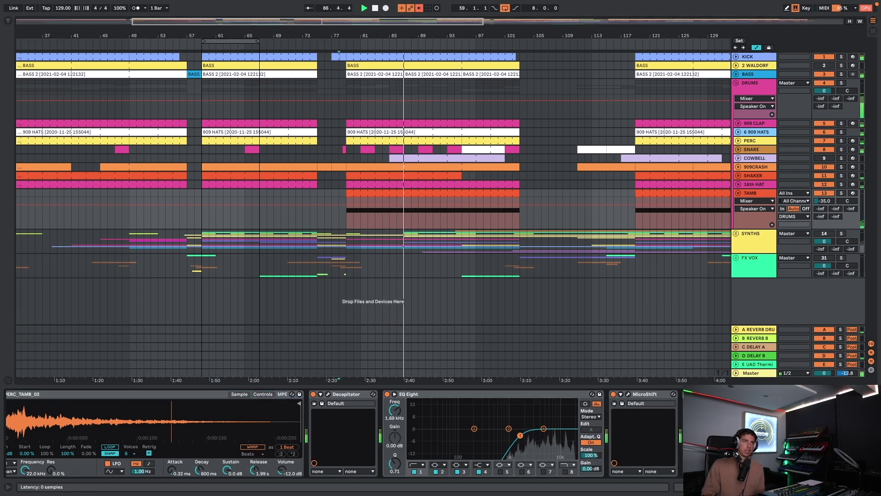
key(ctrl+alt+l)
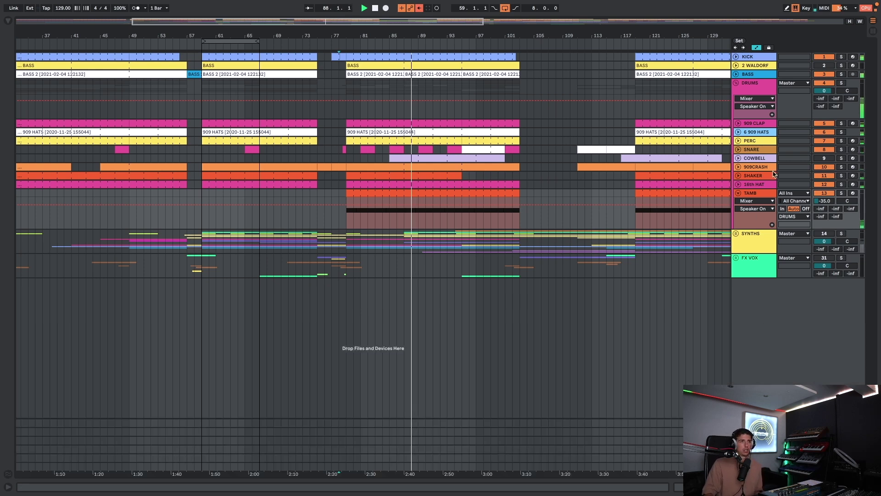
click(738, 194)
Step: Unfold and activate the COWBELL track, show its CowBell-2 sampler and FabFilter Pro-Q 3, and fold it again
click(738, 158)
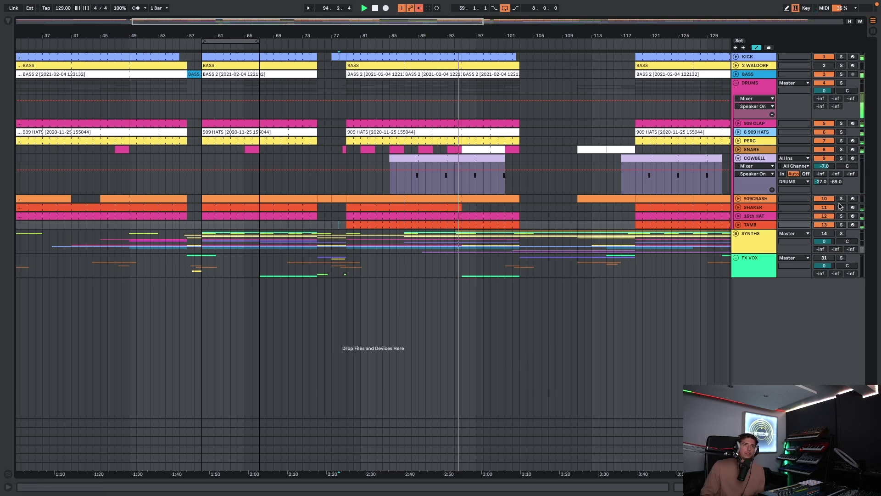
double_click(763, 159)
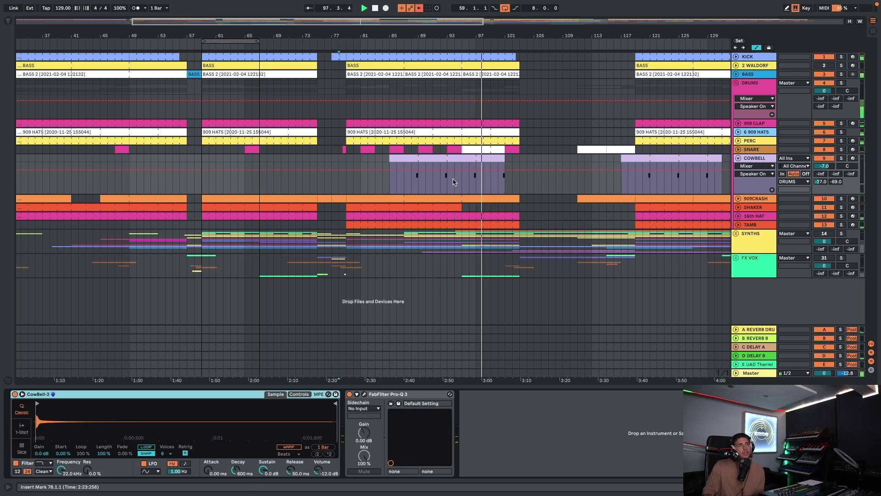
click(738, 158)
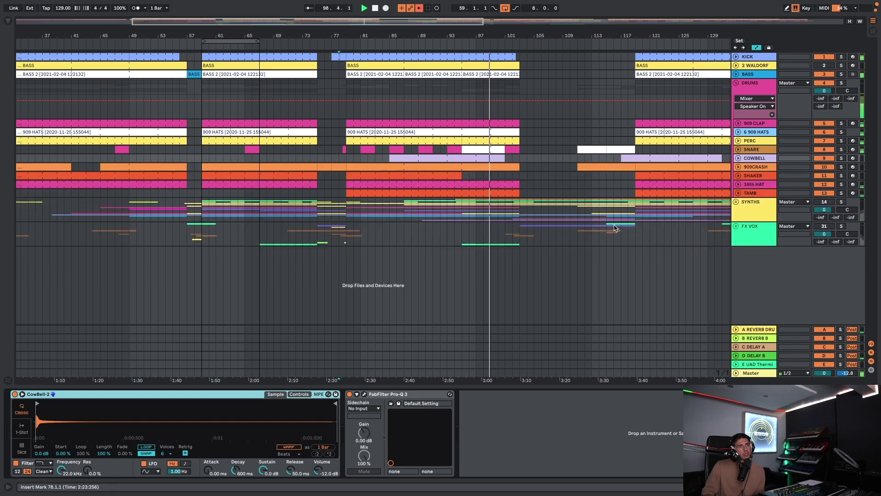
Step: Show the whole arrangement, set the loop to the 909 CLAP clip from bar 119 to 134, and play it
drag(530, 32, 529, 14)
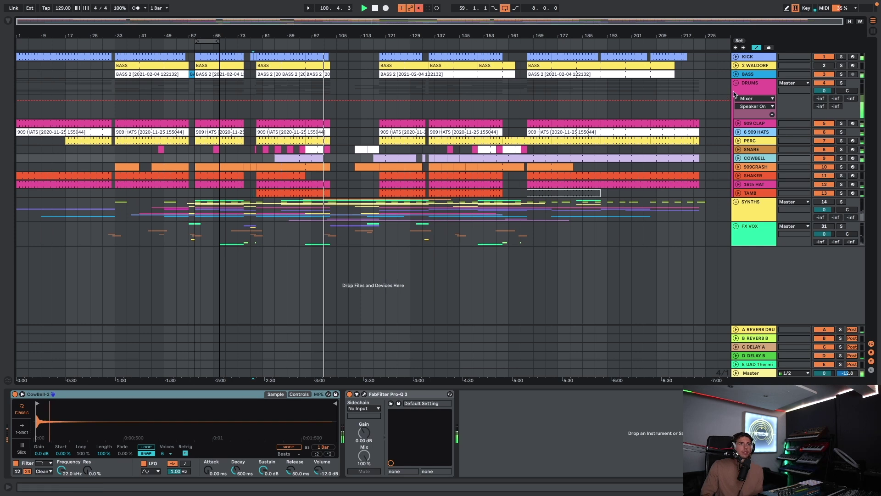
click(750, 92)
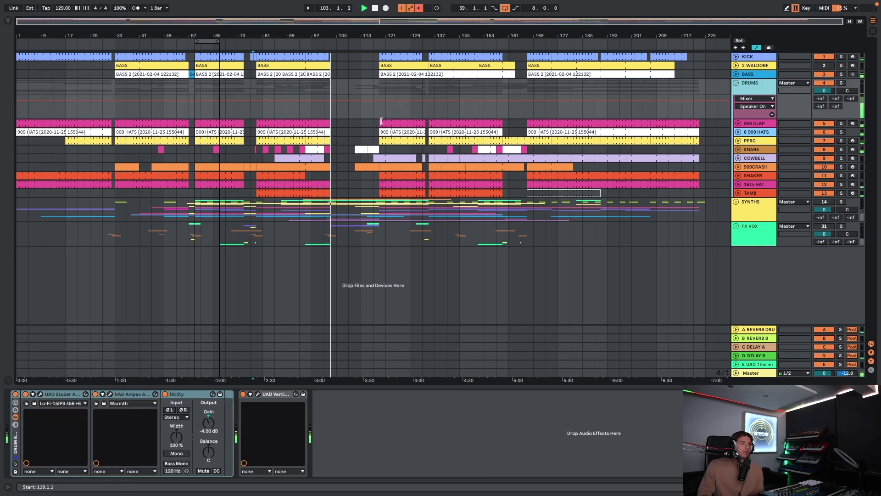
click(388, 124)
key(ctrl+l)
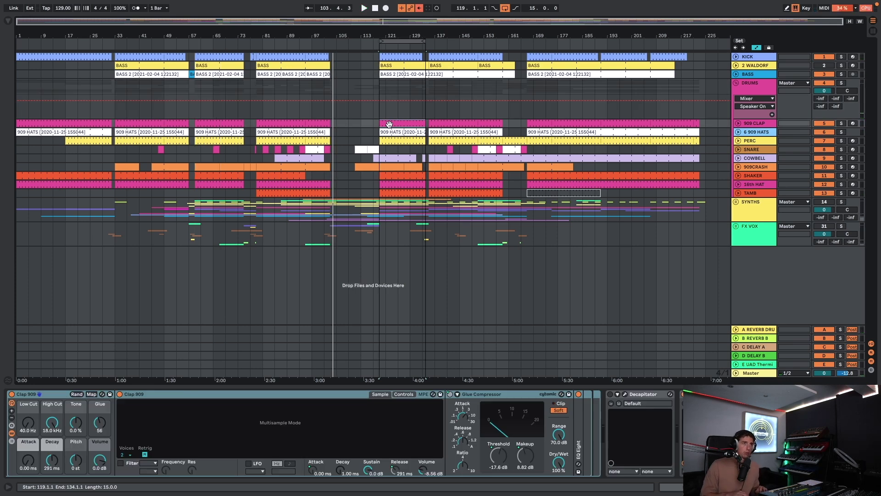
key(space)
key(space)
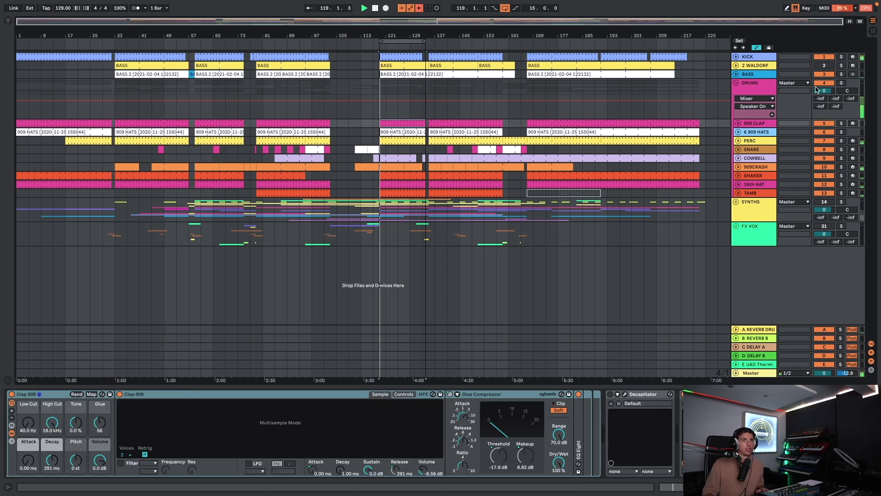
Step: Solo the DRUMS group, inspect its UAD Studer A800, and compare the sound with the plug-in off and on
click(842, 83)
click(756, 95)
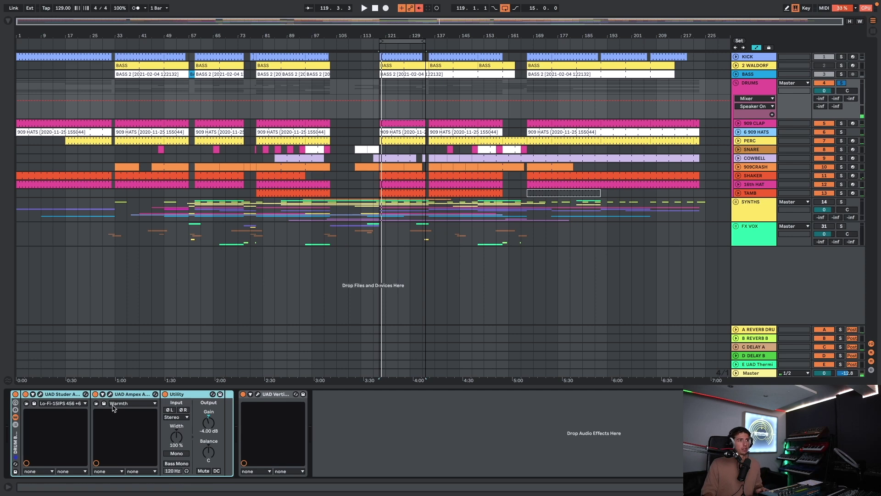
click(50, 394)
key(space)
click(26, 395)
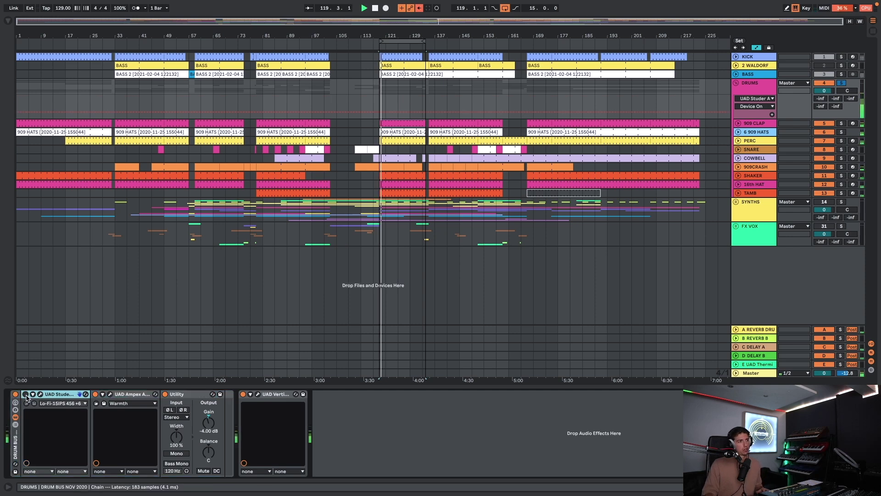
click(25, 395)
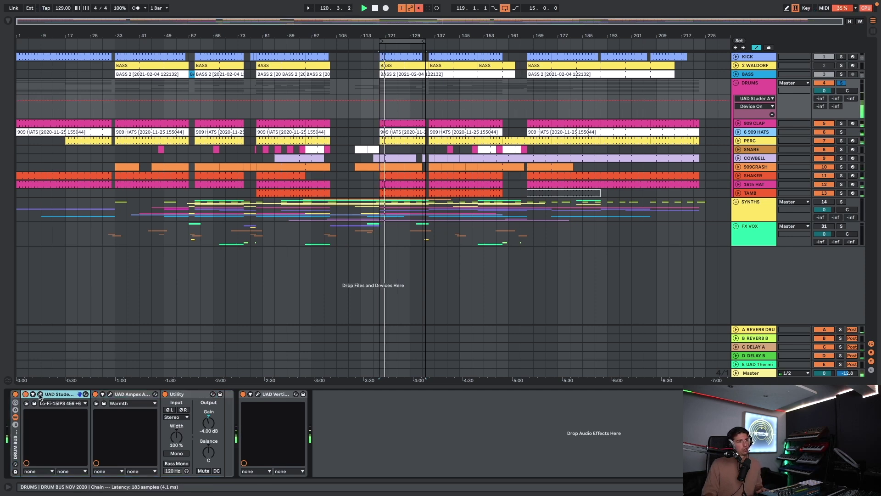
click(40, 393)
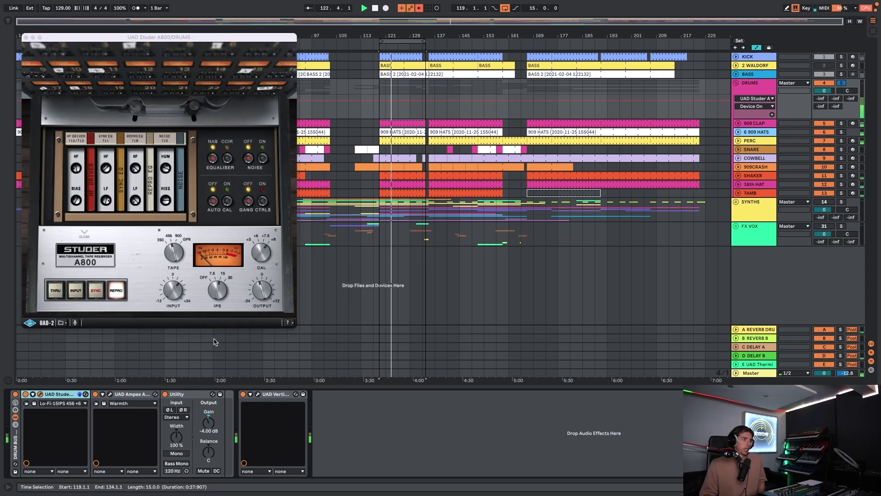
click(26, 396)
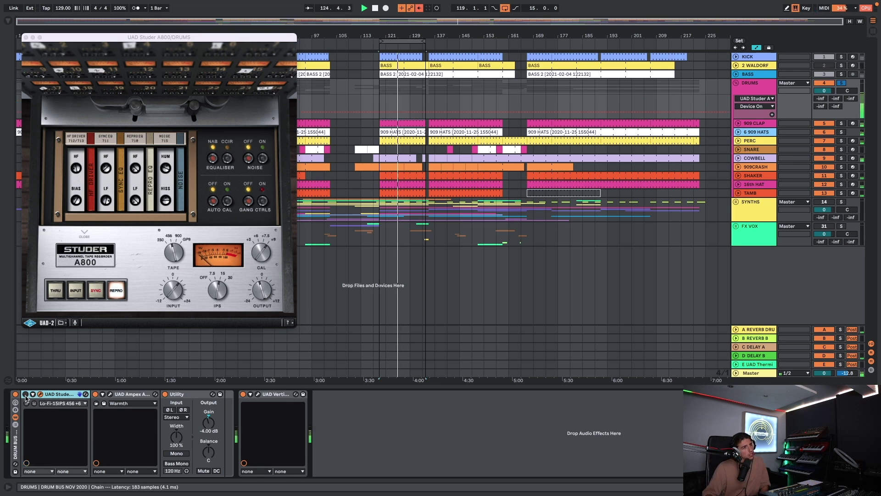
Step: Compare the drums with the UAD Ampex ATR-102 off and on, inspect its settings, and close both tape plug-in windows
click(95, 393)
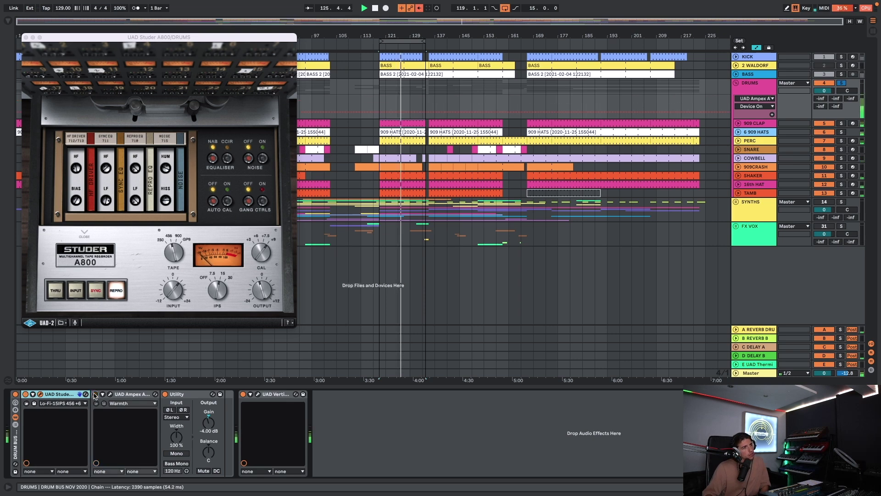
click(95, 394)
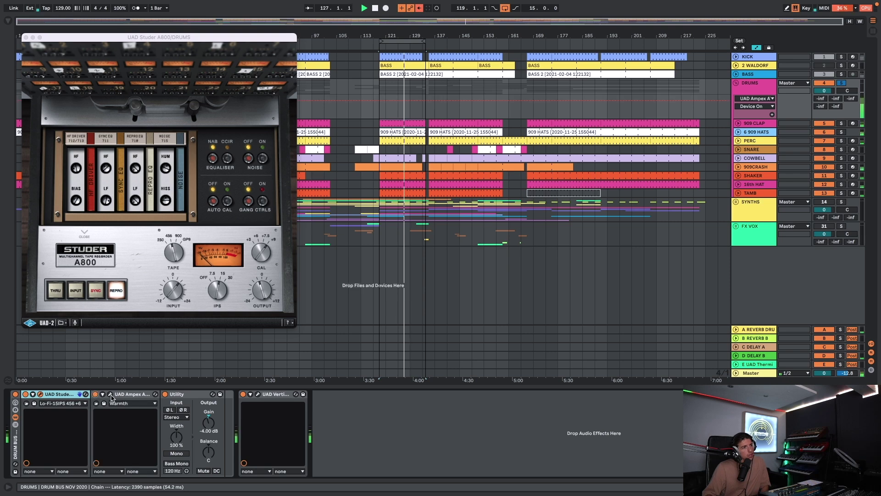
click(110, 394)
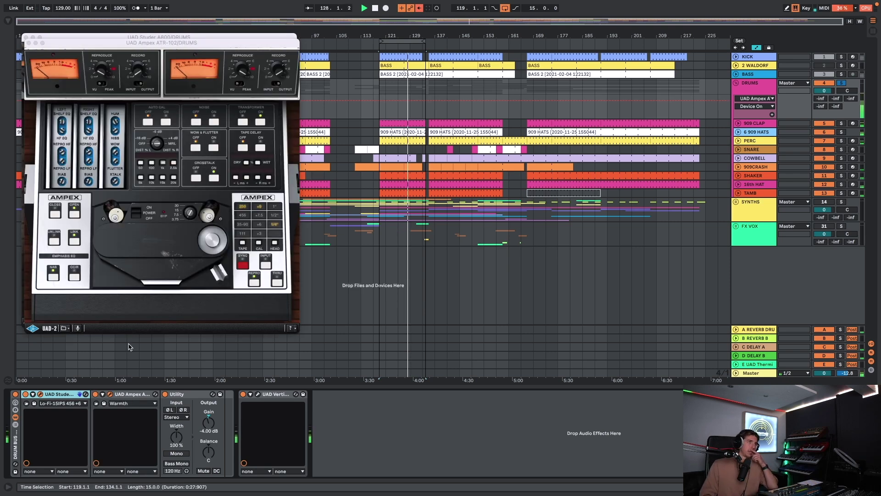
click(28, 43)
click(26, 37)
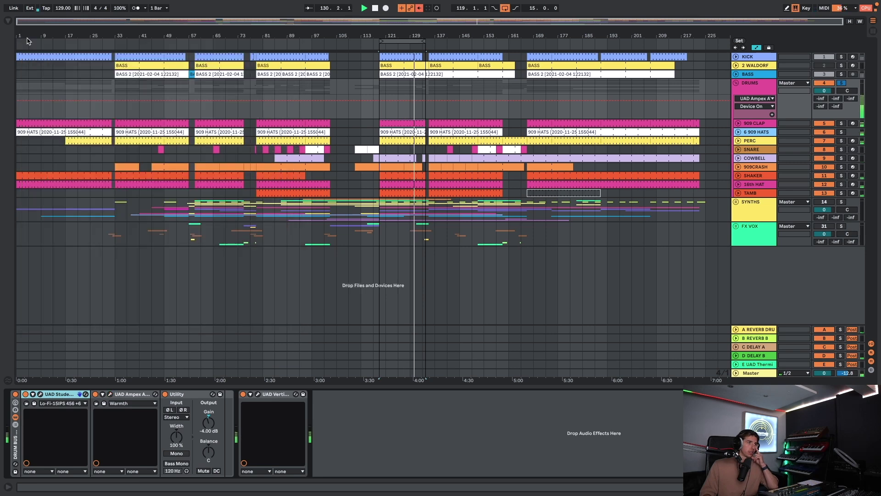
Step: Inspect the UAD Vertigo VSC-2 compressor on DRUMS, and compare the group with the drum bus rack off and on
click(257, 394)
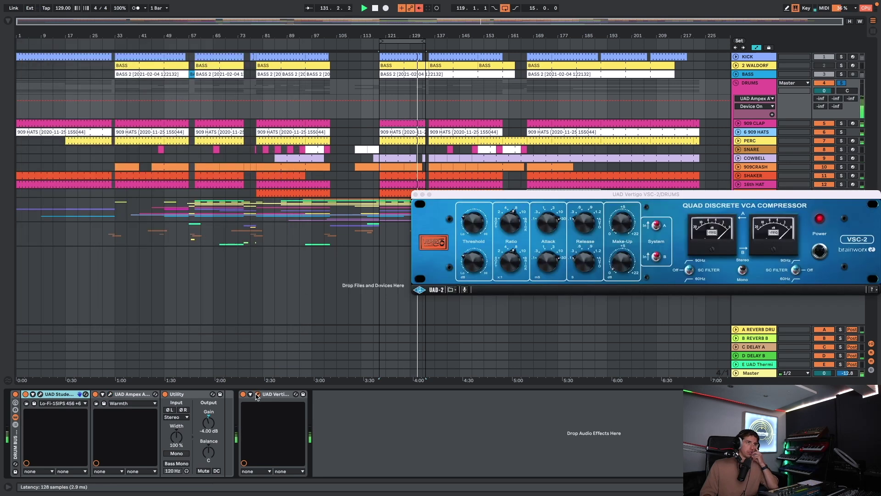
click(417, 195)
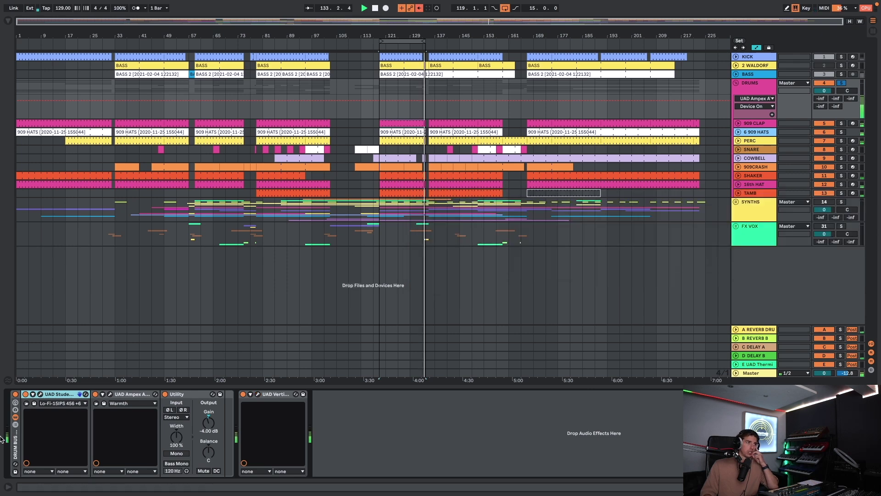
click(15, 395)
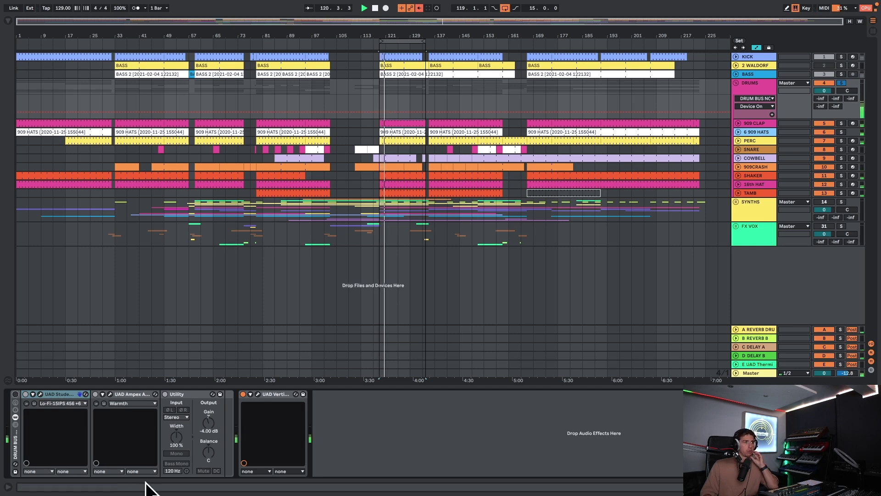
click(15, 395)
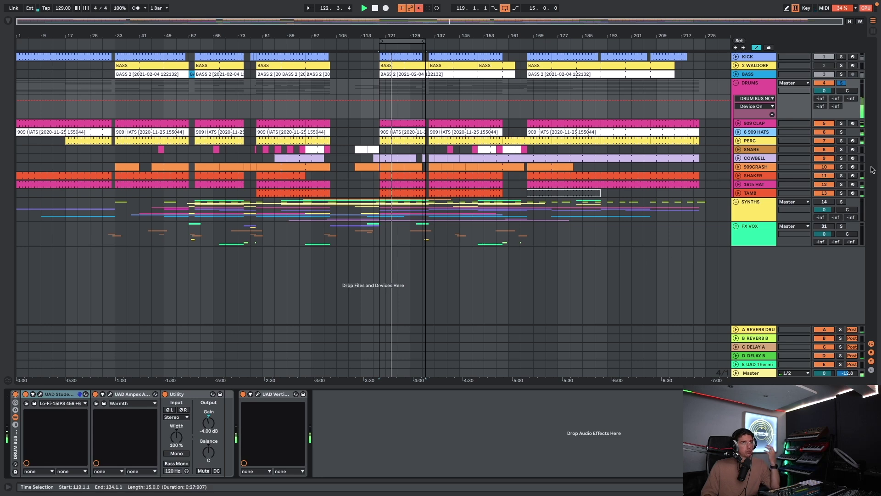
Step: Unsolo and fold the DRUMS group, check the track levels in the Session View mixer, and stop playback
click(842, 83)
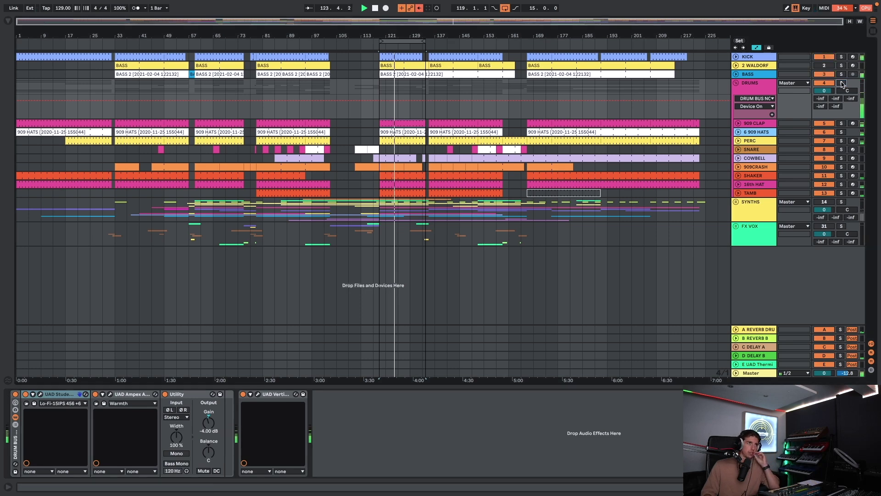
click(736, 84)
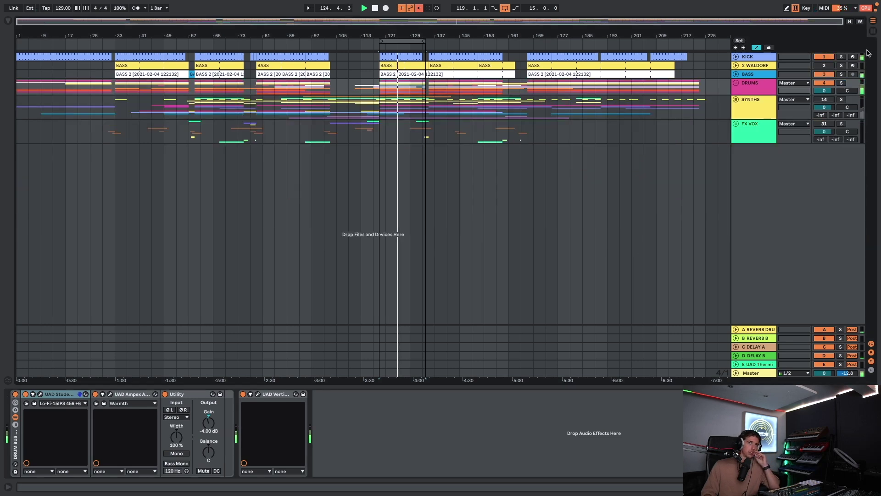
click(873, 31)
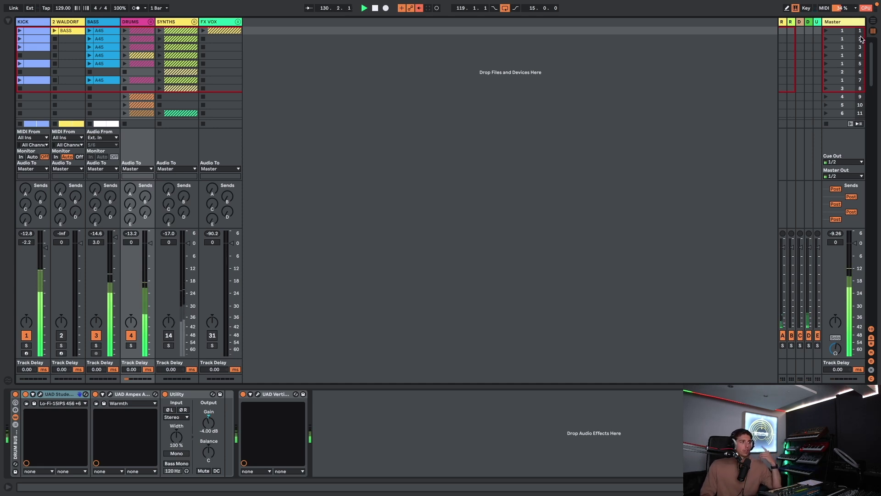
key(space)
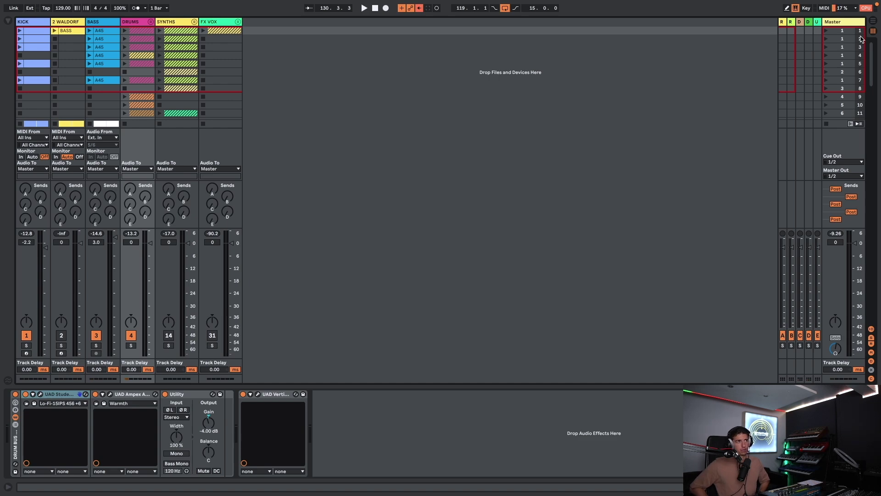
Step: Return to the Arrangement View, unfold the SYNTHS group, and inspect the device chains of the 303 and STRING tracks
click(873, 23)
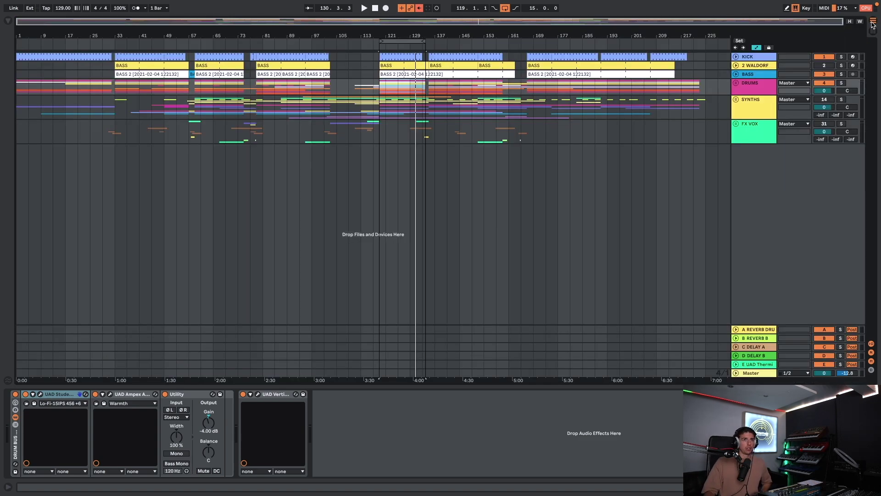
click(740, 103)
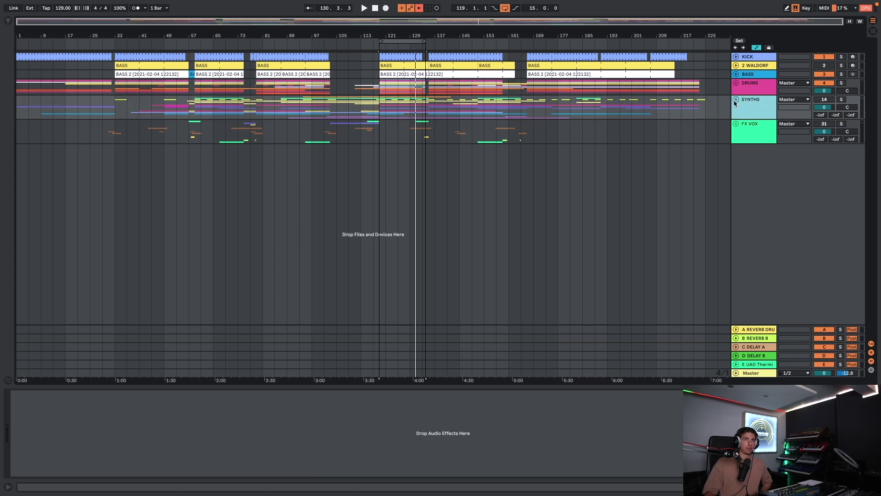
click(737, 100)
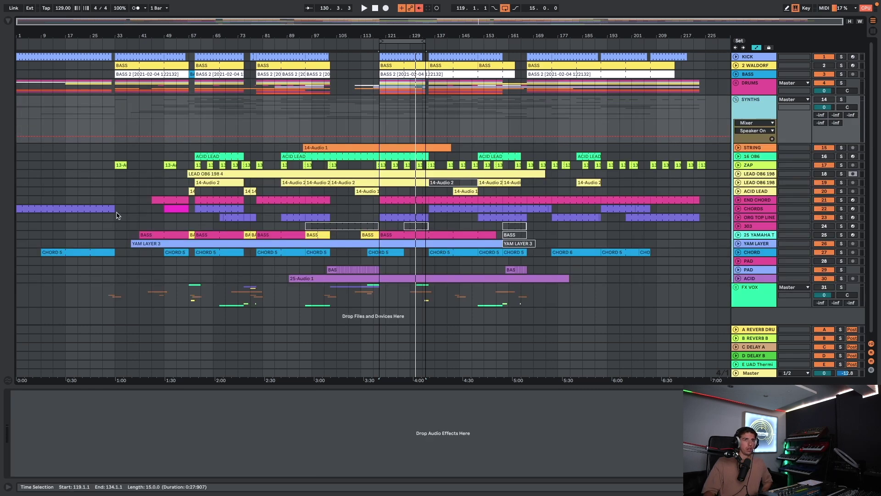
click(767, 228)
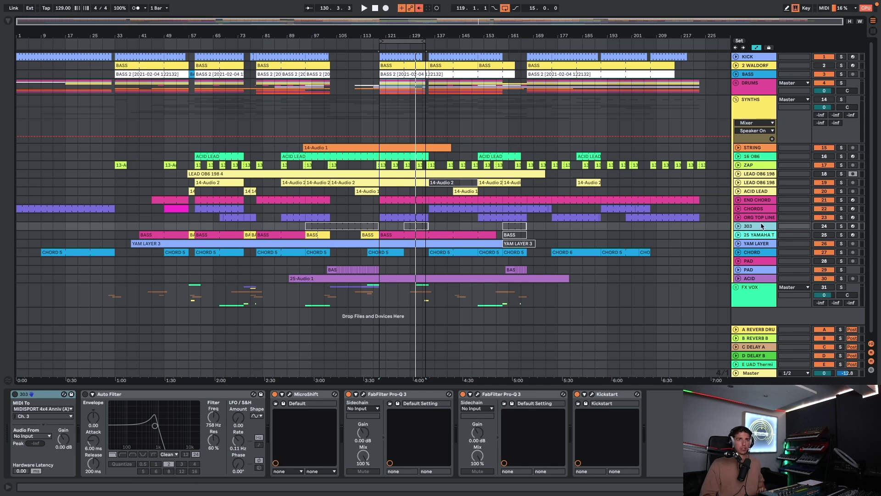
click(751, 149)
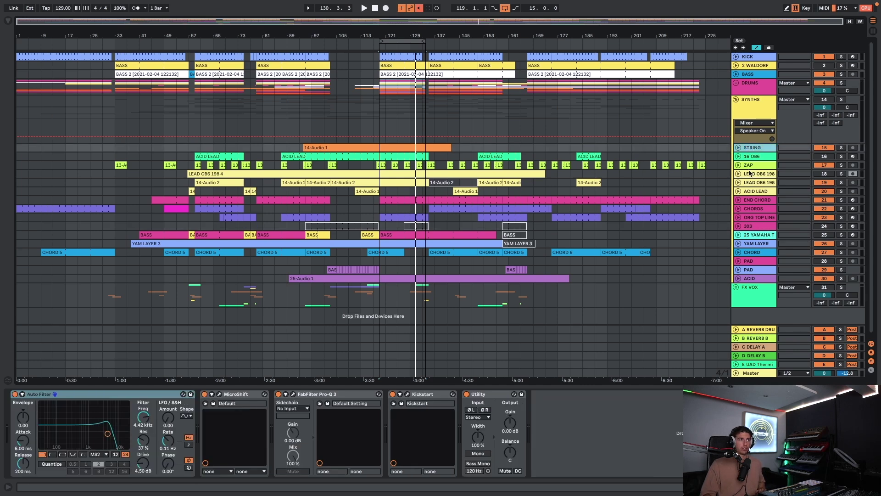
Step: Move the CHORDS track to the top of the SYNTHS group, unfold it, and play the set from its first clip
click(753, 209)
drag(753, 210, 757, 143)
key(space)
click(83, 148)
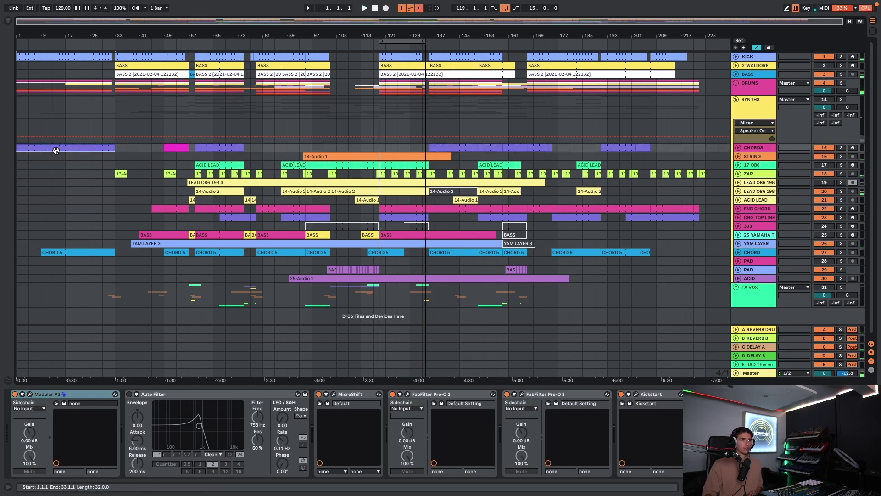
click(740, 150)
click(739, 148)
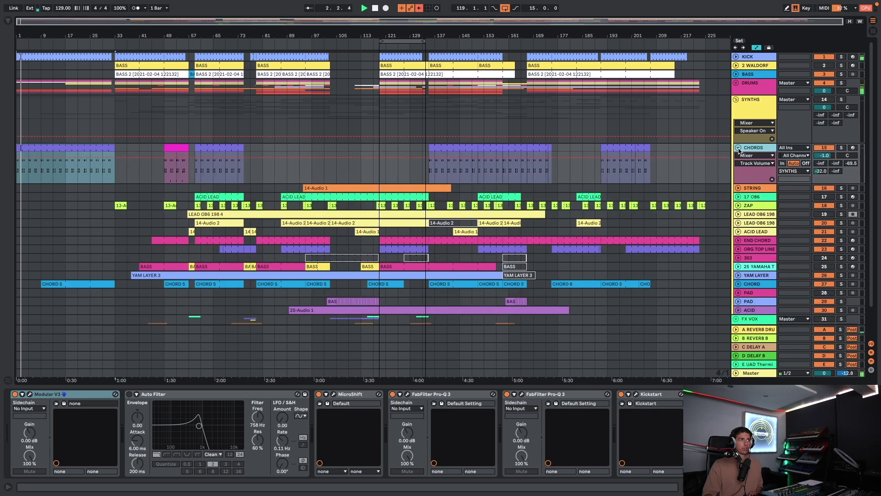
Step: Activate the SYNTHS group, listen to CHORDS soloed, and unsolo the track again
click(842, 147)
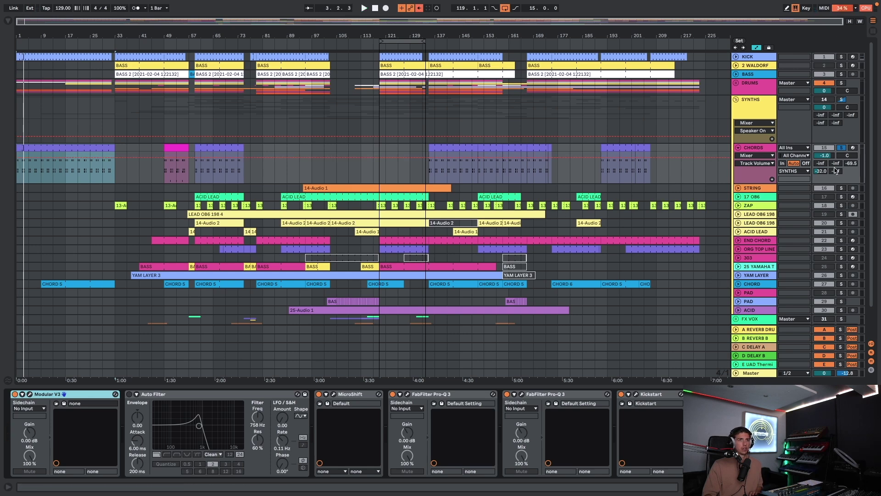
click(843, 148)
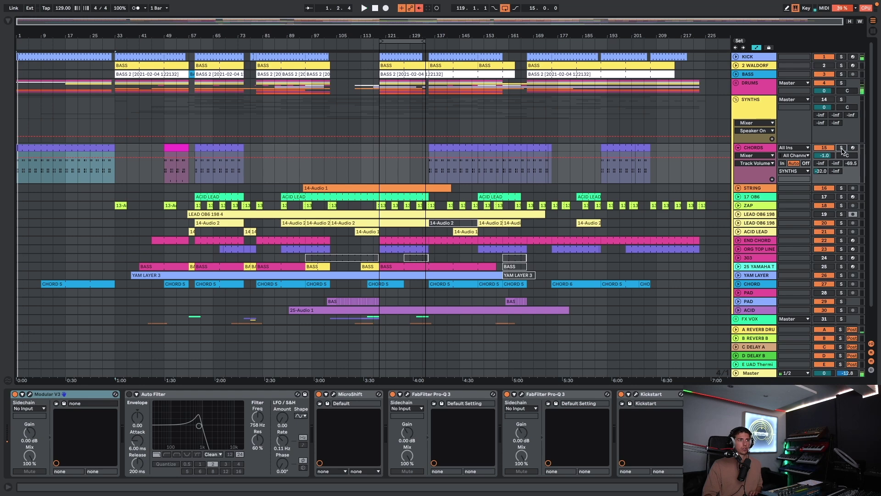
click(820, 101)
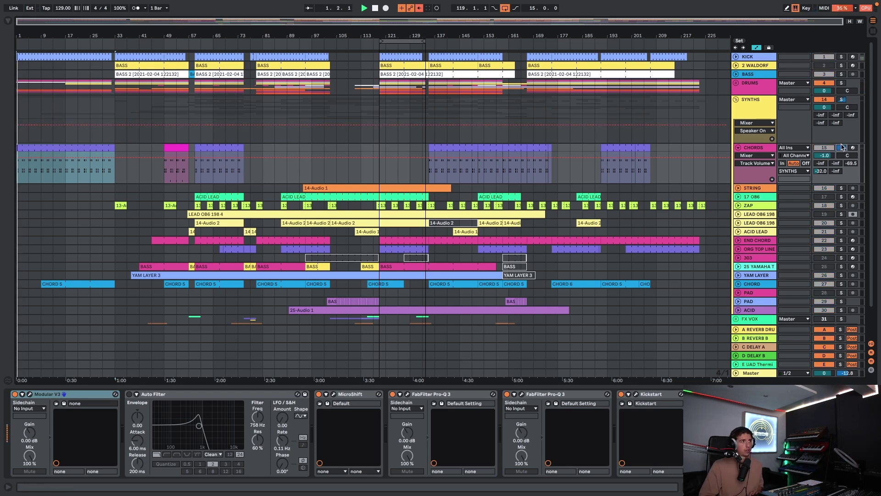
click(842, 147)
click(842, 148)
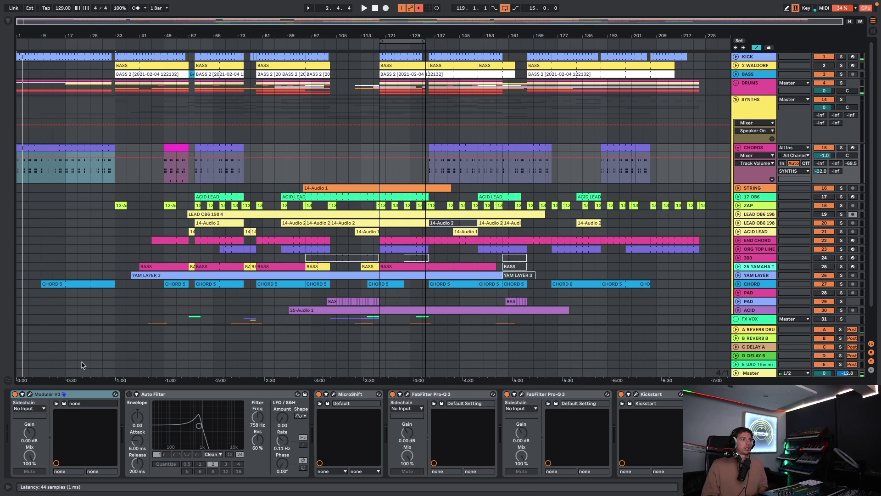
Step: Reload the 8880000 preset in the Modular V3 on CHORDS, close the plug-in window, and arm the track
click(30, 394)
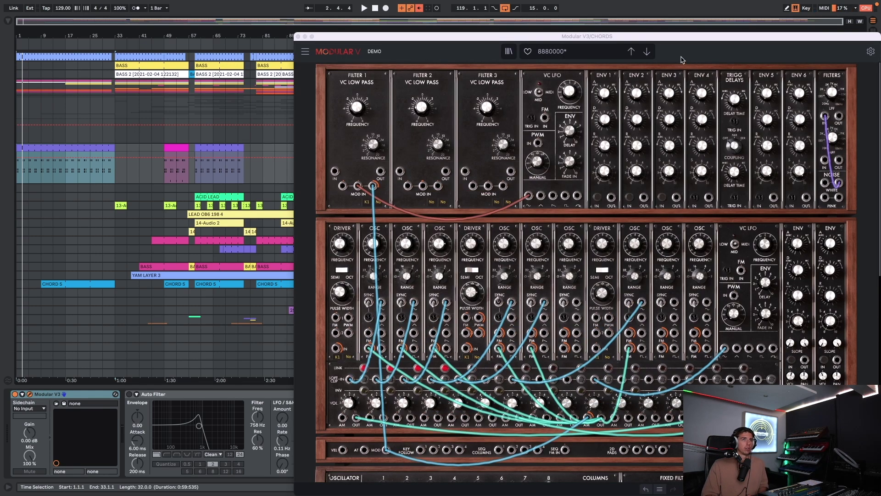
click(632, 52)
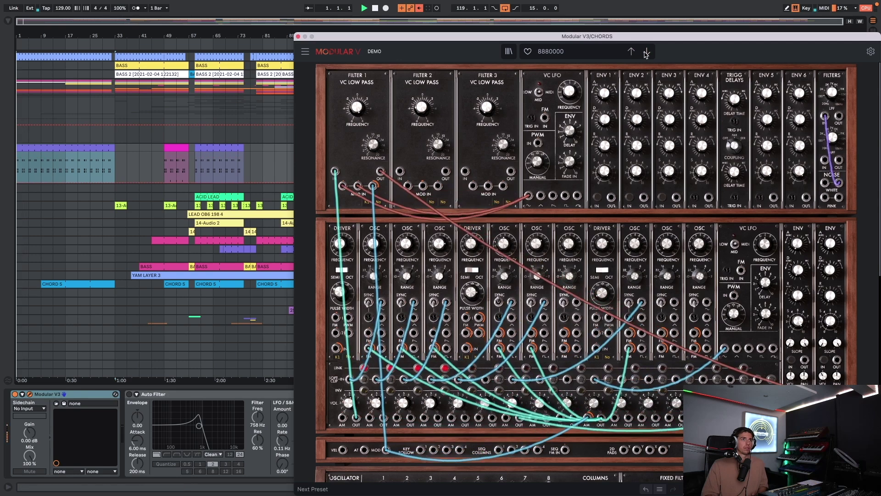
click(297, 37)
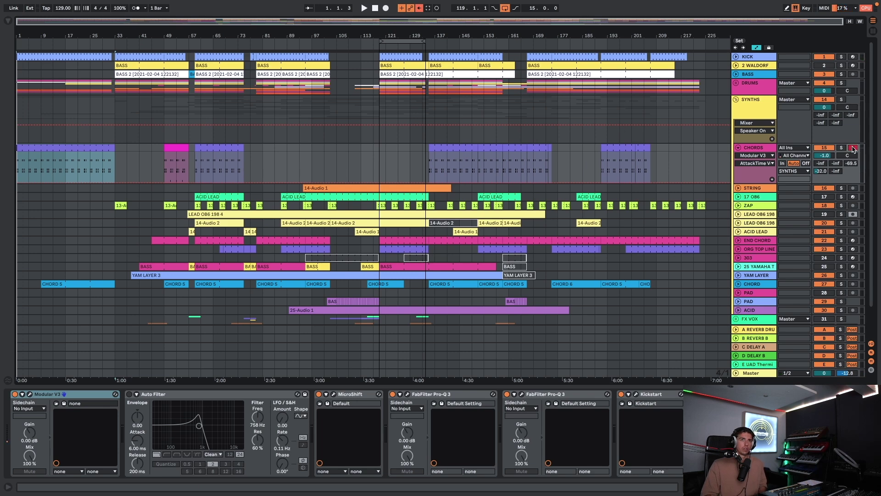
Step: Solo the CHORD track, listen to it from its first clip, and unsolo it
click(58, 284)
click(843, 284)
key(space)
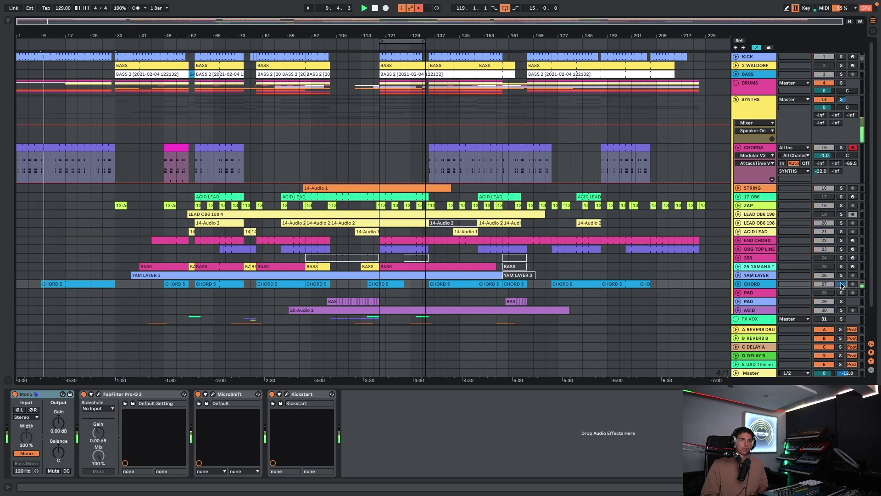
click(842, 285)
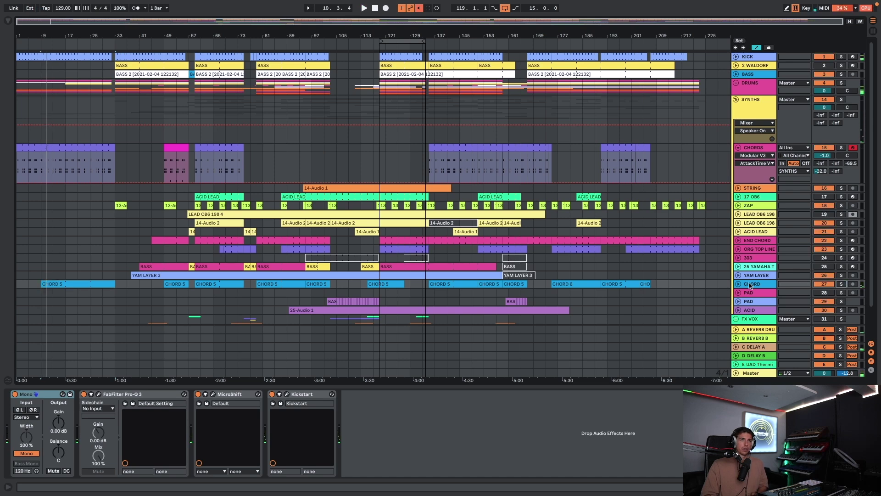
Step: Move the CHORD track directly below CHORDS in the SYNTHS group and fold the CHORDS track
click(751, 285)
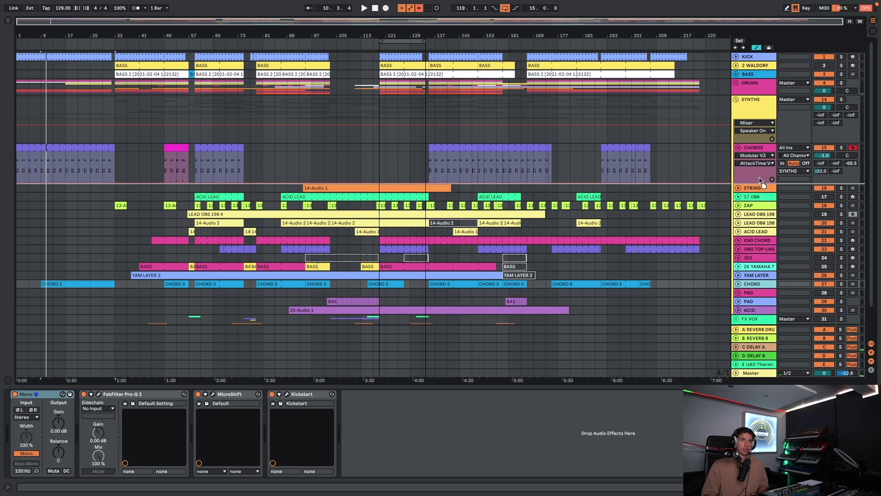
drag(741, 150, 741, 152)
click(738, 147)
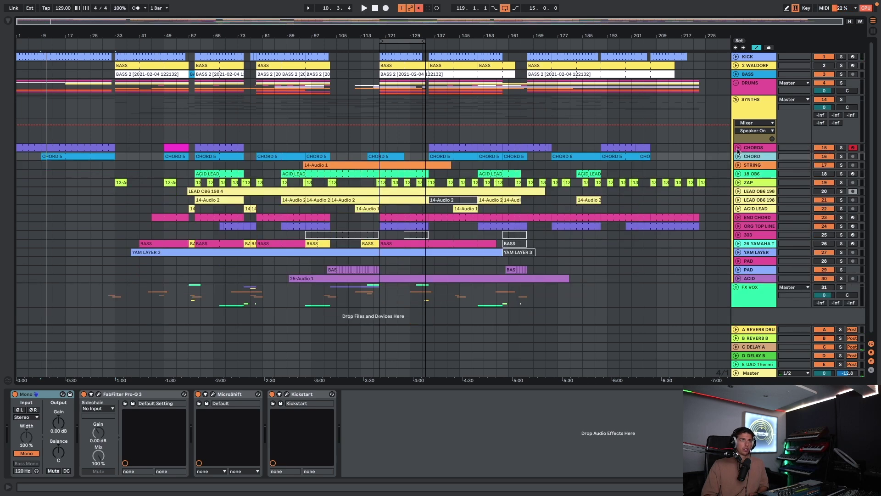
Step: Examine the Modular V3 patch on CHORDS, from its filters and oscillators to the sequencer and keyboard section, and close the plug-in
click(34, 167)
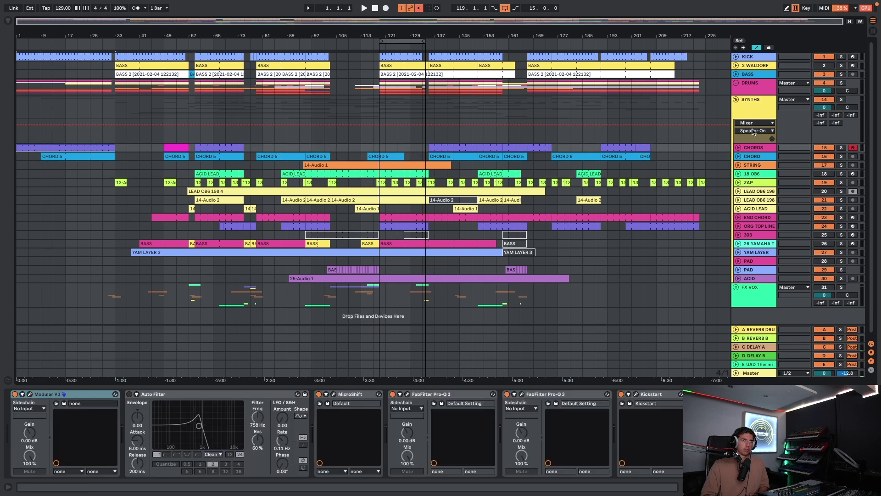
click(29, 394)
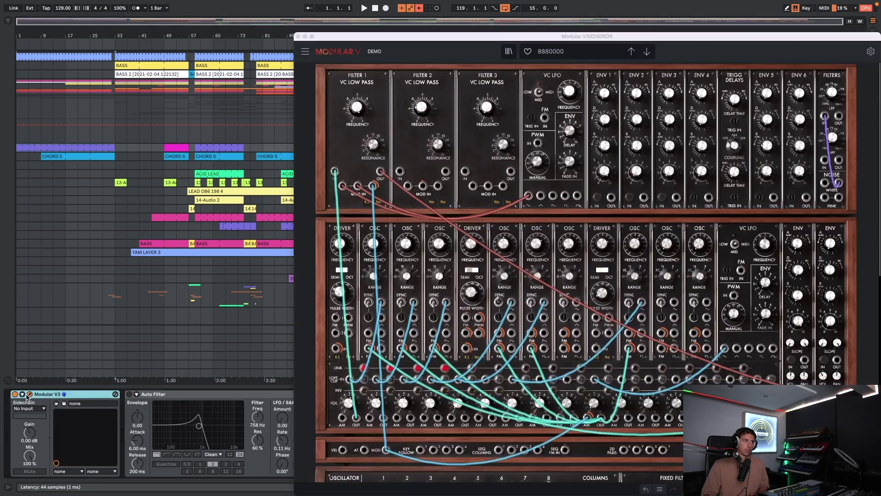
click(380, 55)
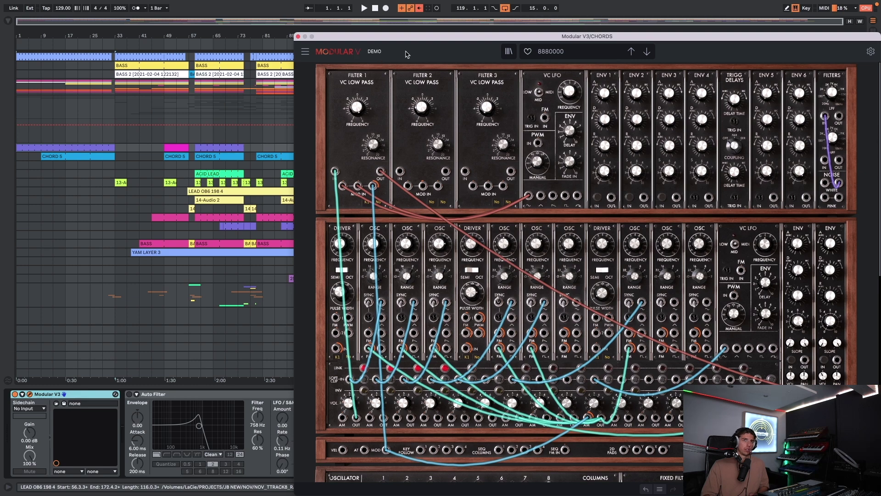
drag(506, 41, 428, 9)
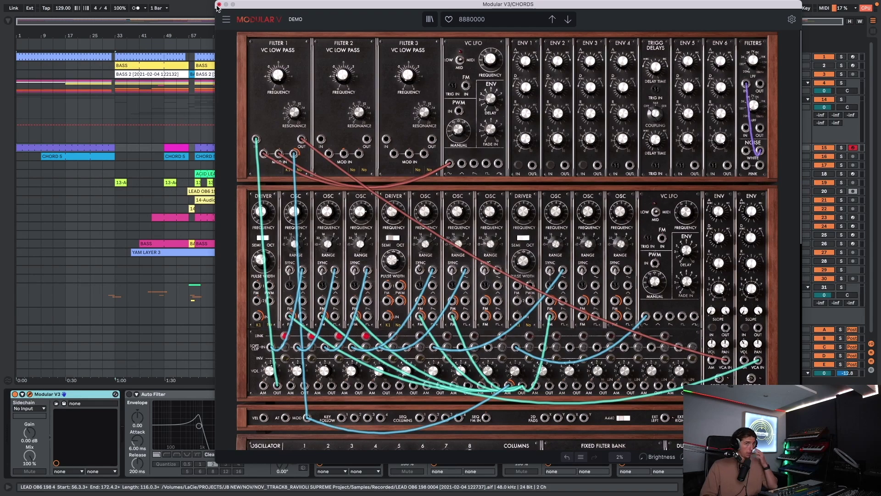
scroll(556, 190, down, 10)
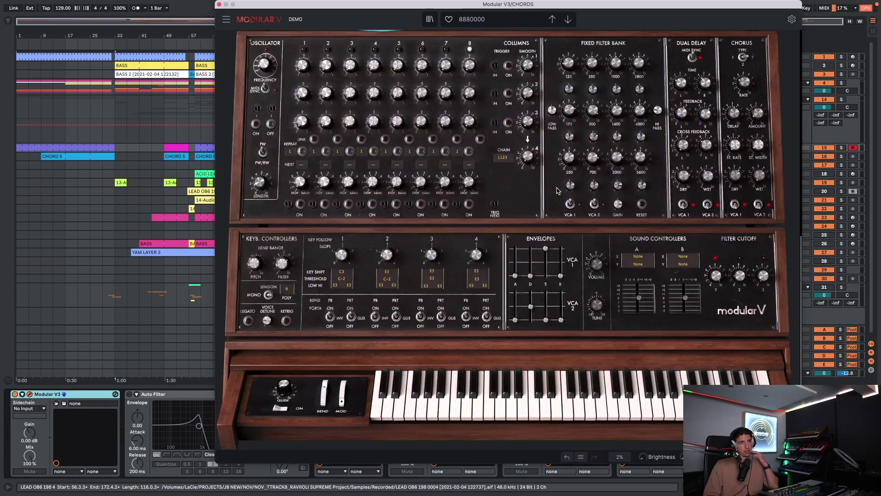
scroll(557, 190, up, 10)
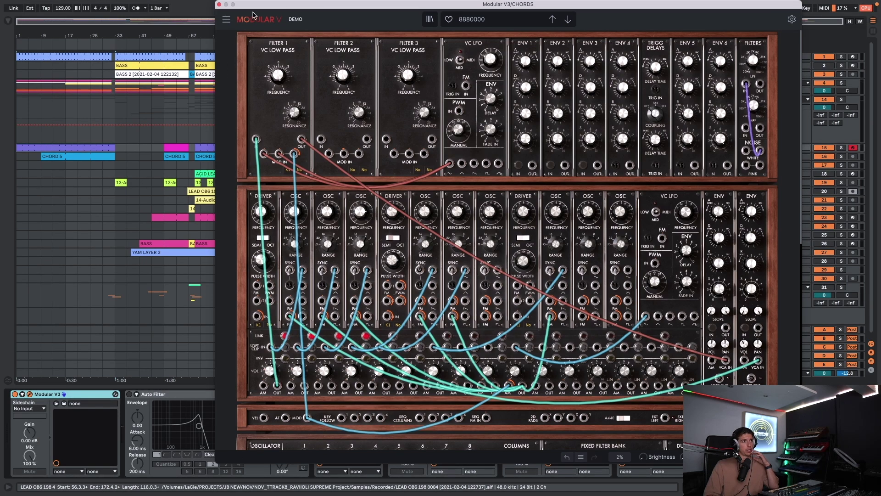
click(219, 6)
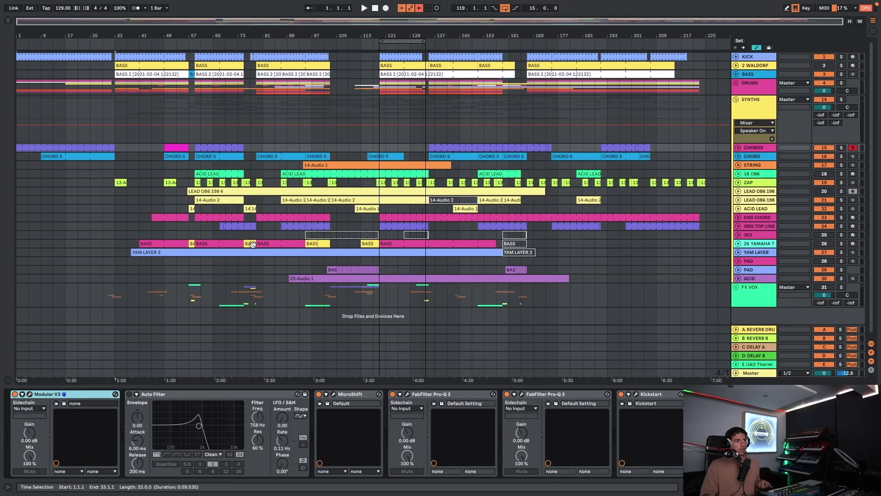
Step: Search the browser for "organ" across all results
key(super+f)
text(organ)
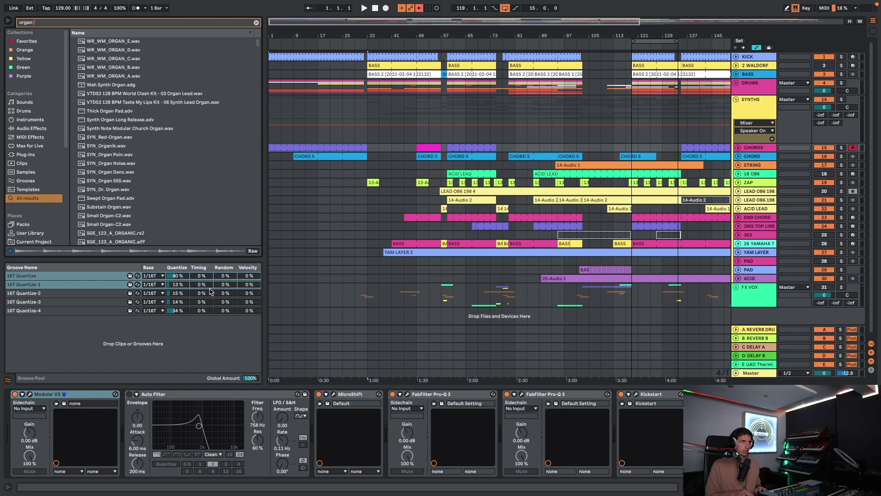
text( yam)
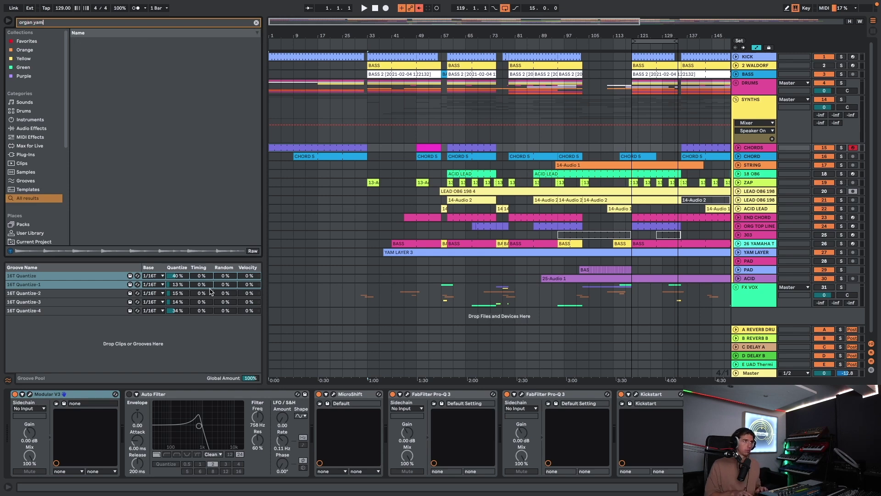
text(aorgan y)
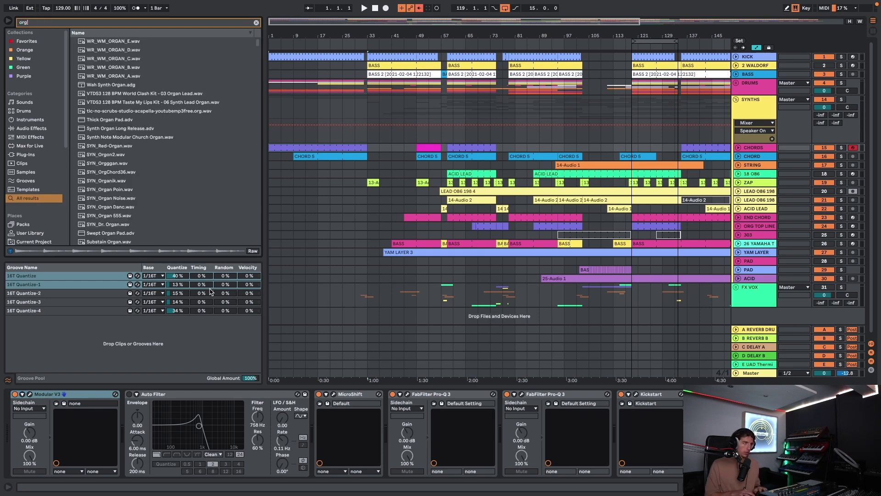
key(BackSpace)
key(BackSpace)
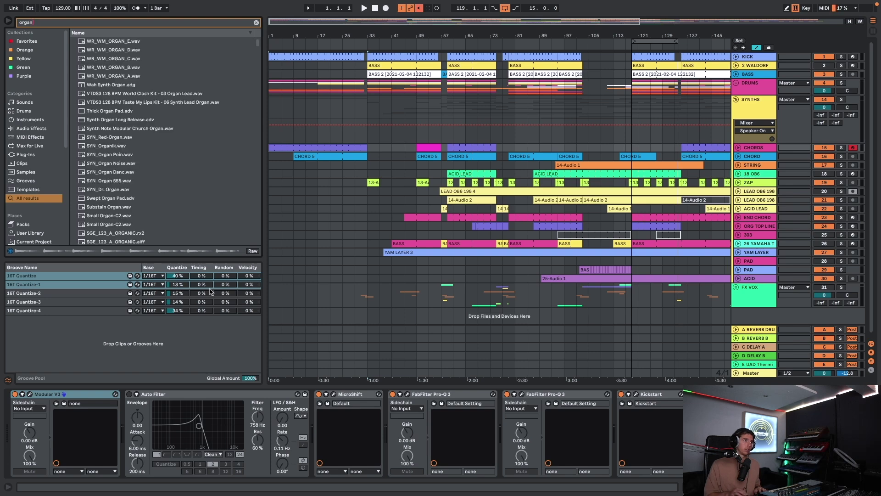
Step: Audition organ samples from the search results, such as Small Organ-C2.wav, ORGAN14-1.wav and 96_JazzyOrgan_DX100_C6.wav
click(146, 224)
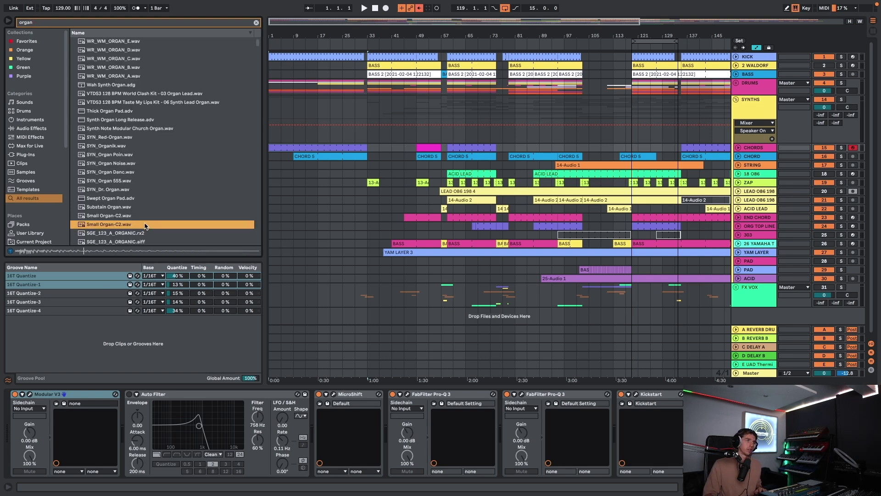
scroll(145, 225, down, 5)
click(135, 222)
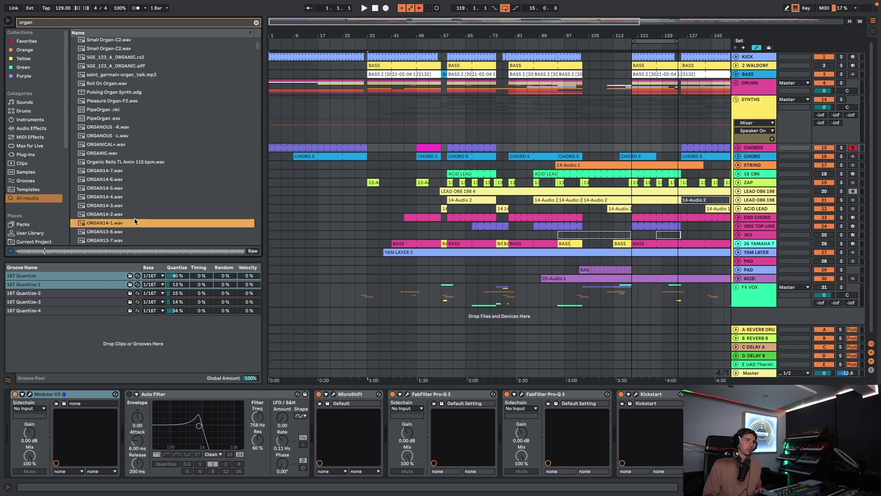
click(134, 171)
click(133, 162)
scroll(133, 170, down, 10)
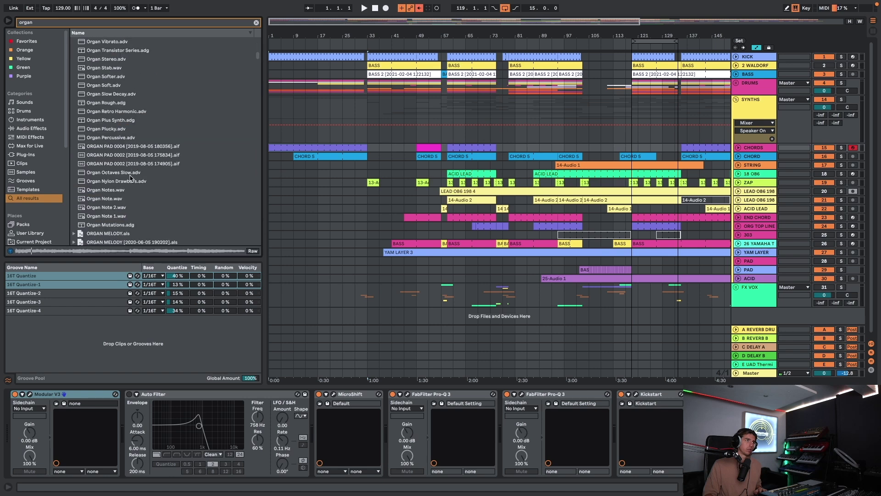
click(133, 173)
click(125, 111)
scroll(134, 161, down, 2)
scroll(138, 169, down, 10)
click(145, 190)
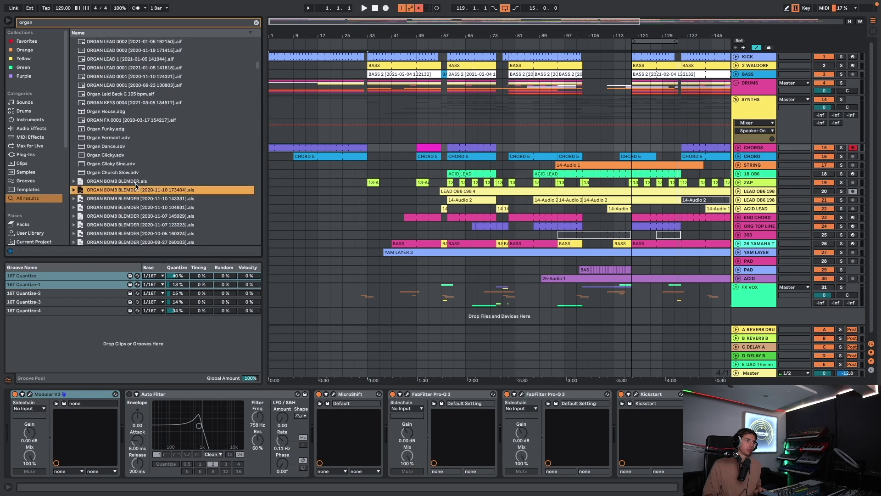
scroll(136, 185, down, 15)
scroll(134, 183, down, 20)
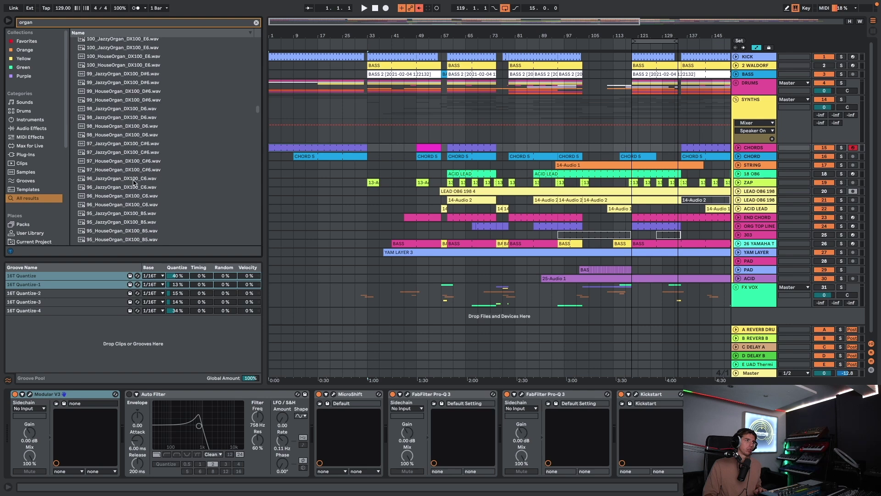
click(134, 182)
scroll(135, 188, down, 1)
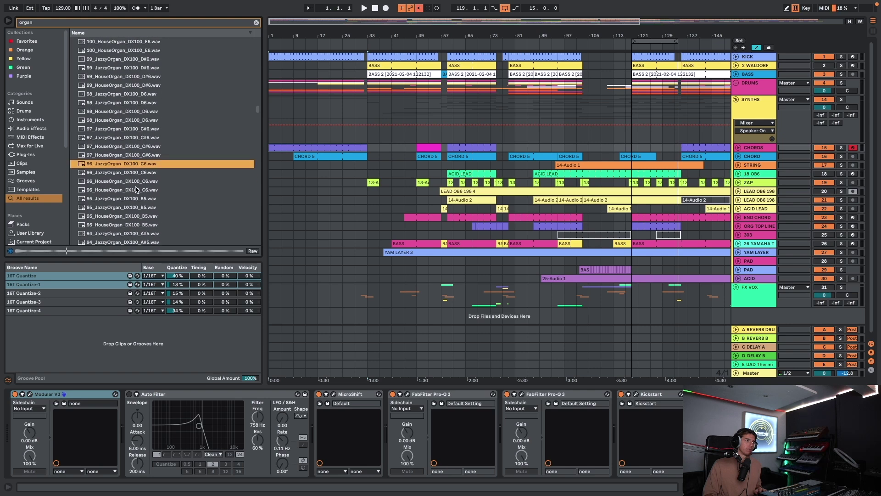
Step: Search the browser for "houseorga" and load 60_HouseOrgan_DX100_C3.wav onto the CHORDS track in place of Modular V3
key(ctrl+f)
text(houseorga)
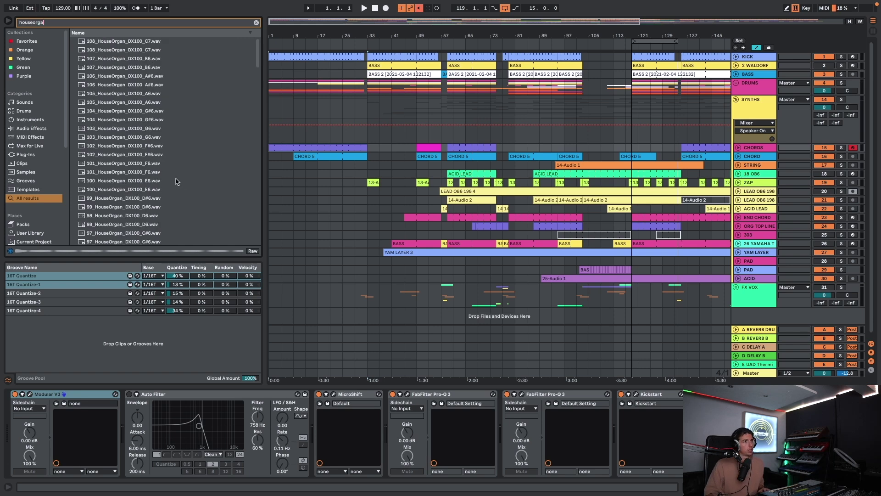
scroll(161, 185, down, 5)
click(146, 133)
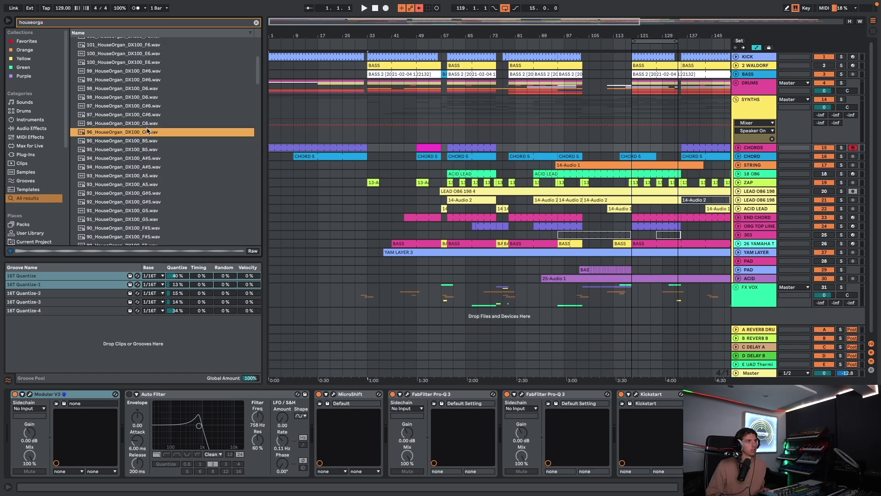
scroll(137, 133, down, 20)
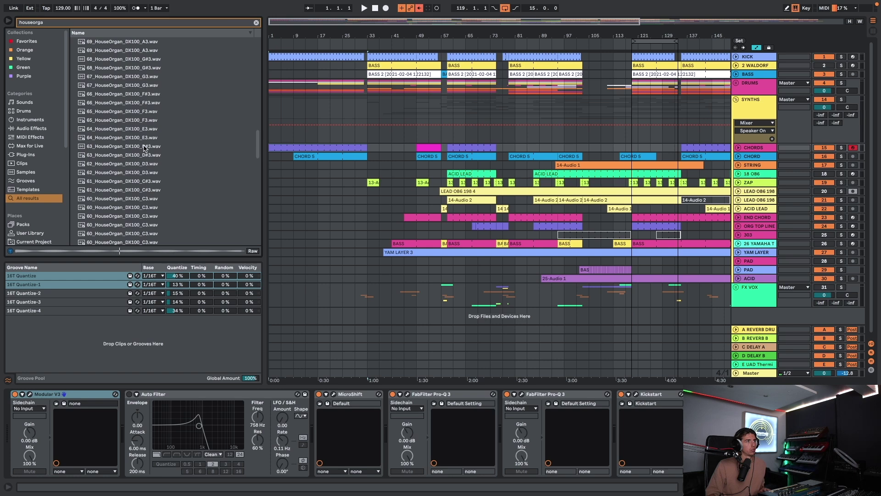
scroll(146, 134, down, 10)
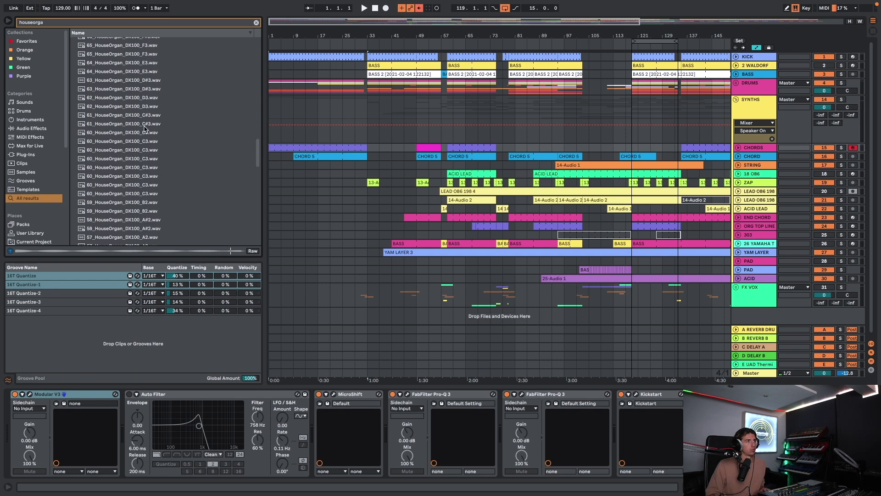
click(144, 151)
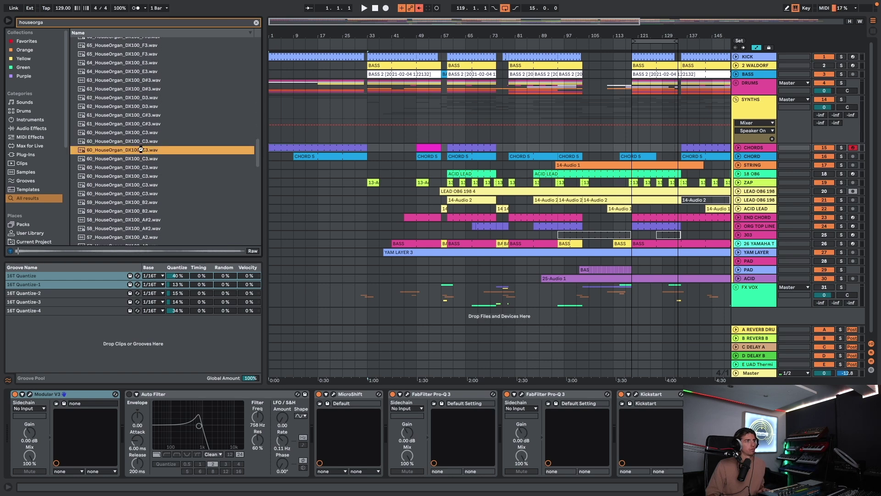
Step: Play the CHORDS track soloed, compare its organ sound with Auto Filter on and off, and release the solo
key(space)
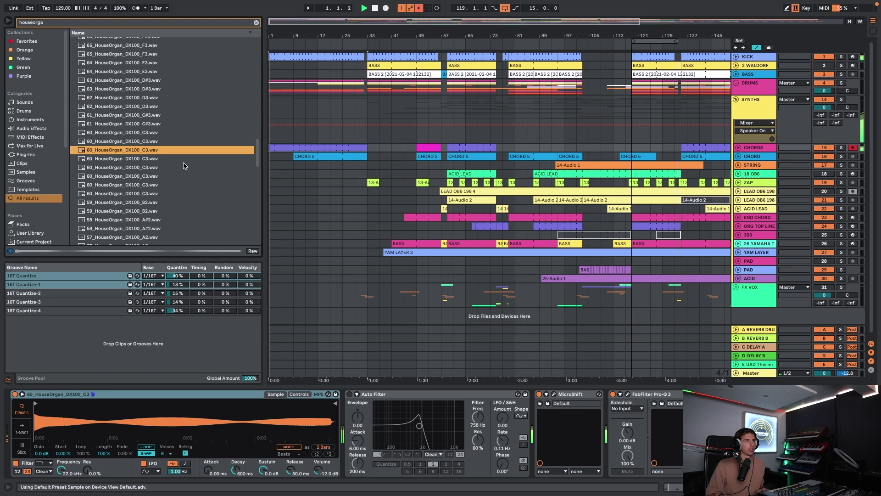
click(841, 148)
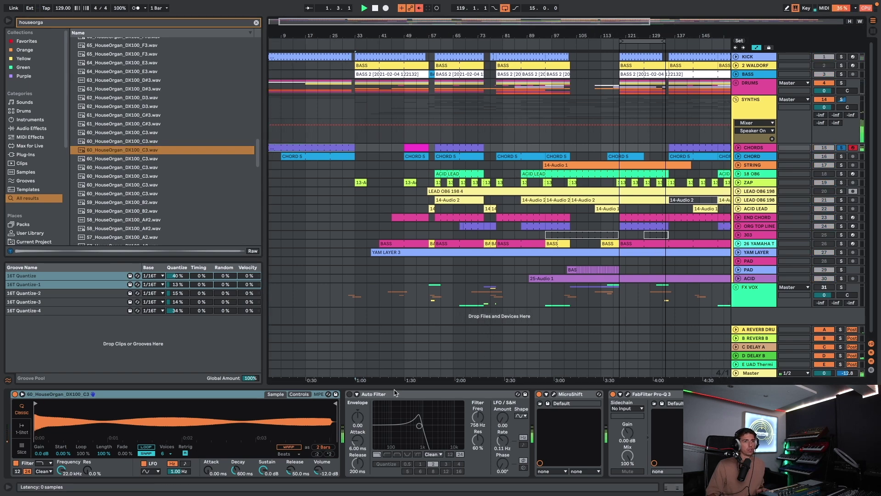
click(349, 393)
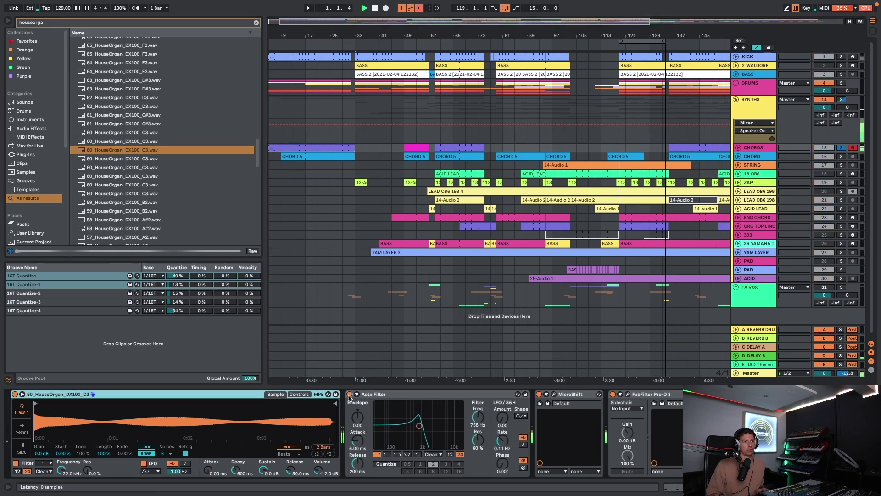
click(350, 394)
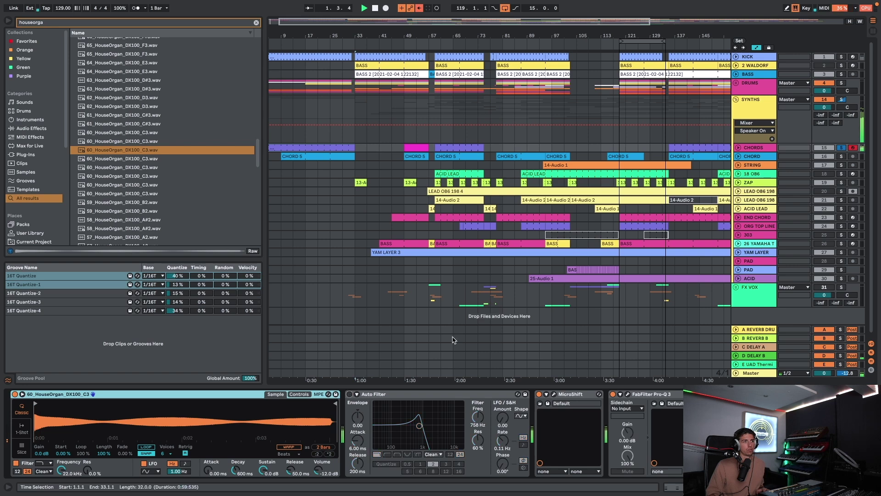
click(841, 148)
Step: Unfold the CHORDS track, stop playback and hide the browser
drag(740, 150, 739, 182)
mouse_move(817, 157)
mouse_down()
mouse_move(817, 170)
mouse_move(821, 157)
mouse_up()
key(space)
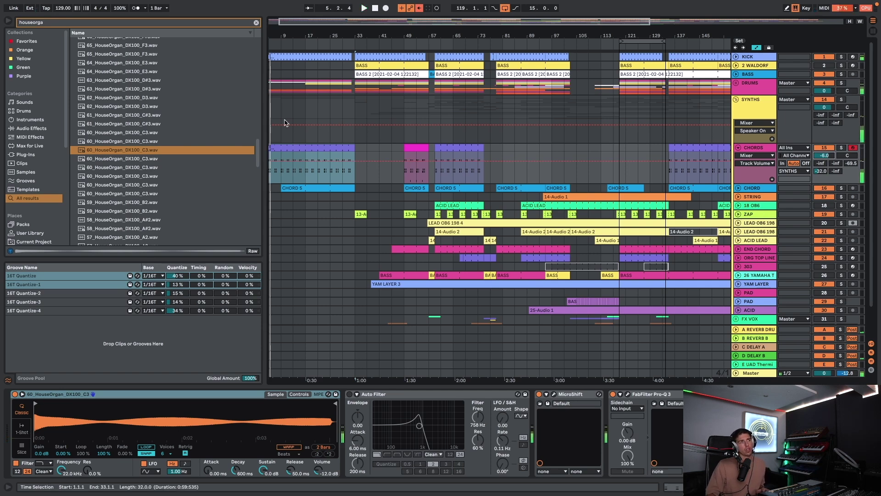
click(8, 21)
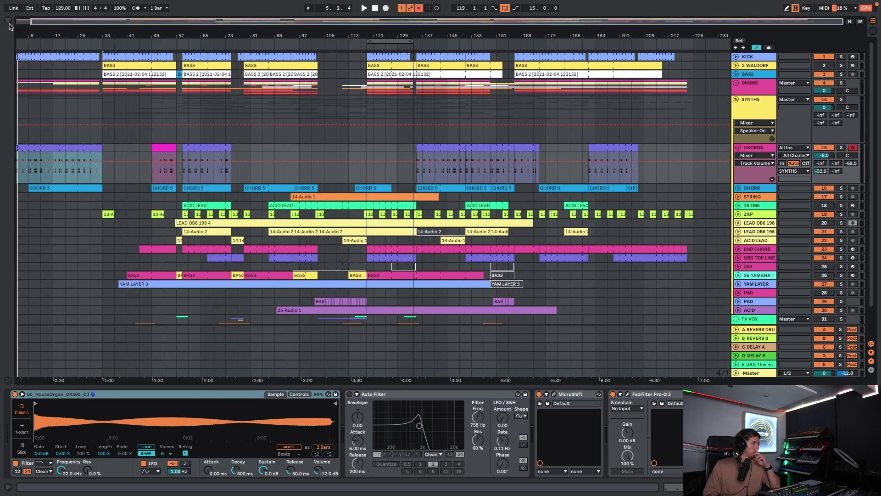
Step: Open the notes of the first CHORDS clip and play the arrangement from bar 1
double_click(31, 143)
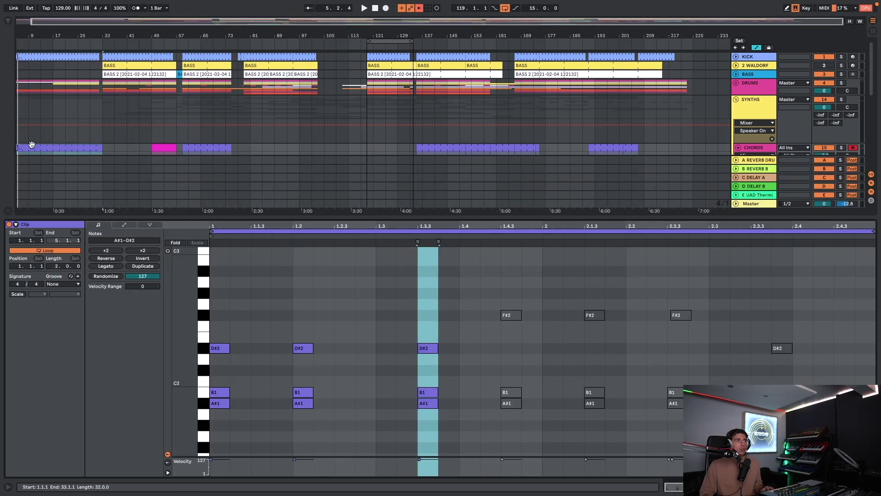
key(space)
scroll(709, 117, down, 3)
scroll(754, 139, down, 1)
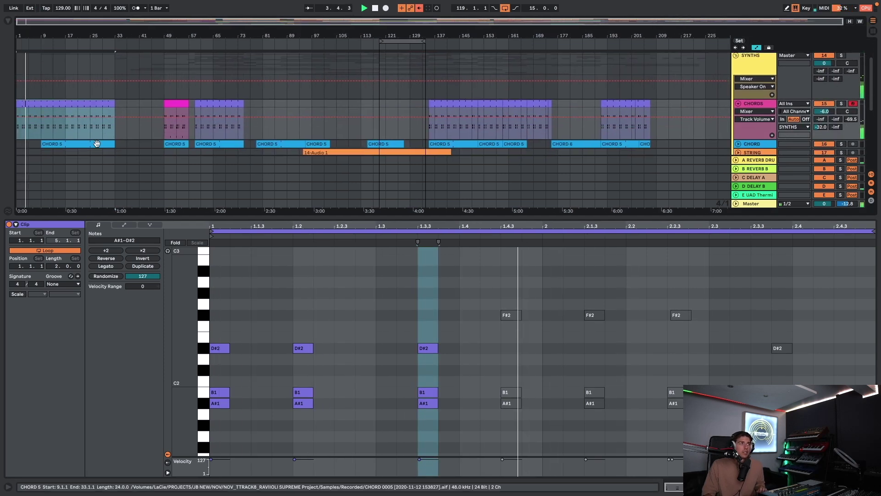
Step: Open the CHORD 5 audio clip and unfold the CHORD track to compare its hits with the CHORDS clip from bar 9
click(273, 144)
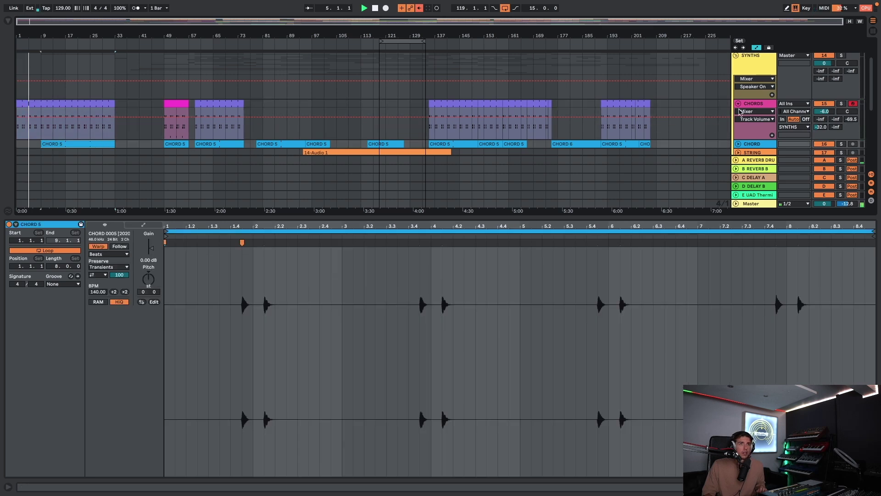
click(738, 106)
click(737, 107)
click(42, 144)
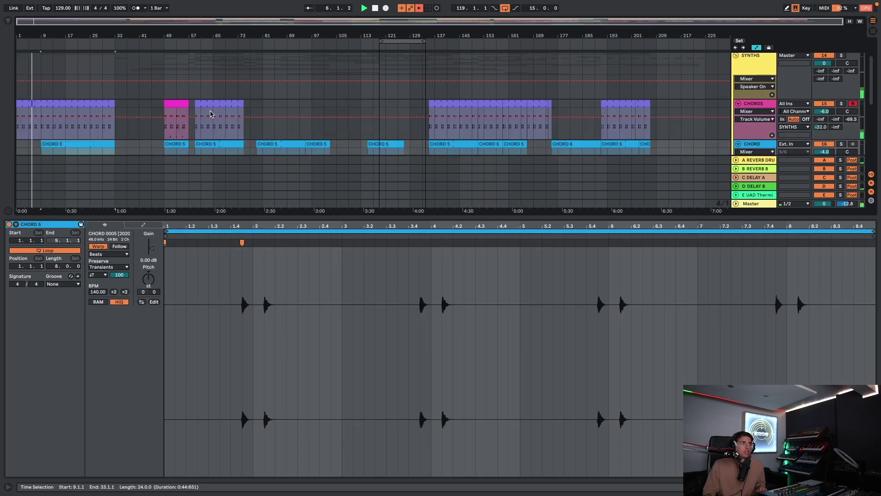
scroll(42, 119, down, 2)
drag(45, 37, 46, 76)
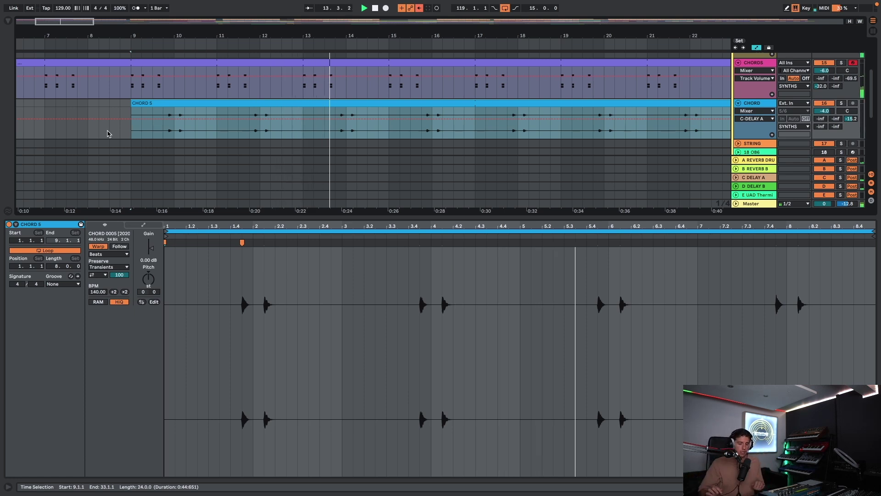
key(minus)
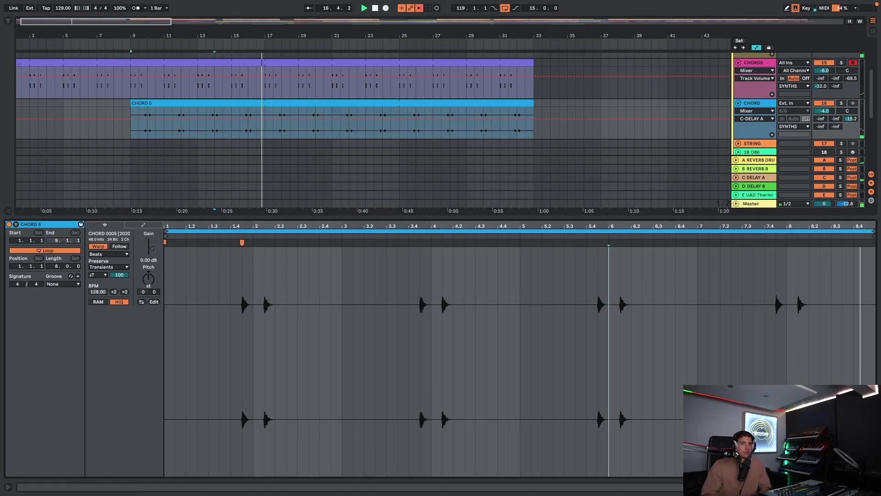
Step: Loop eight bars from bar 17 over the CHORD 5 clip and solo the CHORDS and CHORD tracks
key(ctrl+alt+l)
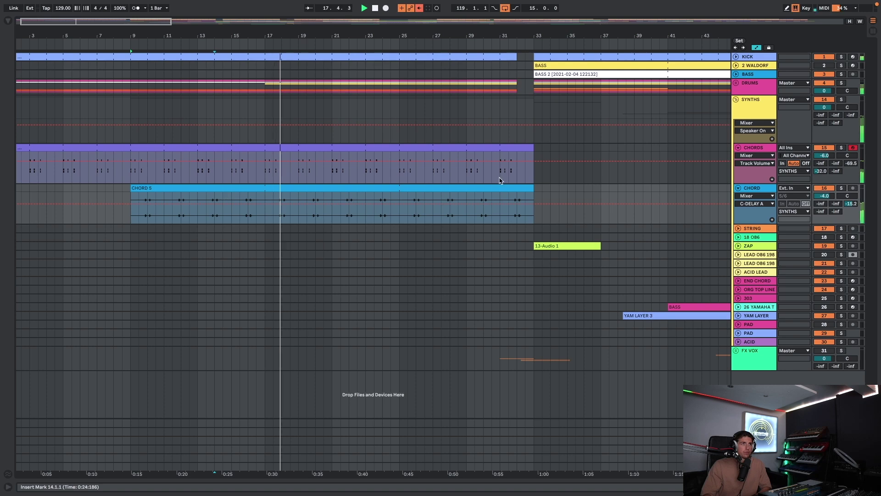
drag(399, 215, 265, 218)
key(ctrl+l)
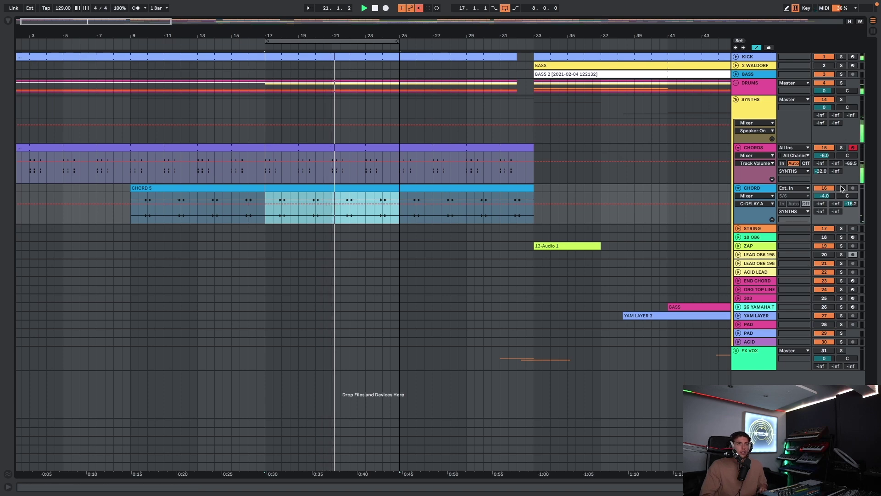
click(841, 147)
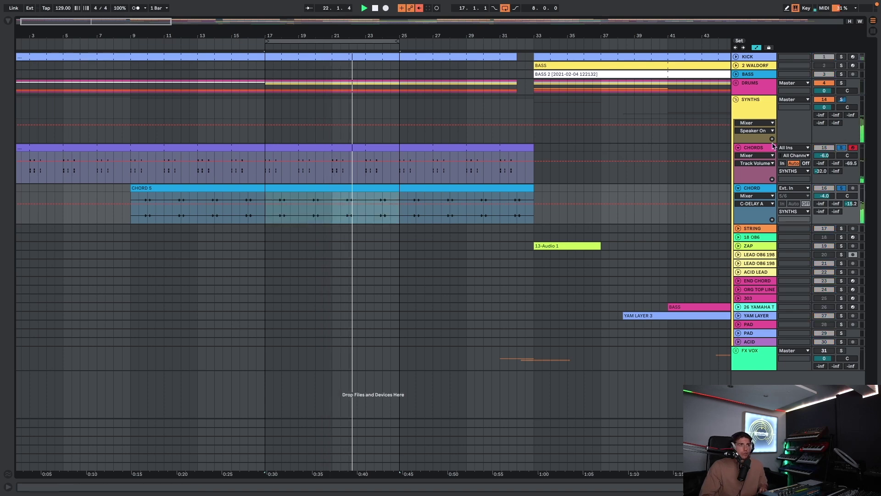
key(space)
Step: Open the soloed CHORDS clip's notes and listen to its pattern from bar 1
click(373, 148)
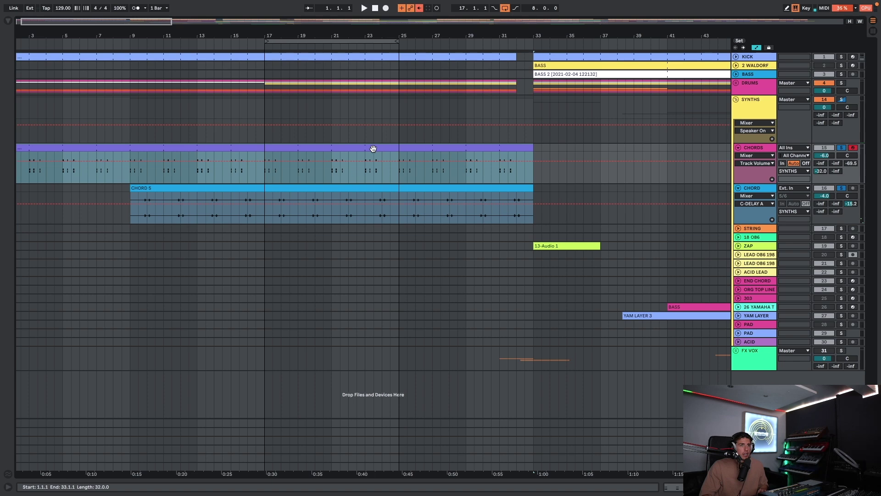
double_click(368, 147)
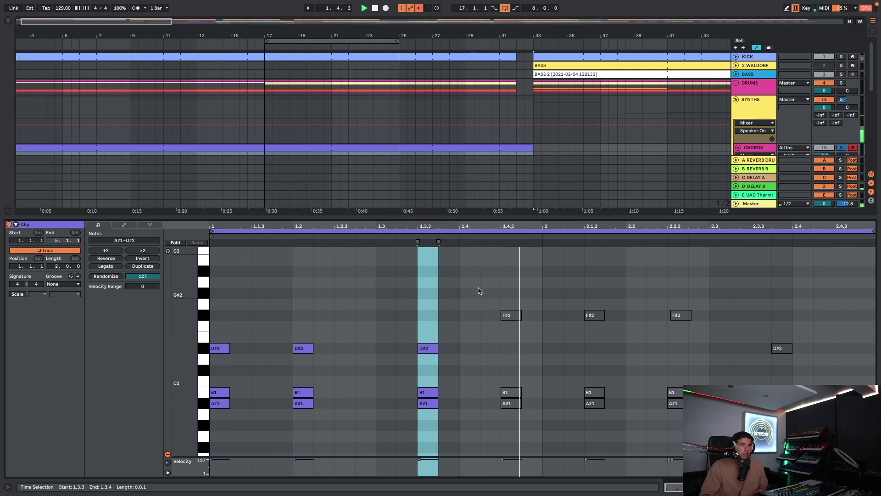
scroll(821, 127, down, 3)
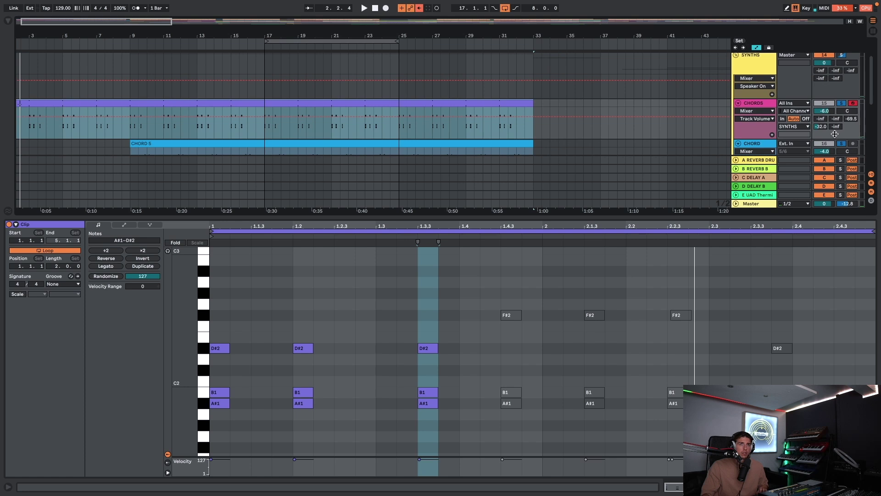
Step: Inspect the CHORD 5 audio clip and play the bar 17 to 25 loop with both chord tracks soloed
click(301, 143)
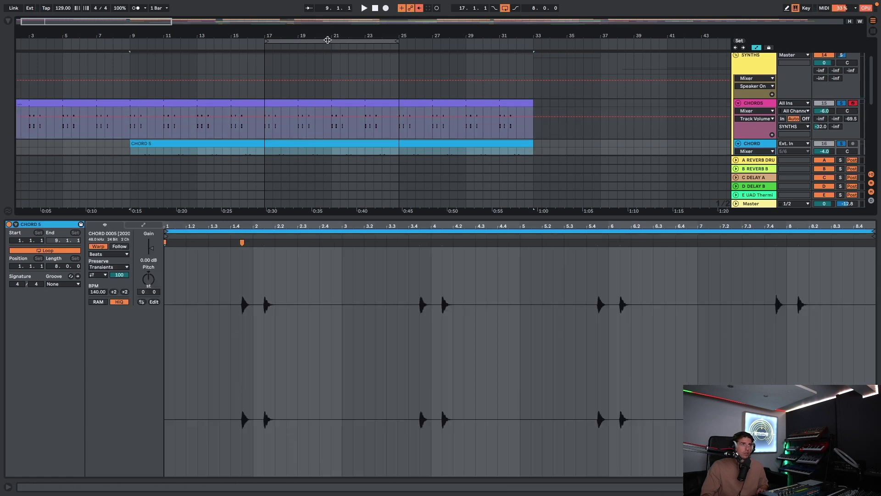
click(328, 40)
key(space)
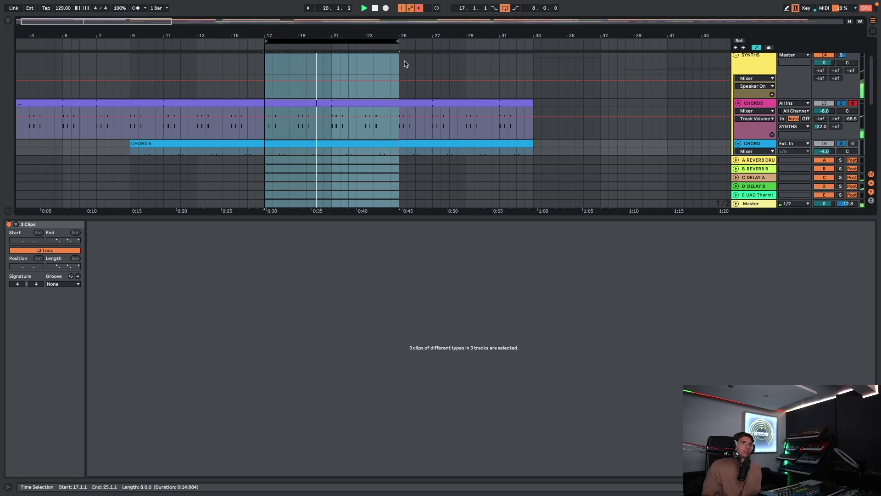
Step: Display the CHORD track's device chain and fold the CHORD and CHORDS tracks
click(757, 145)
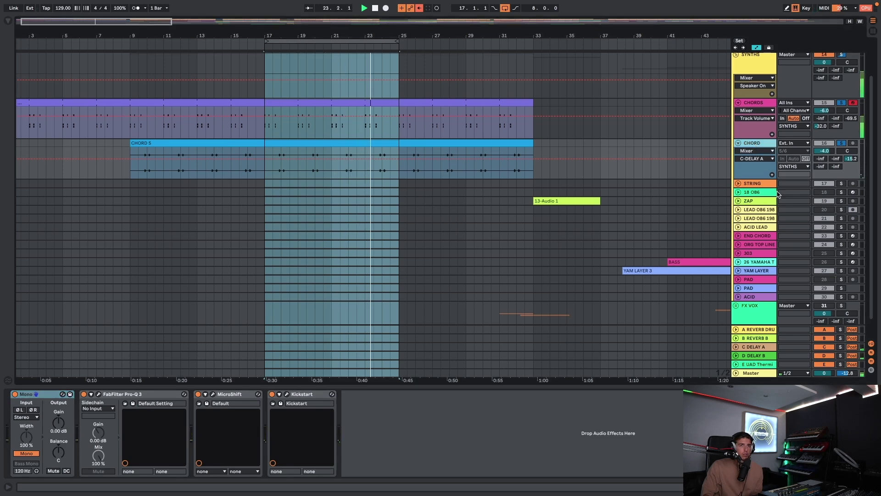
scroll(748, 309, up, 1)
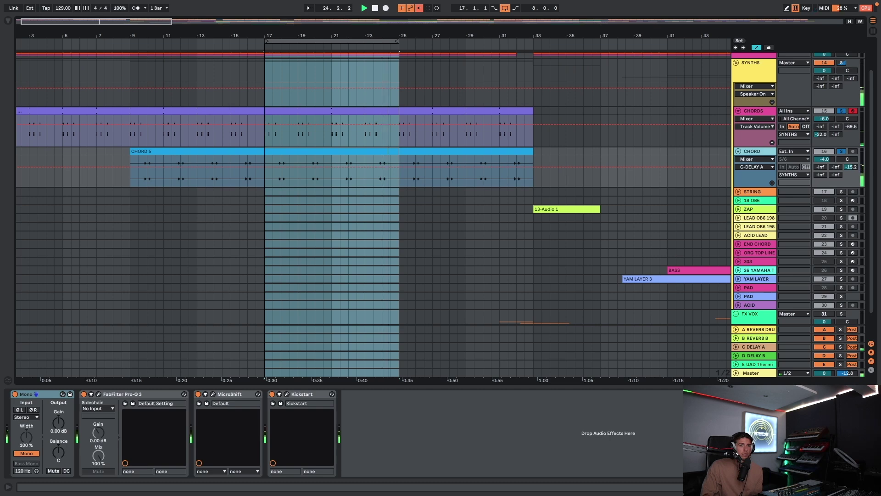
key(ctrl+alt+l)
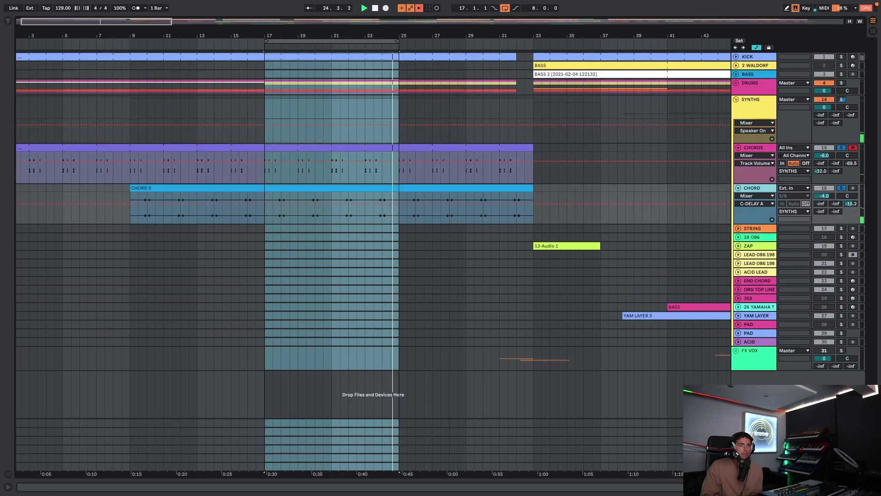
click(739, 188)
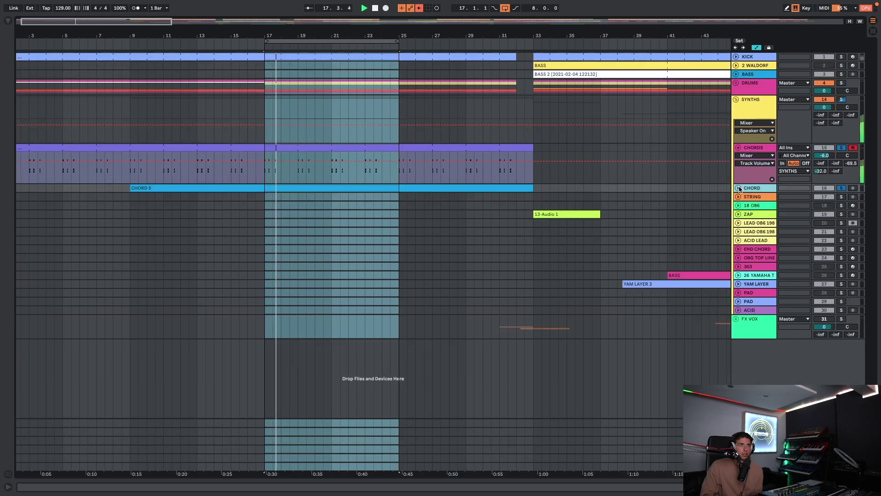
click(738, 148)
key(ctrl+alt+l)
Step: Inspect the MicroShift and FabFilter Pro-Q 3 settings on the CHORD track, and show the CHORDS track's devices
click(200, 403)
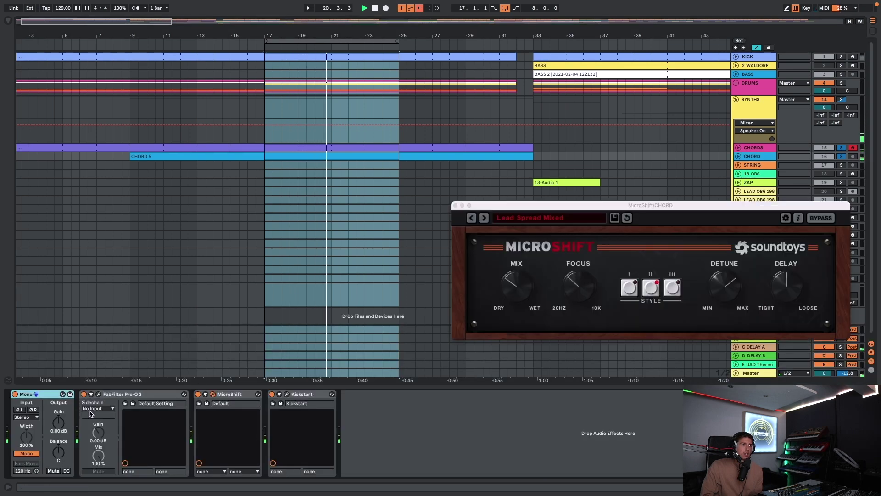
click(125, 404)
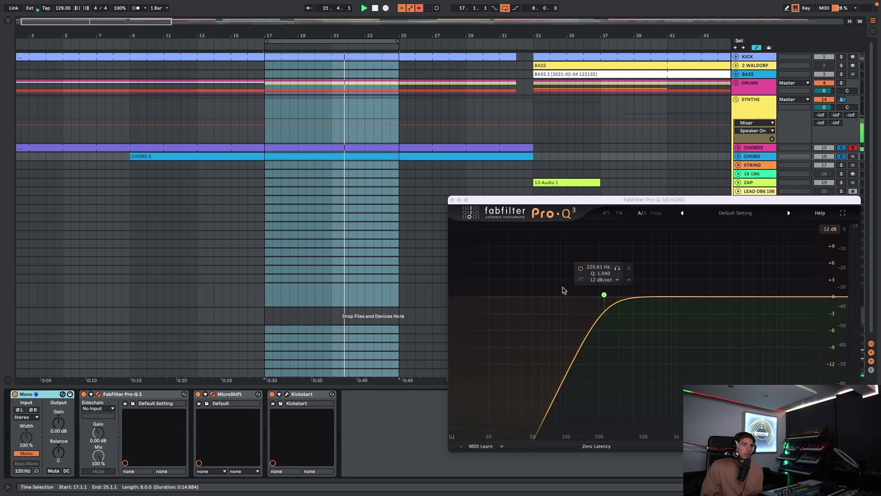
click(199, 404)
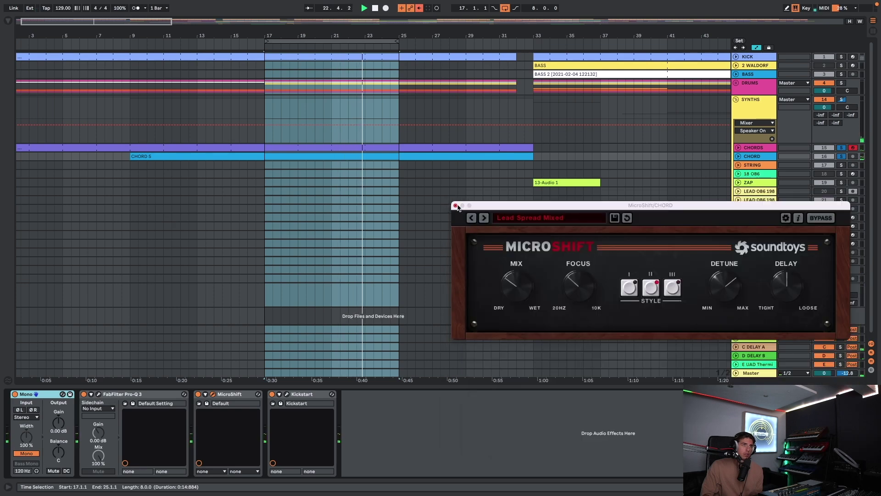
click(457, 207)
click(775, 147)
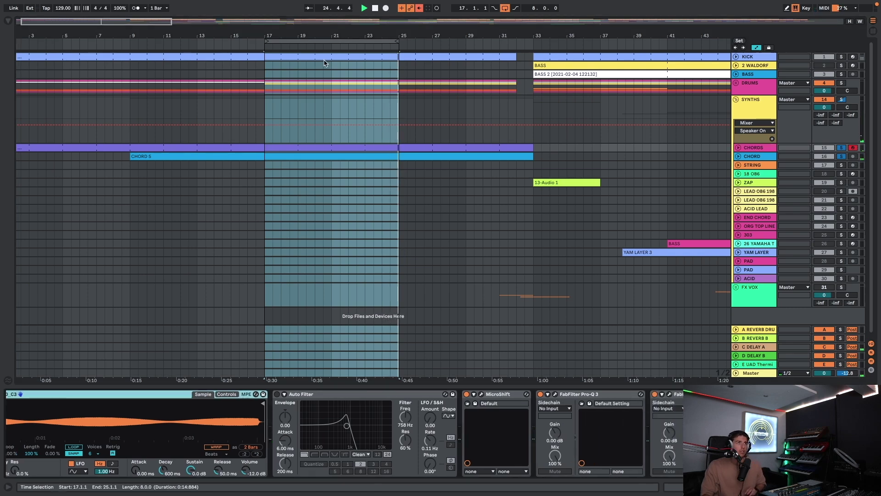
Step: Move the eight-bar loop to start at bar 29 and unfold the FX VOX group to reach its audio tracks
drag(321, 41, 525, 64)
key(space)
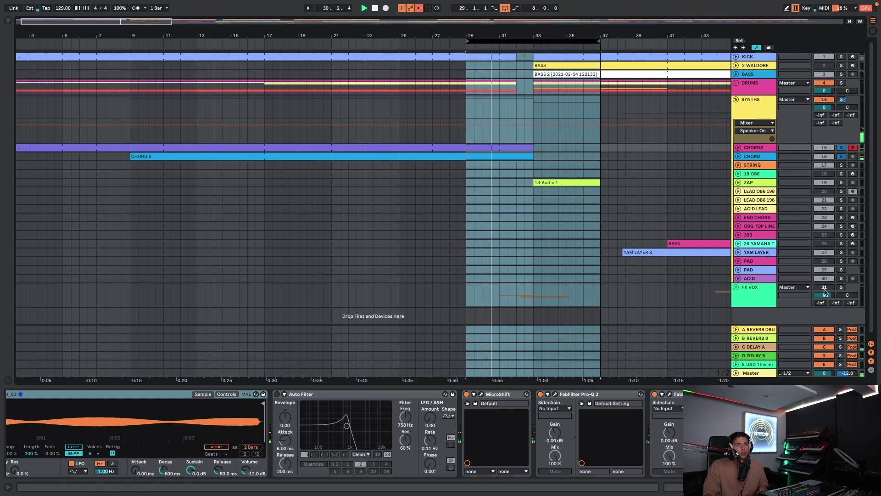
click(736, 286)
scroll(675, 274, down, 3)
scroll(681, 270, down, 5)
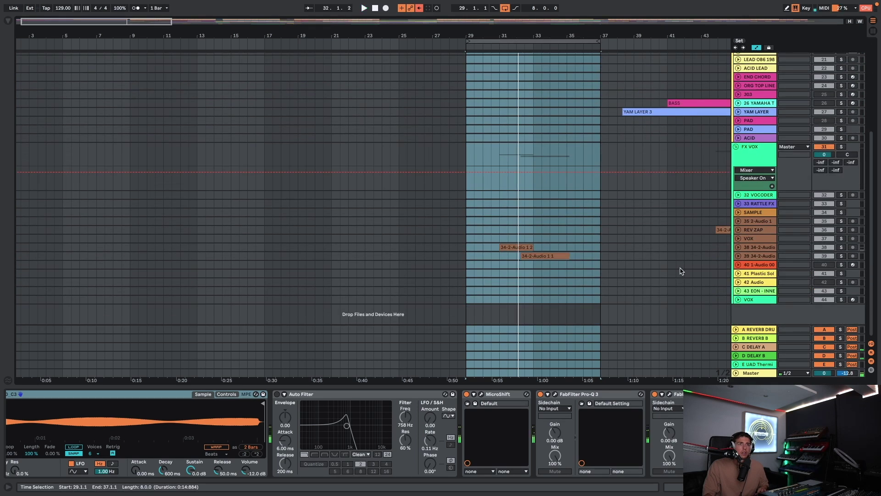
Step: Solo and unfold FX VOX tracks 38 and 39, and listen to their 34-2-Audio clips from bar 31
click(766, 249)
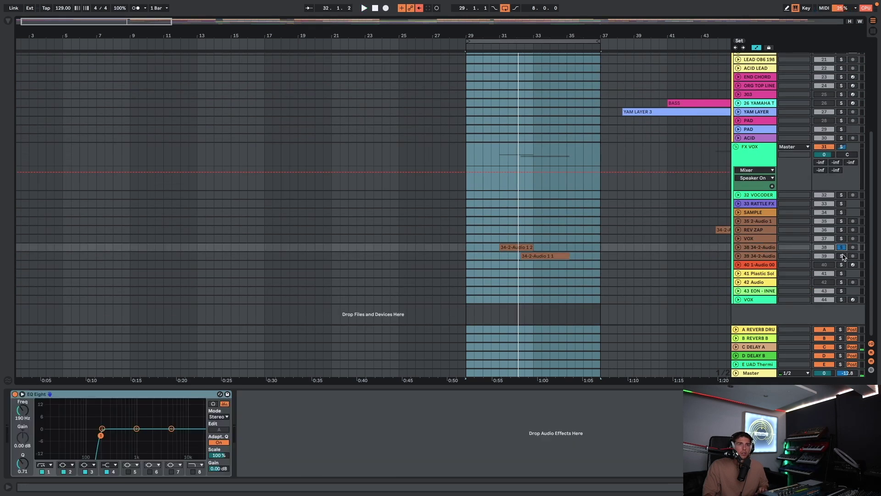
click(738, 247)
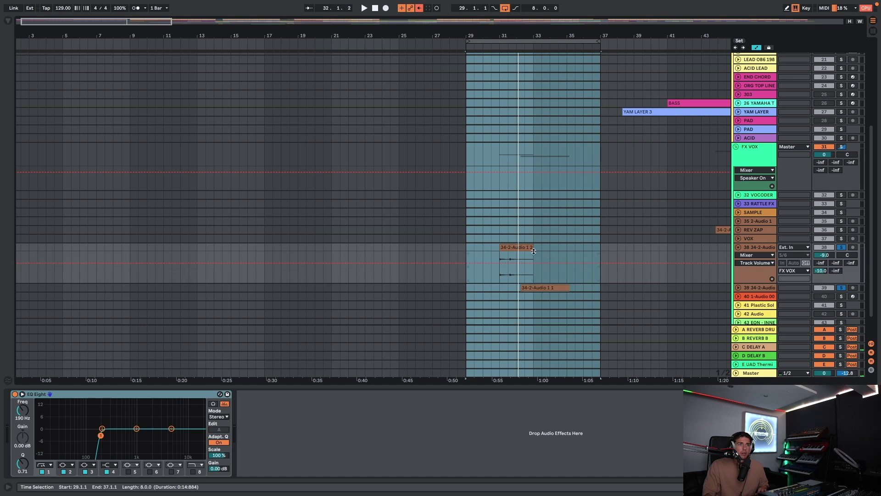
click(513, 249)
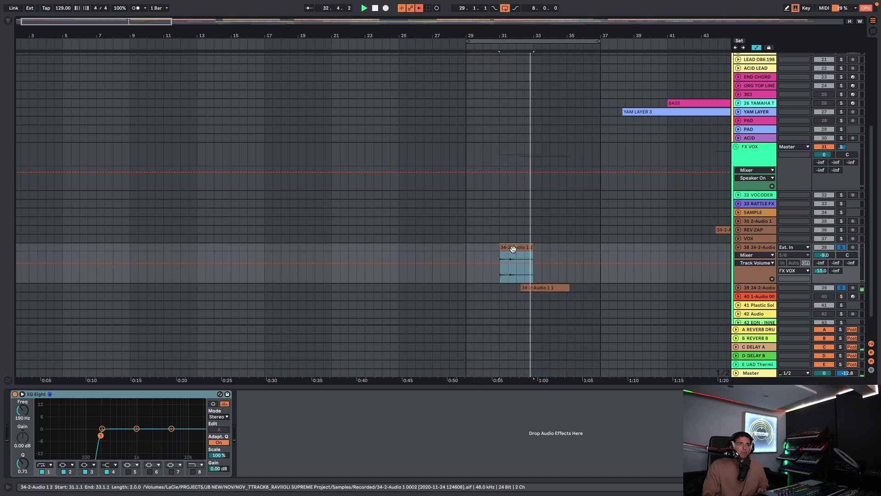
click(737, 288)
scroll(706, 287, down, 3)
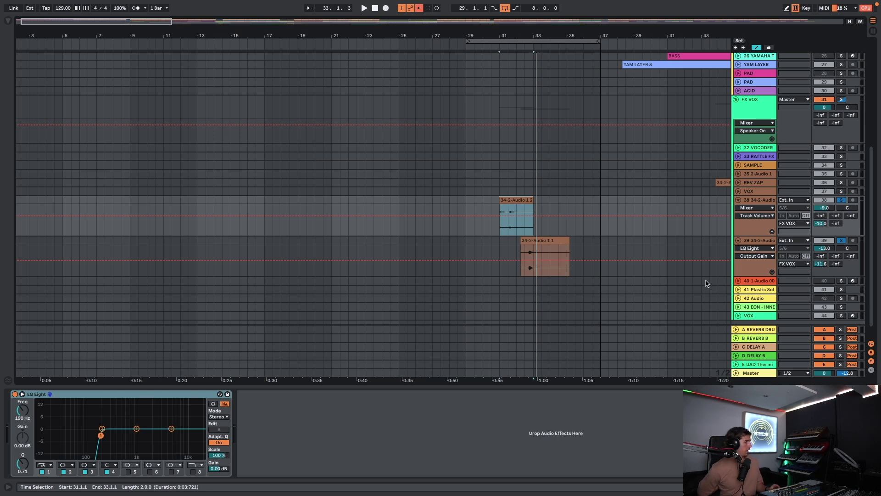
key(space)
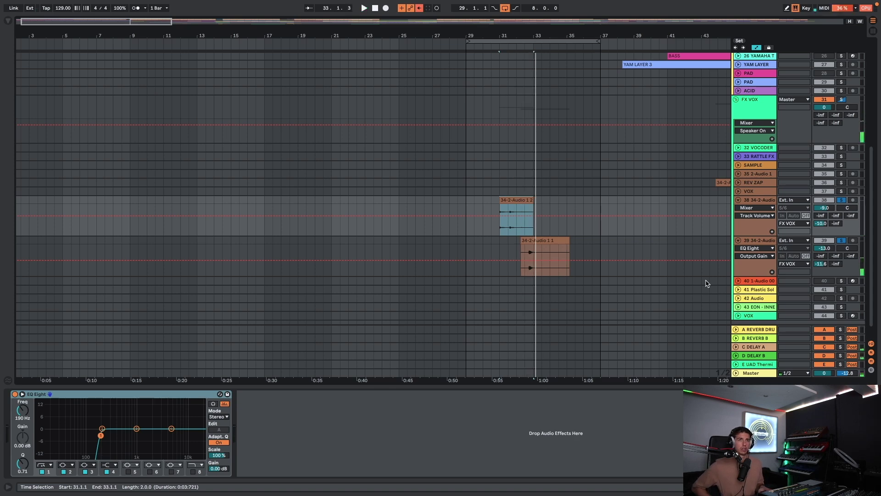
Step: Unsolo tracks 38 and 39 and play the two effect clips within the full mix
click(842, 240)
key(space)
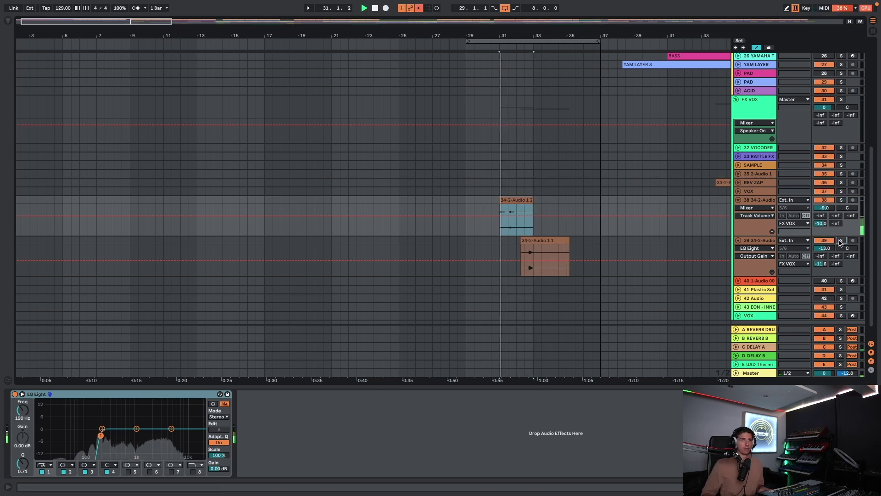
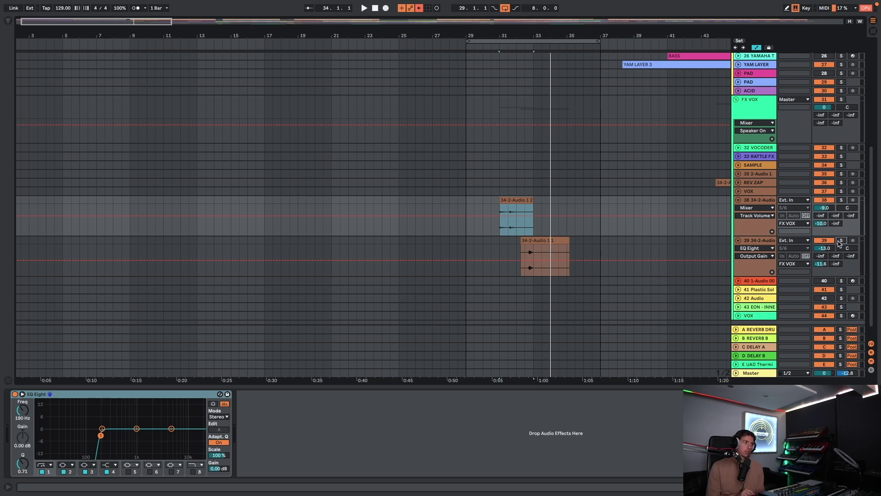
key(space)
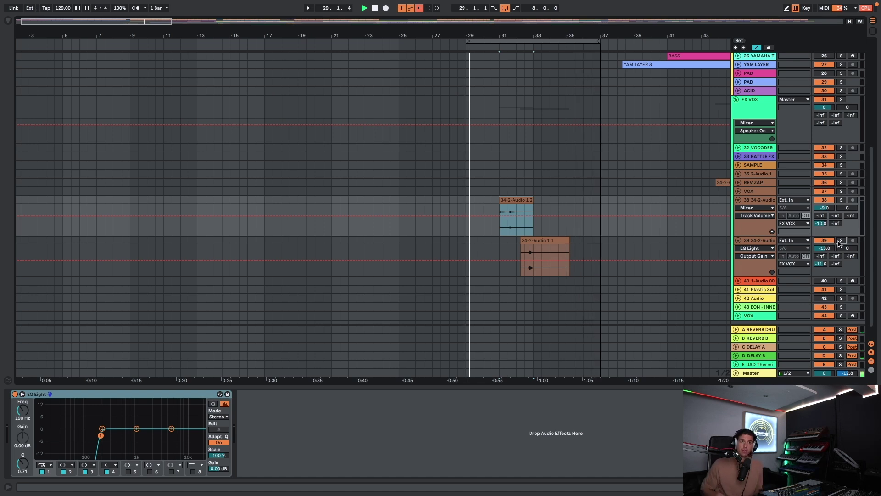
Step: Fold track 39, unfold the ZAP track and audition its 13-Audio 1 clip at bar 33, soloed and in the mix
click(738, 240)
scroll(637, 197, up, 6)
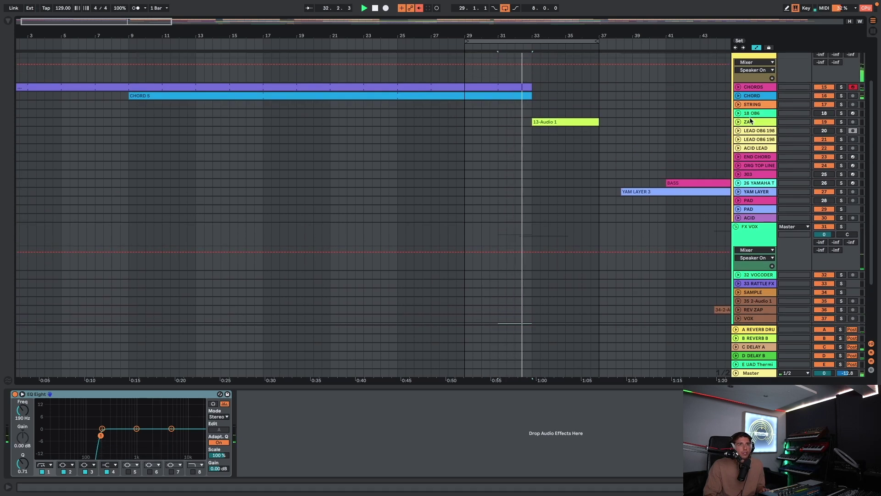
scroll(674, 133, up, 2)
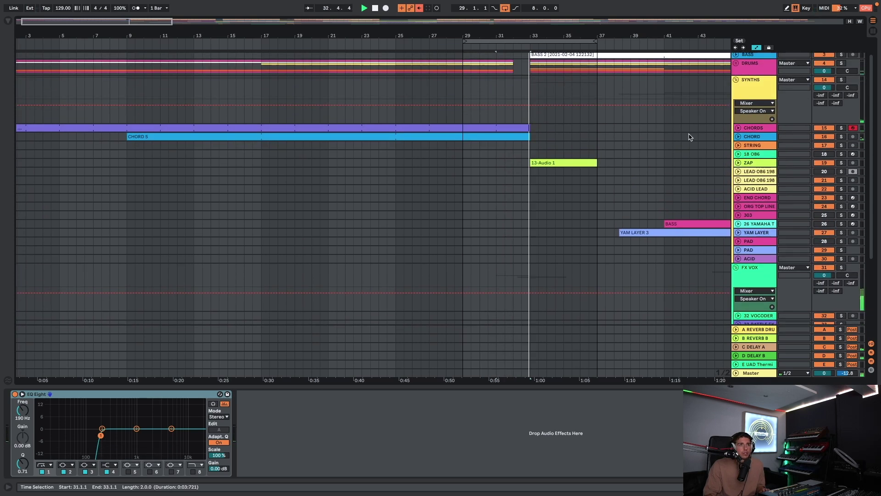
click(739, 163)
click(579, 169)
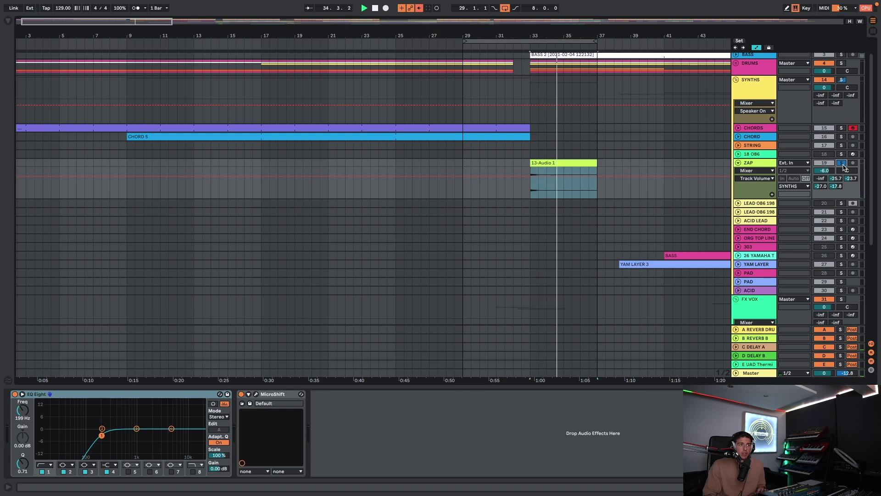
click(841, 163)
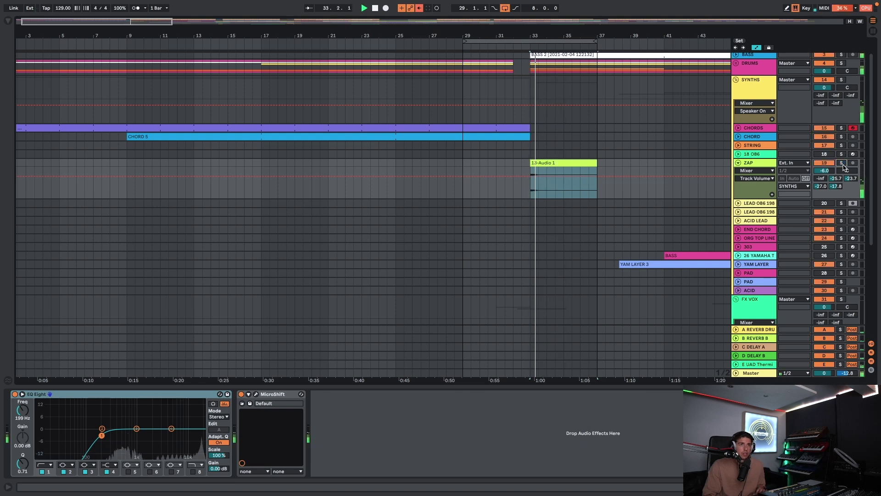
Step: Play the full-mix transition from bar 31 into the ZAP clip and fold the ZAP track
click(497, 164)
key(space)
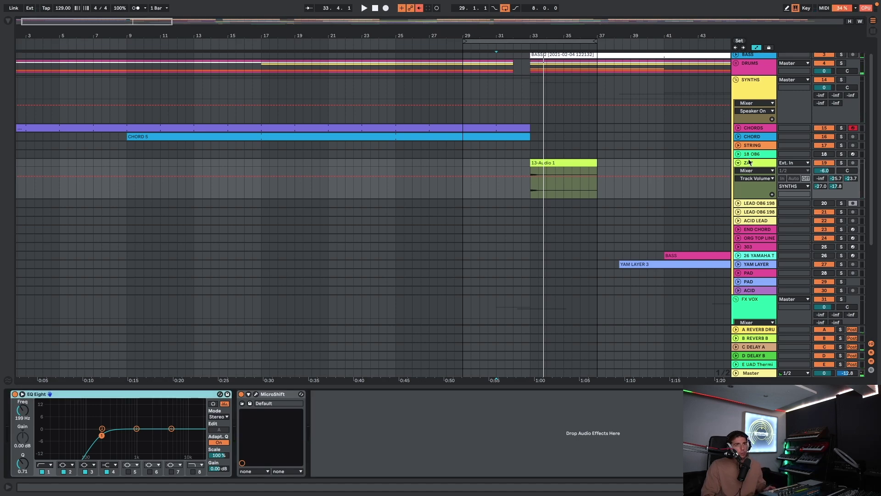
click(498, 163)
key(space)
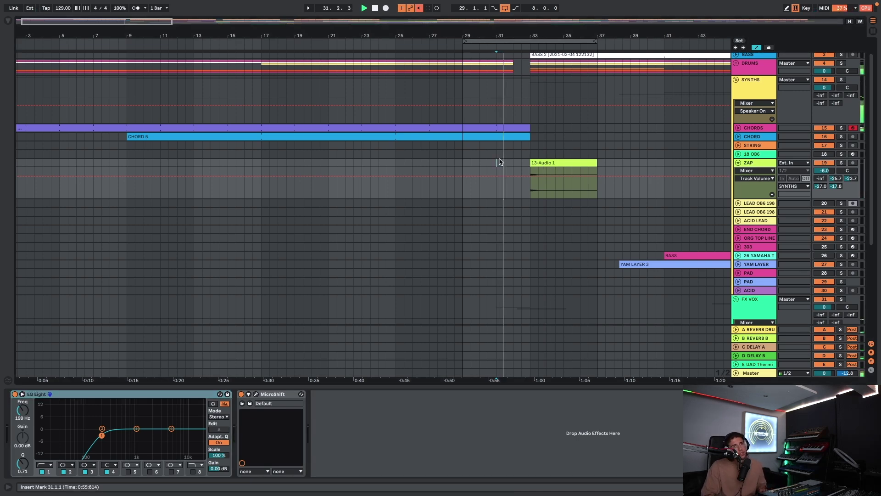
click(738, 164)
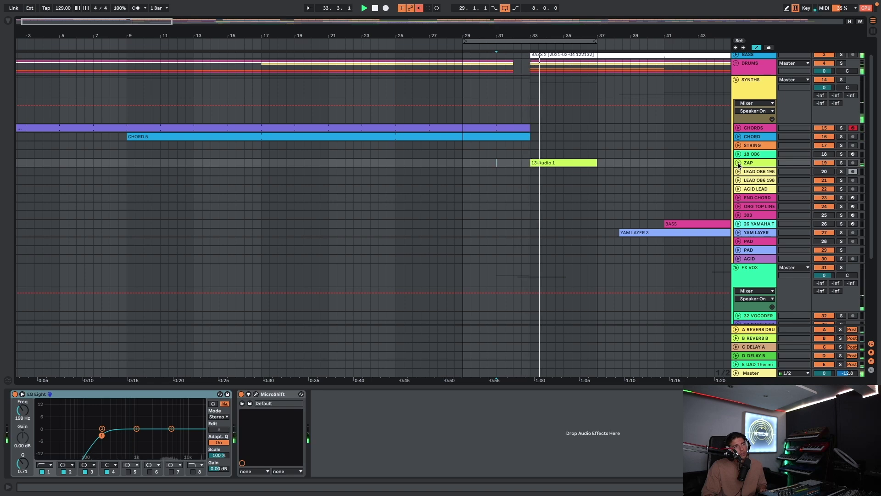
Step: Move the eight-bar loop to start at bar 41
scroll(630, 162, right, 5)
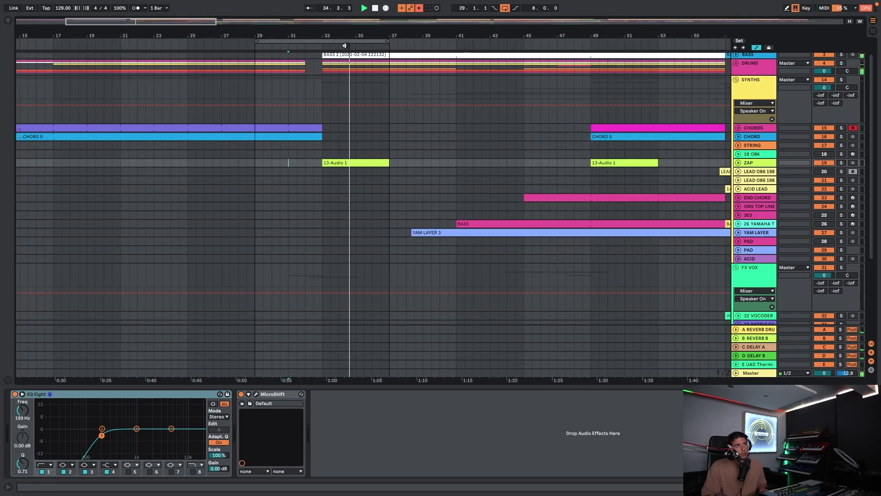
drag(343, 41, 550, 57)
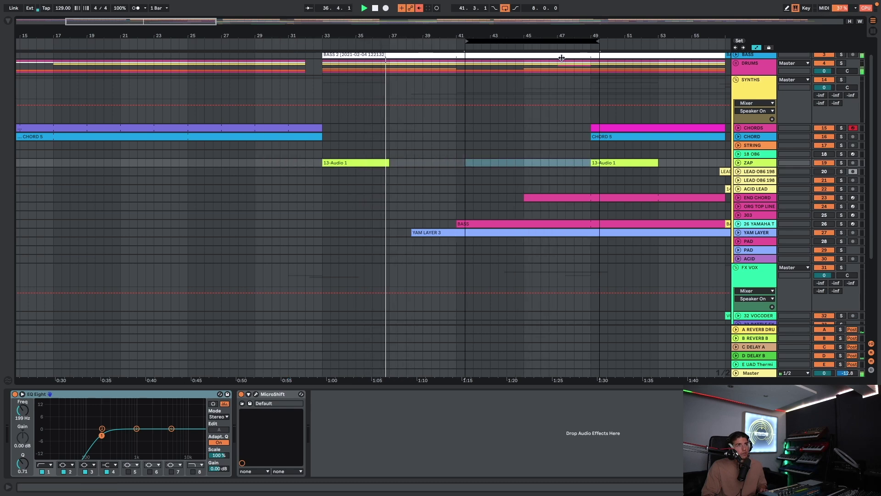
scroll(570, 102, right, 3)
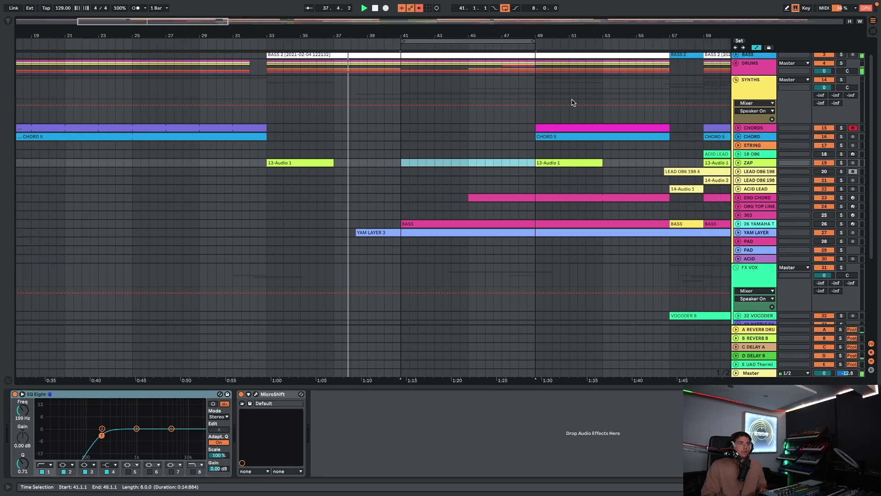
Step: Unfold the YAM LAYER track and listen to it soloed over the bar 41 loop, adding the BASS track to the solo
click(738, 233)
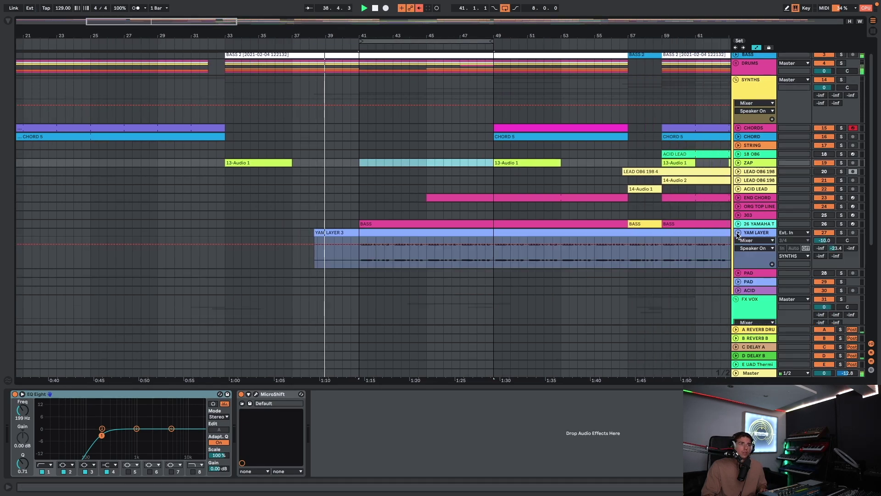
click(738, 233)
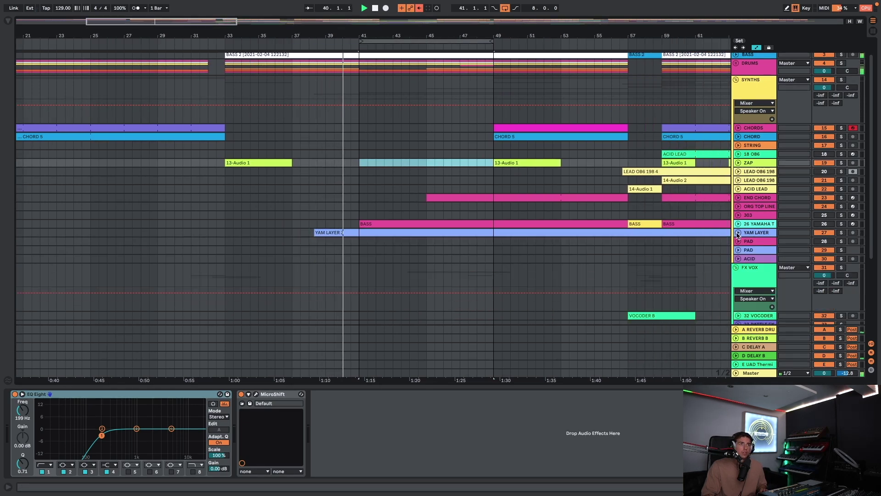
click(738, 234)
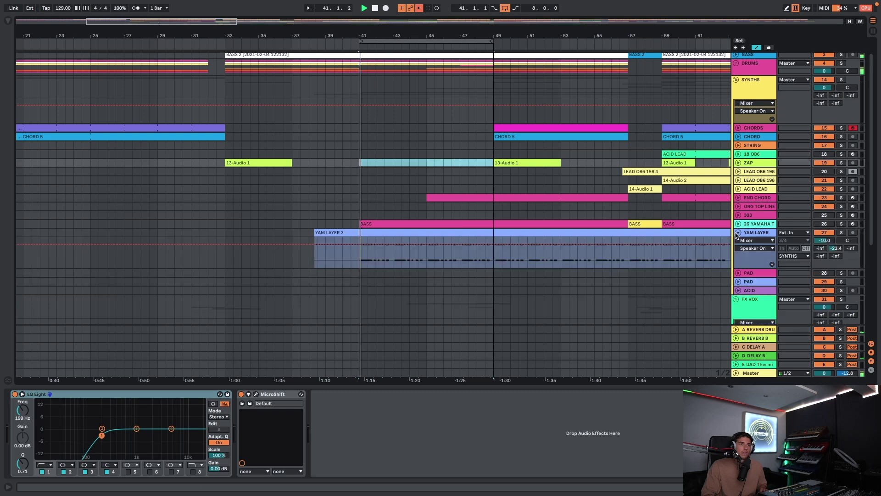
click(842, 232)
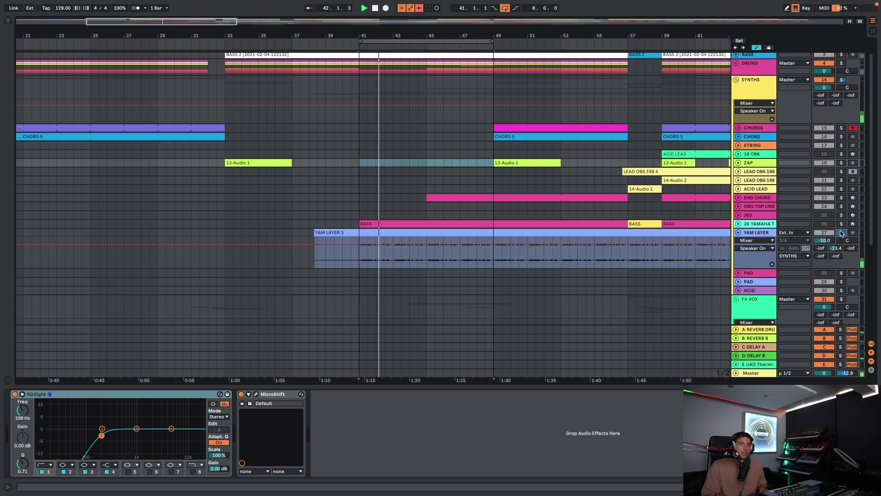
click(841, 233)
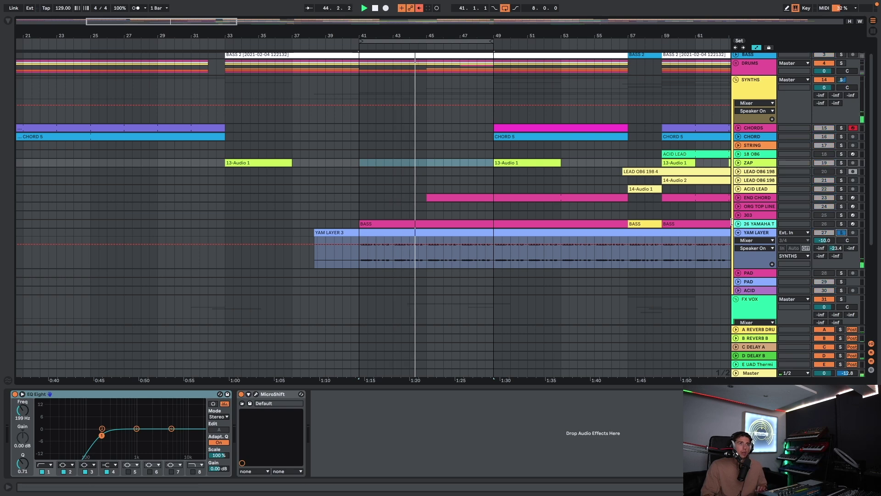
click(841, 54)
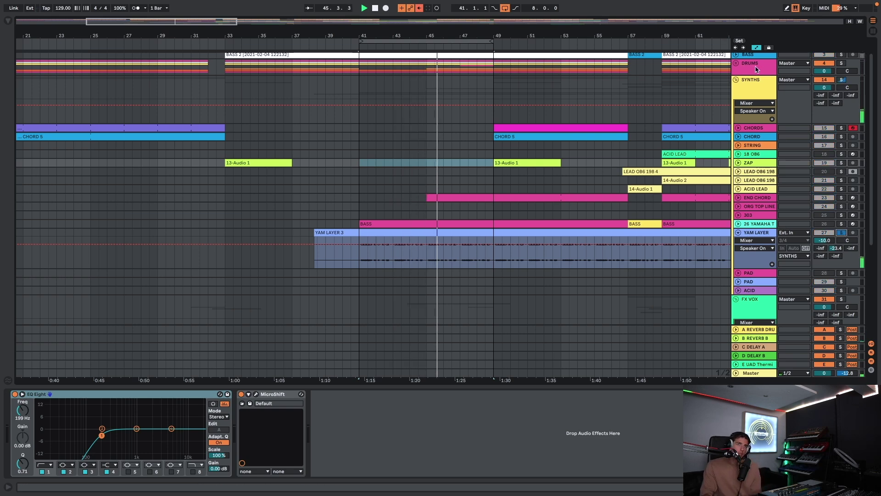
click(843, 233)
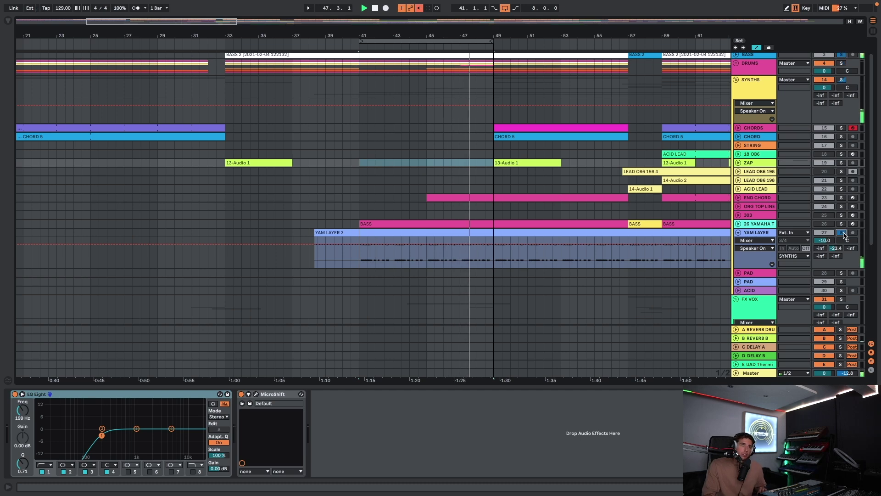
Step: Remove the solo from YAM LAYER, listen to it in the full mix and fold the track
click(842, 232)
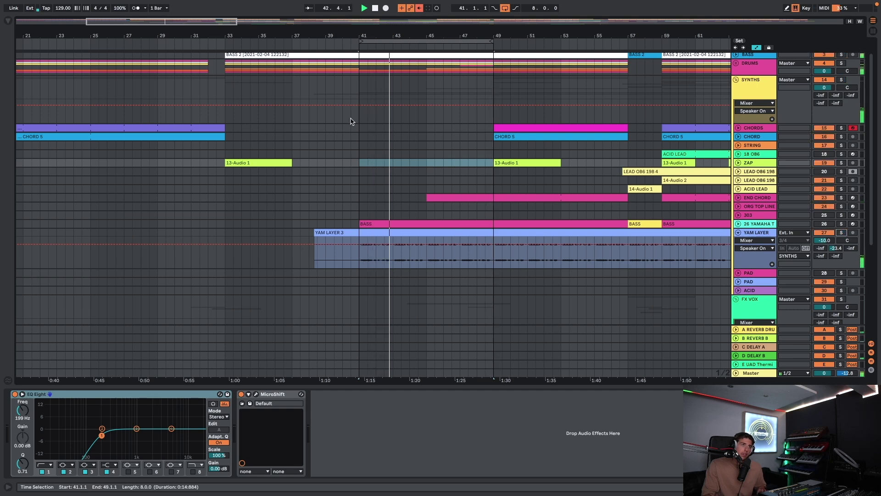
click(317, 164)
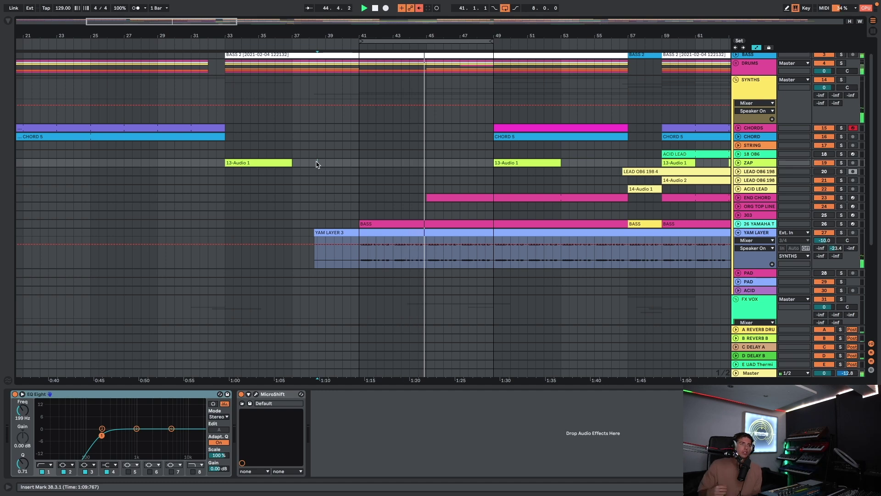
click(736, 232)
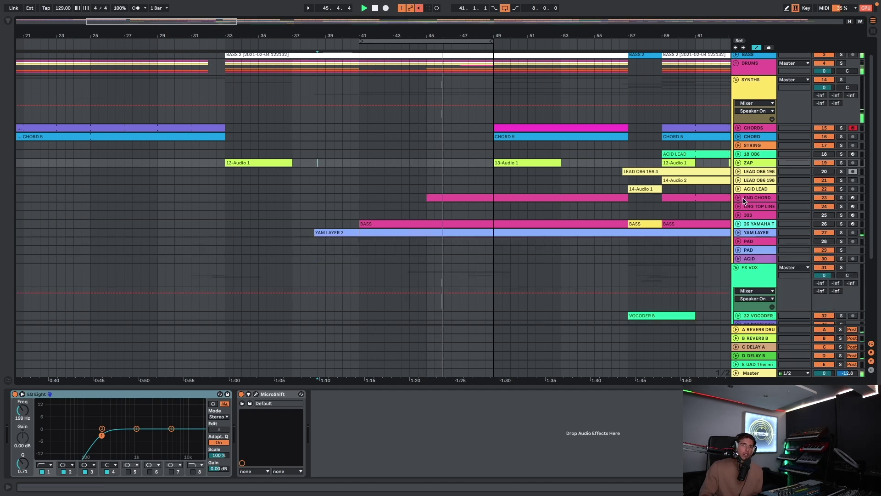
Step: Unfold the END CHORD track and check its clip starting at bar 45 while the mix plays
click(738, 198)
click(488, 198)
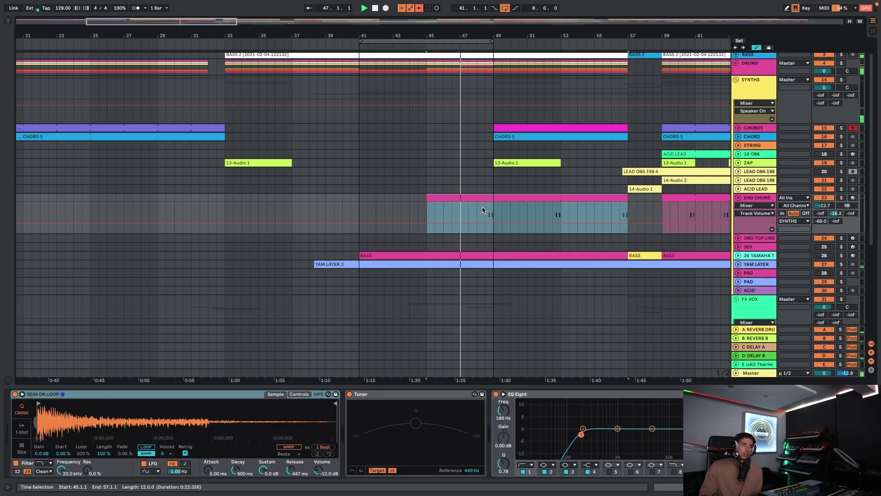
click(488, 212)
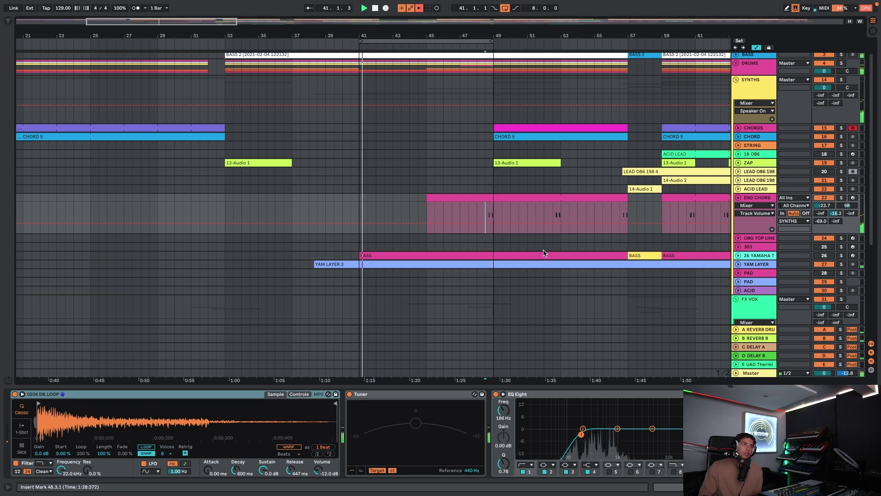
Step: Unfold the effect tracks 38, 39 and REV ZAP in the FX VOX group to show their clips
scroll(565, 266, down, 5)
scroll(564, 267, down, 2)
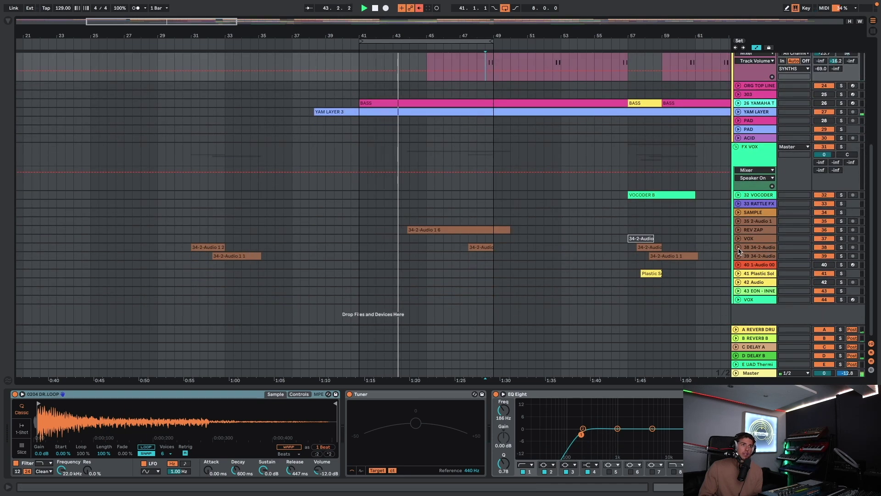
drag(737, 251, 738, 280)
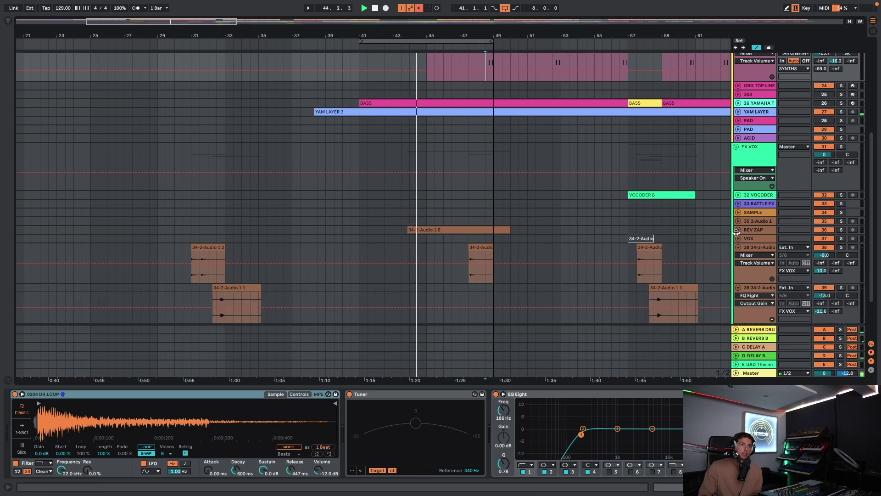
click(738, 230)
scroll(572, 243, down, 4)
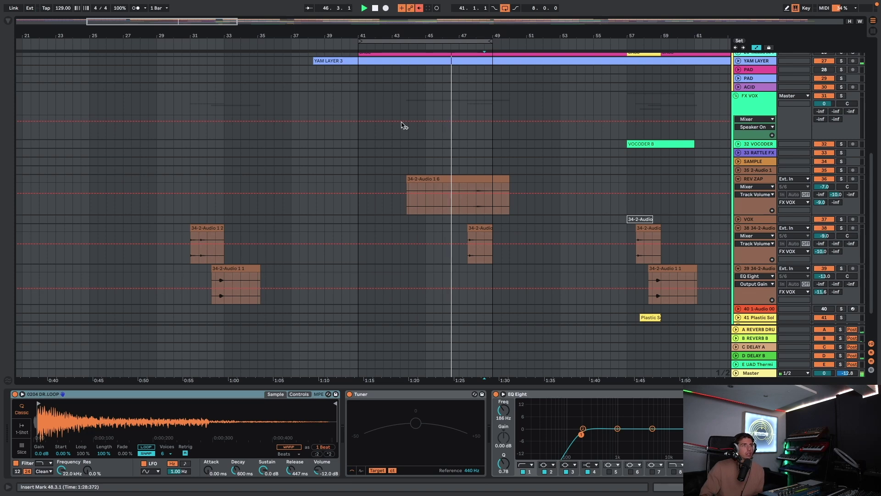
Step: Shorten the loop to the two bars from bar 47, listen to the transition and stop playback
drag(362, 41, 462, 42)
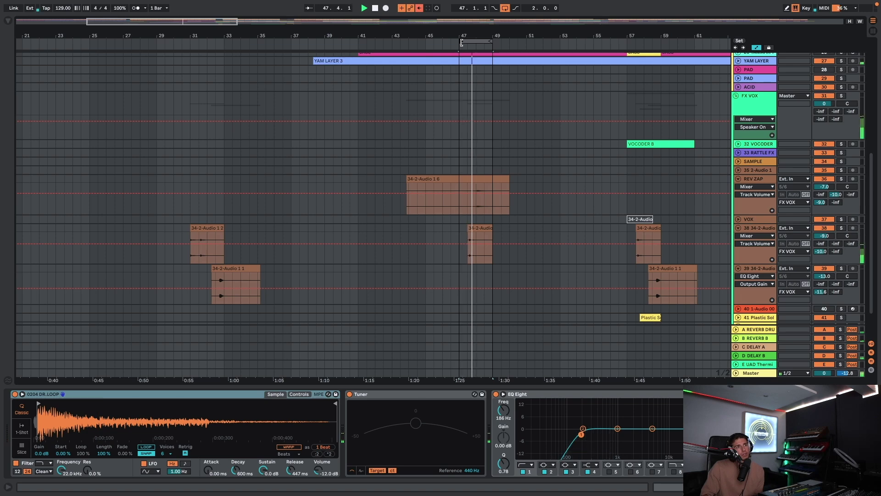
click(462, 42)
click(224, 80)
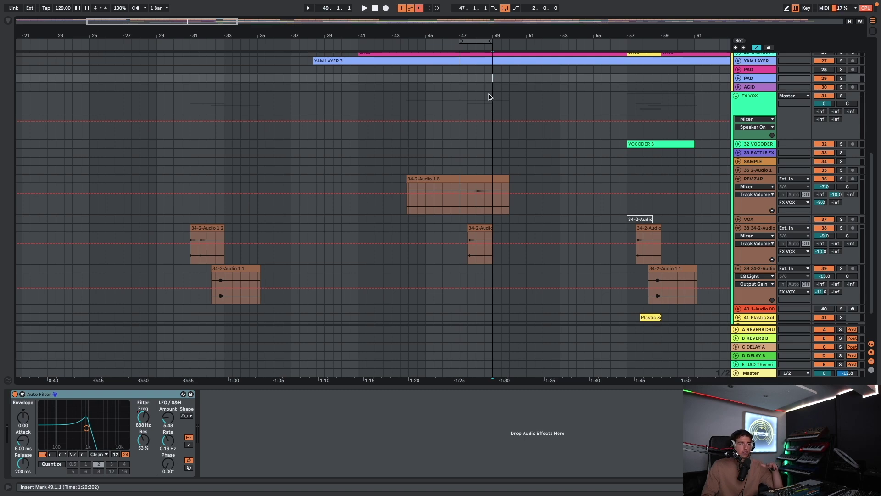
Step: Highlight the effect clips from 46.3 to 49.3, plus the END CHORD hit between 48.3 and bar 49
drag(500, 272, 450, 177)
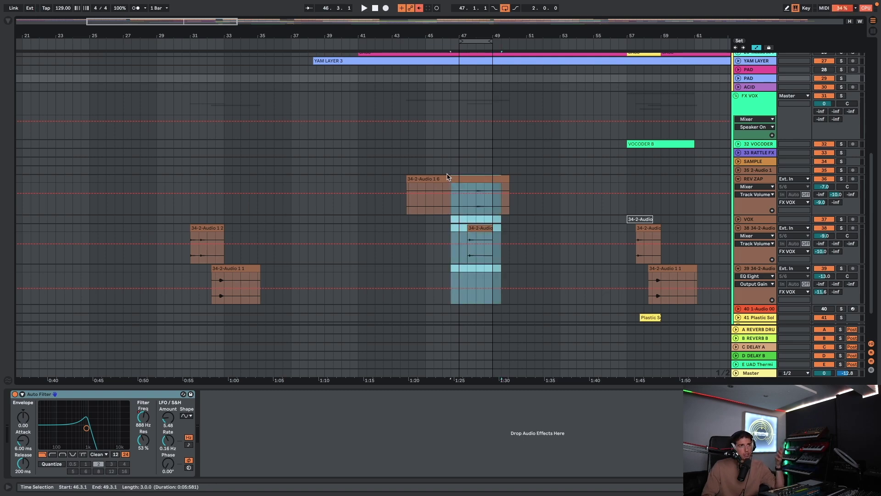
scroll(464, 179, up, 4)
scroll(469, 173, up, 4)
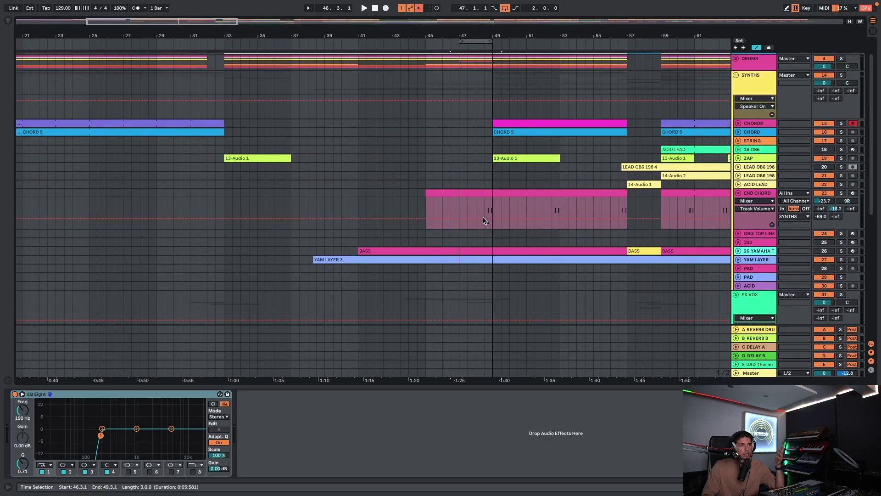
drag(484, 206, 493, 206)
scroll(476, 151, up, 1)
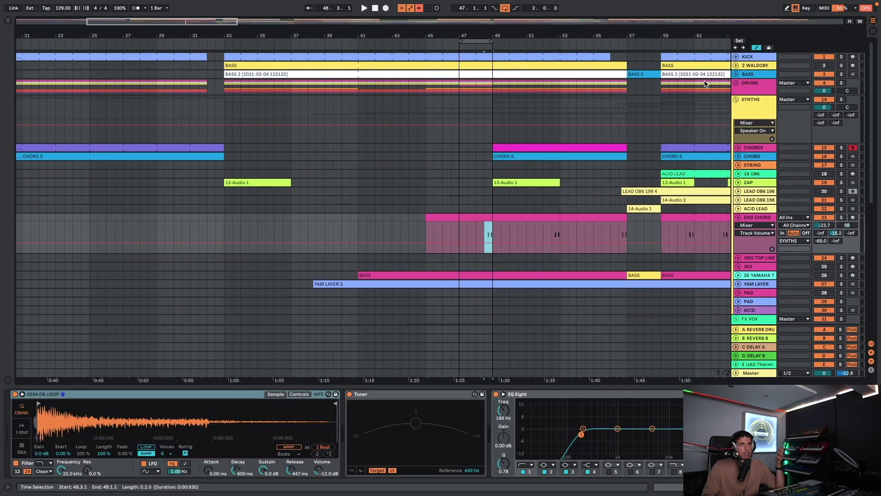
Step: Unfold the DRUMS group and play the transition from the SNARE clip at bar 47
click(735, 83)
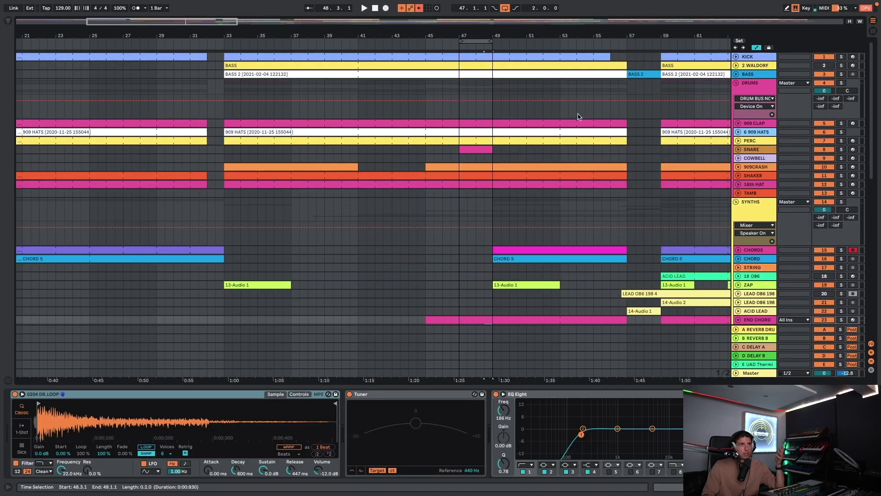
click(462, 151)
key(space)
Step: Set the loop to eight bars from bar 49 and unfold the CHORD and CHORDS tracks
drag(493, 41, 625, 45)
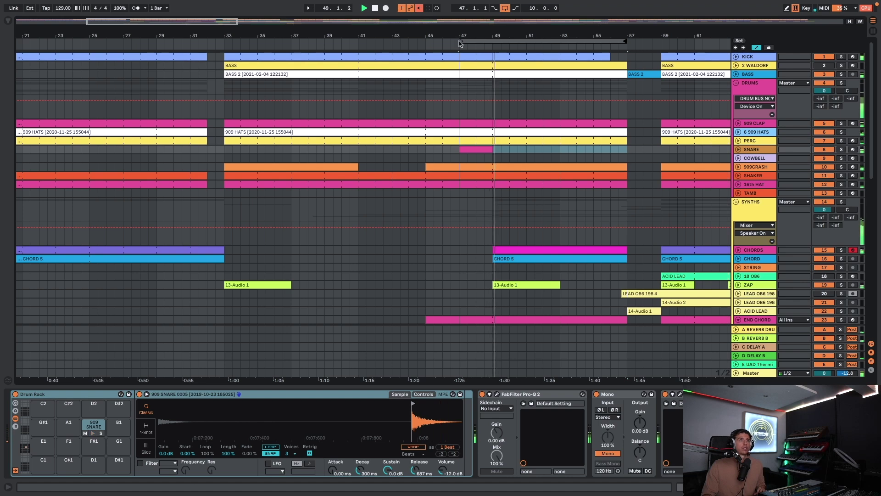
drag(460, 44, 494, 42)
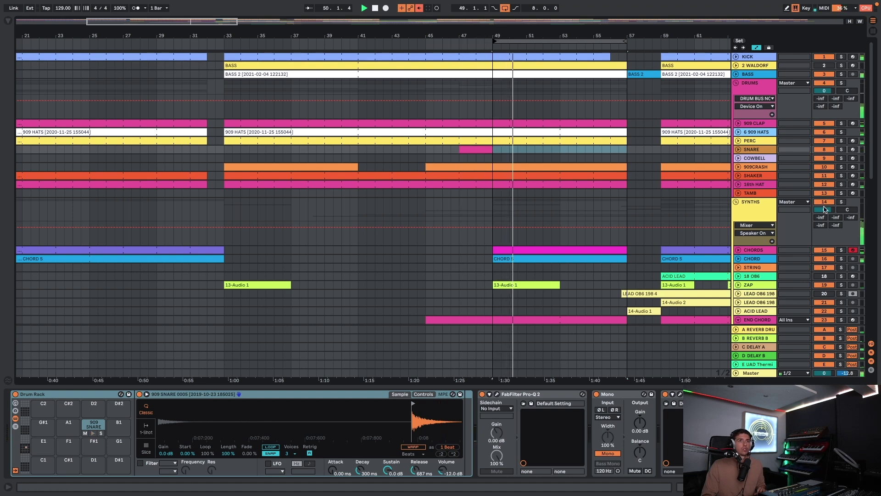
click(753, 258)
click(738, 258)
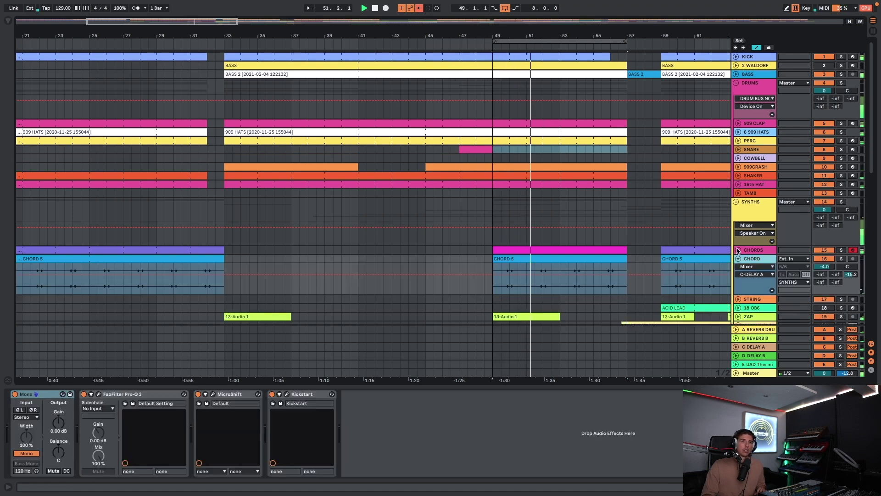
click(738, 250)
Step: Review the synth layers playing together over the bar 49 loop, and fold the CHORDS and CHORD tracks
scroll(634, 211, down, 3)
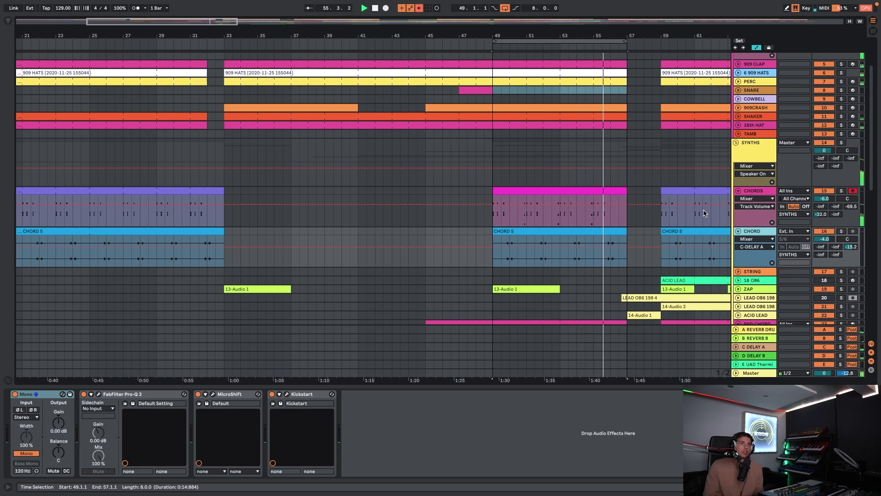
scroll(643, 202, down, 4)
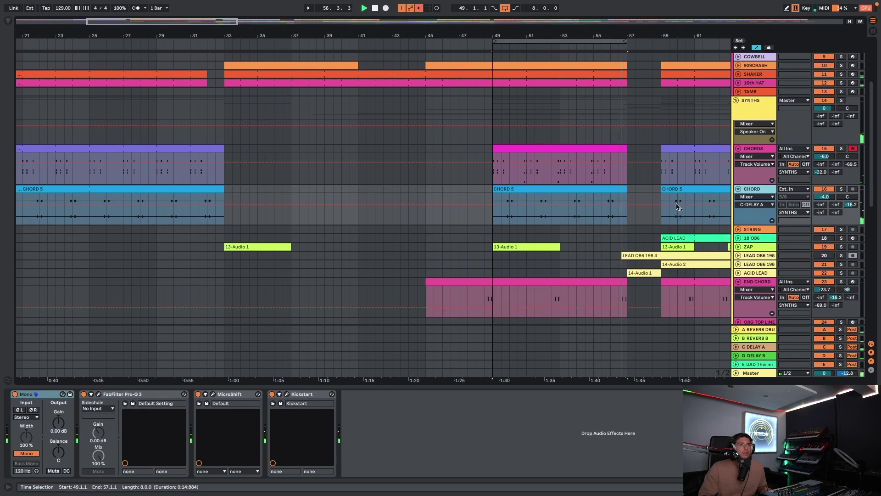
scroll(596, 222, down, 10)
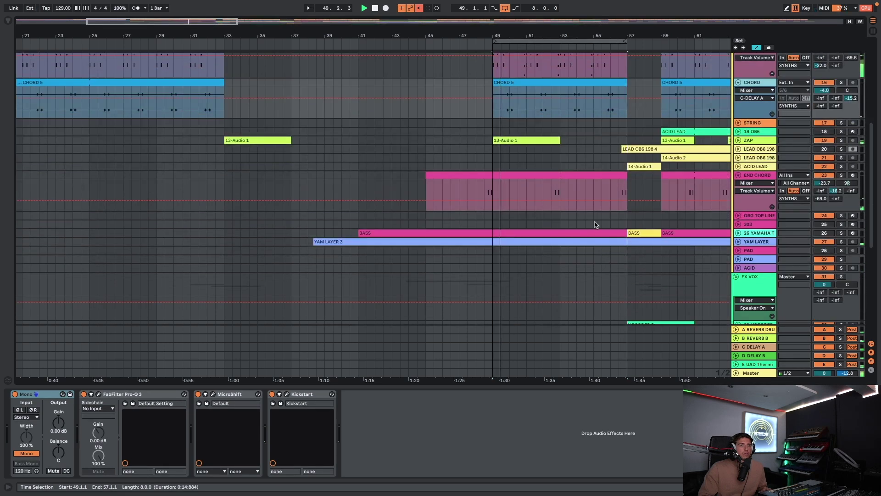
click(422, 162)
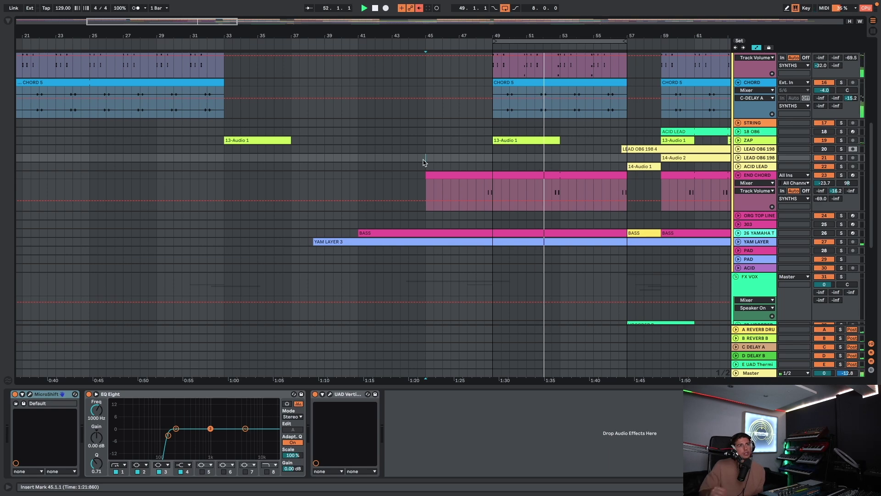
scroll(657, 239, up, 5)
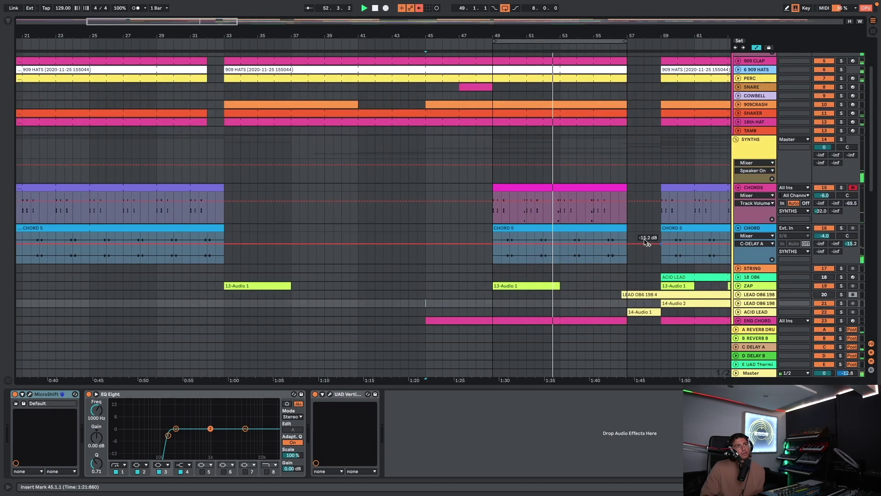
click(738, 187)
click(739, 197)
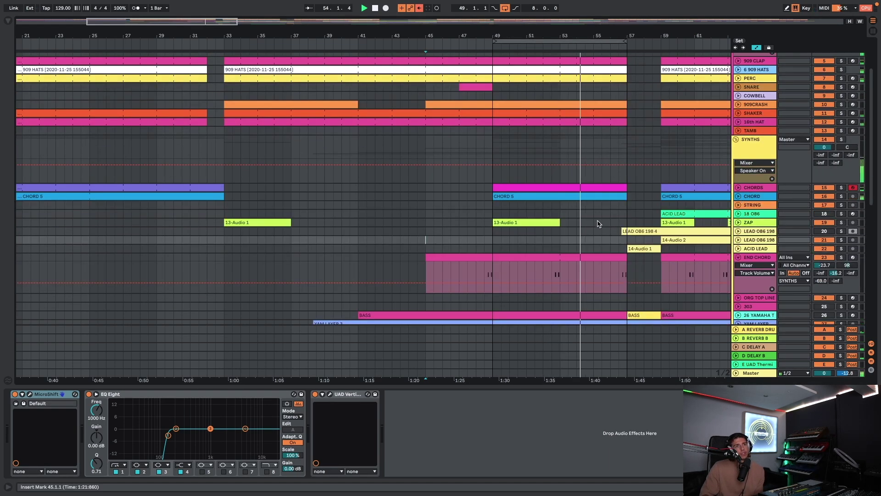
Step: Solo the CHORDS, CHORD and END CHORD tracks and listen to them together from bar 49
scroll(643, 234, right, 2)
scroll(706, 249, down, 1)
scroll(706, 249, down, 1)
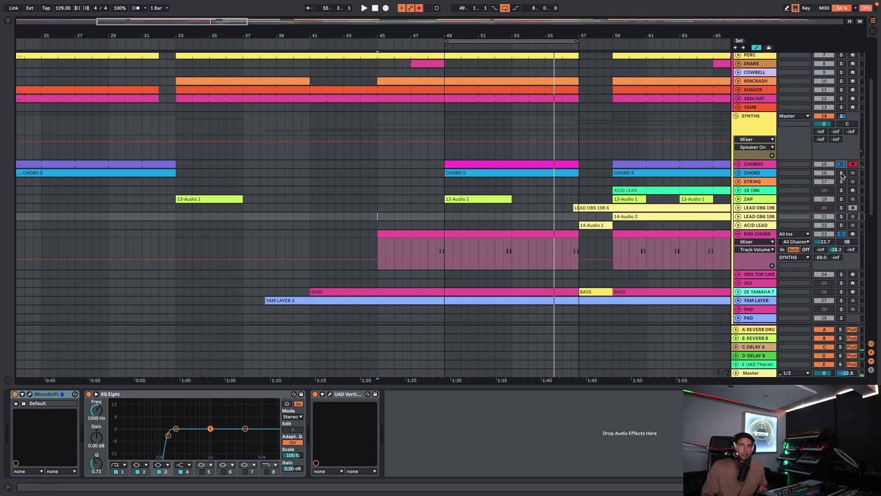
click(444, 183)
key(space)
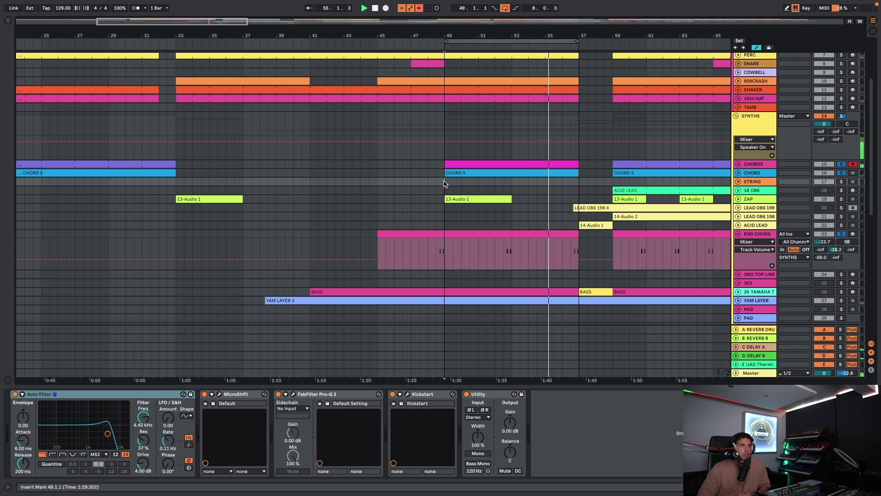
Step: Clear the chord solos, listen to the full mix, fold the END CHORD track and stop playback
scroll(541, 177, up, 2)
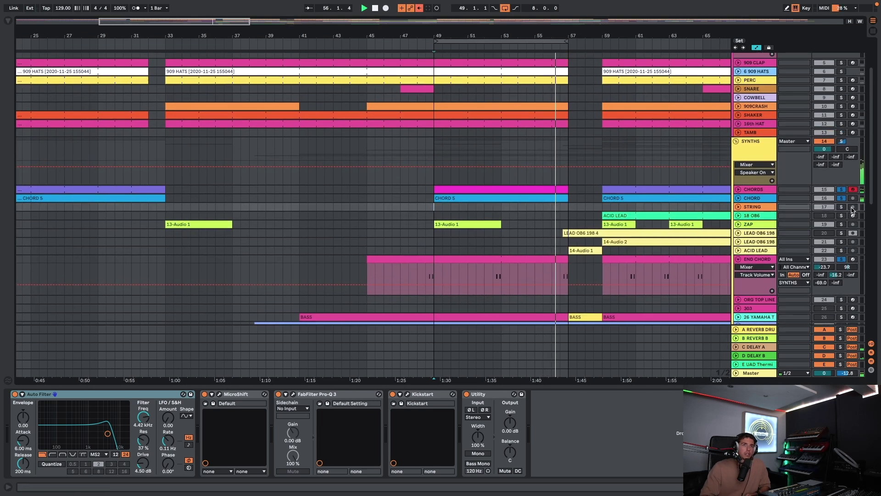
click(841, 199)
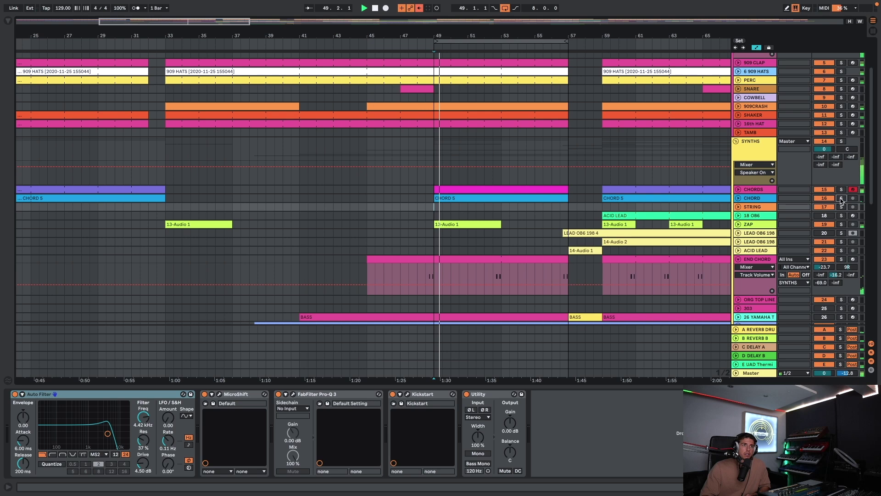
click(742, 261)
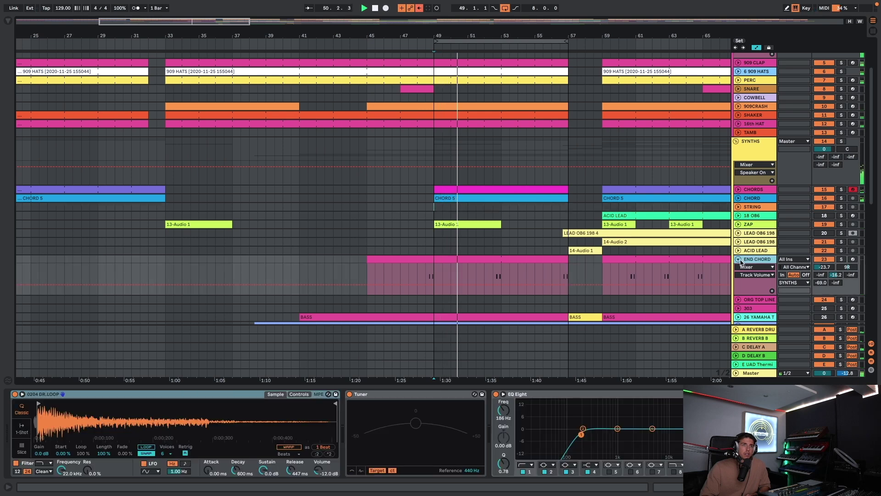
click(739, 259)
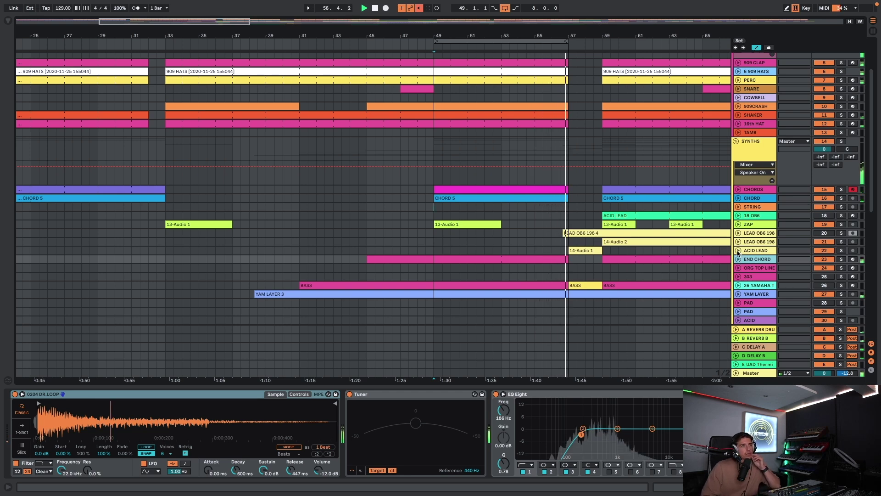
key(space)
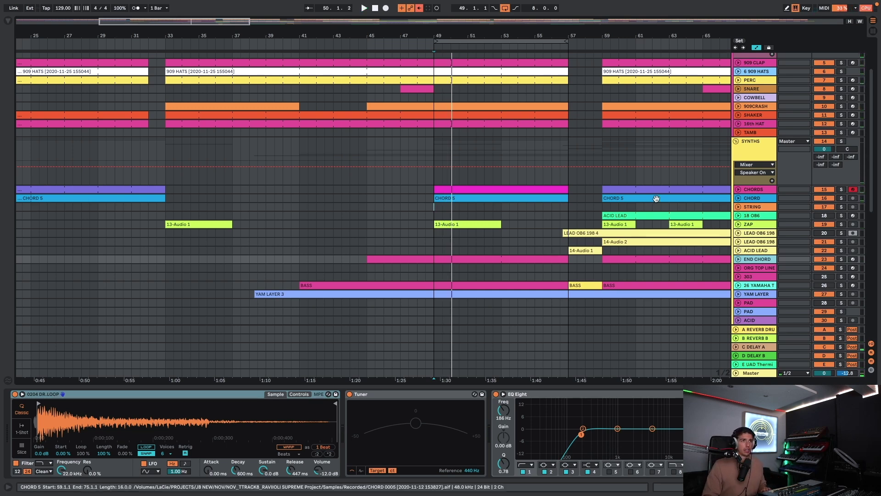
Step: Move the loop to the two-bar break from bar 57 to 59 and set the playback start at bar 57
scroll(584, 173, up, 2)
scroll(578, 68, right, 5)
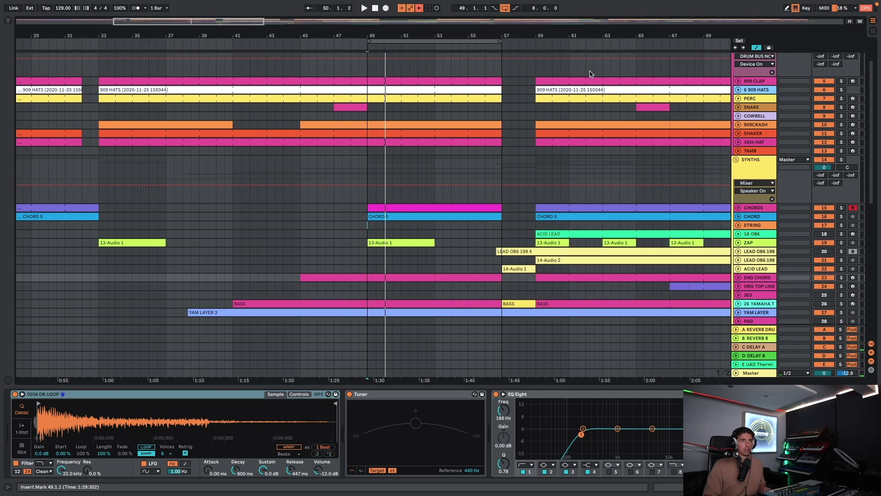
scroll(320, 184, down, 5)
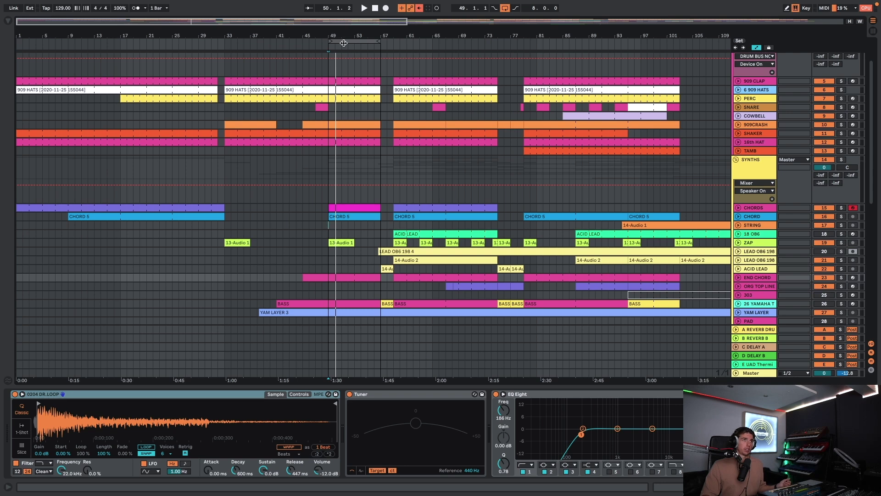
drag(382, 42, 391, 42)
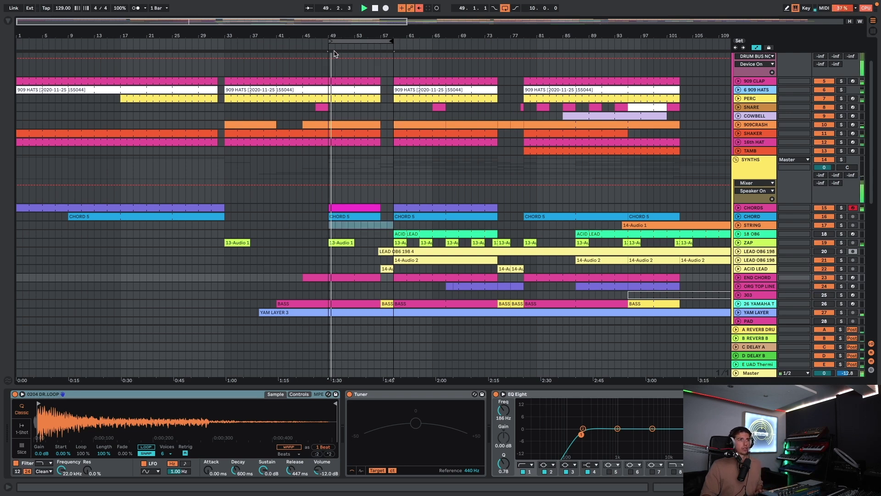
drag(329, 42, 380, 43)
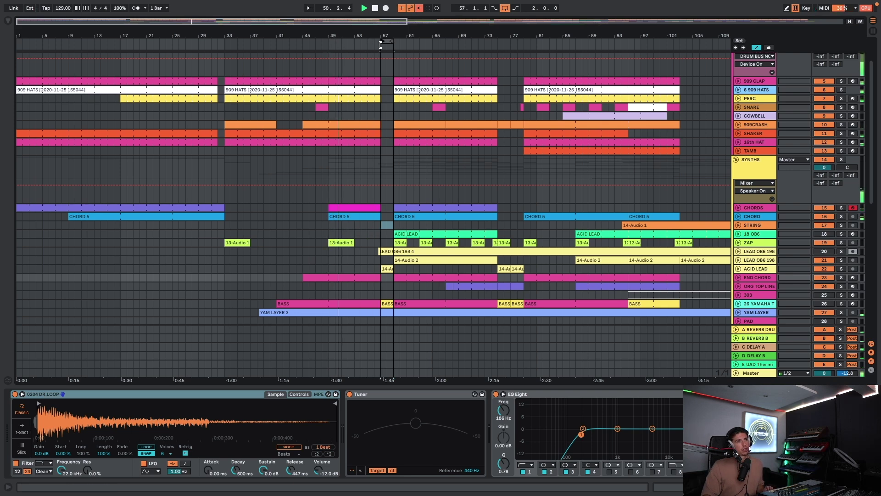
click(379, 246)
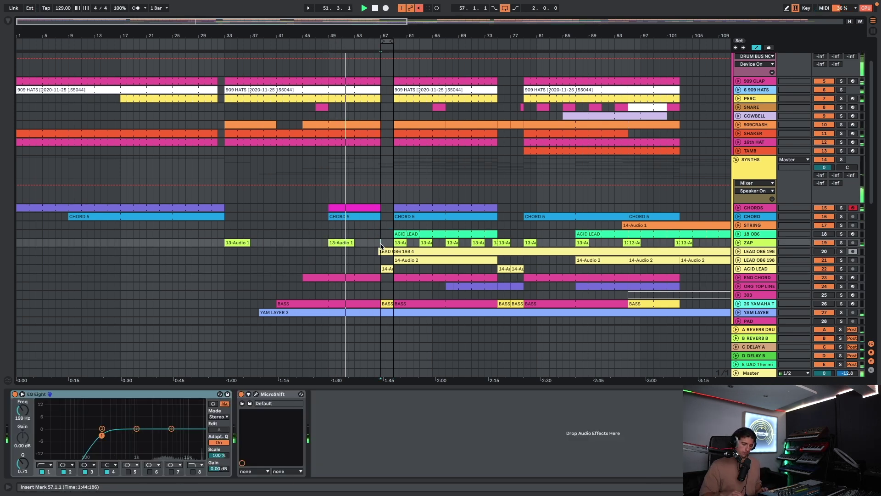
Step: Play into the bar 57 break, inspect the first LEAD OB6 and ACID LEAD clips there, and fold both tracks
scroll(379, 248, up, 3)
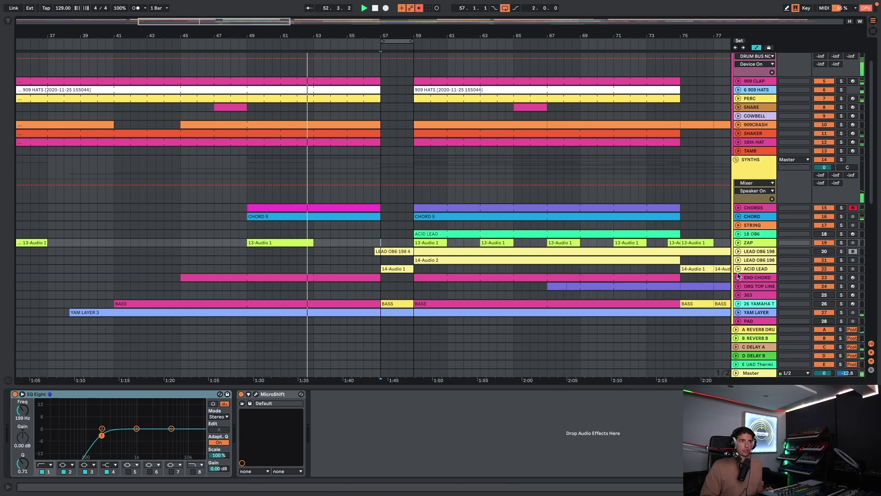
click(762, 277)
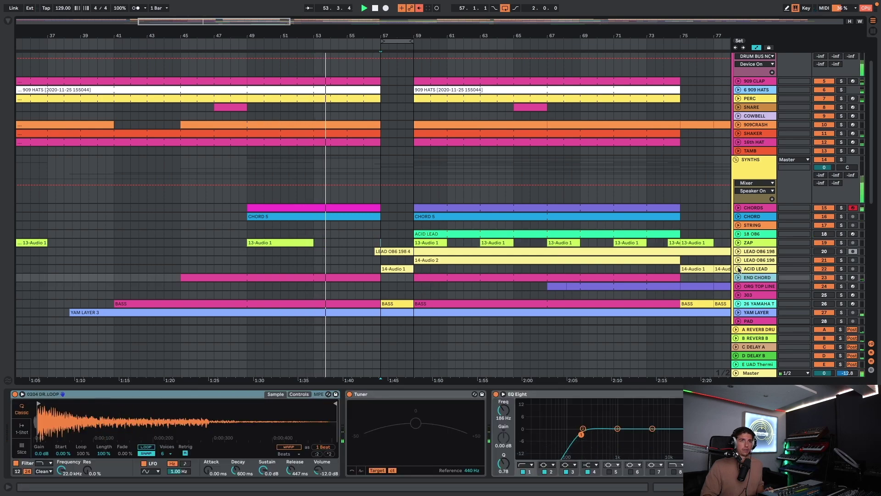
scroll(597, 266, down, 4)
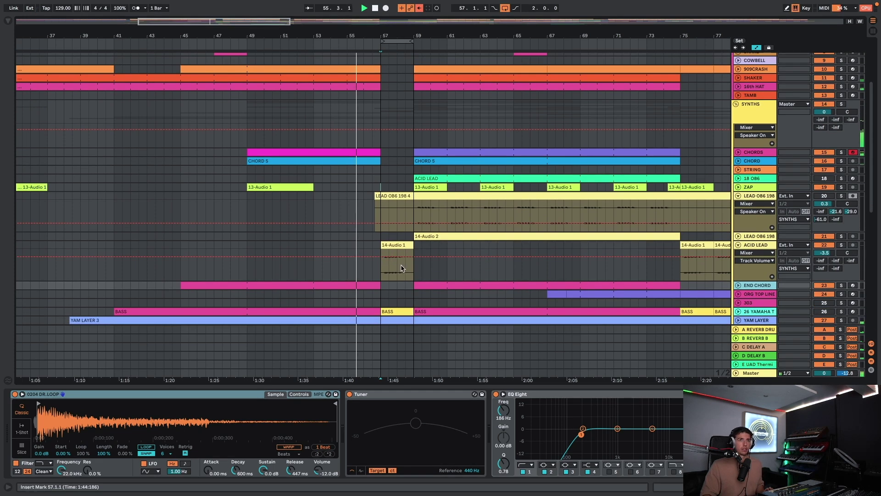
click(400, 244)
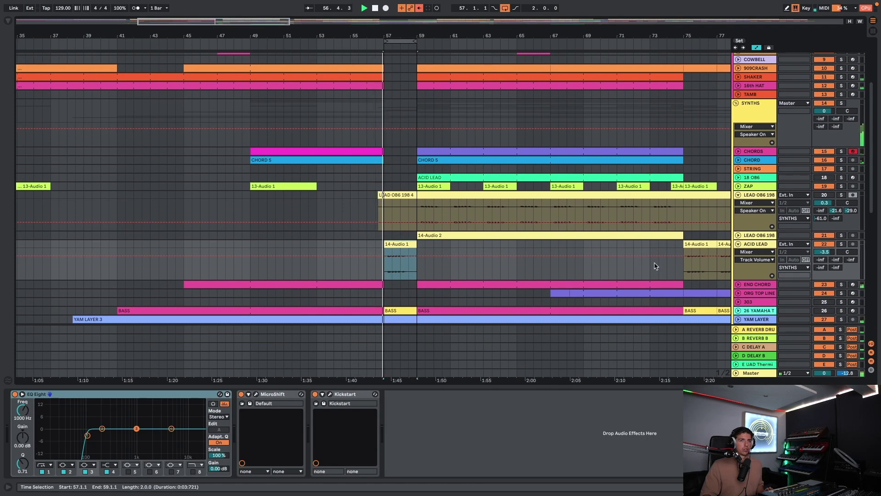
click(738, 244)
click(738, 196)
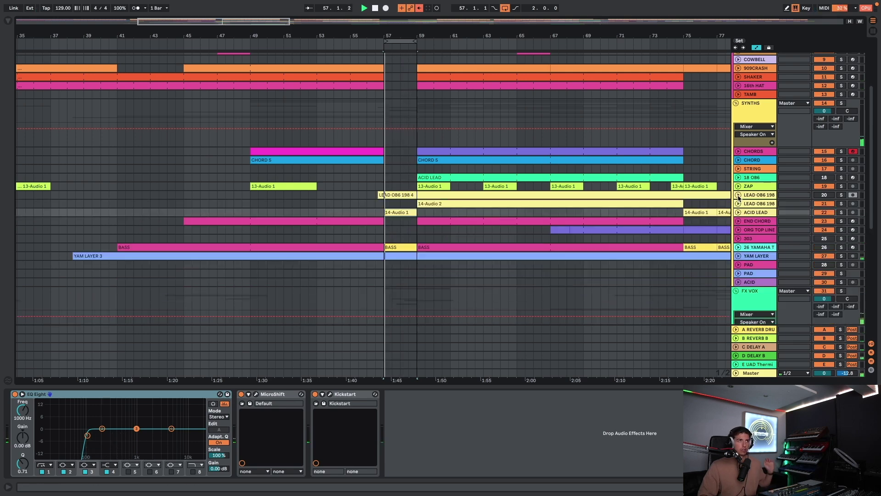
Step: Unfold the VOCODER track, solo it to hear its clip over the bar 57 break, and clear the solo
scroll(762, 314, down, 5)
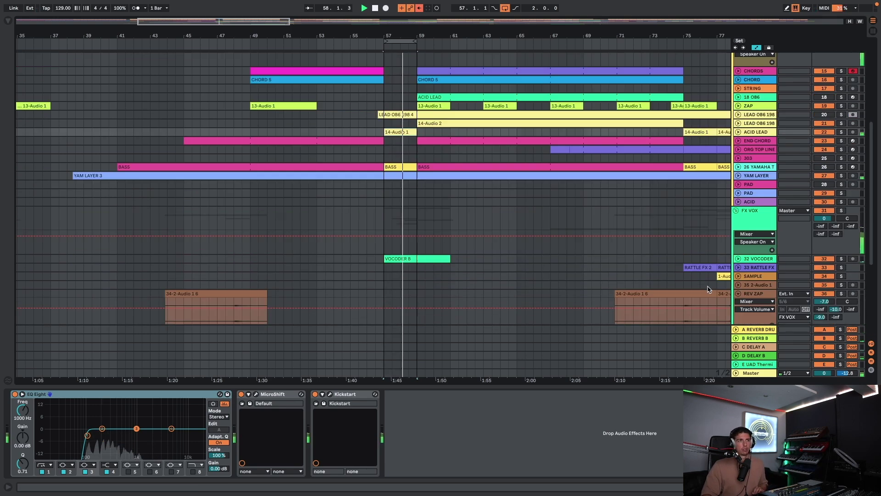
click(744, 259)
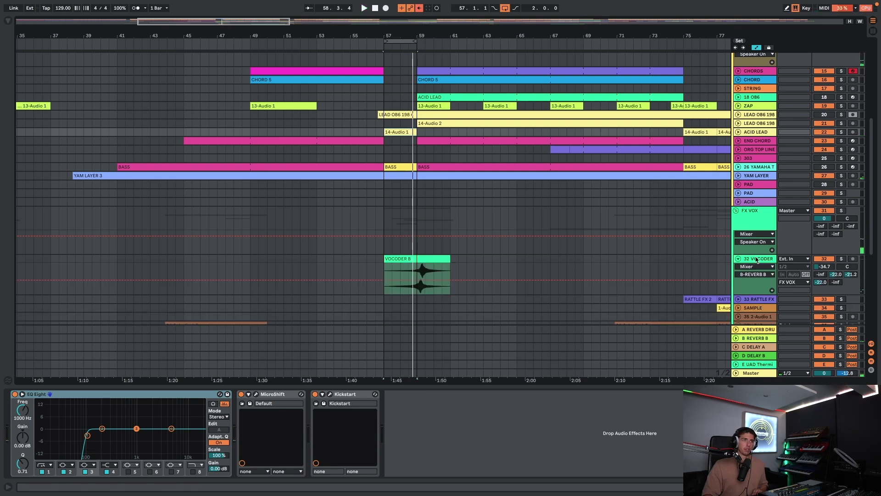
click(845, 257)
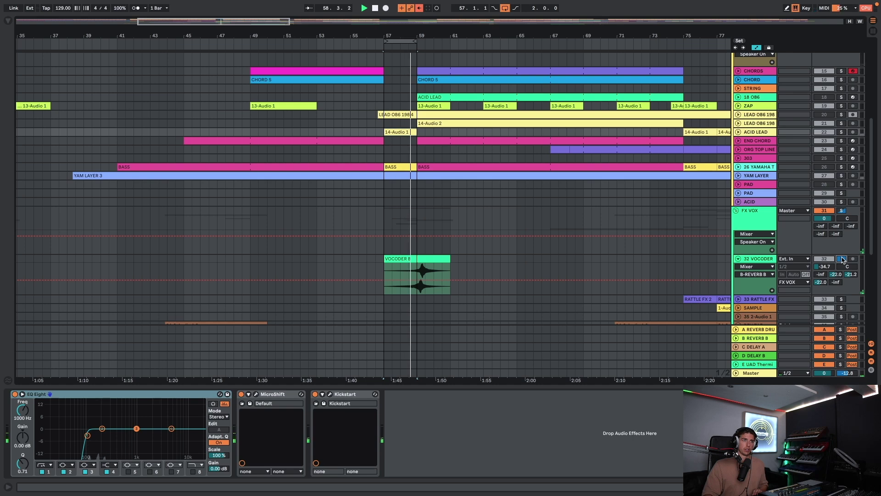
click(843, 259)
Step: Audition the Plastic Sol effect on its own in the bar 57 break and resume playback of the full mix
scroll(843, 261, down, 7)
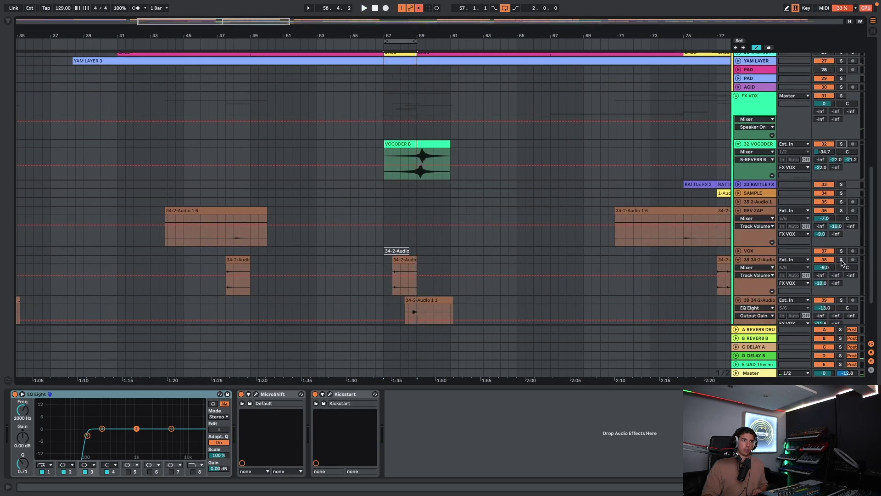
scroll(842, 267, down, 4)
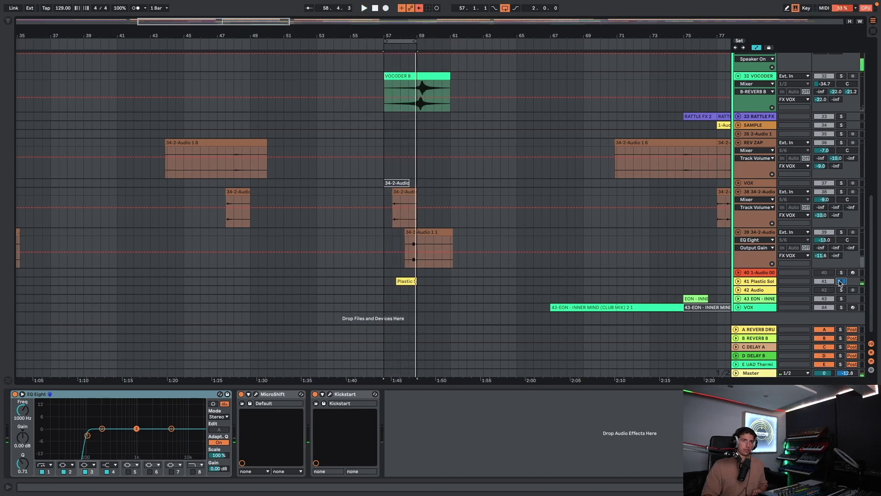
key(space)
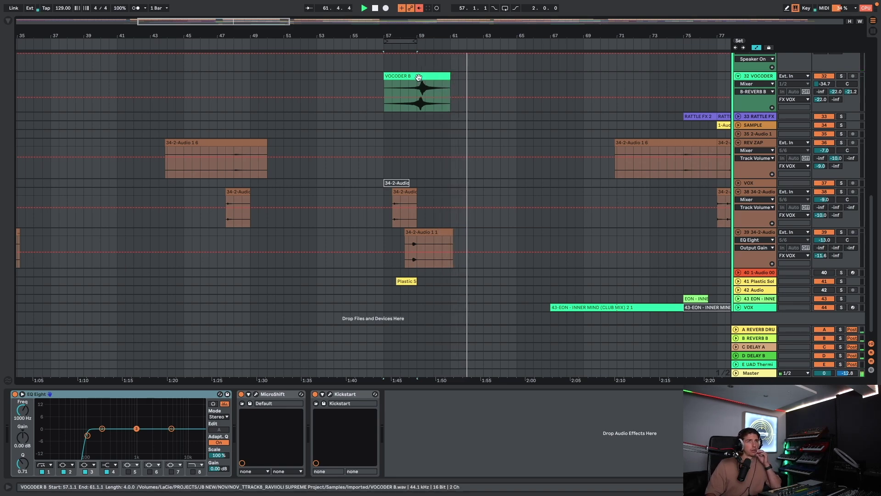
Step: Listen to the full mix beyond the break while reviewing the drum and synth layers from bar 59
scroll(419, 80, up, 2)
scroll(419, 80, up, 10)
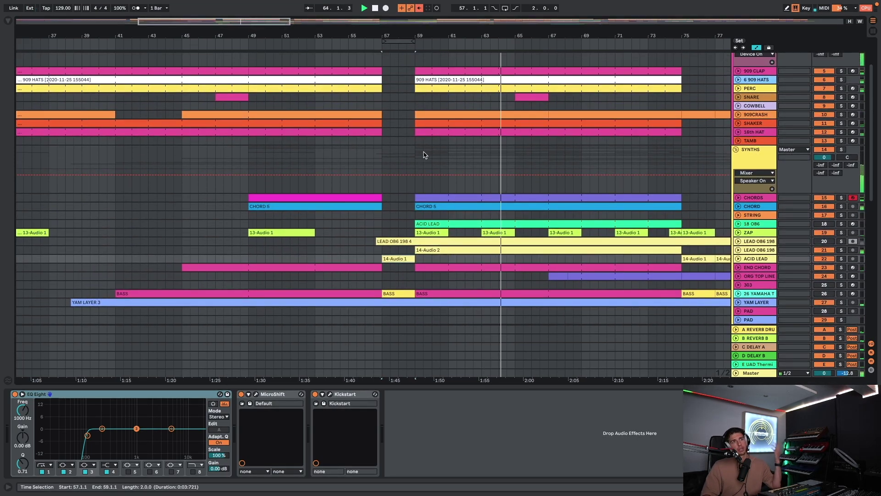
scroll(517, 184, down, 2)
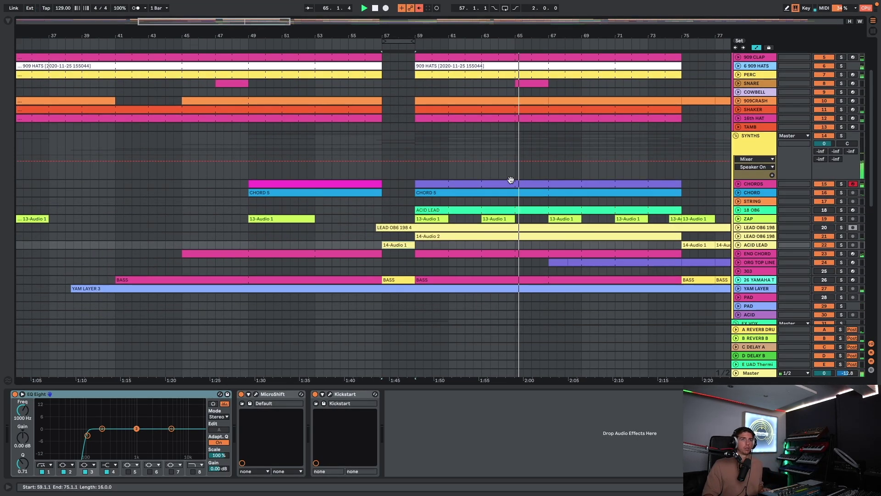
scroll(512, 182, down, 1)
key(Tab)
key(Tab)
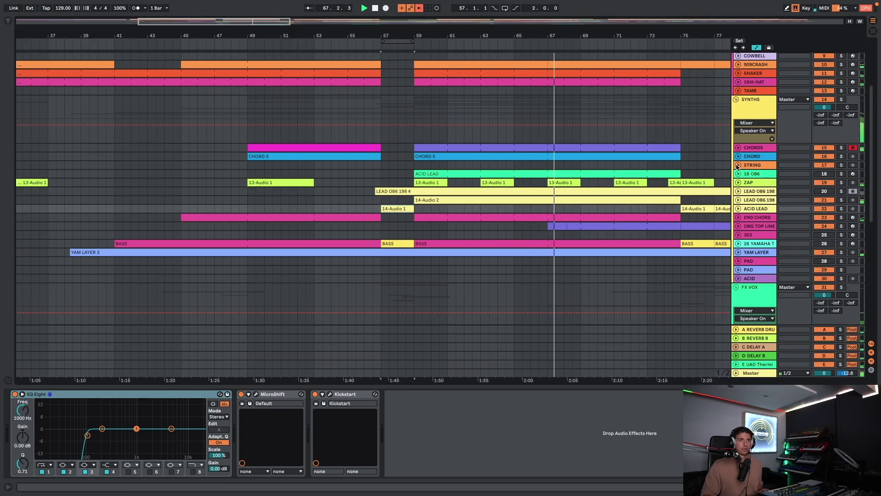
Step: Unfold both LEAD OB6 tracks, solo the second one, and play its 14-Audio 2 clip from bar 59
click(738, 192)
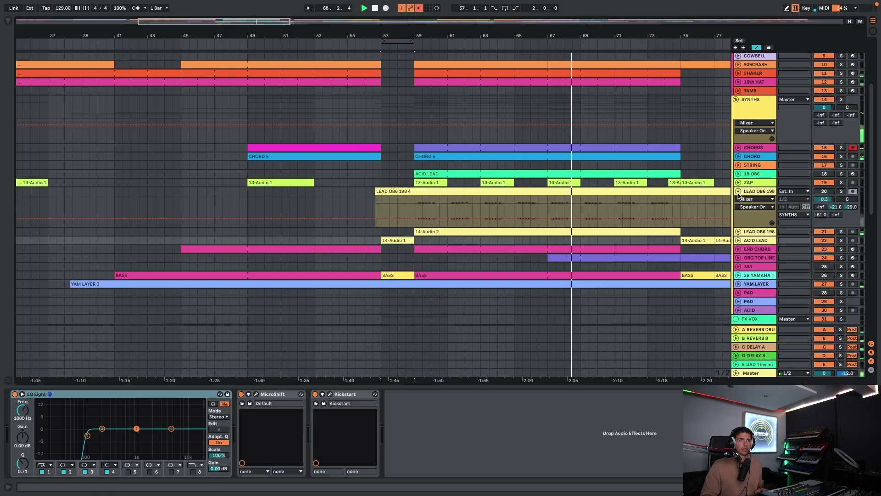
click(738, 231)
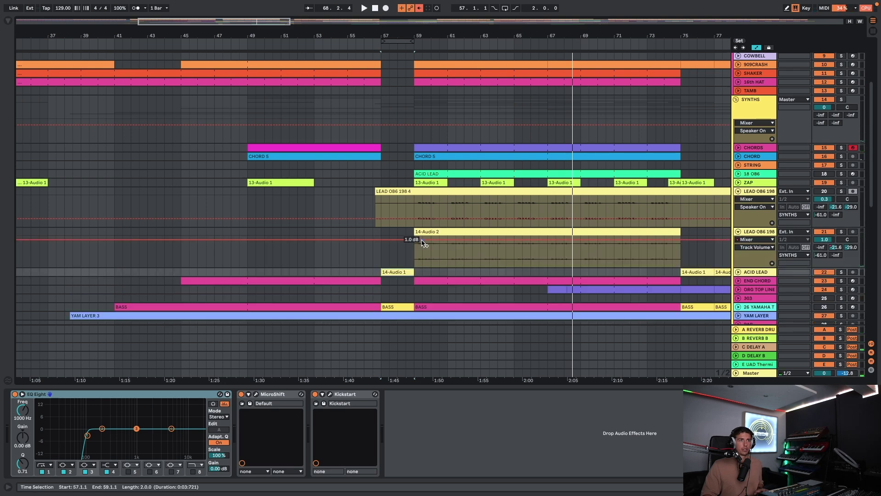
key(space)
click(382, 253)
click(842, 232)
click(428, 231)
key(space)
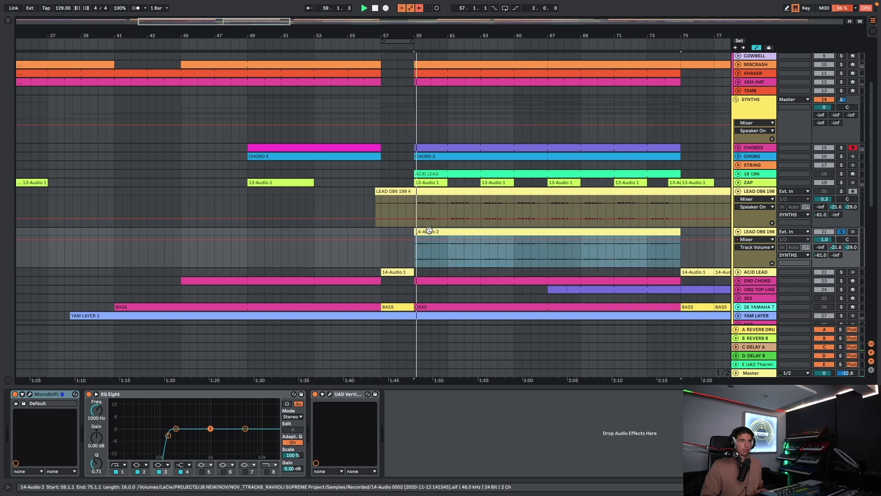
Step: Clear the second LEAD OB6 solo, hear the lead in the full mix, and fold both lead tracks
click(738, 192)
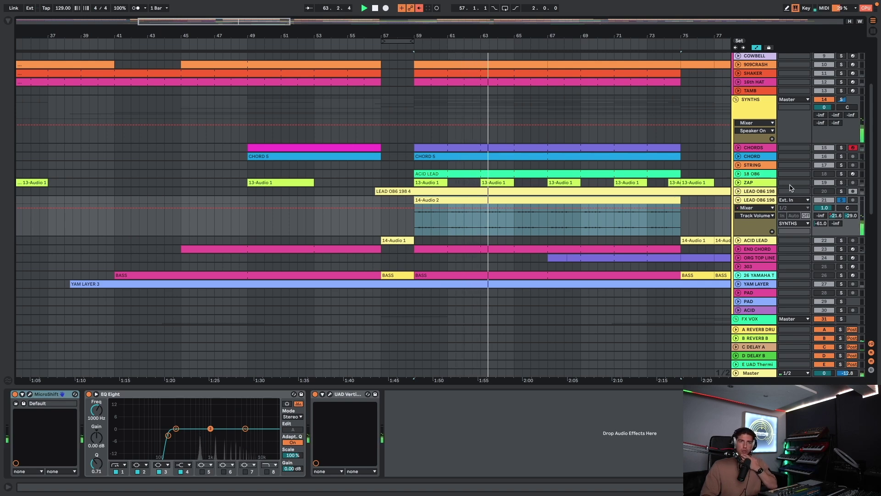
click(842, 200)
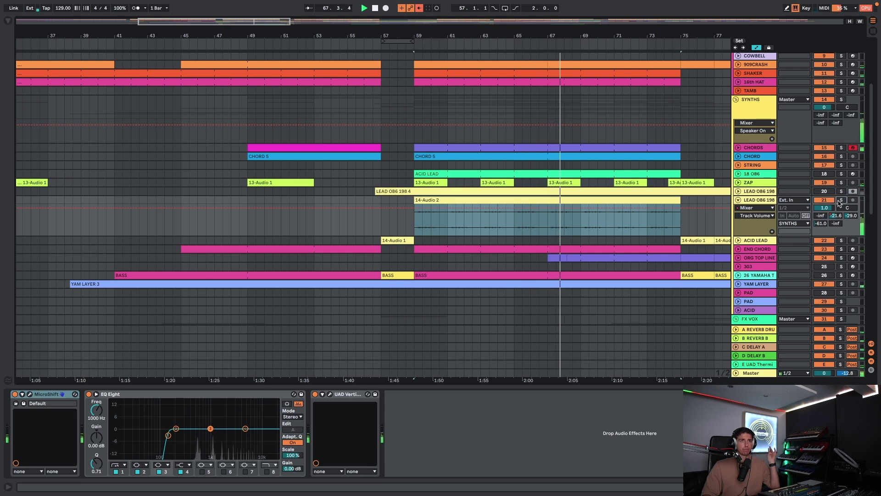
click(737, 201)
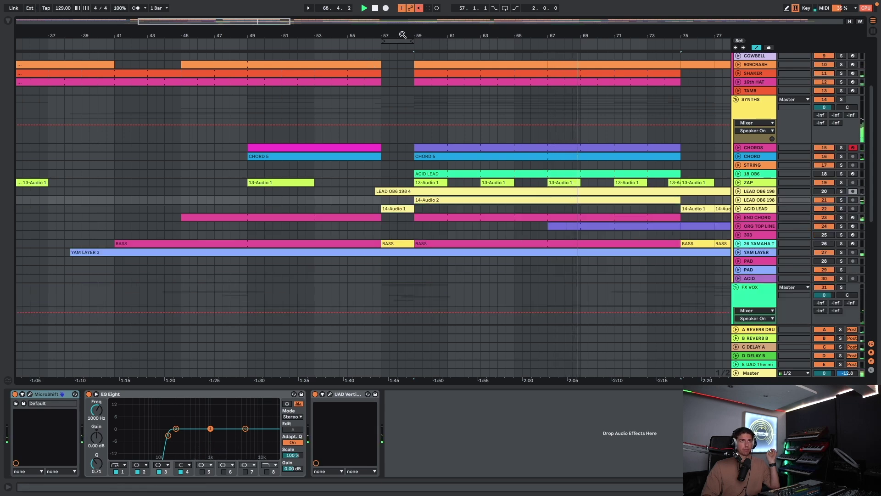
Step: Set the loop to the 16-bar section from bar 59 to bar 75
drag(396, 42, 630, 42)
mouse_move(684, 66)
mouse_down()
mouse_move(693, 68)
mouse_move(675, 72)
mouse_move(688, 78)
mouse_up()
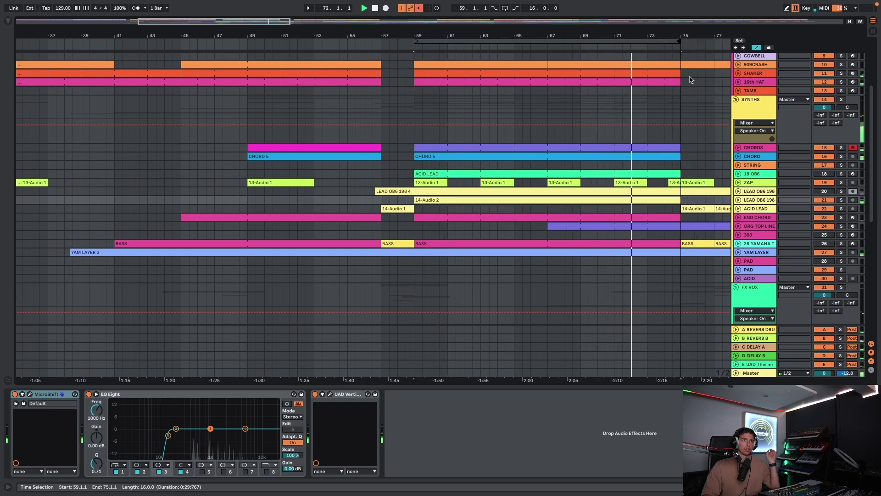
Step: Review the synth and effect layers around the bar 75 break, and fold REV ZAP and the two audio tracks 38 and 39
scroll(690, 80, down, 5)
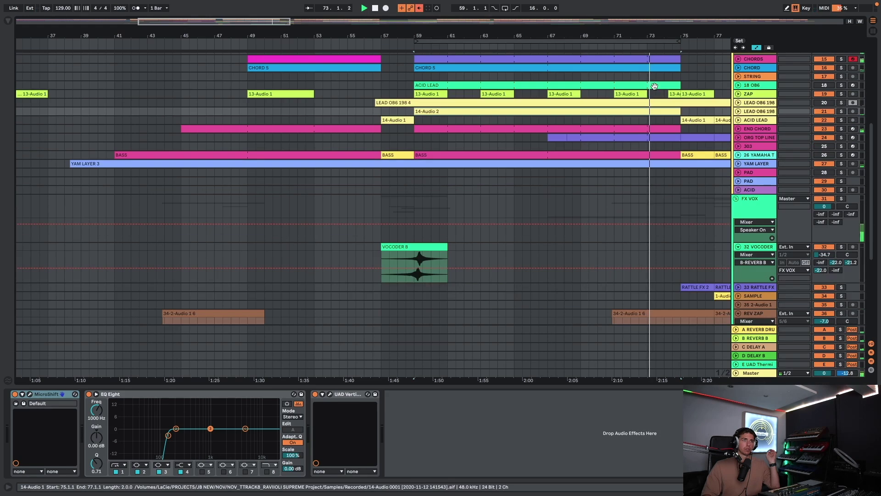
scroll(515, 34, down, 4)
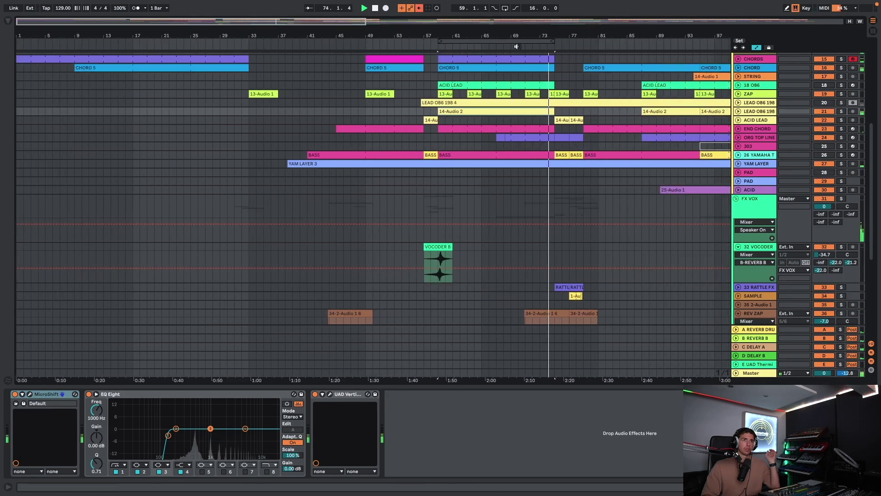
scroll(532, 88, down, 5)
scroll(532, 88, down, 1)
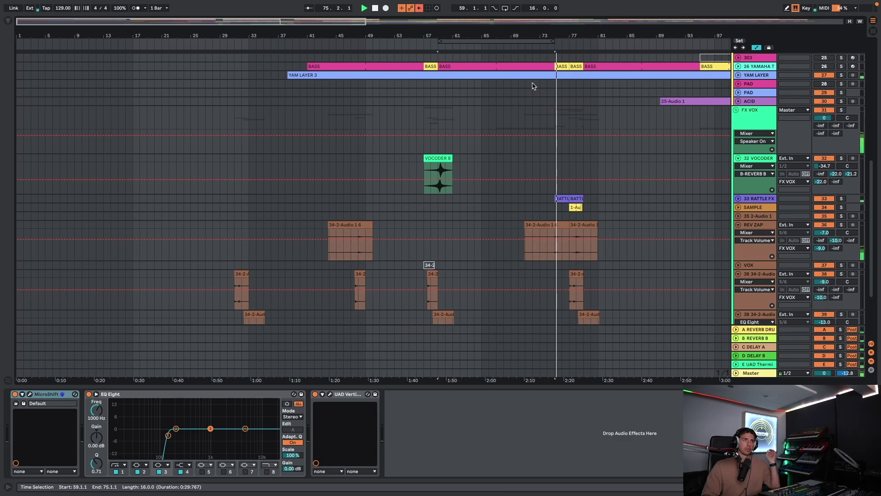
scroll(535, 88, up, 15)
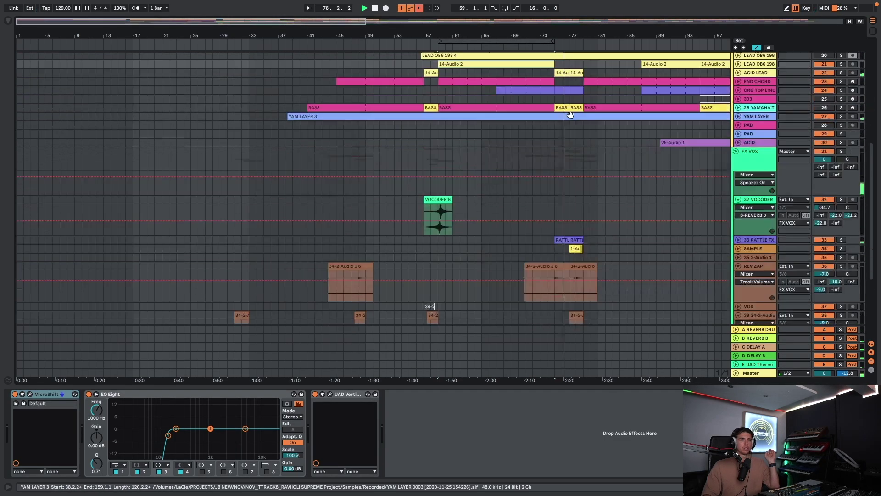
scroll(572, 118, down, 15)
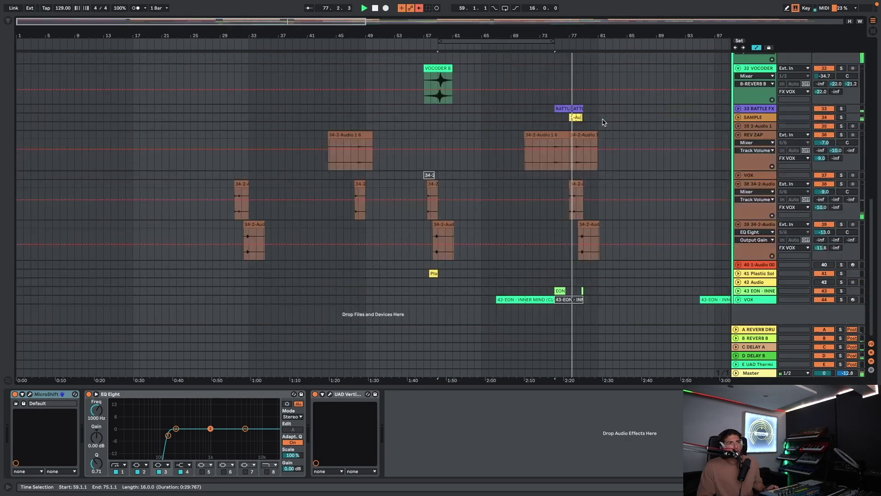
click(739, 184)
click(738, 193)
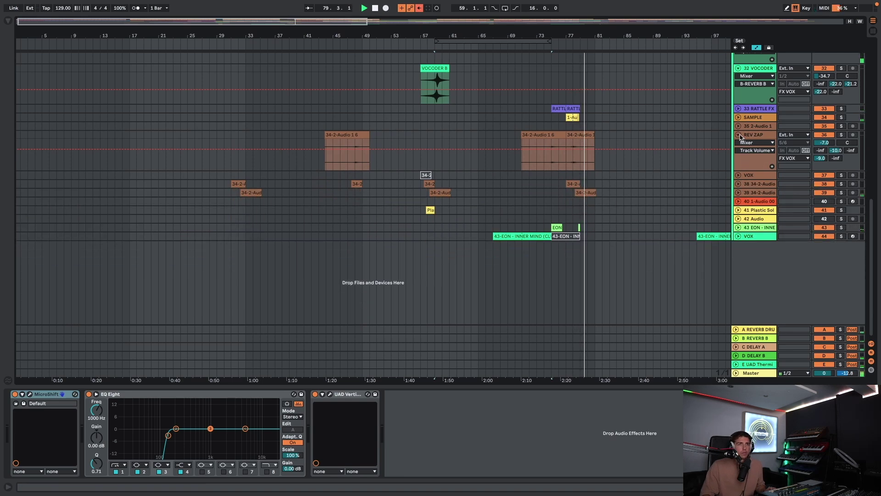
click(738, 134)
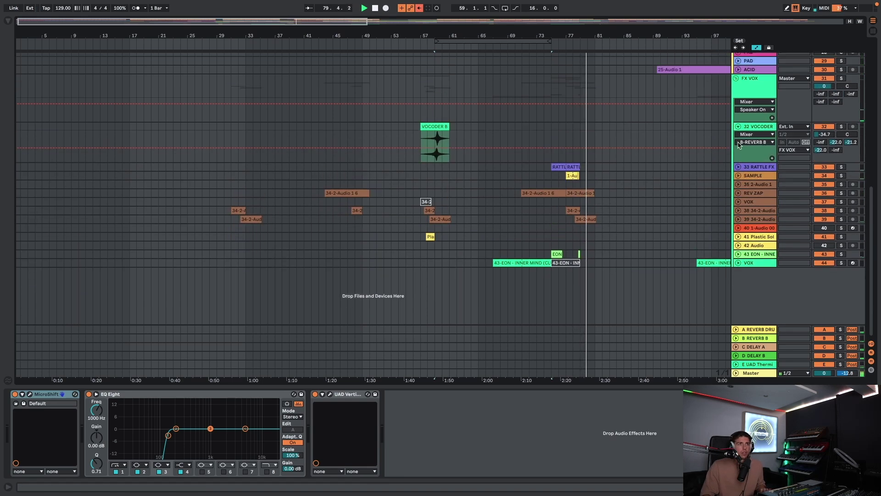
Step: Unfold the VOX track, solo the 43 EON track, and play its vocal clip from bar 75
click(738, 263)
double_click(499, 260)
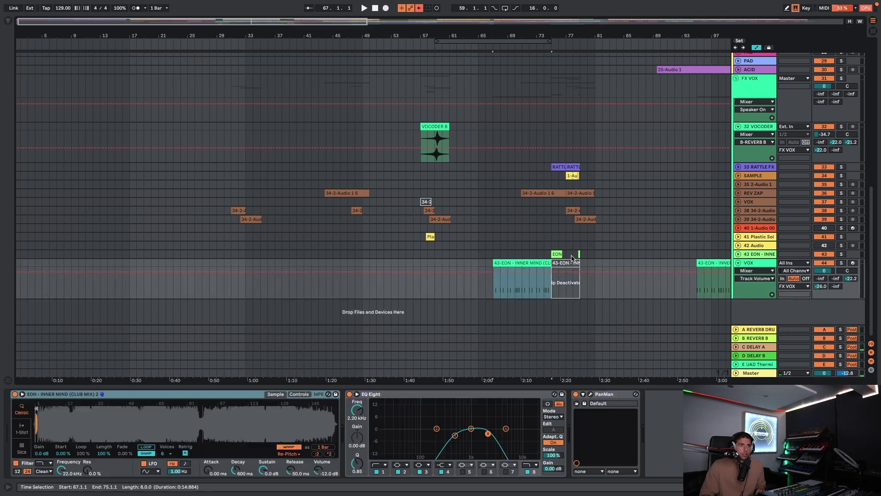
click(781, 254)
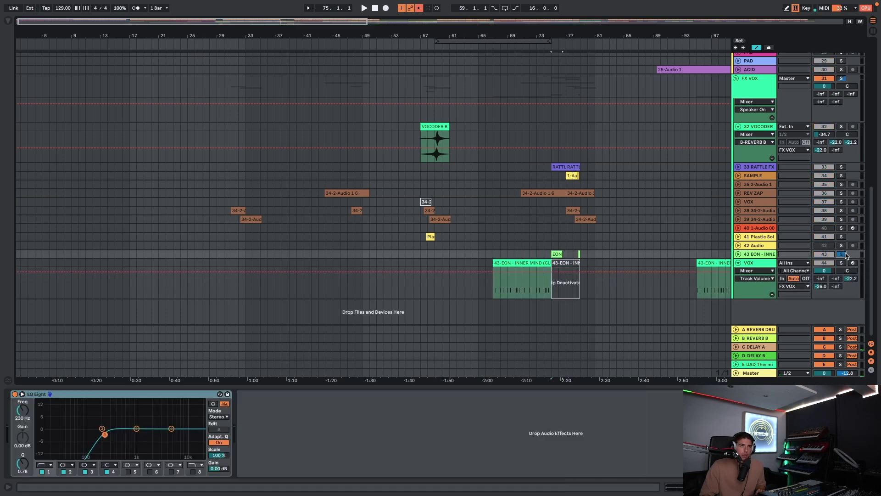
key(space)
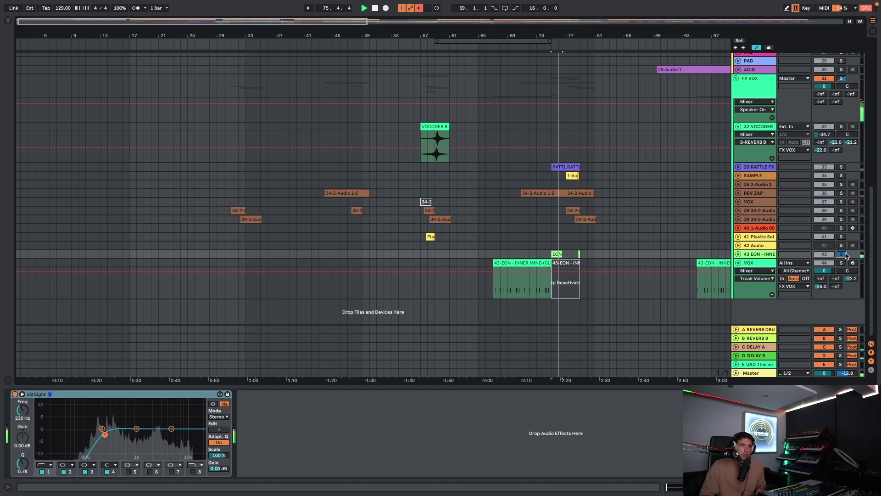
Step: Solo the VOX track, play its bar 67 clip while zooming in on the Simpler sample waveform, and clear the solo
click(511, 264)
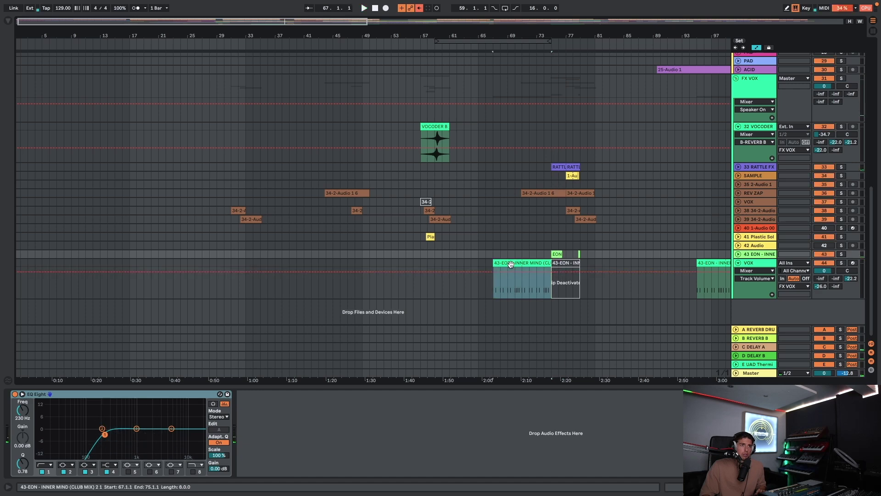
key(space)
click(808, 272)
click(841, 263)
key(space)
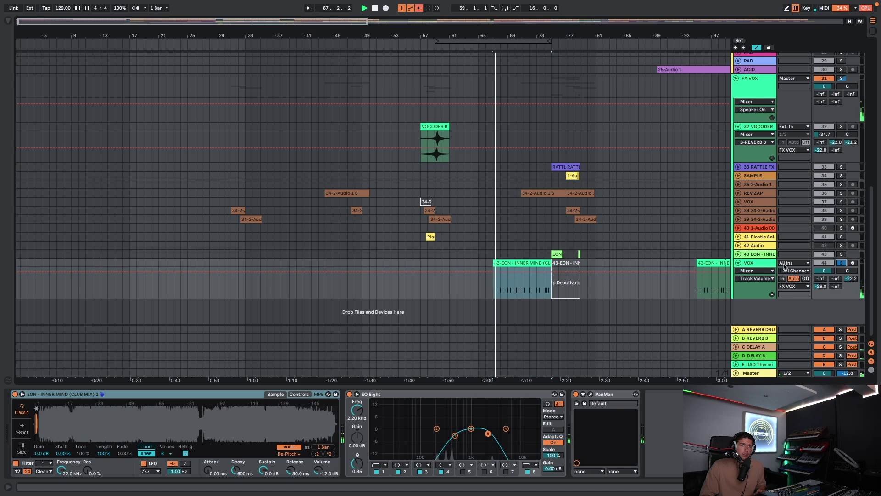
drag(34, 404, 34, 419)
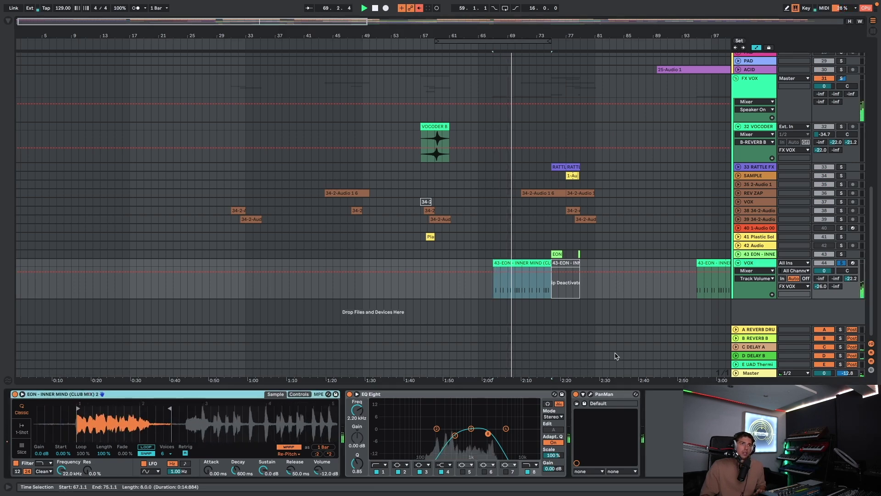
click(842, 264)
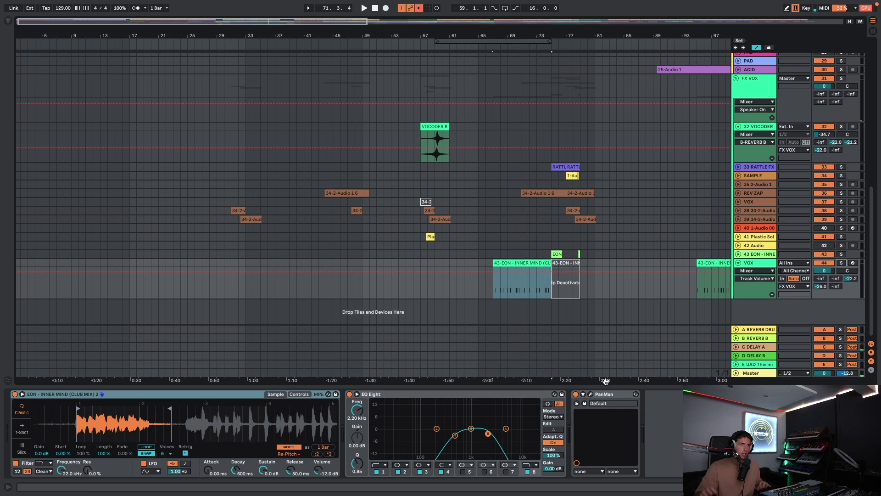
Step: Play the arrangement from bar 57, and fold the SYNTHS and DRUMS groups and the VOX track
scroll(600, 338, up, 10)
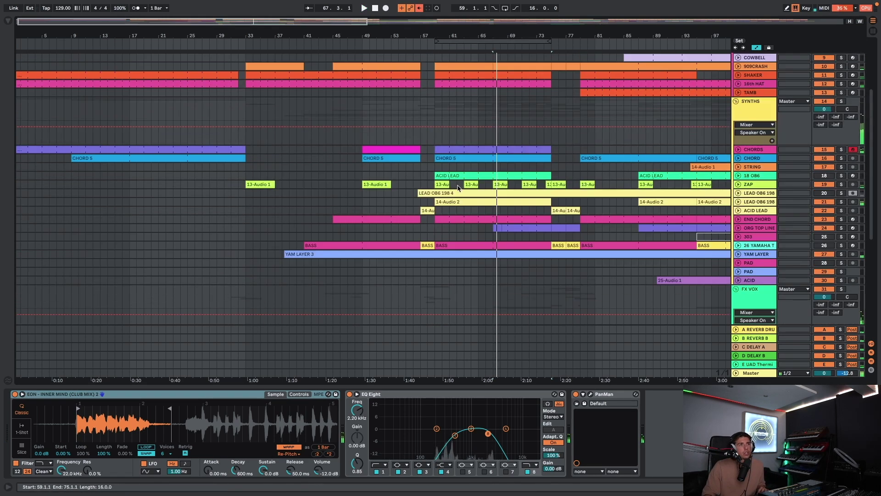
click(422, 59)
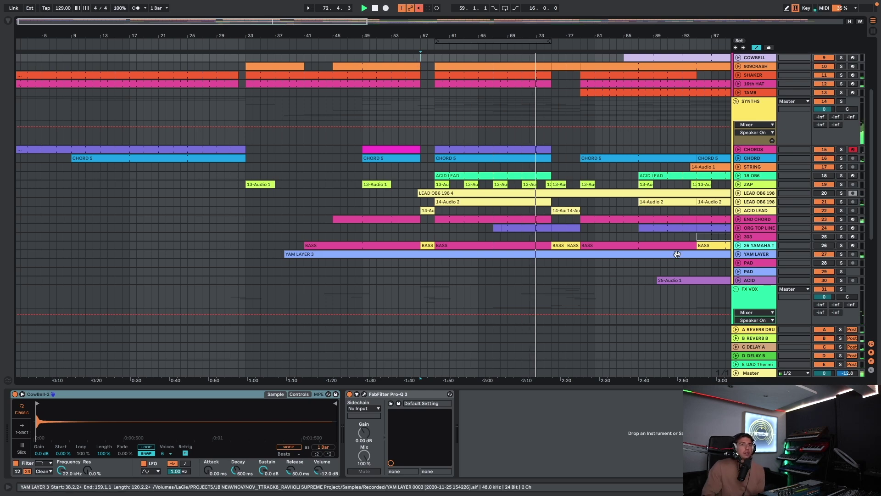
scroll(665, 252, up, 4)
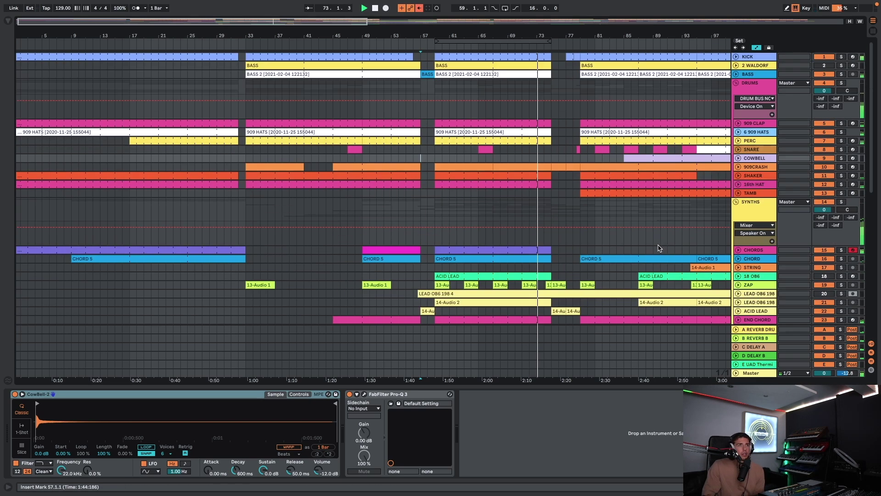
click(736, 202)
click(736, 83)
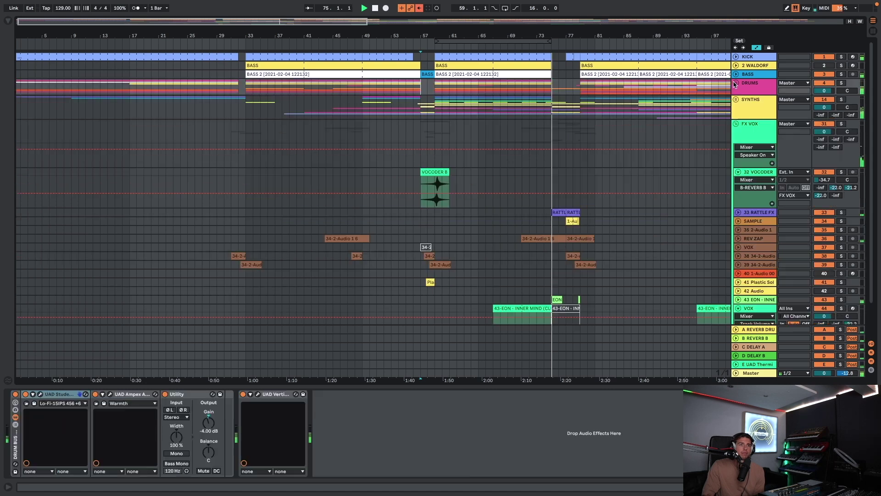
click(738, 308)
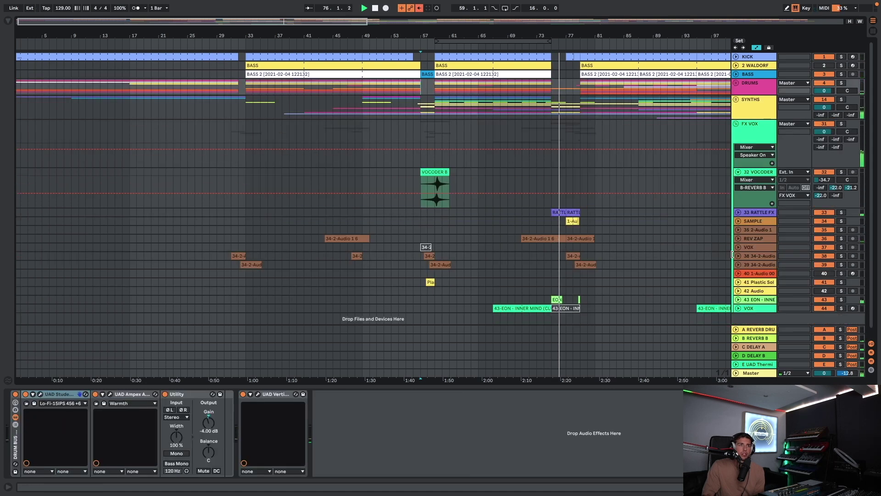
Step: Unfold the RATTLE FX track, solo it, and play its first clip looped from bar 75 to bar 77
click(738, 214)
click(843, 212)
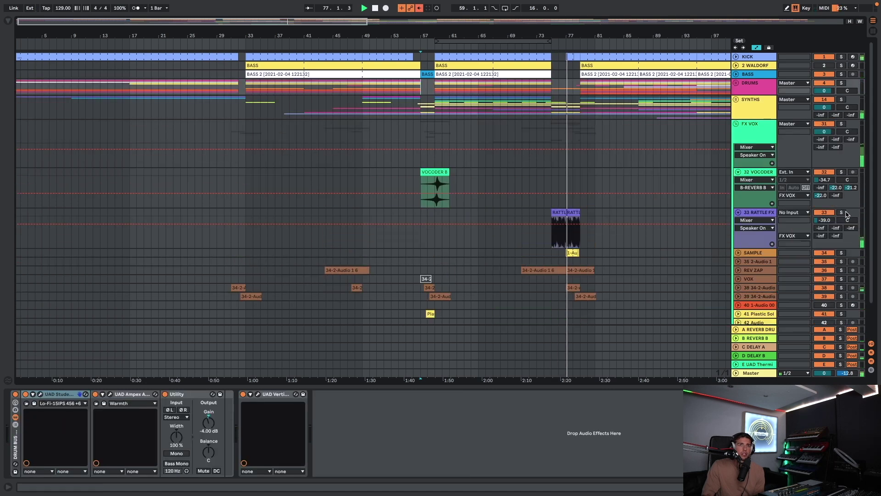
click(564, 209)
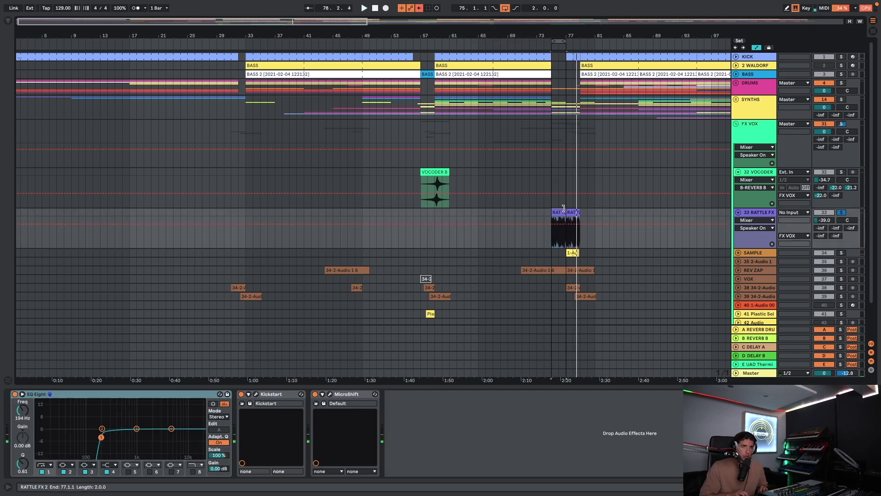
scroll(660, 253, down, 2)
key(space)
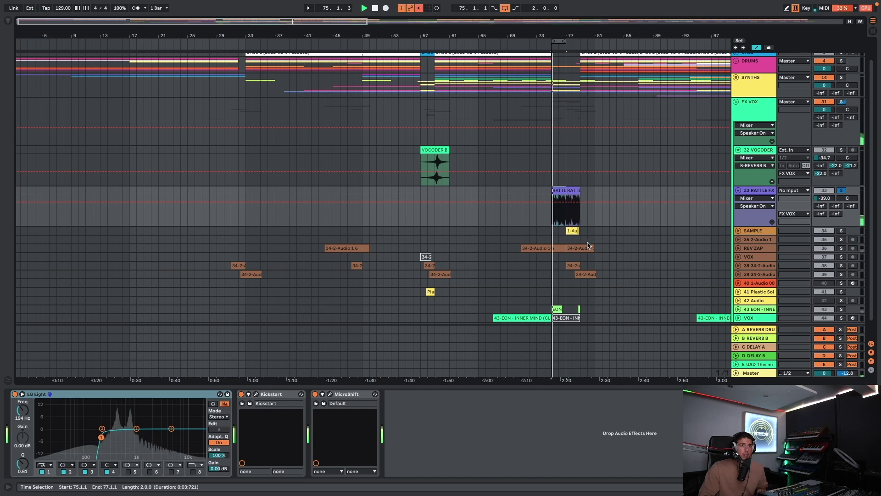
Step: Turn looping off, and audition the SAMPLE and 43 EON tracks in solo, playing the EON clip from bar 75
click(572, 211)
click(832, 213)
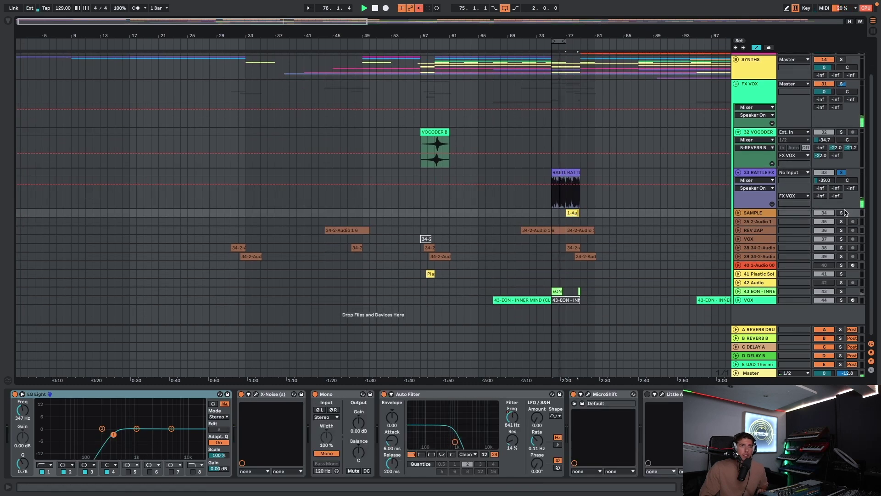
click(504, 9)
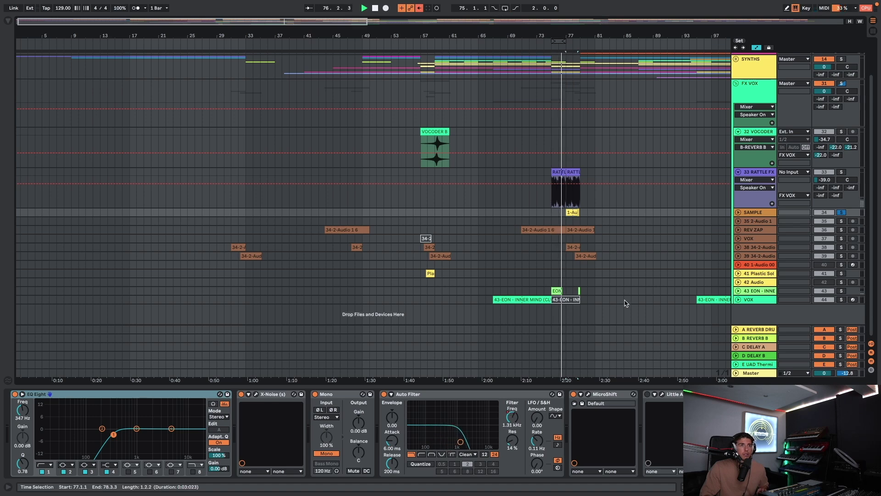
click(559, 288)
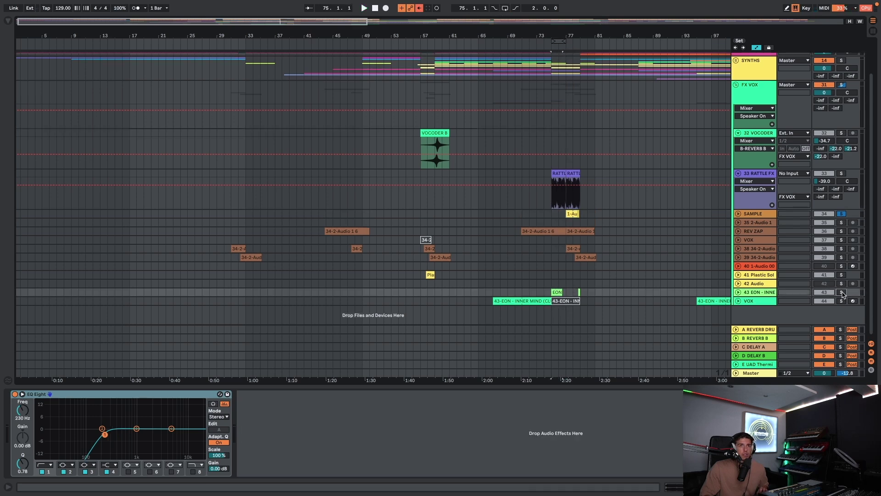
click(842, 294)
key(space)
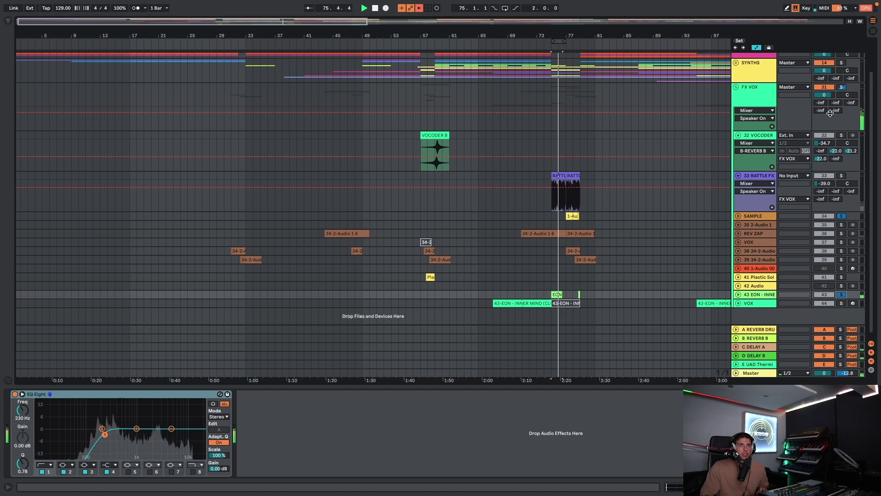
Step: Solo the whole FX VOX group, play it from bar 75, and unfold the REV ZAP, VOX (37), 38 and 39 tracks
click(842, 87)
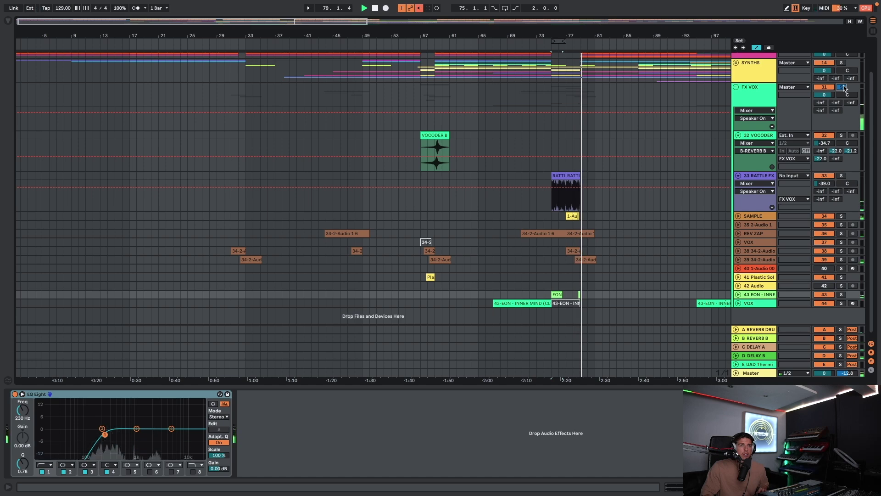
key(space)
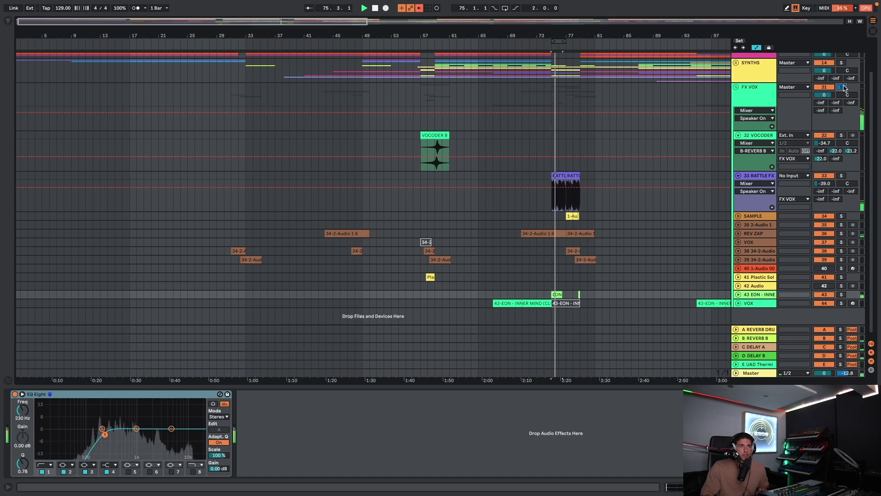
click(738, 260)
click(738, 251)
click(739, 242)
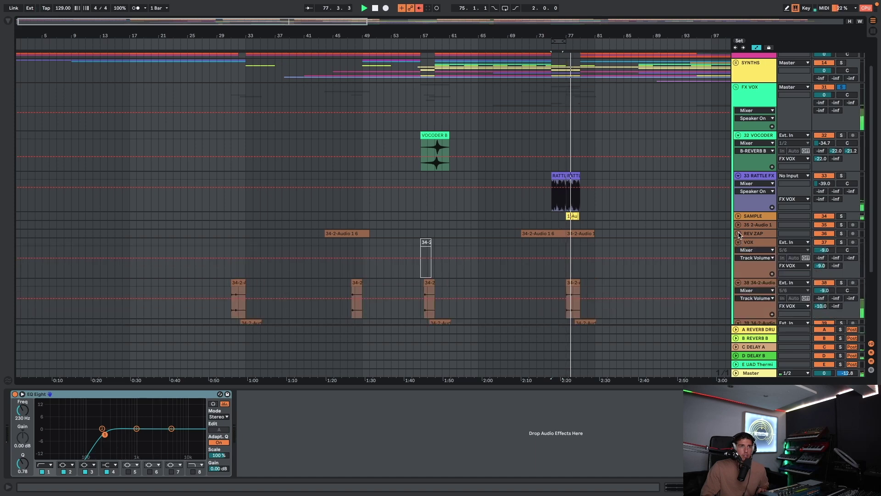
click(739, 234)
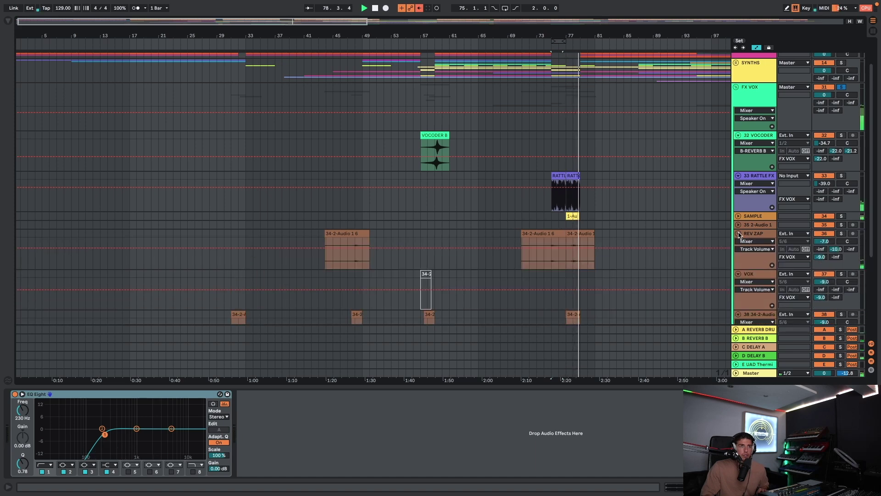
Step: Clear the FX VOX group's solo and play the full mix from bar 75
click(751, 235)
click(758, 105)
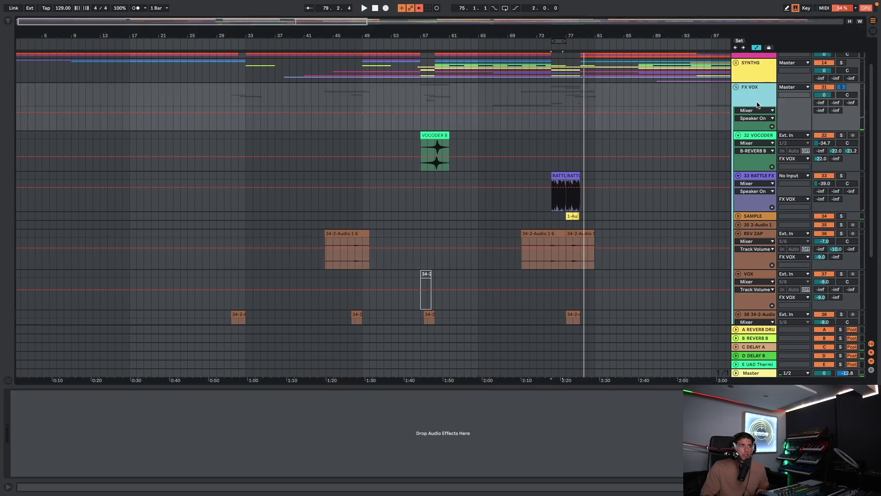
click(841, 87)
key(space)
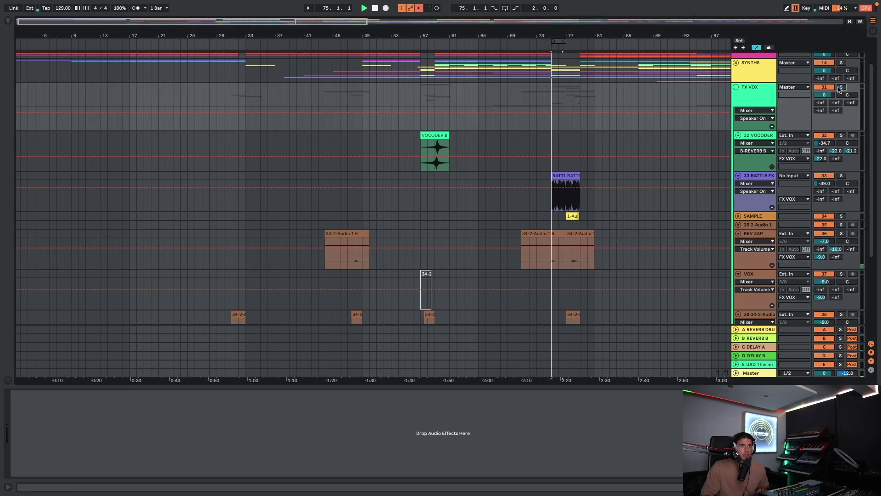
Step: Fold the REV ZAP, VOX, 38, 39, RATTLE FX and VOCODER tracks, and collapse the FX VOX group
click(737, 234)
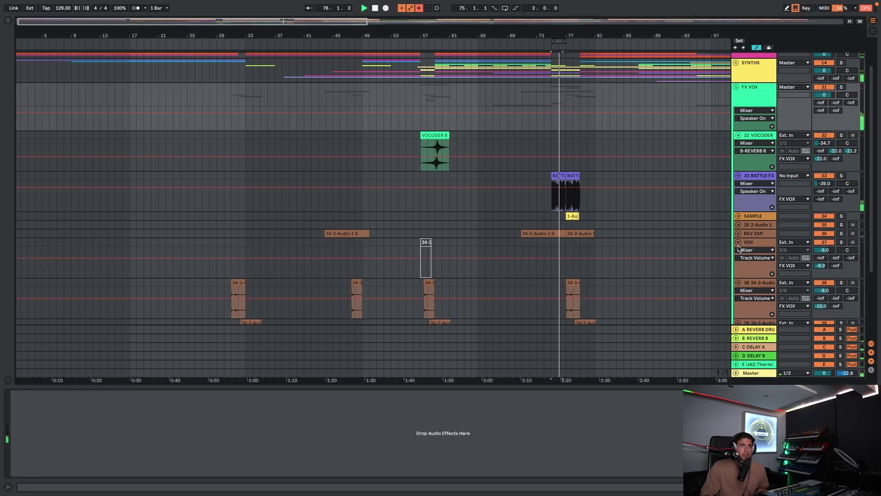
click(738, 242)
click(738, 251)
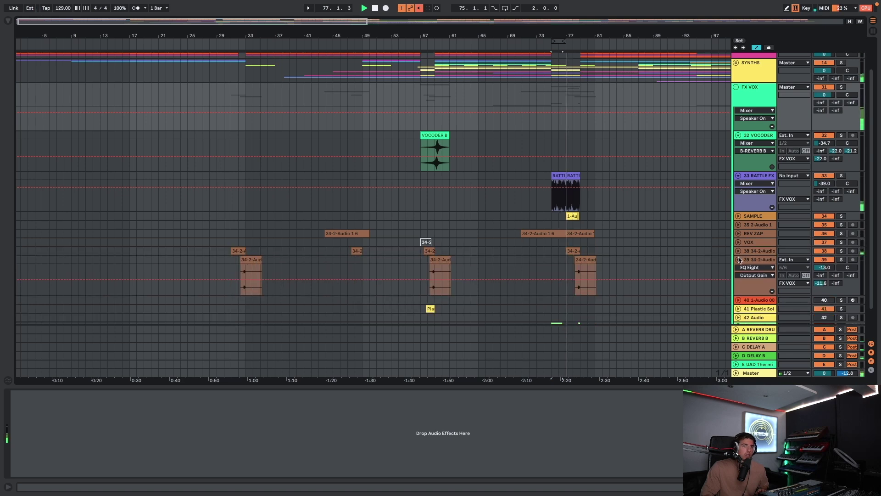
click(739, 259)
click(738, 175)
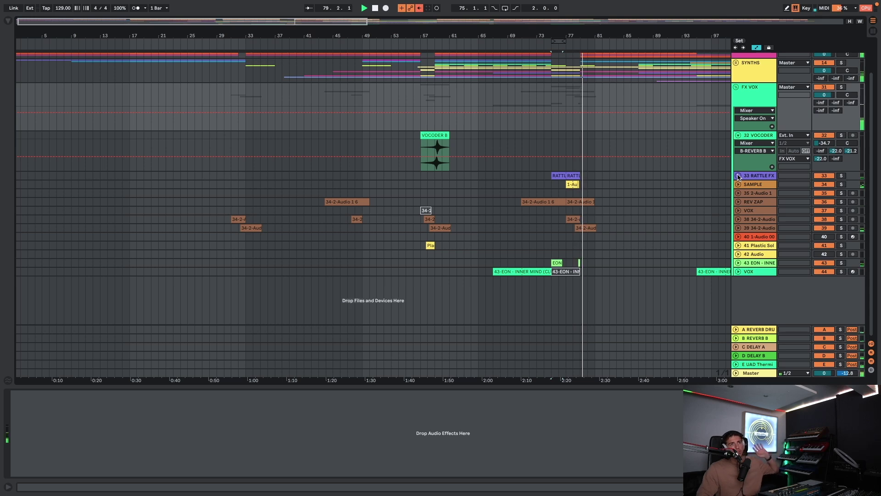
click(738, 135)
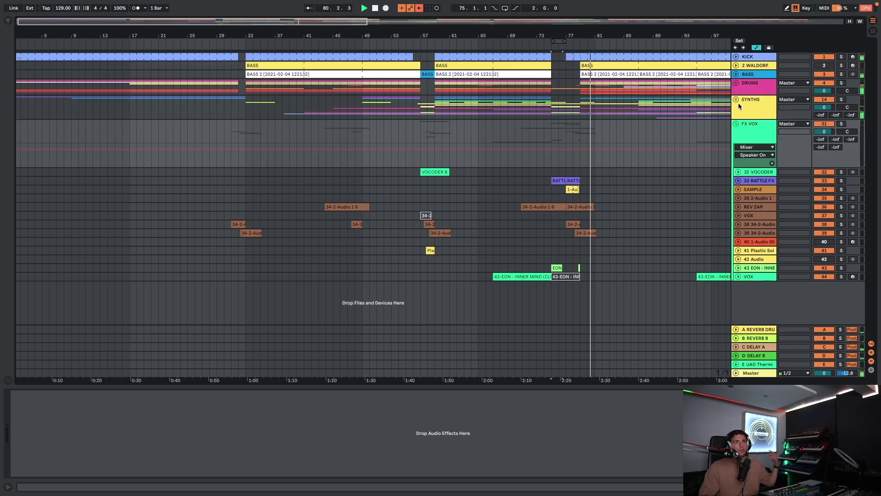
click(735, 124)
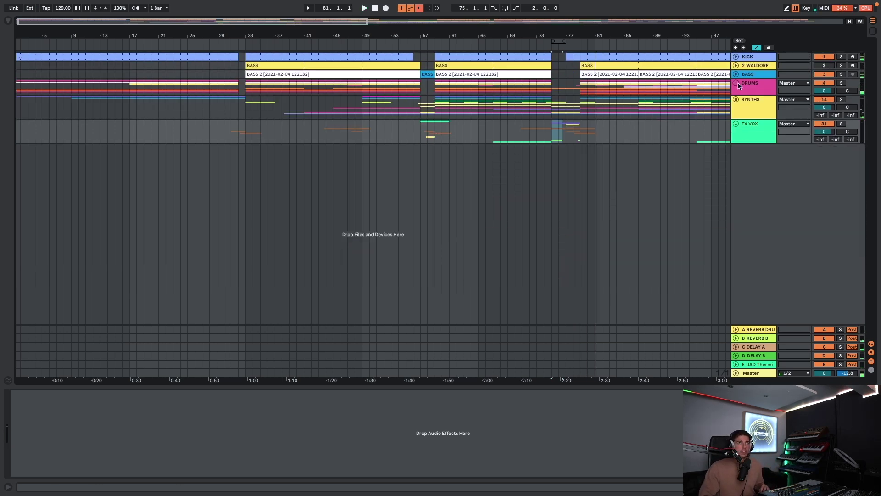
Step: Unfold the DRUMS group to review its tracks from bar 79, and leave only the SYNTHS group unfolded
click(737, 83)
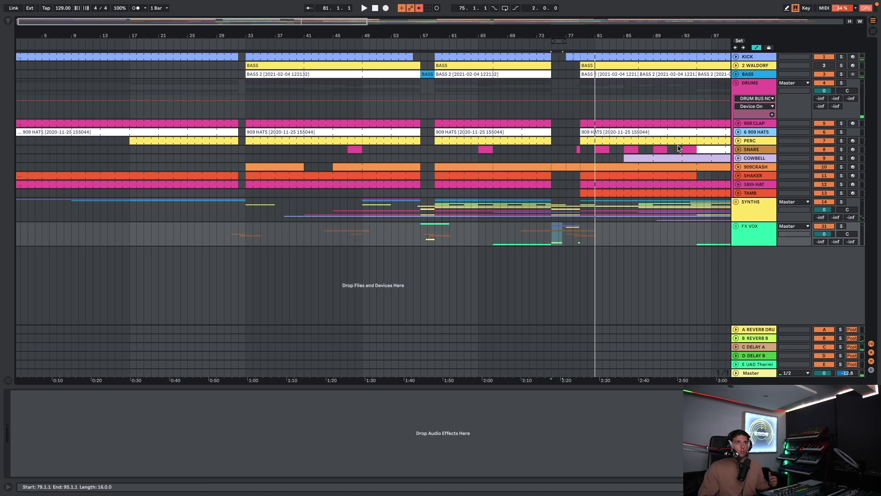
click(737, 203)
click(736, 83)
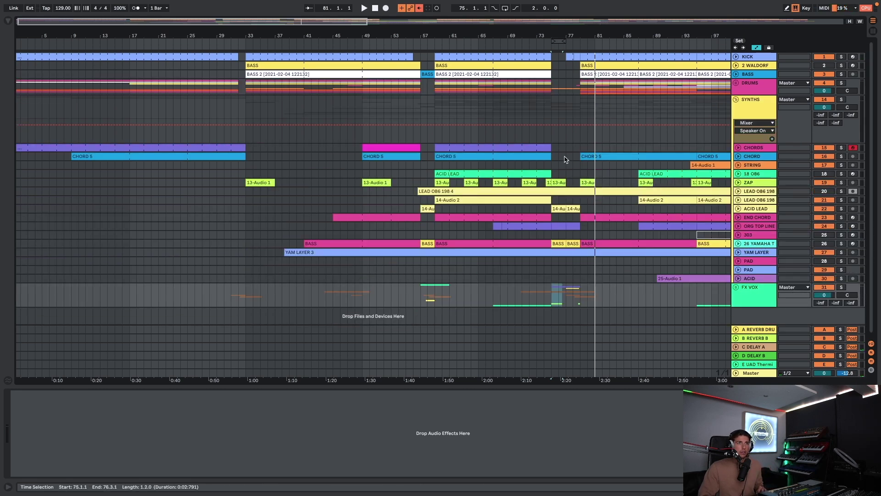
Step: Play the arrangement from about bar 72, and point out the CHORDS clip at bars 59 to 75 and the ACID LEAD clip at bar 87
click(529, 138)
key(space)
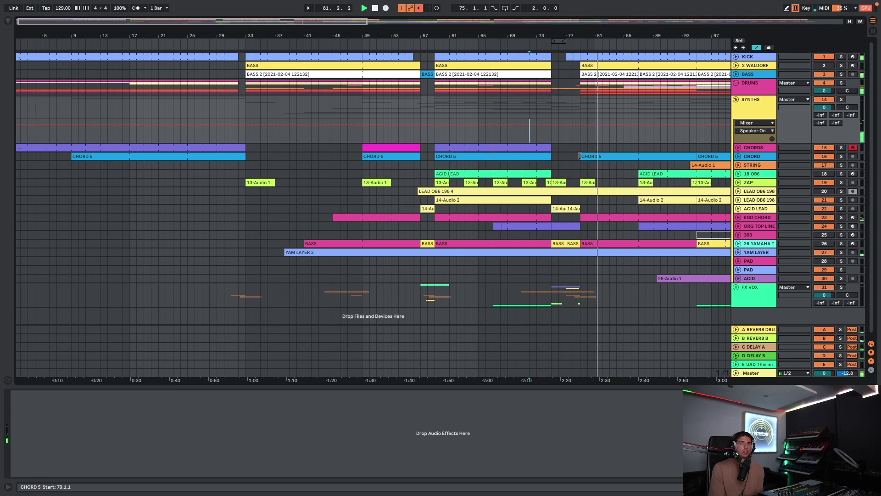
click(542, 147)
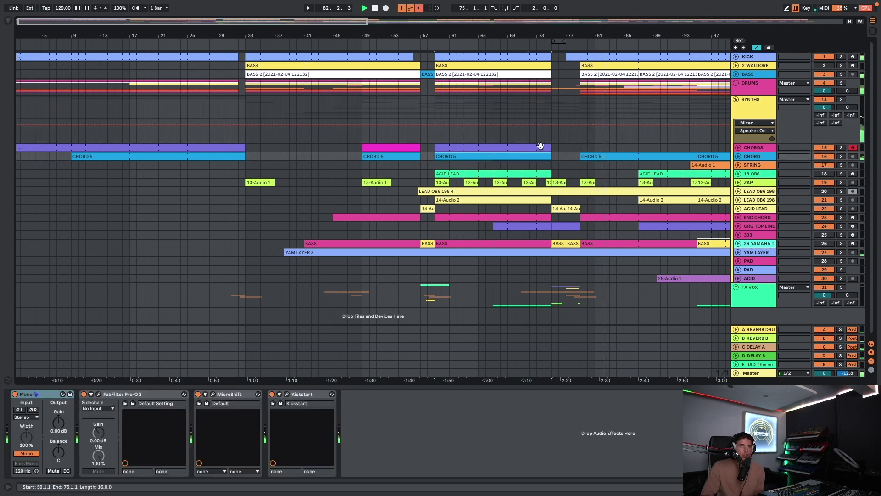
scroll(541, 164, right, 5)
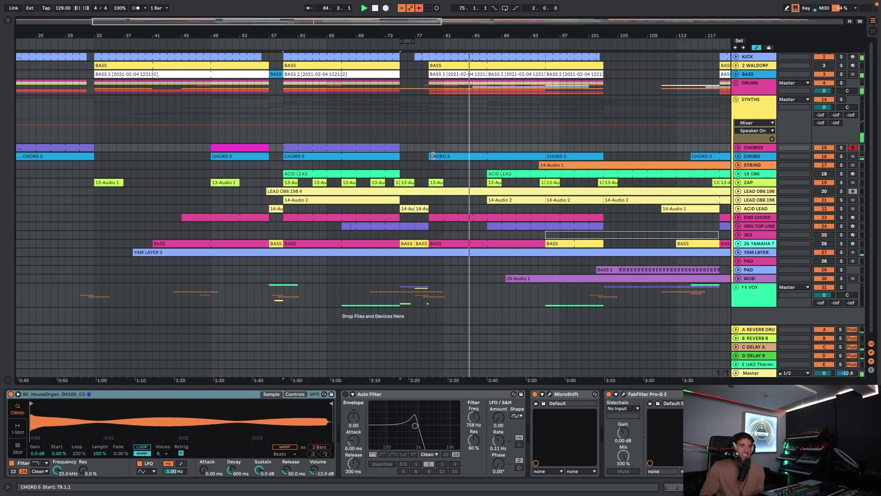
click(498, 183)
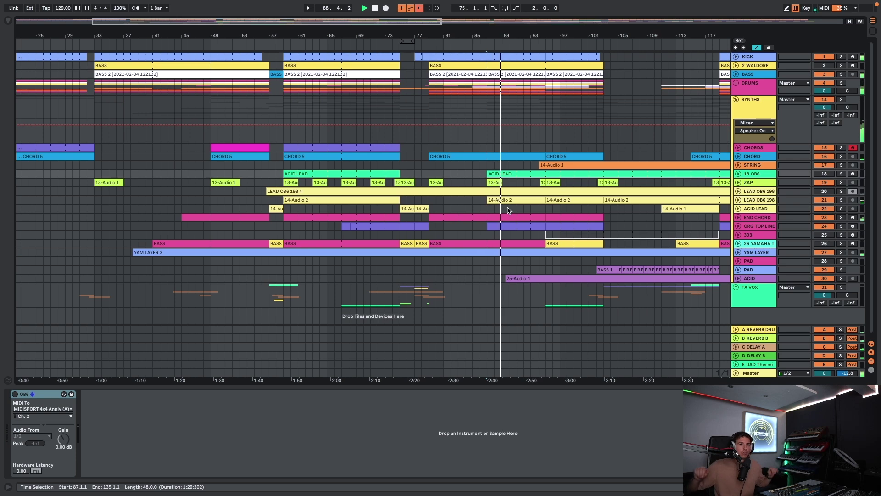
Step: Open the LEAD OB6 198 4 audio clip to show its waveform, and review the synth layers below it from bar 87
double_click(509, 193)
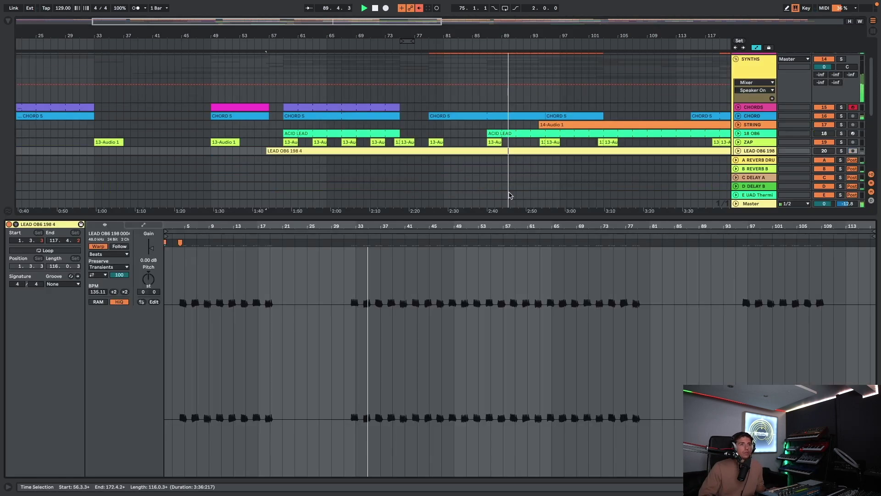
scroll(551, 138, down, 2)
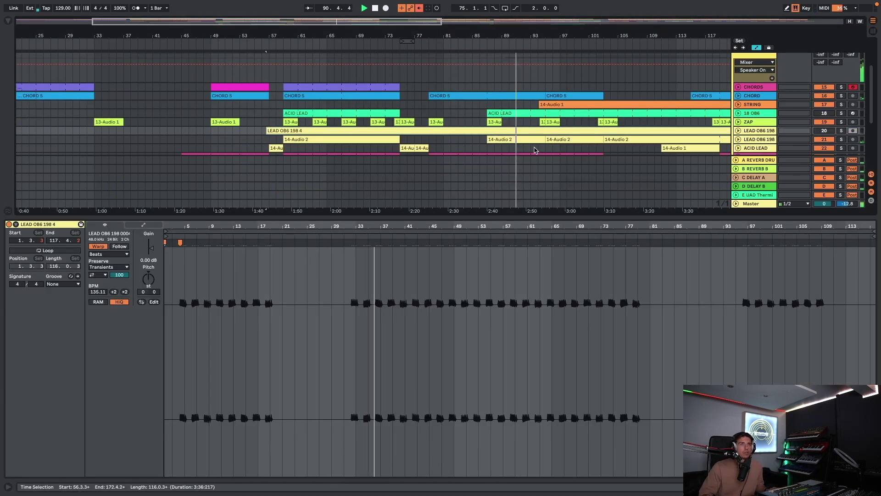
scroll(535, 137, down, 2)
scroll(533, 136, down, 2)
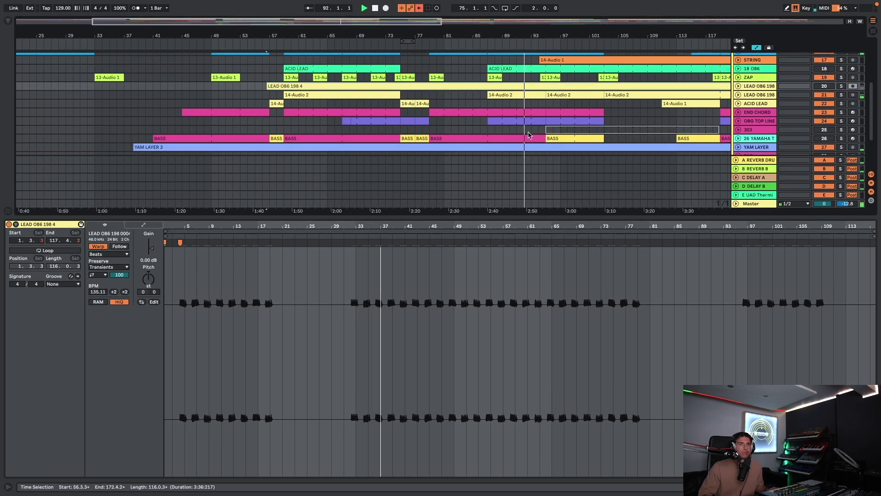
scroll(528, 135, down, 2)
scroll(529, 135, down, 4)
Step: Open the ACID LEAD MIDI clip at bar 87 on the 18 OB6 track to show its notes
scroll(529, 135, up, 5)
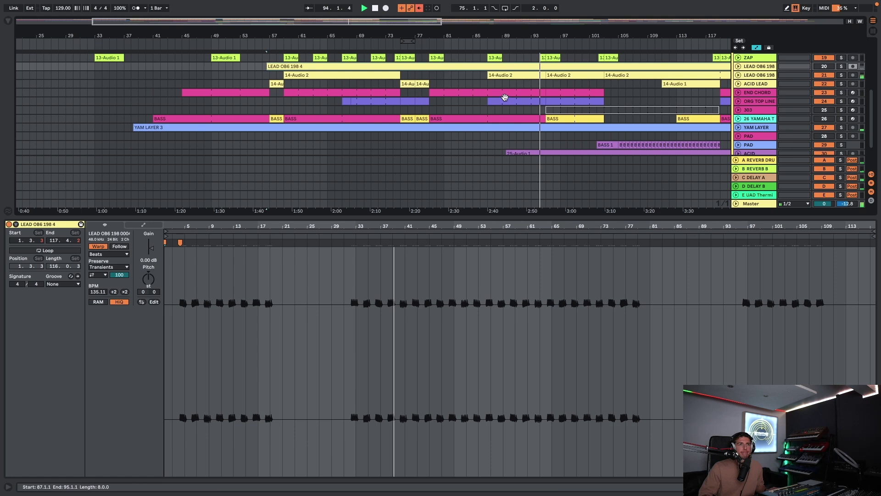
scroll(516, 76, up, 4)
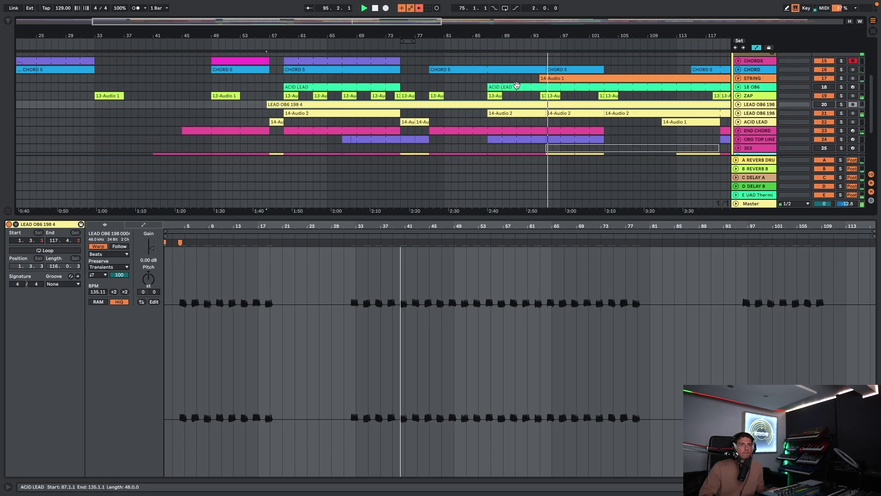
click(551, 148)
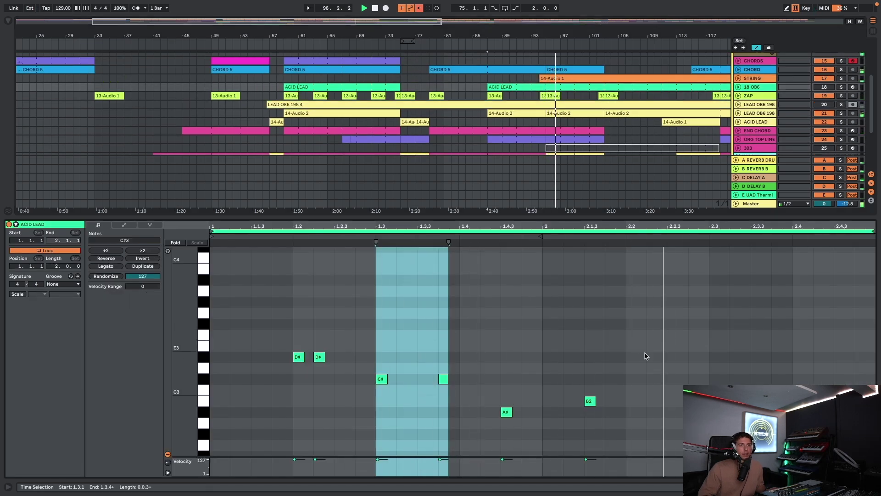
Step: Close the ACID LEAD clip's notes and check the 303 track among the synth layers
click(666, 380)
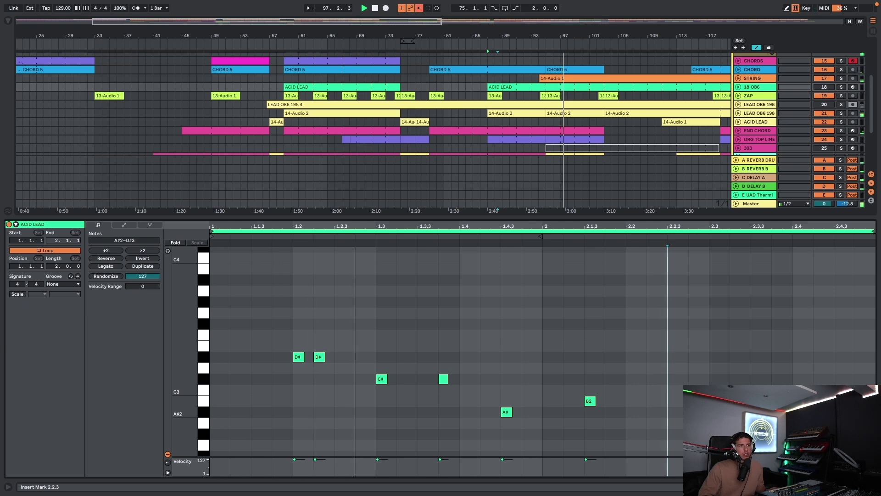
key(ctrl+alt+l)
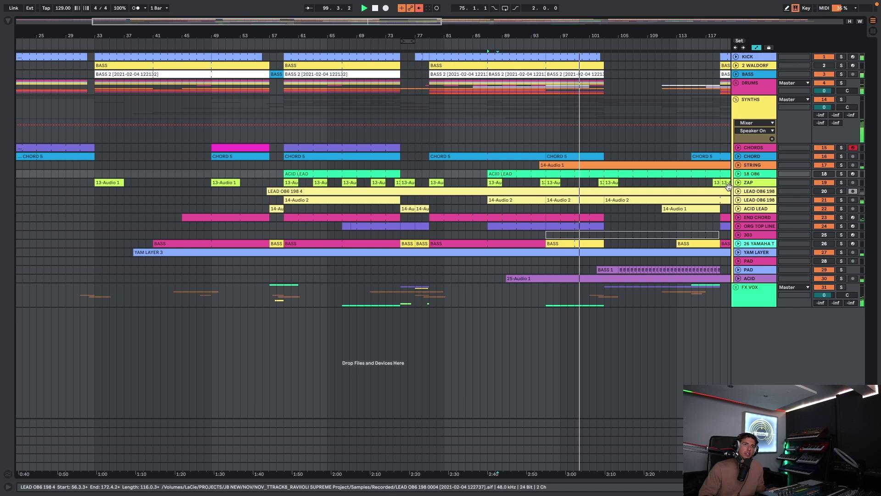
click(739, 235)
click(739, 235)
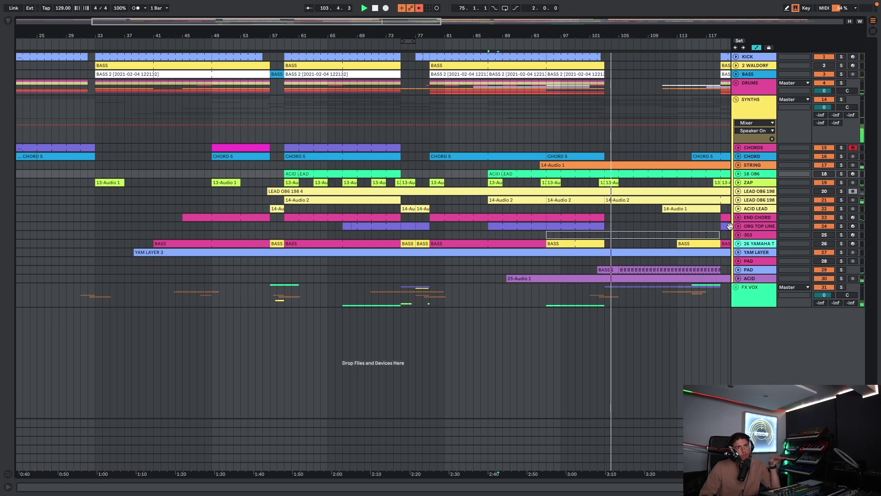
Step: Fold the SYNTHS group and review the breakdown between bars 105 and 119 across the track groups
click(735, 100)
scroll(679, 236, right, 5)
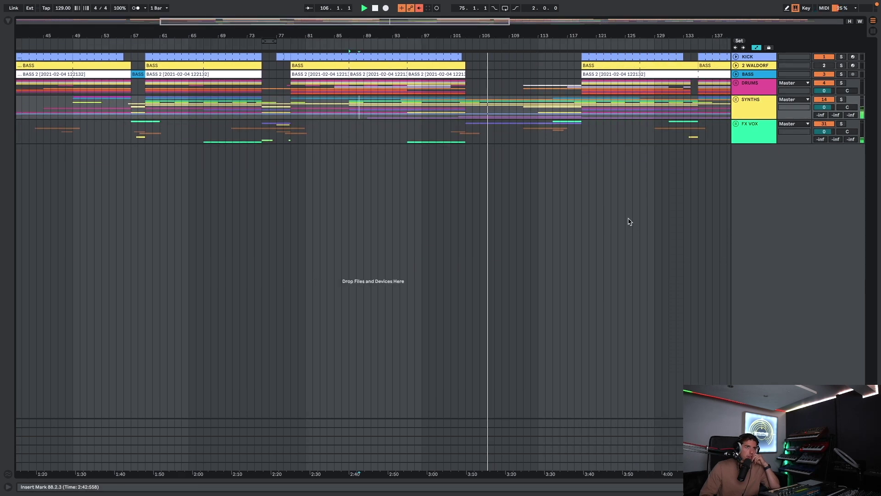
scroll(597, 133, down, 3)
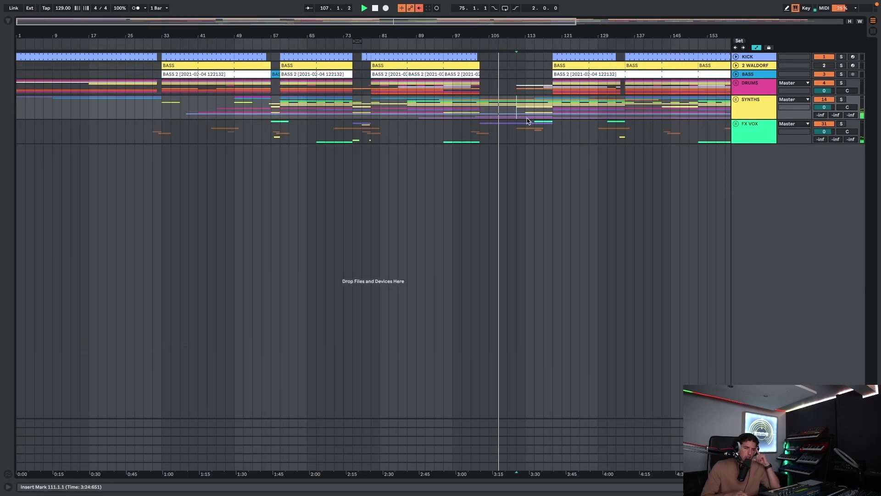
click(737, 85)
click(737, 85)
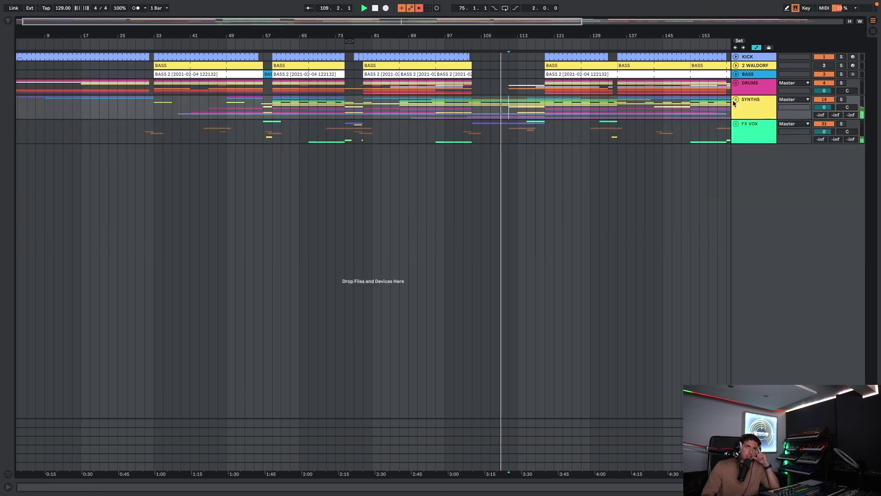
Step: Unfold the SYNTHS group, audition the ACID LEAD track soloed around bar 113 and from bar 55, and unsolo it
click(736, 100)
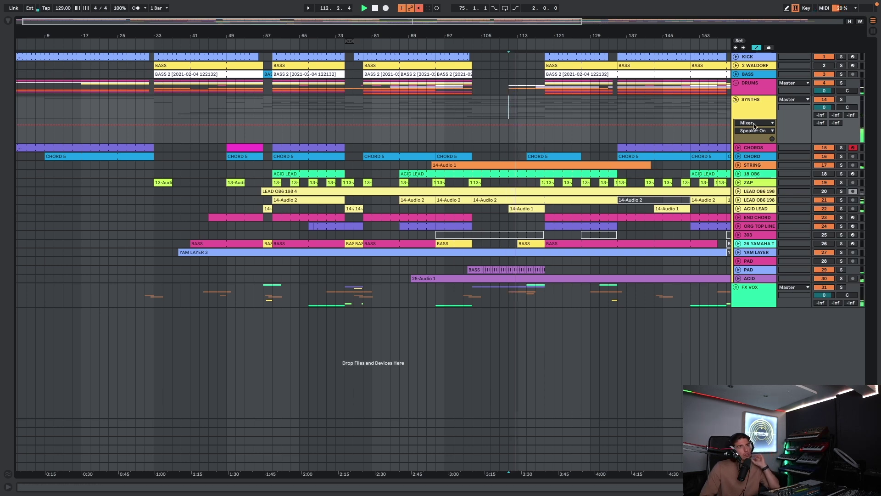
click(841, 209)
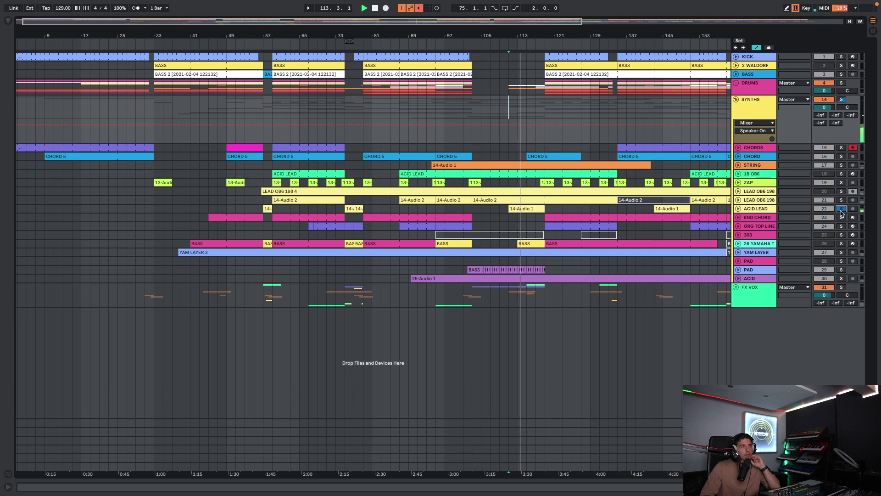
click(257, 42)
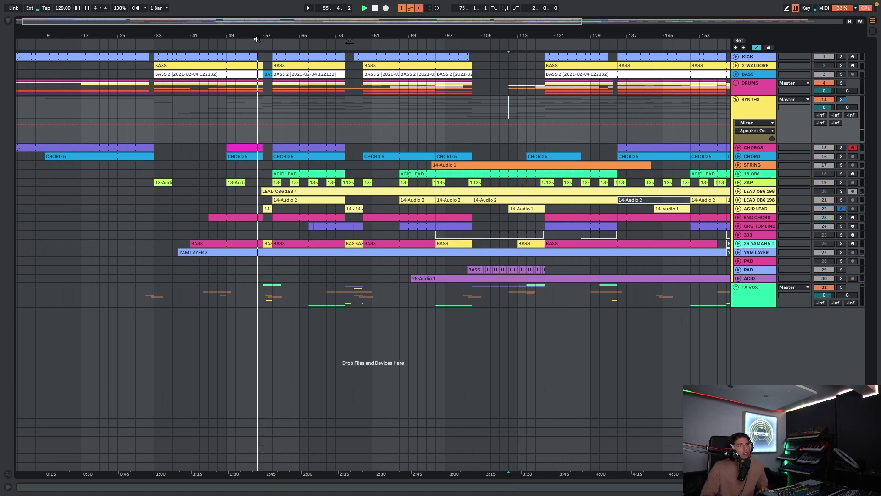
click(842, 209)
click(843, 210)
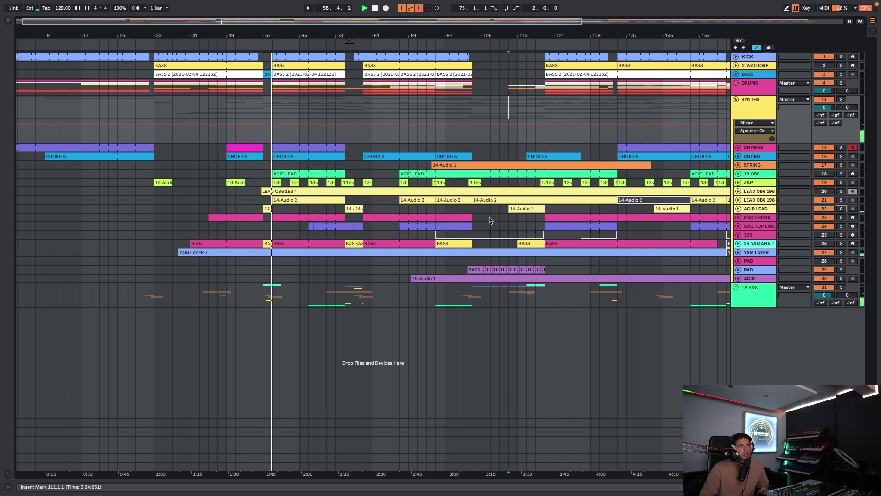
Step: Play from bar 111 with the STRING track briefly soloed, and unfold that track to show its volume automation
key(space)
key(space)
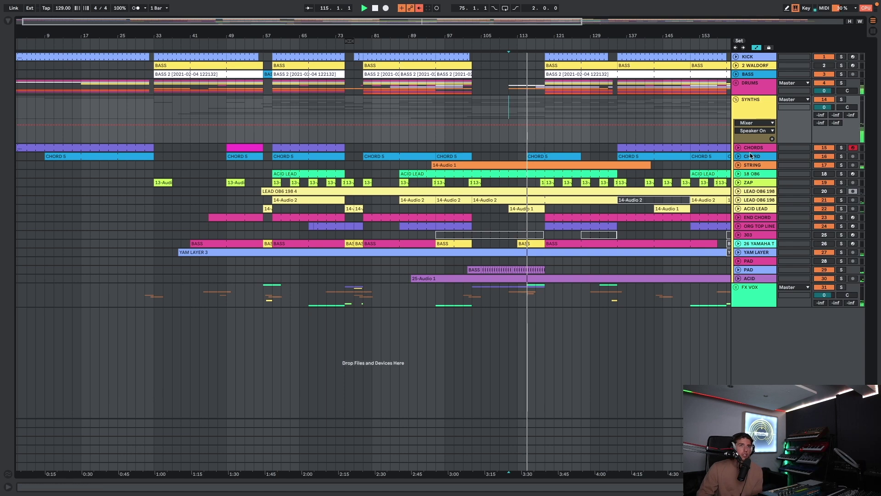
click(597, 169)
click(841, 165)
click(842, 166)
click(738, 166)
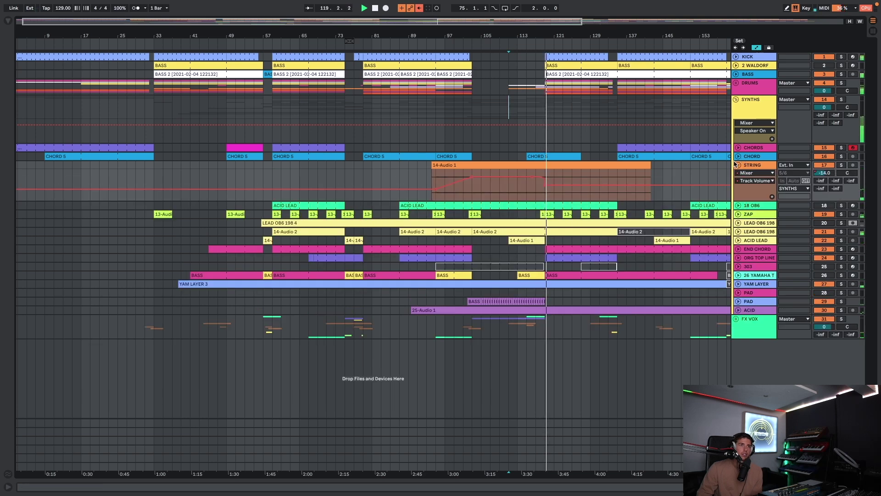
Step: Play the STRING clip's volume rise from bar 95, glance at the PAD track, and fold both tracks
key(space)
click(419, 181)
key(space)
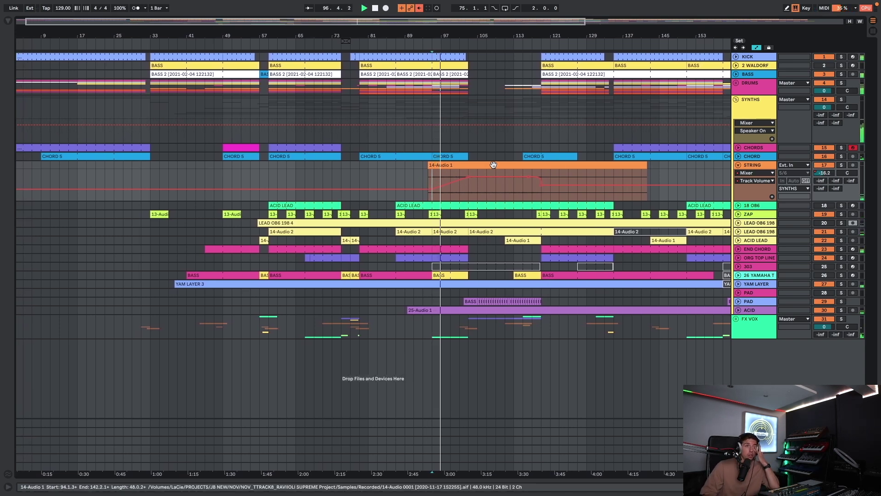
click(736, 301)
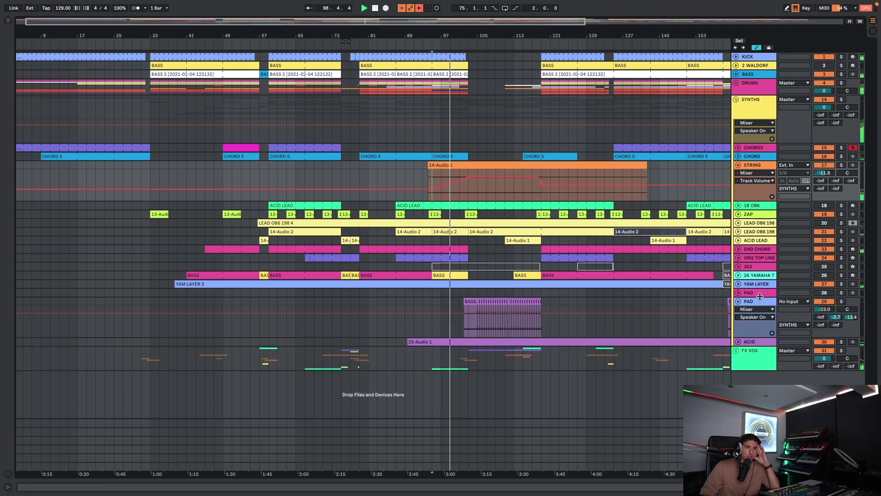
click(737, 301)
click(738, 164)
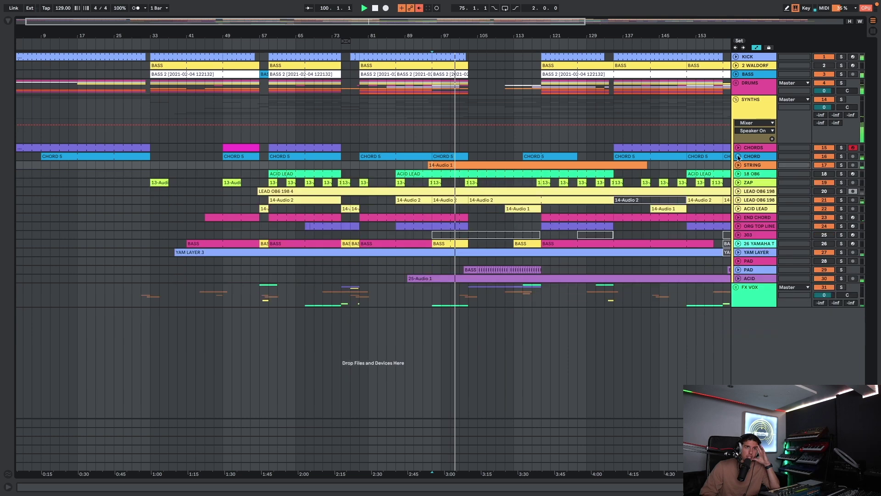
scroll(679, 219, right, 3)
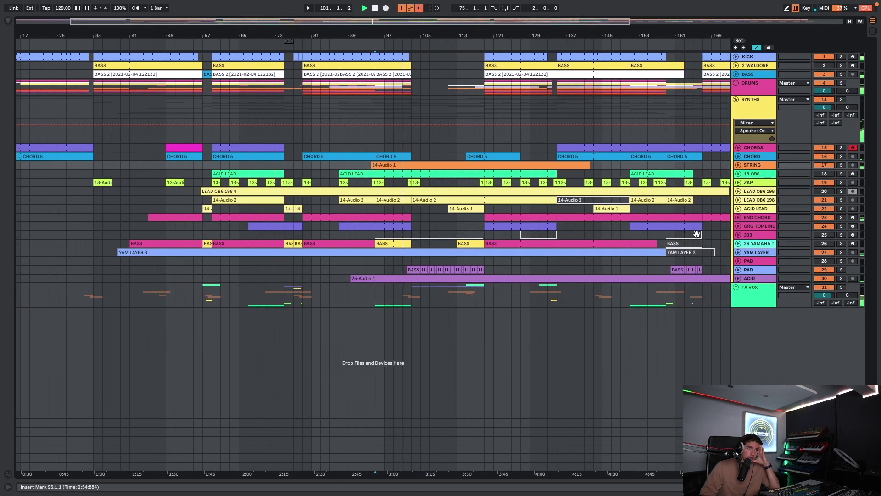
Step: Unfold the FX VOX group to review its vocal and effect clips through the breakdown, and fold it again
click(735, 287)
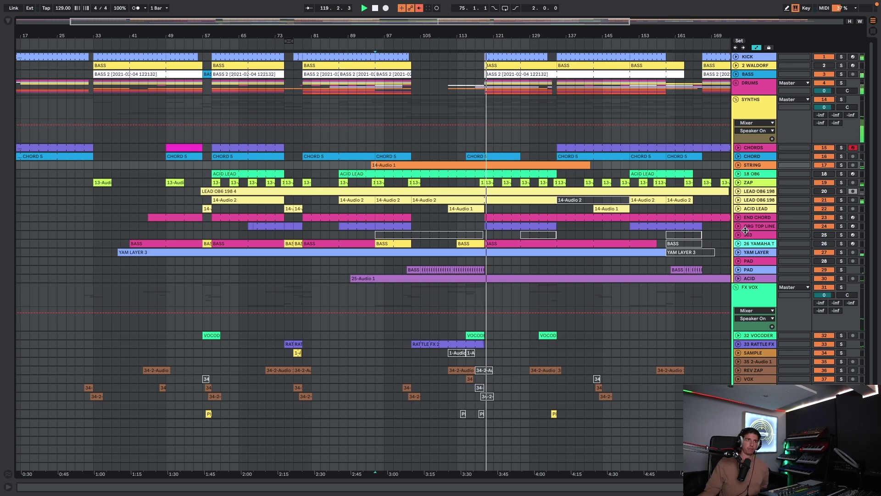
click(736, 288)
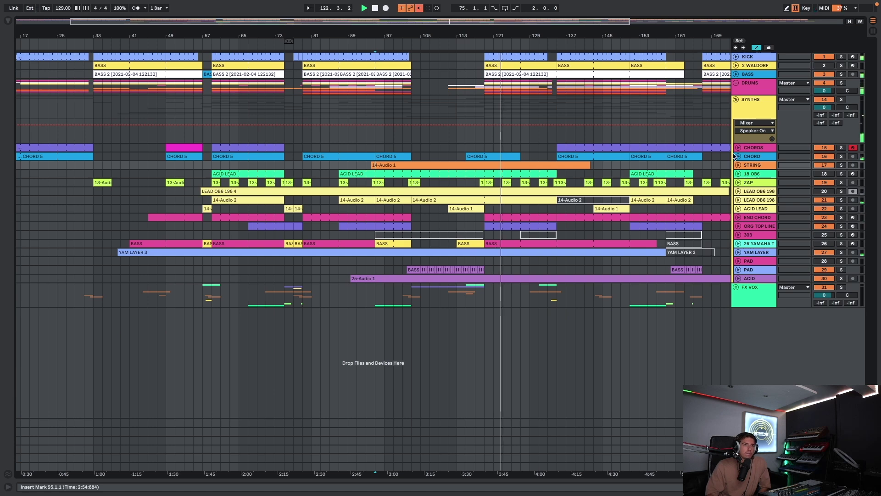
click(743, 104)
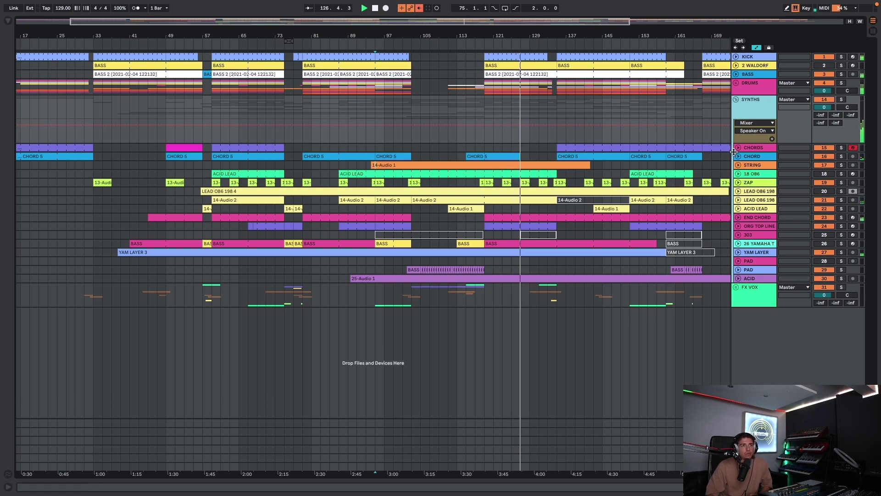
Step: Unfold the DRUMS group, play the SNARE clip at bar 115 with its notes open, and close the clip
click(467, 116)
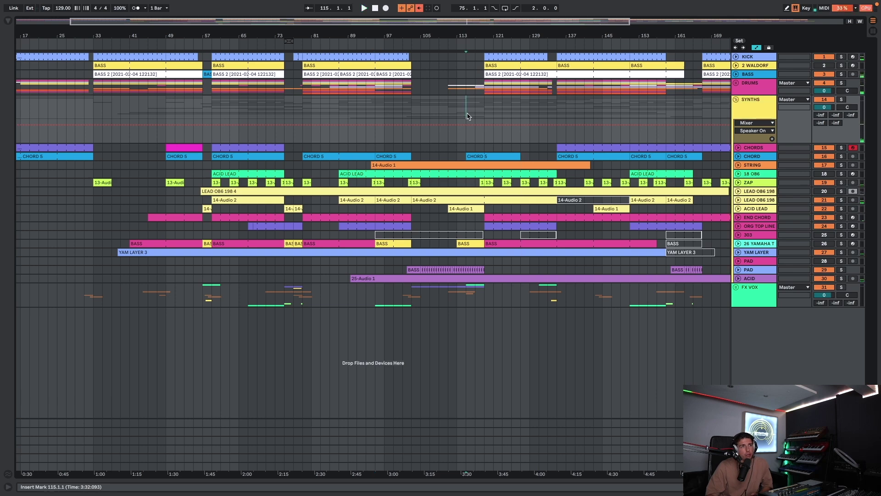
click(736, 83)
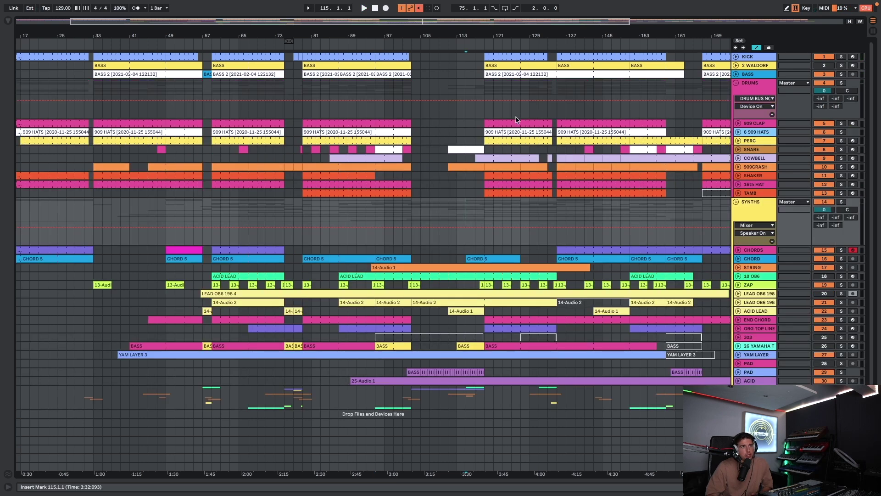
double_click(477, 150)
key(space)
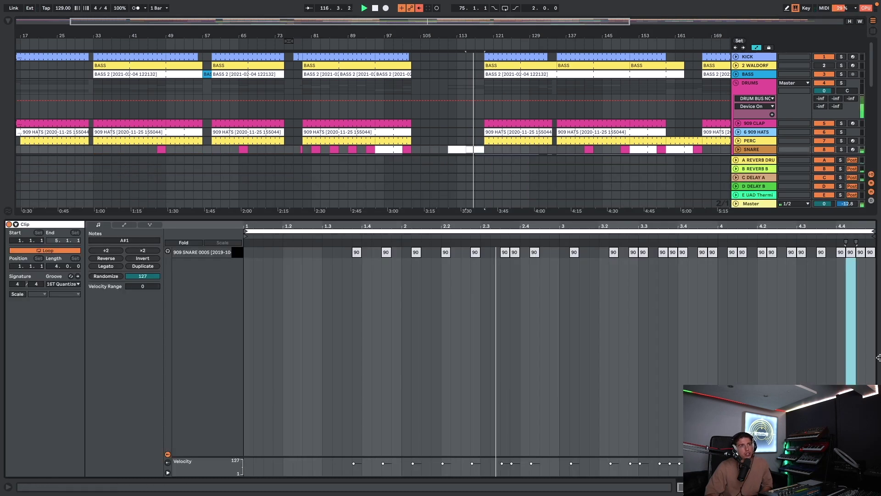
key(ctrl+alt+l)
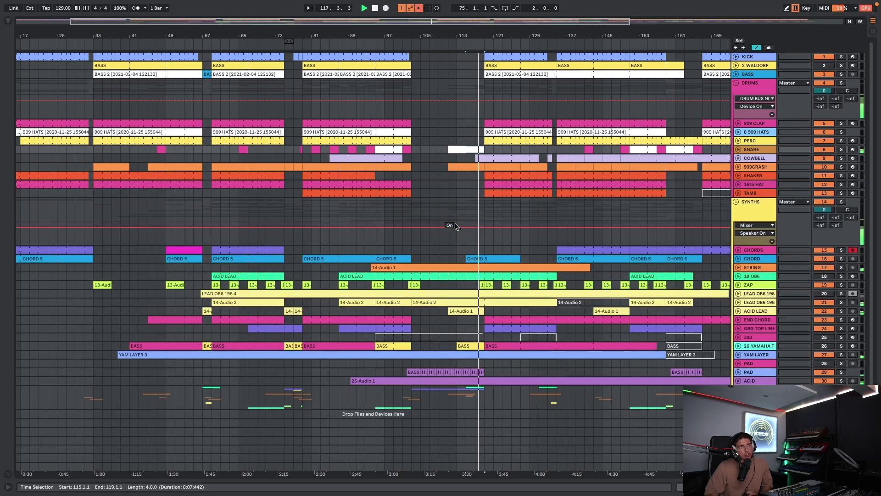
Step: Open the 909CRASH clip at bar 111 to show its notes, and return to the full drum and synth arrangement
key(ctrl+alt+l)
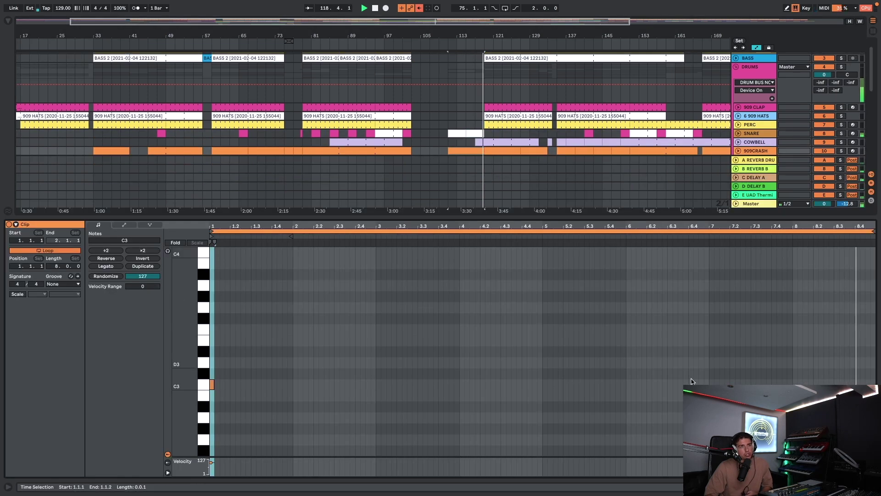
key(ctrl+alt+l)
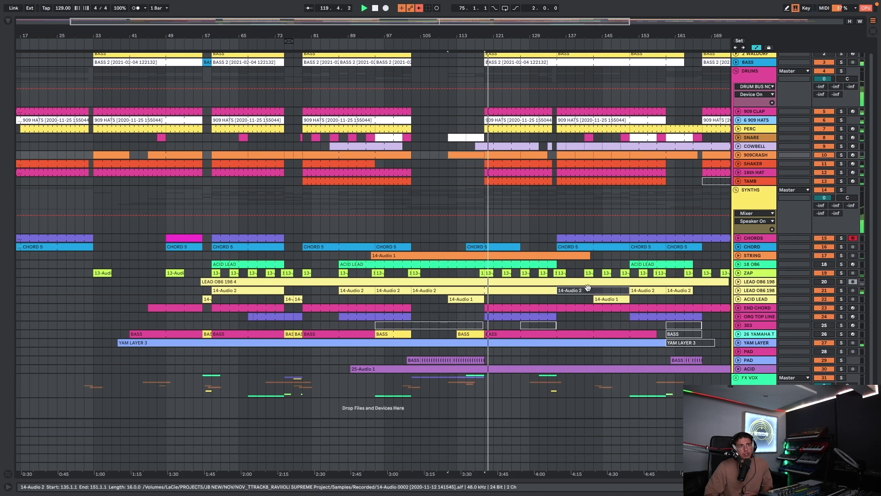
click(735, 191)
click(736, 202)
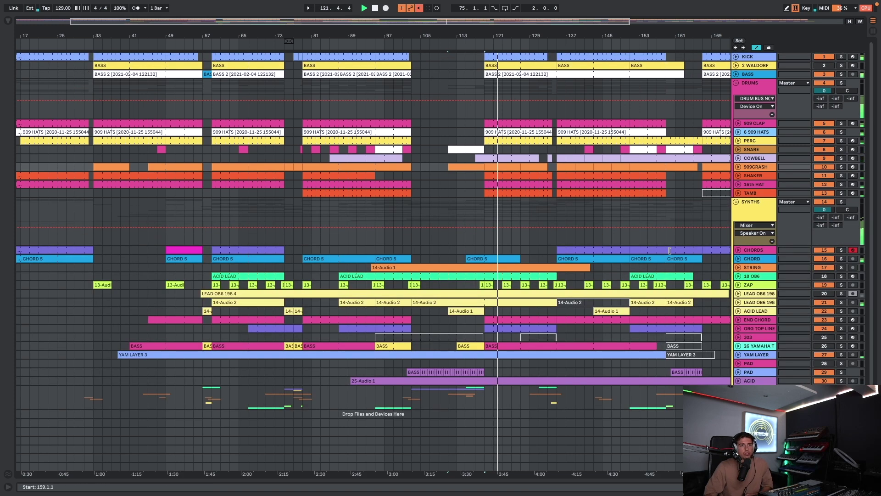
Step: Briefly unfold the CHORD track to show its waveforms, and replay the build-up from bar 111
scroll(779, 202, down, 1)
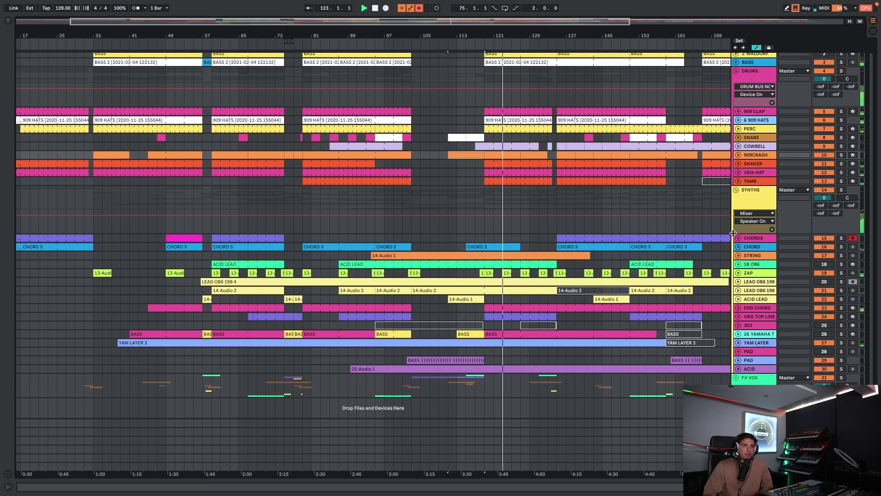
click(739, 247)
click(739, 251)
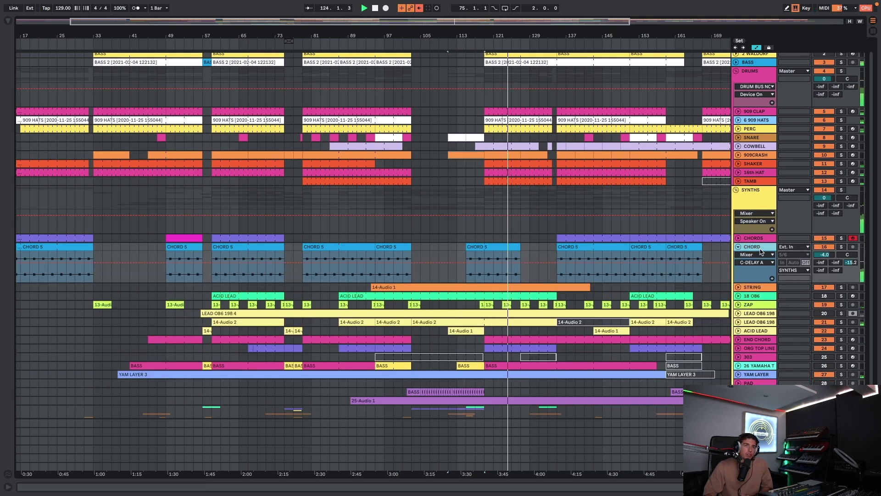
click(738, 248)
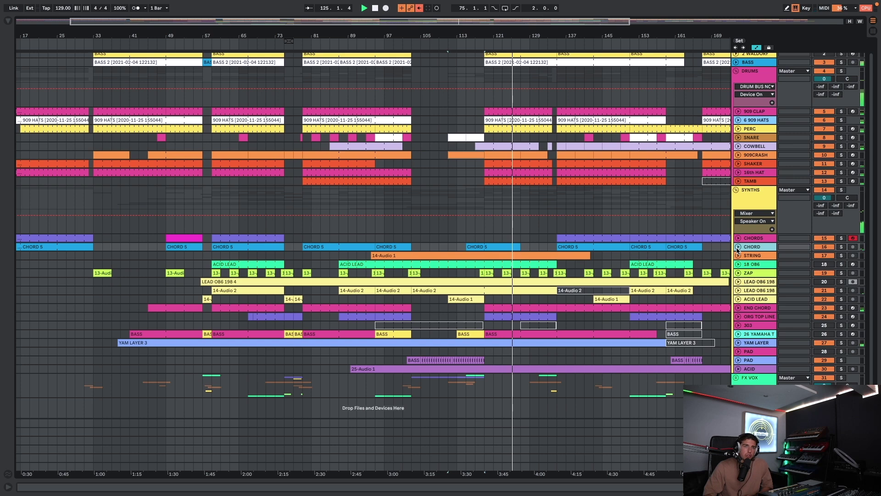
key(space)
click(457, 227)
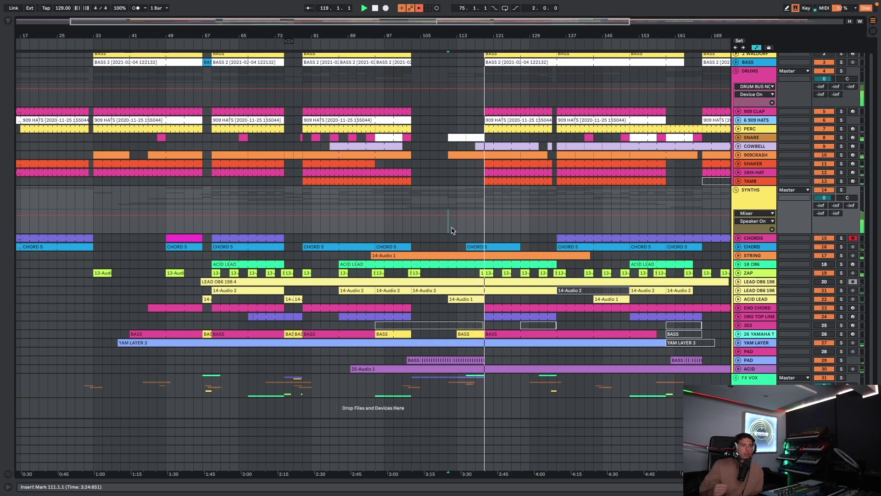
Step: Audition the PAD track with the BASS clip soloed up to bar 119, show its Auto Filter moving, and unsolo it
click(738, 360)
click(842, 361)
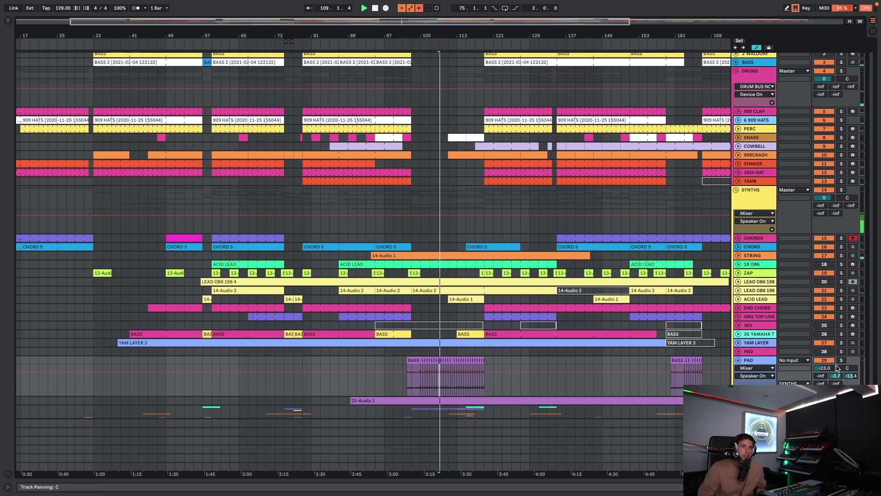
click(458, 389)
click(475, 388)
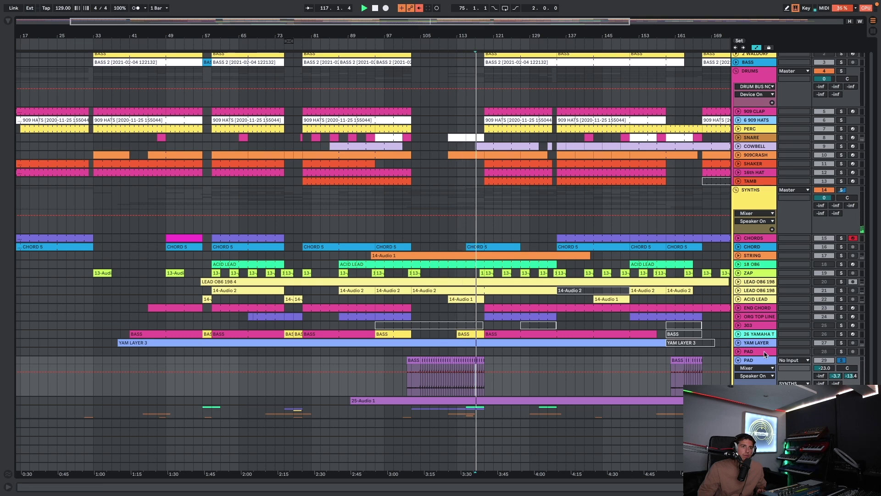
double_click(752, 360)
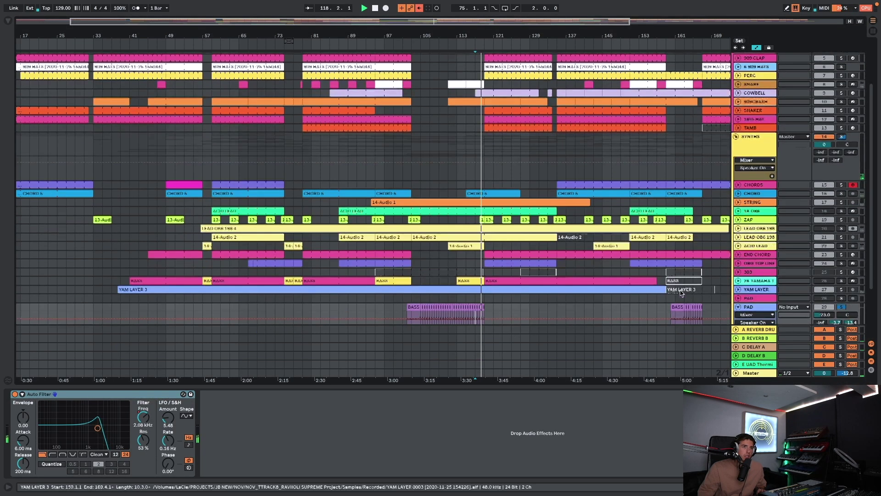
scroll(680, 290, down, 3)
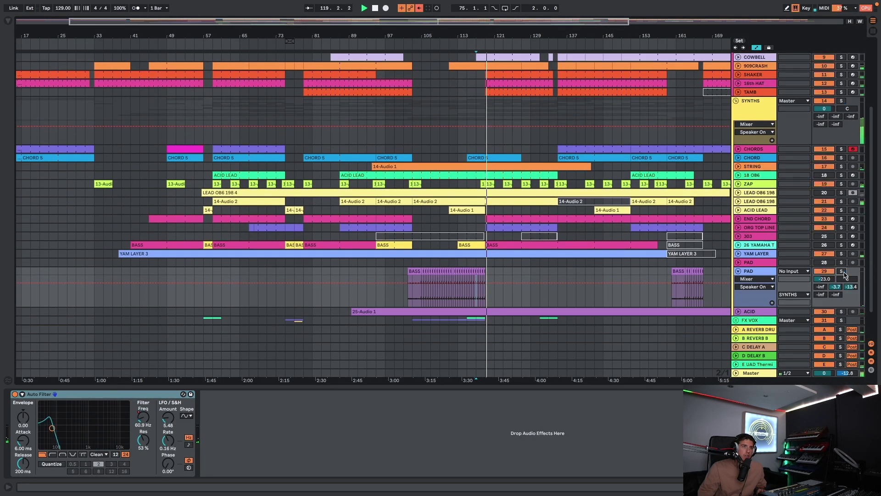
scroll(670, 266, down, 2)
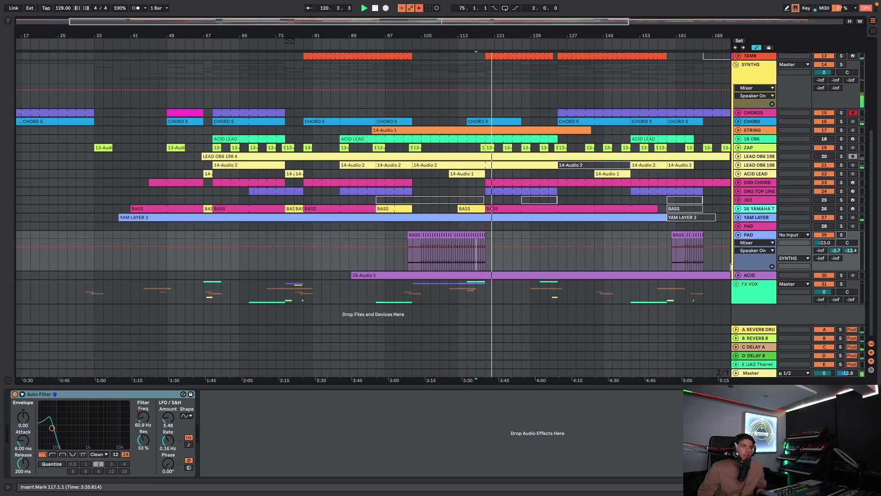
Step: Fold the PAD track and the SYNTHS and DRUMS groups, and show the whole arrangement while it plays
click(738, 235)
scroll(745, 186, up, 7)
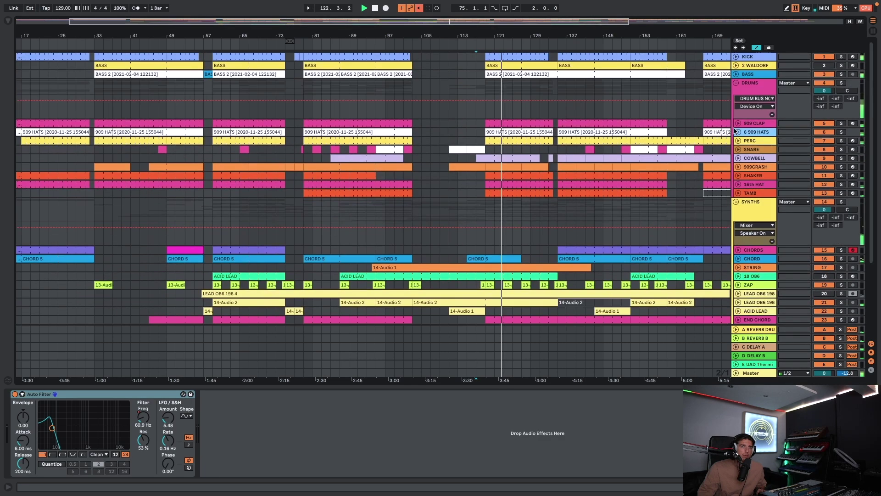
click(737, 202)
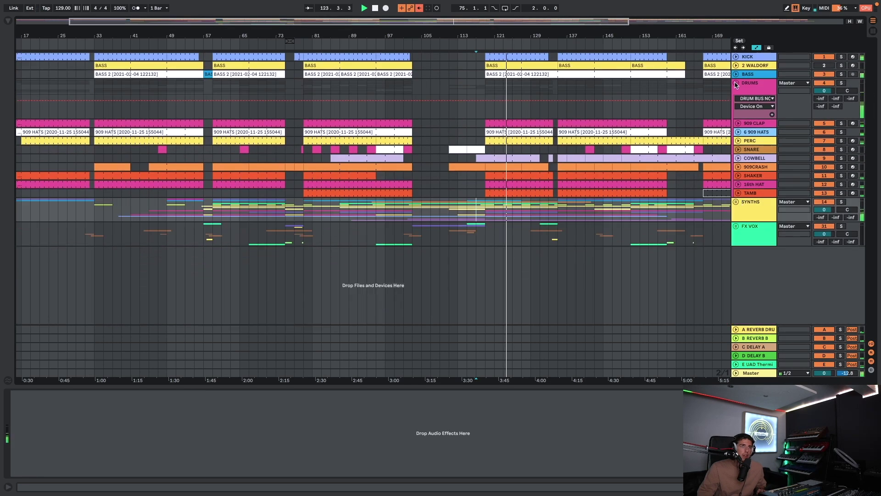
click(737, 83)
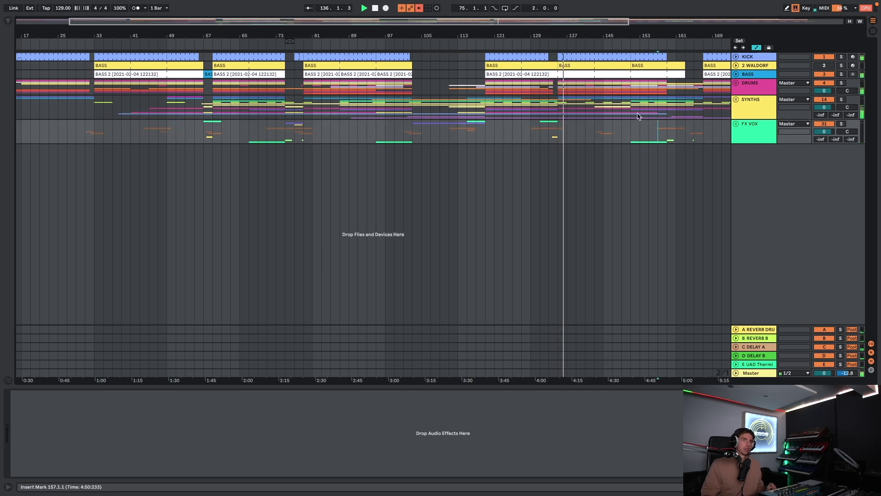
key(w)
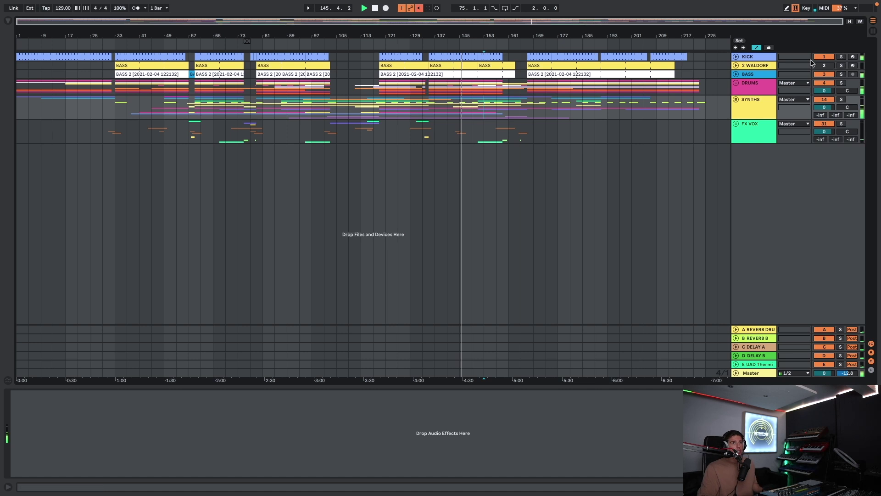
Step: Unfold the FX VOX and DRUMS groups, show the notes of the SNARE clip at bar 151, and hide the clip view
click(736, 124)
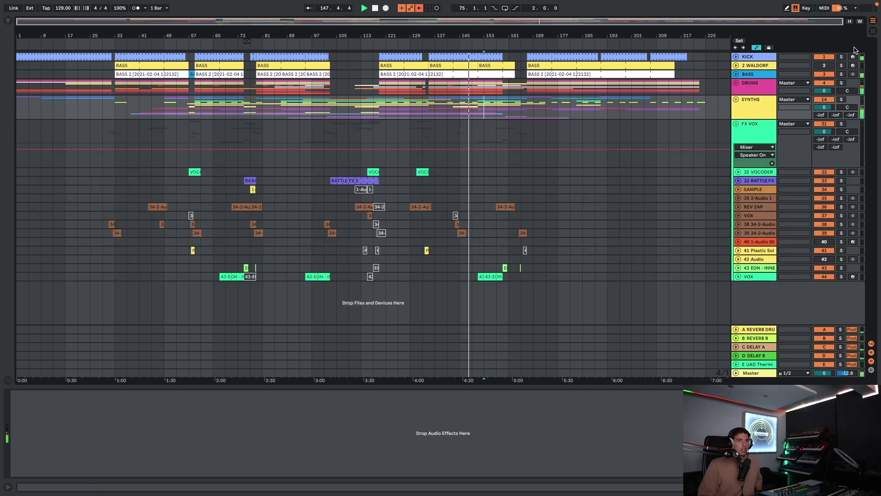
click(736, 83)
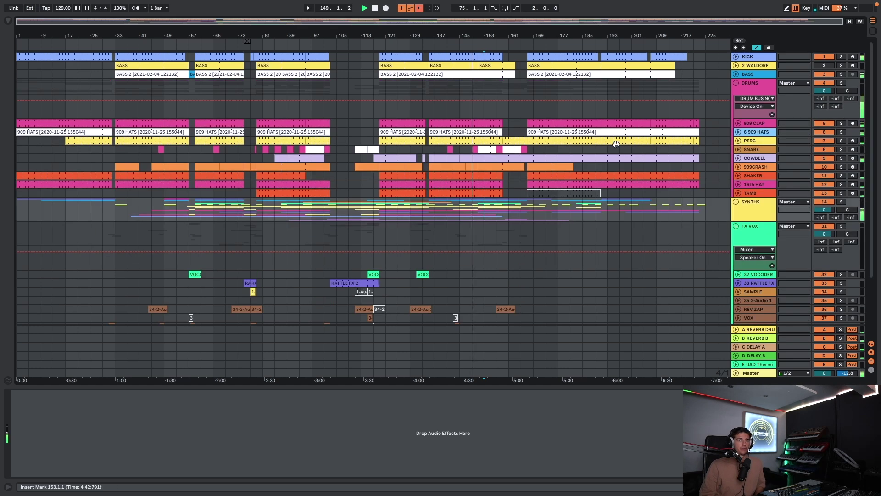
double_click(481, 148)
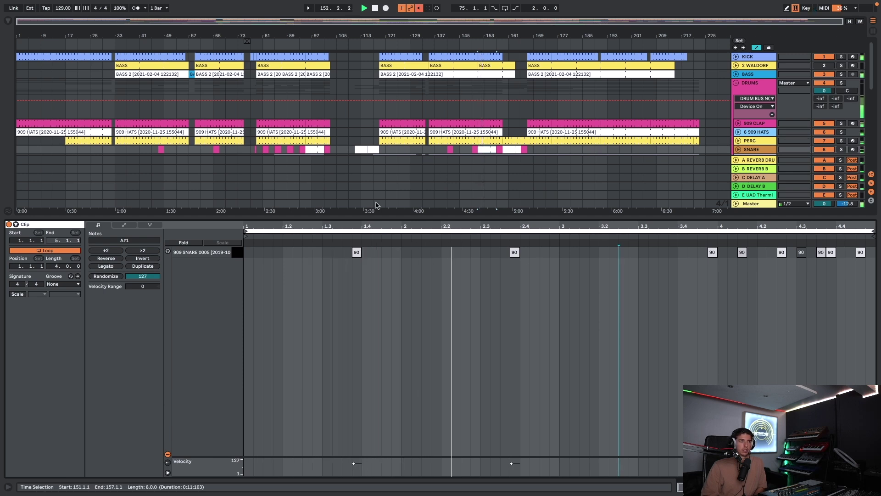
click(836, 414)
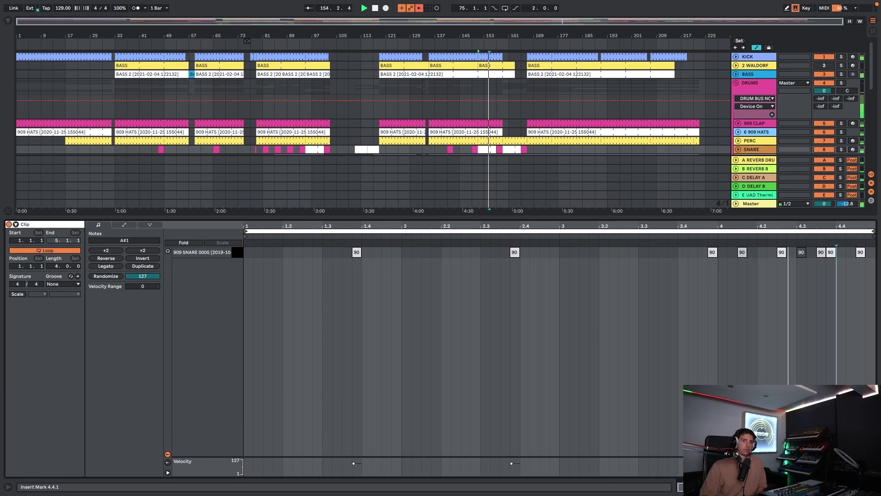
key(super+alt+l)
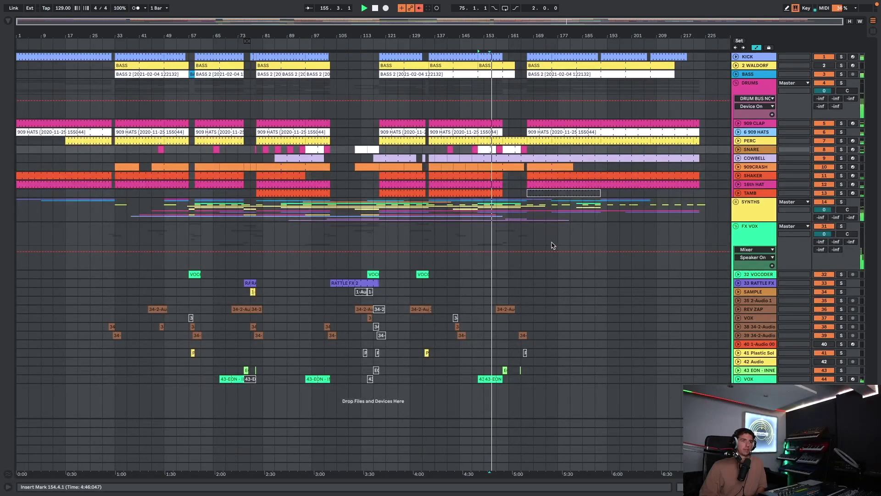
Step: Unfold the VOX track, point out the EON clip at bar 159, and fold the FX VOX and DRUMS groups
key(Right)
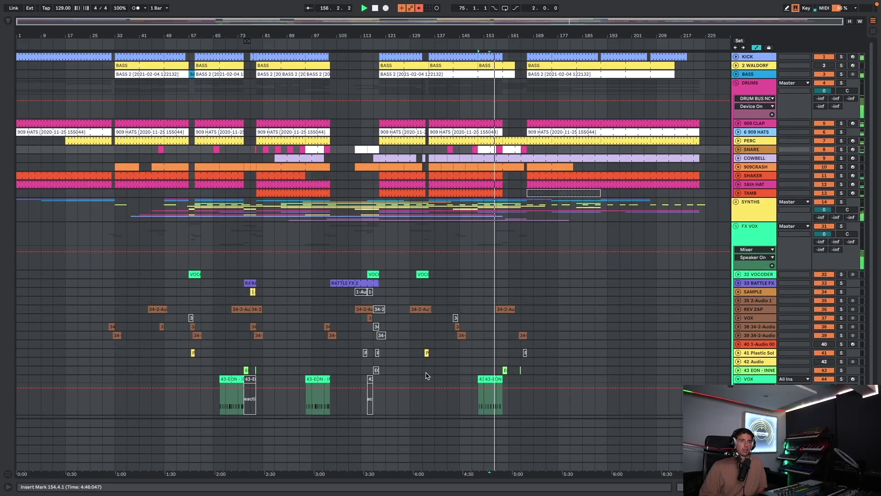
click(505, 370)
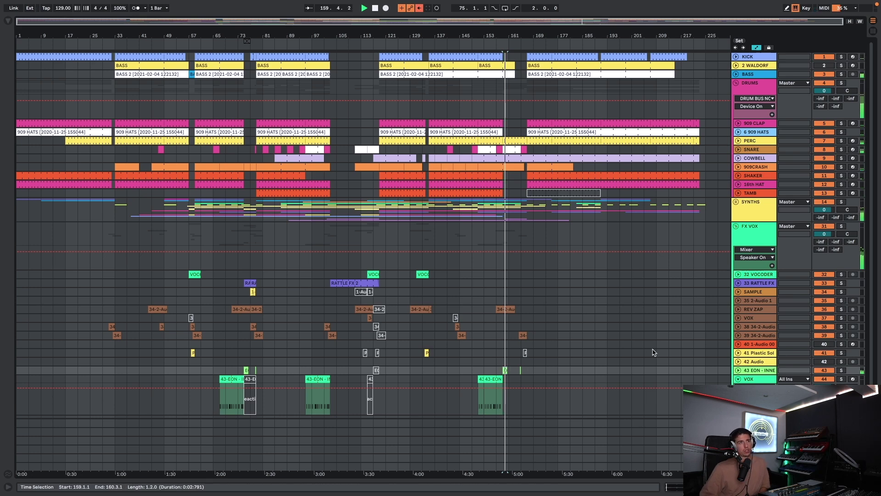
click(736, 227)
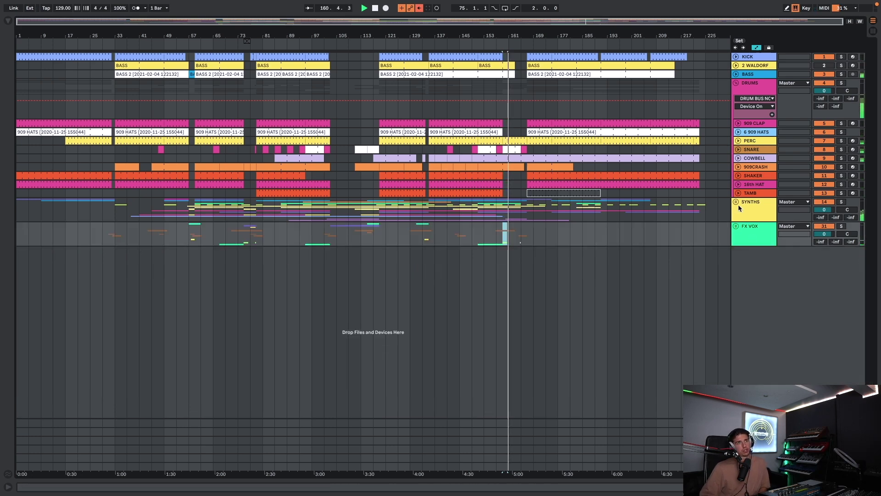
click(737, 83)
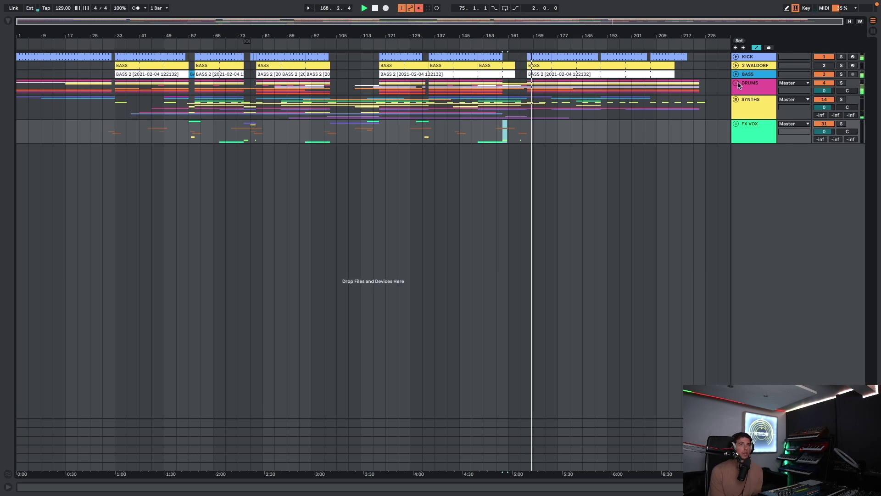
Step: Audition the KICK and BASS soloed around bar 171, unsolo them, and unfold the DRUMS and SYNTHS groups
click(841, 75)
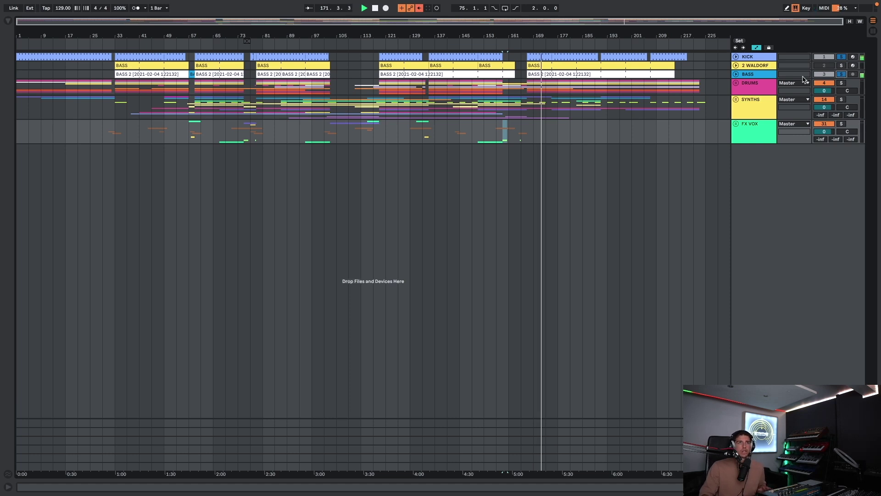
click(841, 75)
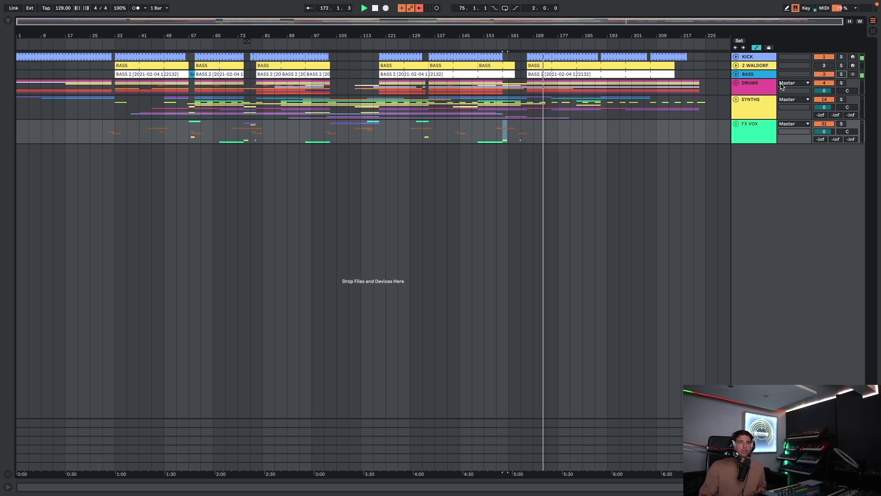
click(737, 83)
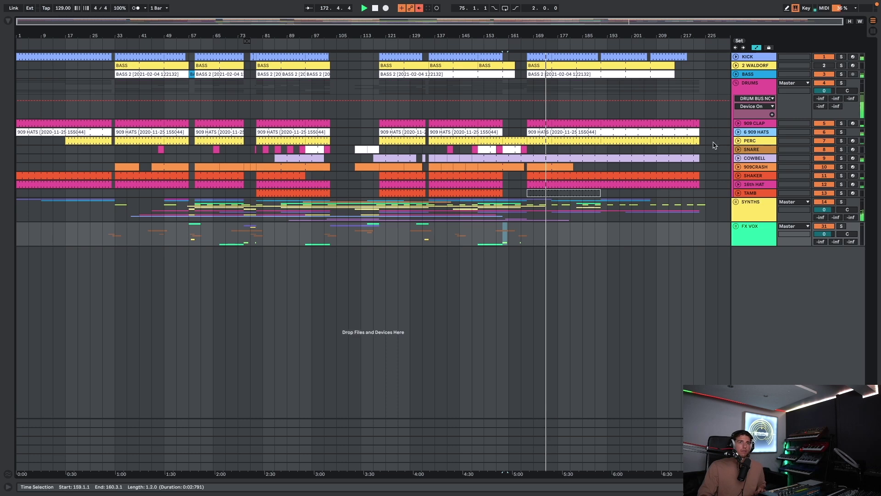
click(736, 202)
Step: Stop playback and inspect the device chains of the ACID LEAD and END CHORD tracks
key(space)
double_click(756, 312)
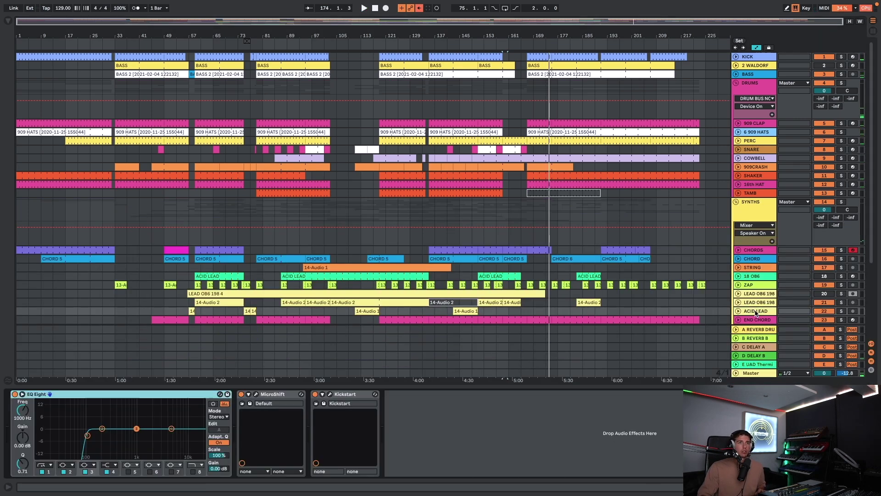
scroll(459, 321, down, 2)
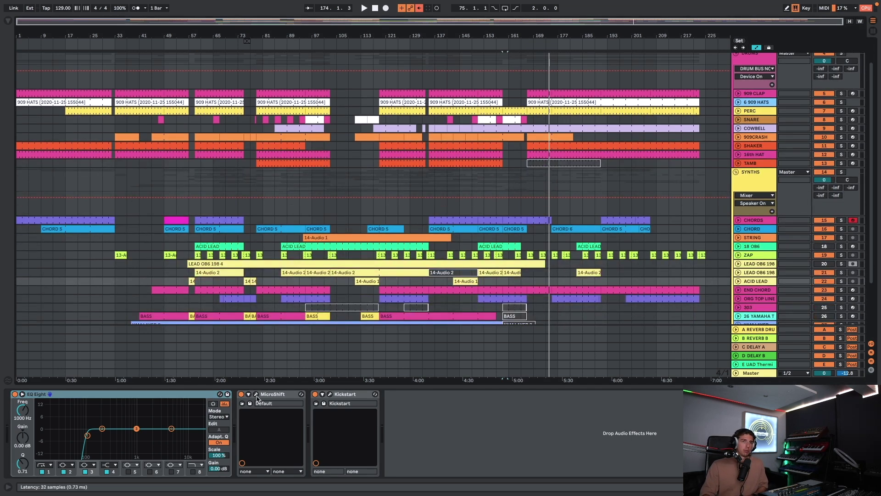
click(775, 291)
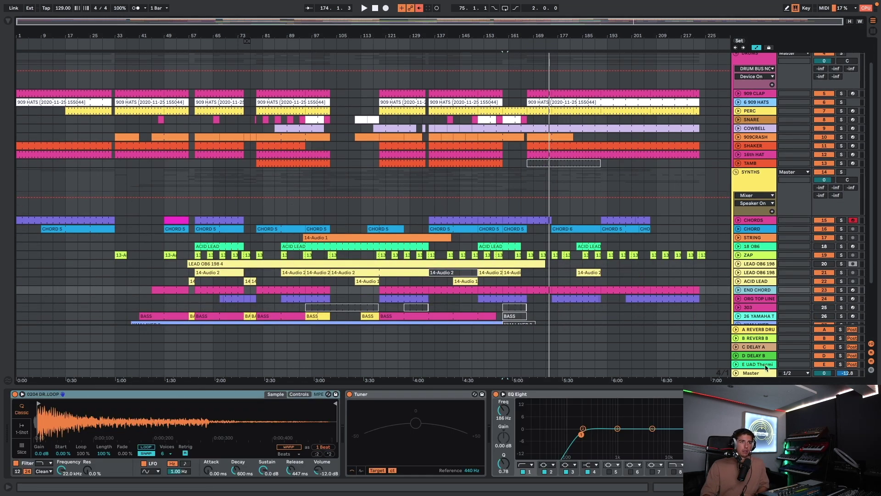
scroll(345, 434, right, 3)
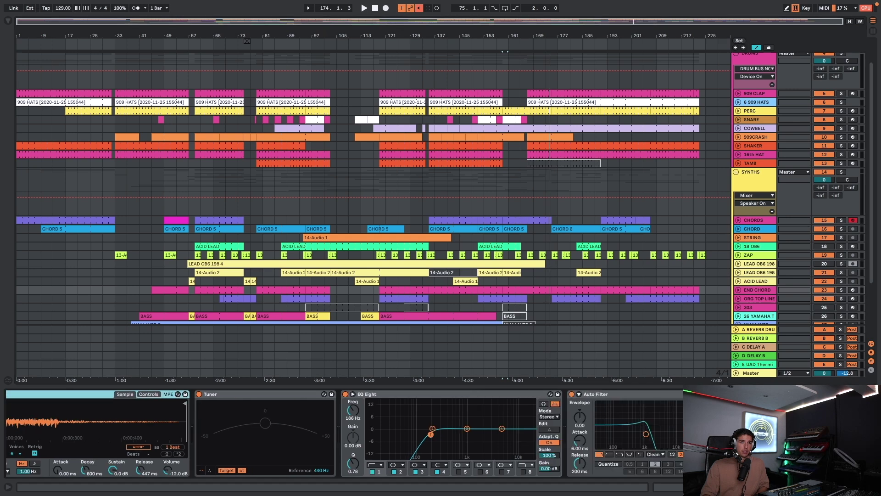
Step: Inspect the device chains from the ZAP track up to CHORDS, hide the device view, and resume playback around bar 164
click(748, 256)
click(754, 248)
click(758, 238)
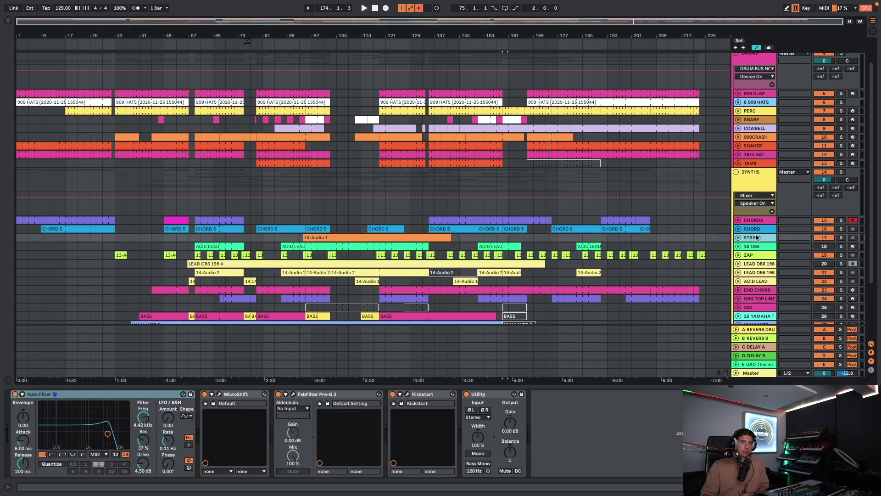
click(758, 229)
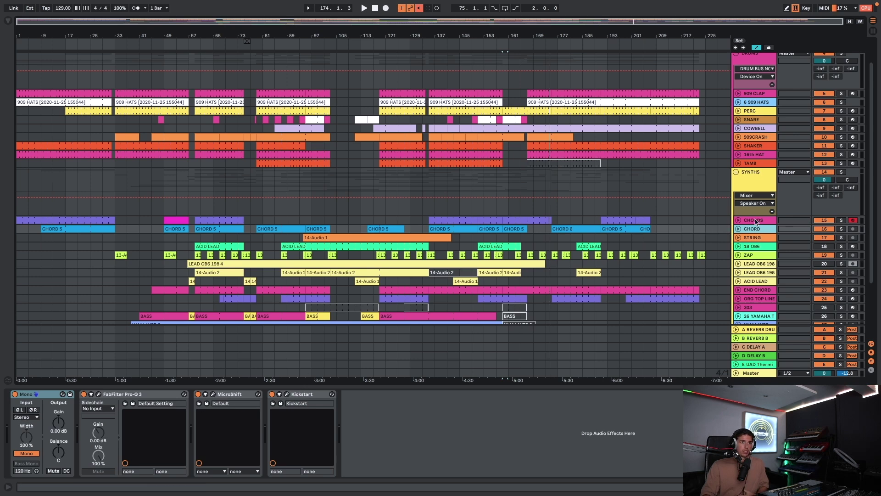
click(756, 221)
scroll(564, 442, right, 3)
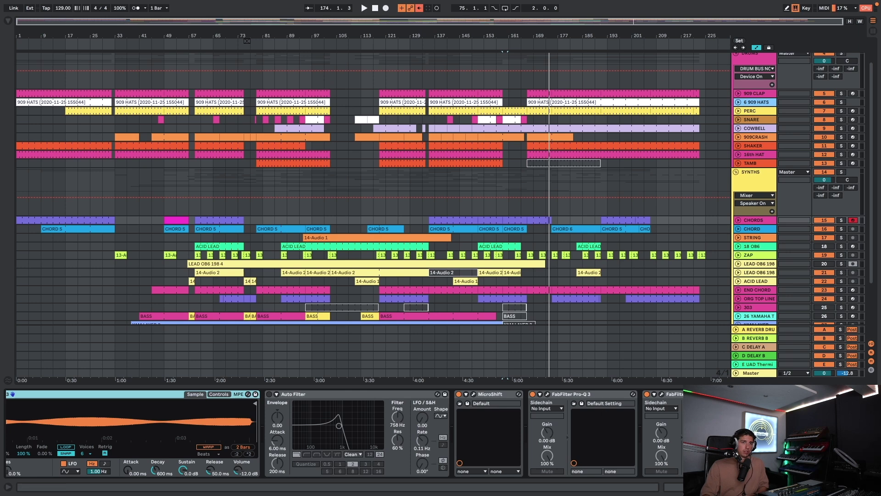
key(ctrl+alt+l)
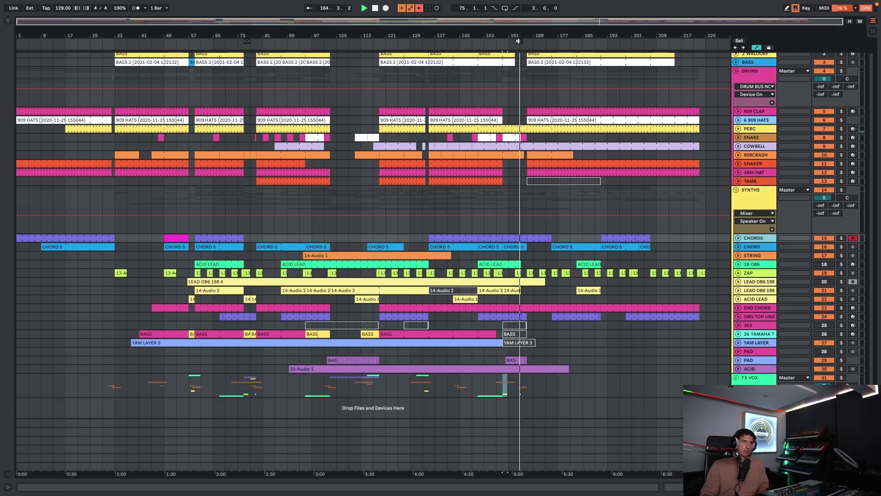